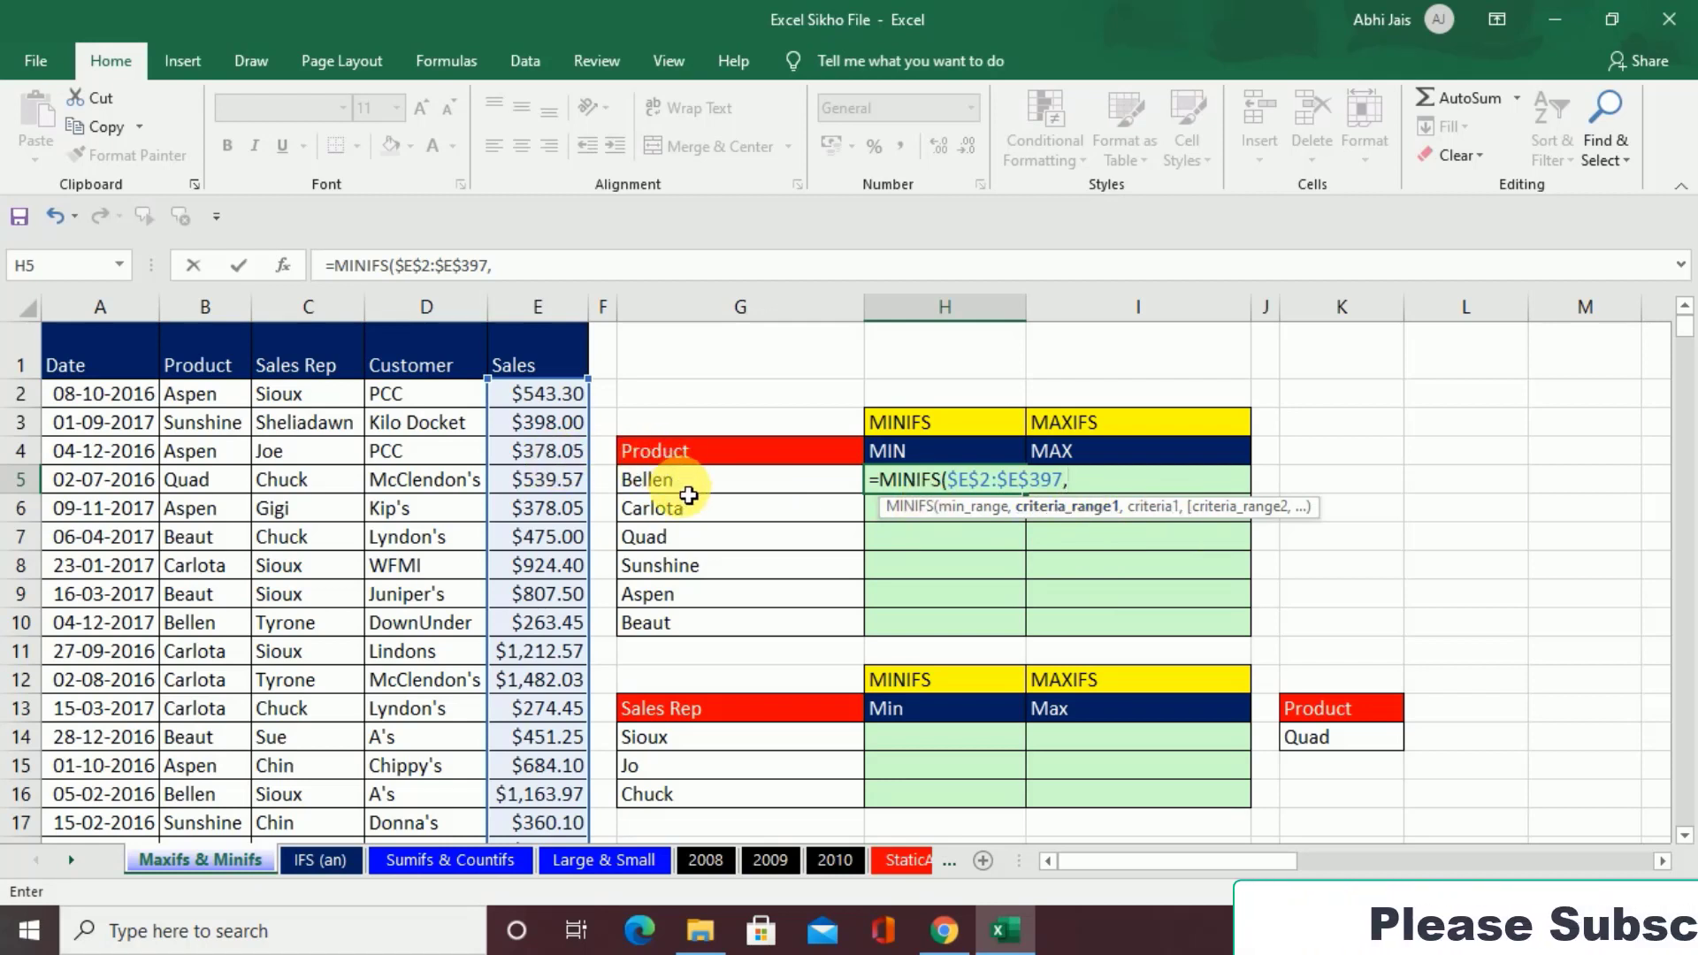
Step: Add the Product column range $B$2:$B$397 as the absolute first criteria range of the MINIFS formula in H5
left_click(197, 404)
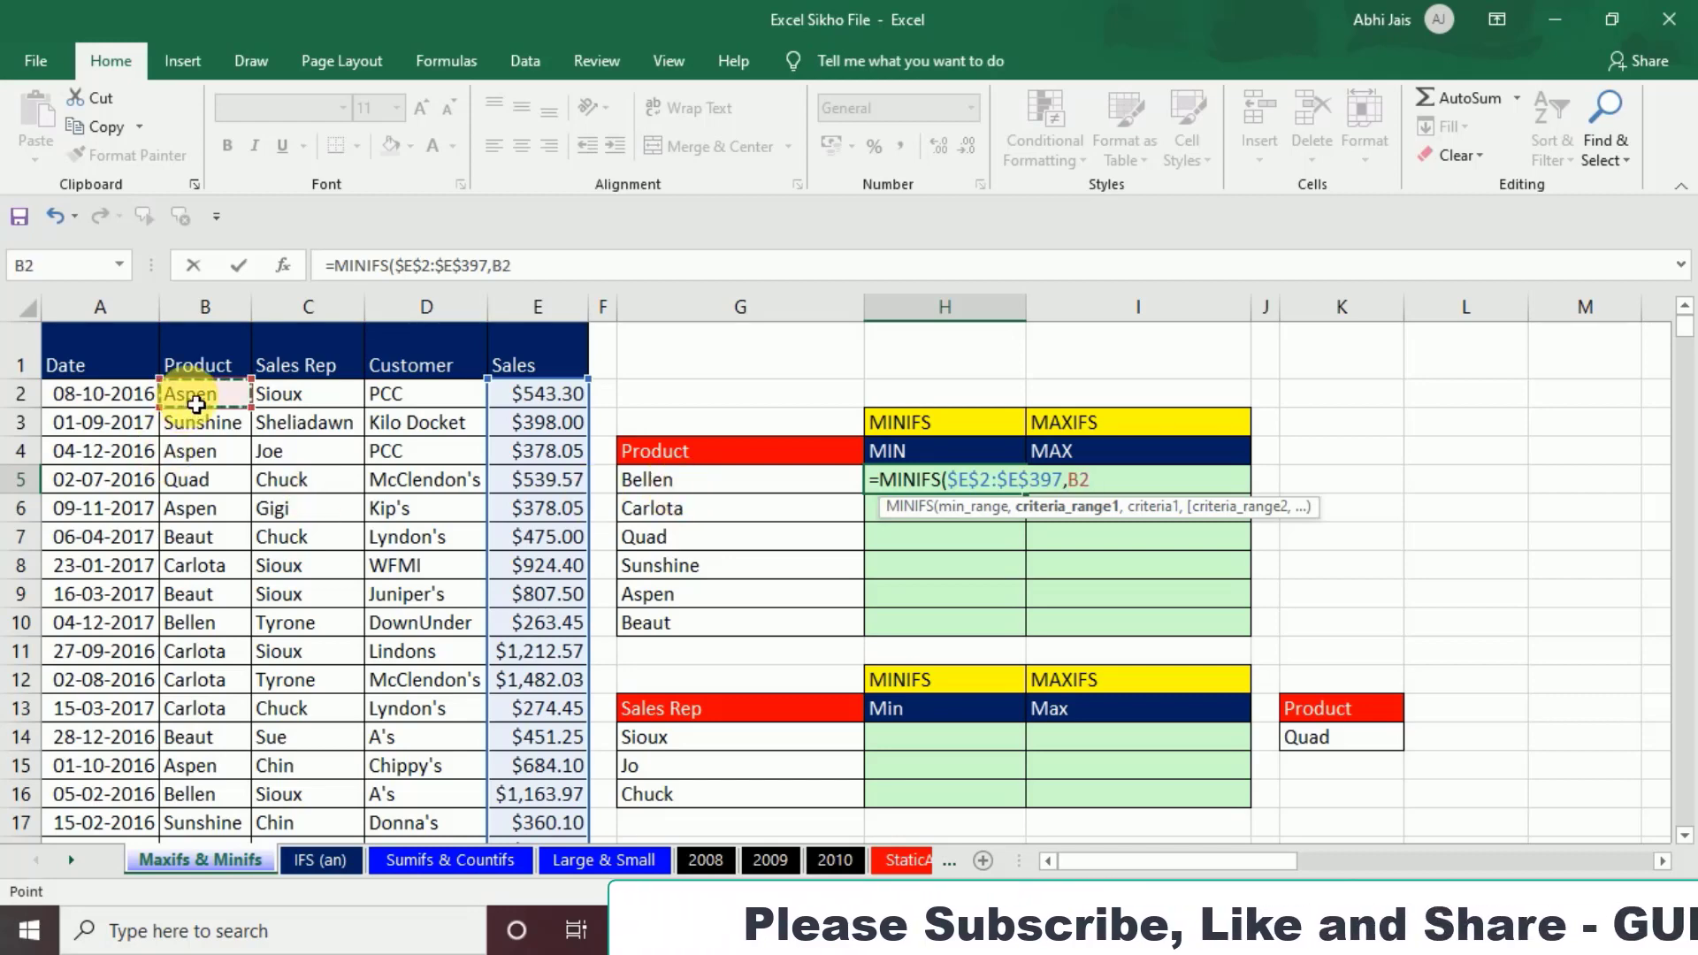
key("ctrl+shift+Down")
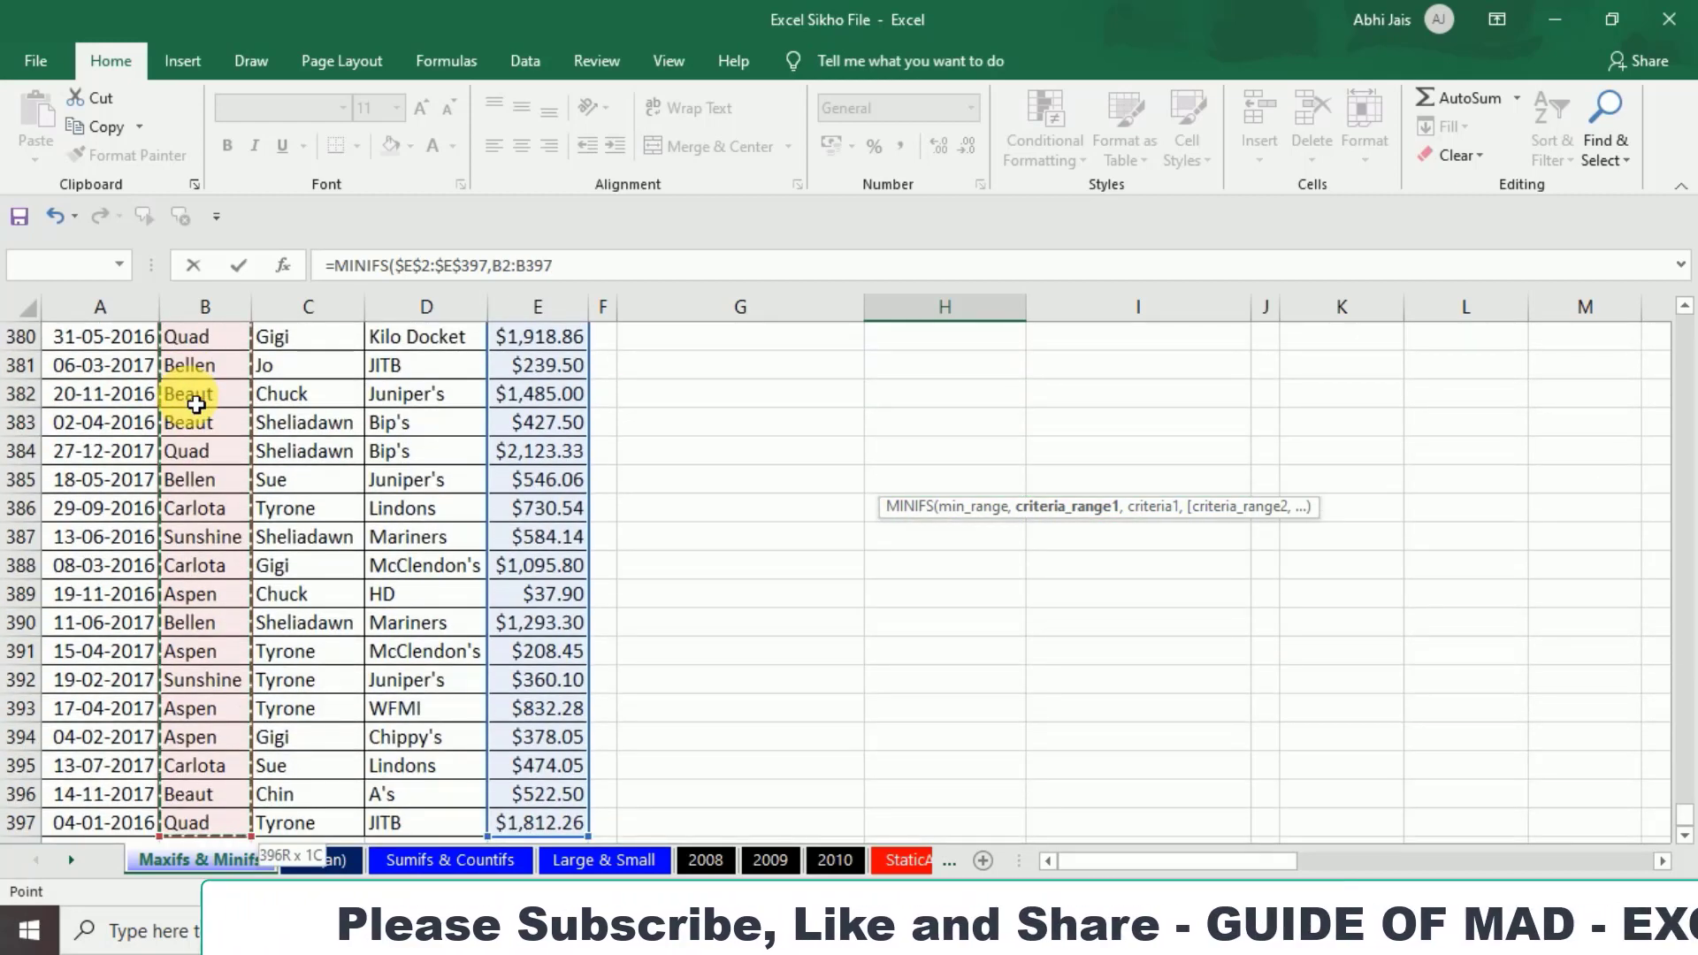
key("ctrl+BackSpace")
key("F4")
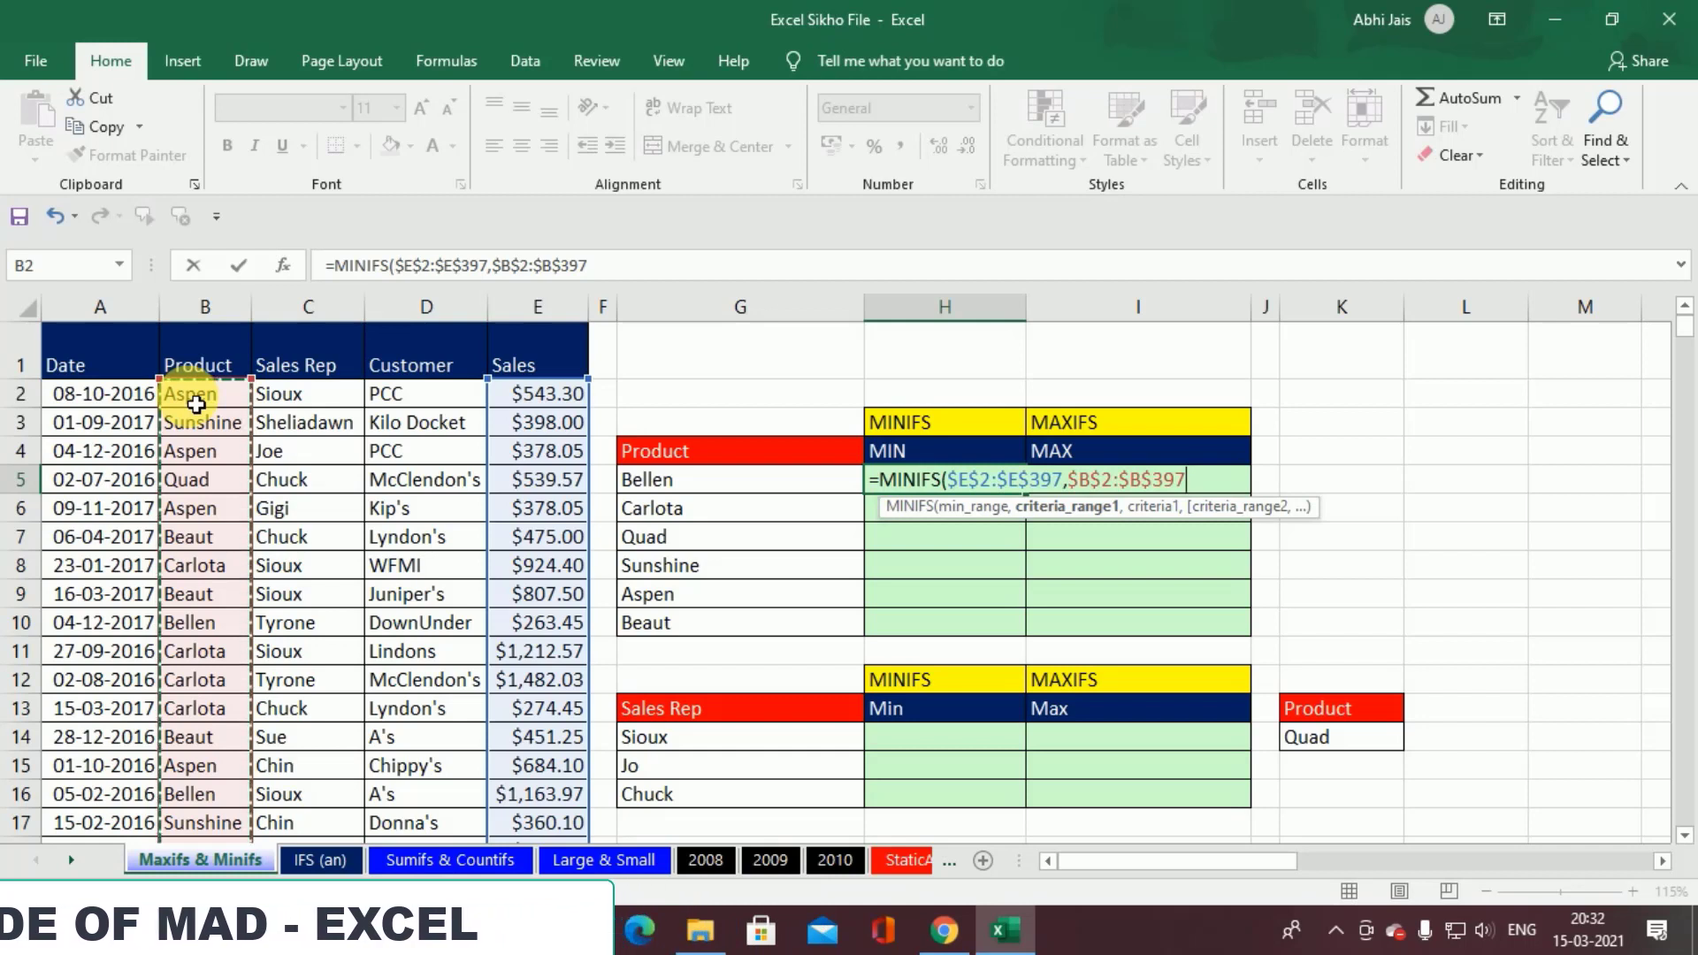
type(",")
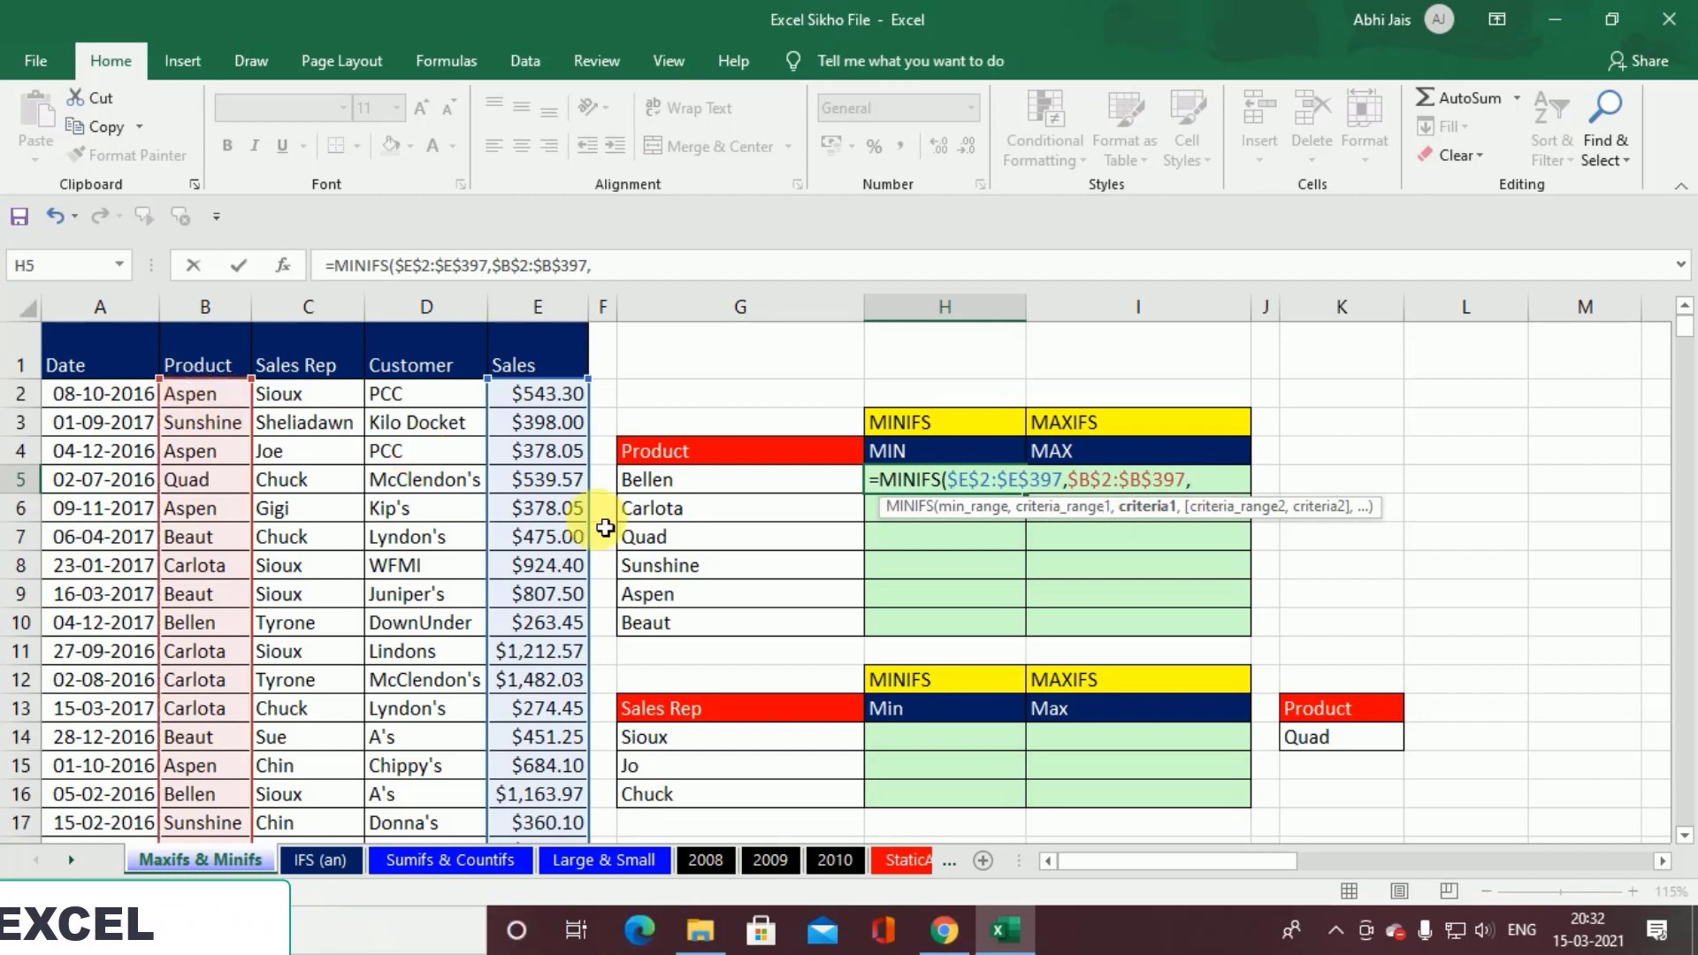
Step: Use G5 as the criterion to complete the MINIFS formula in H5, and fill it down through H10
left_click(731, 484)
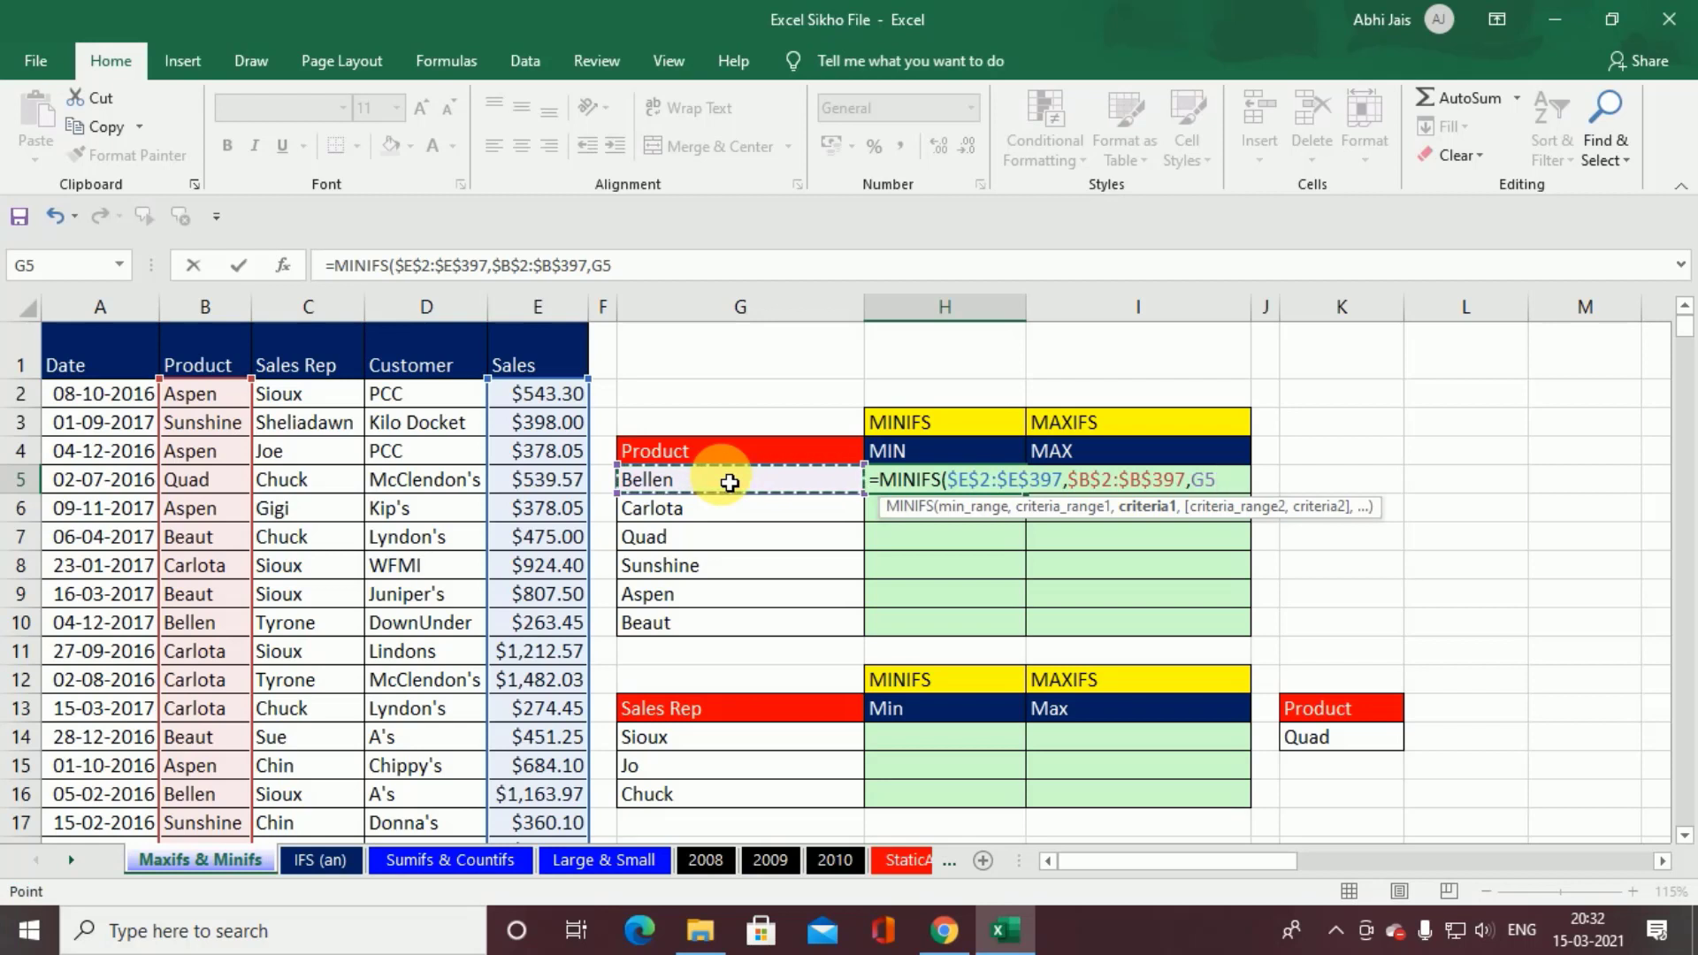
key("ctrl+Return")
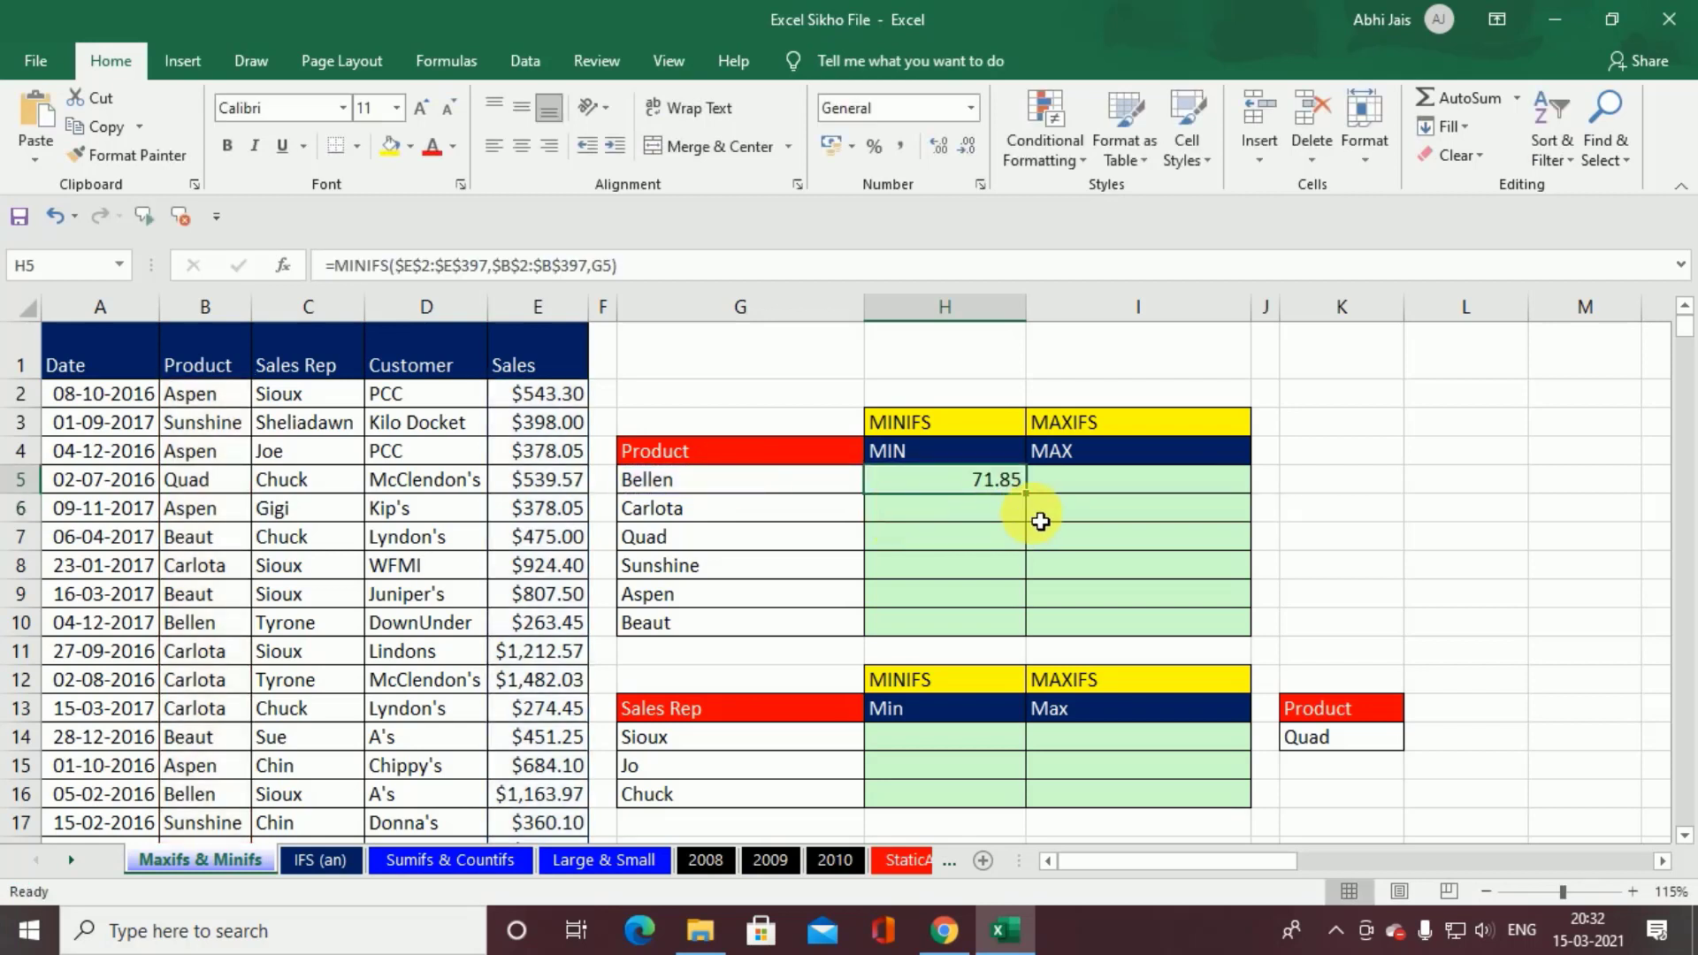
double_click(1030, 499)
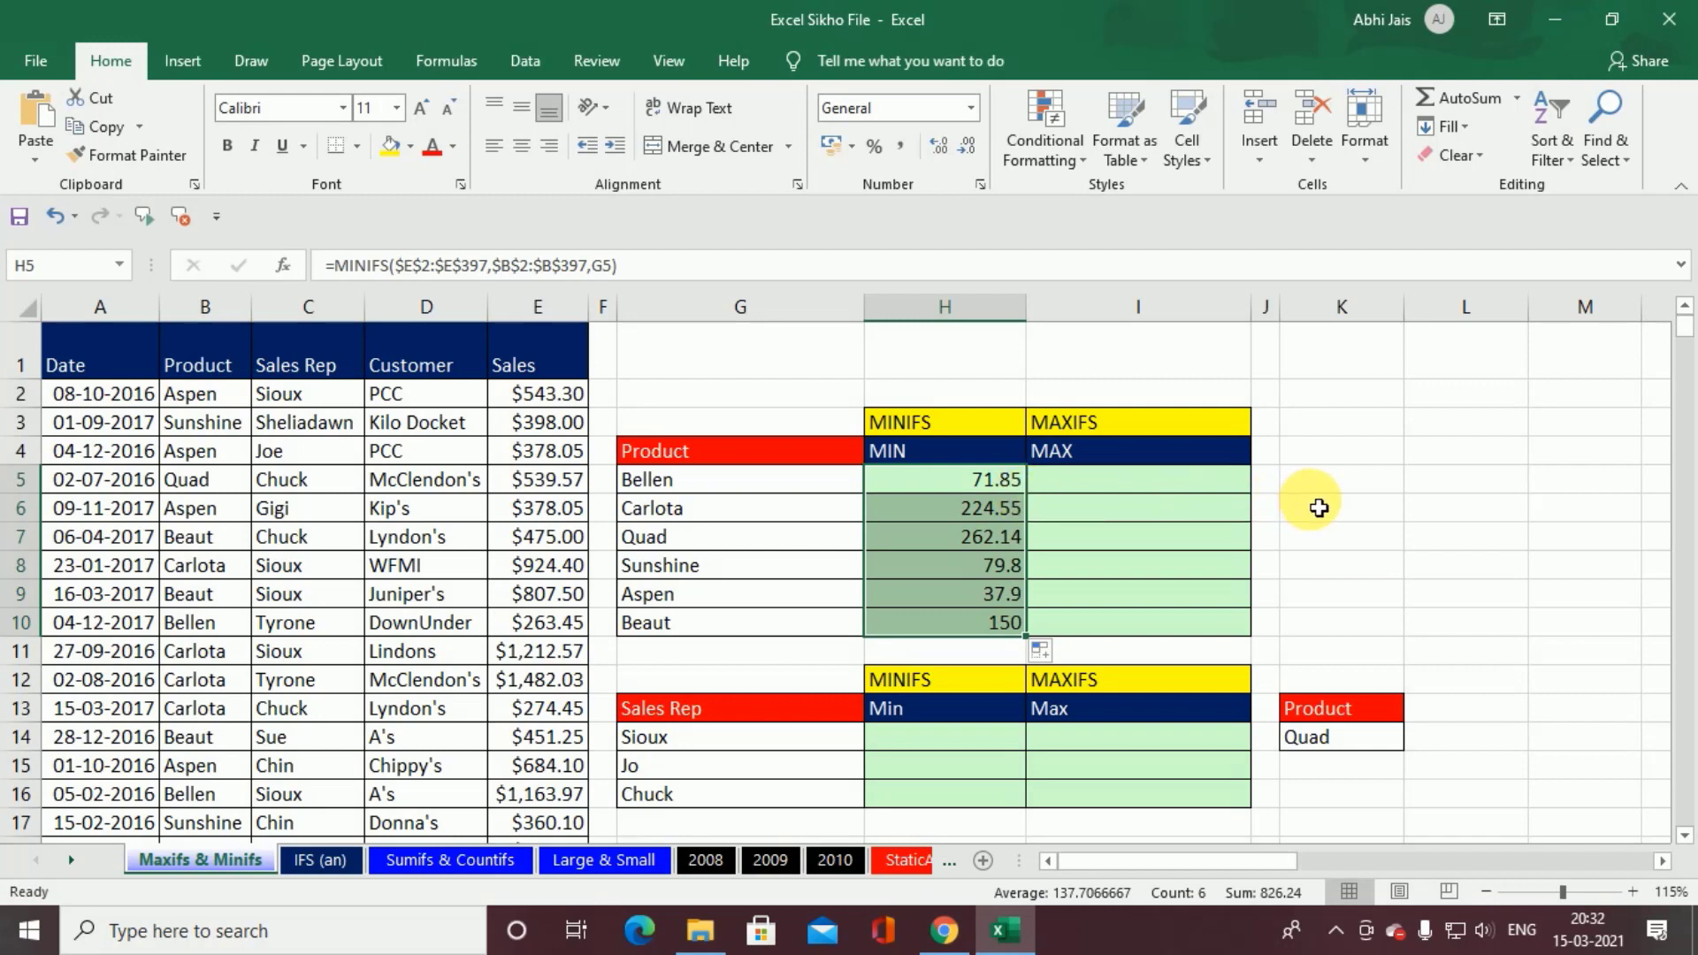
left_click(942, 479)
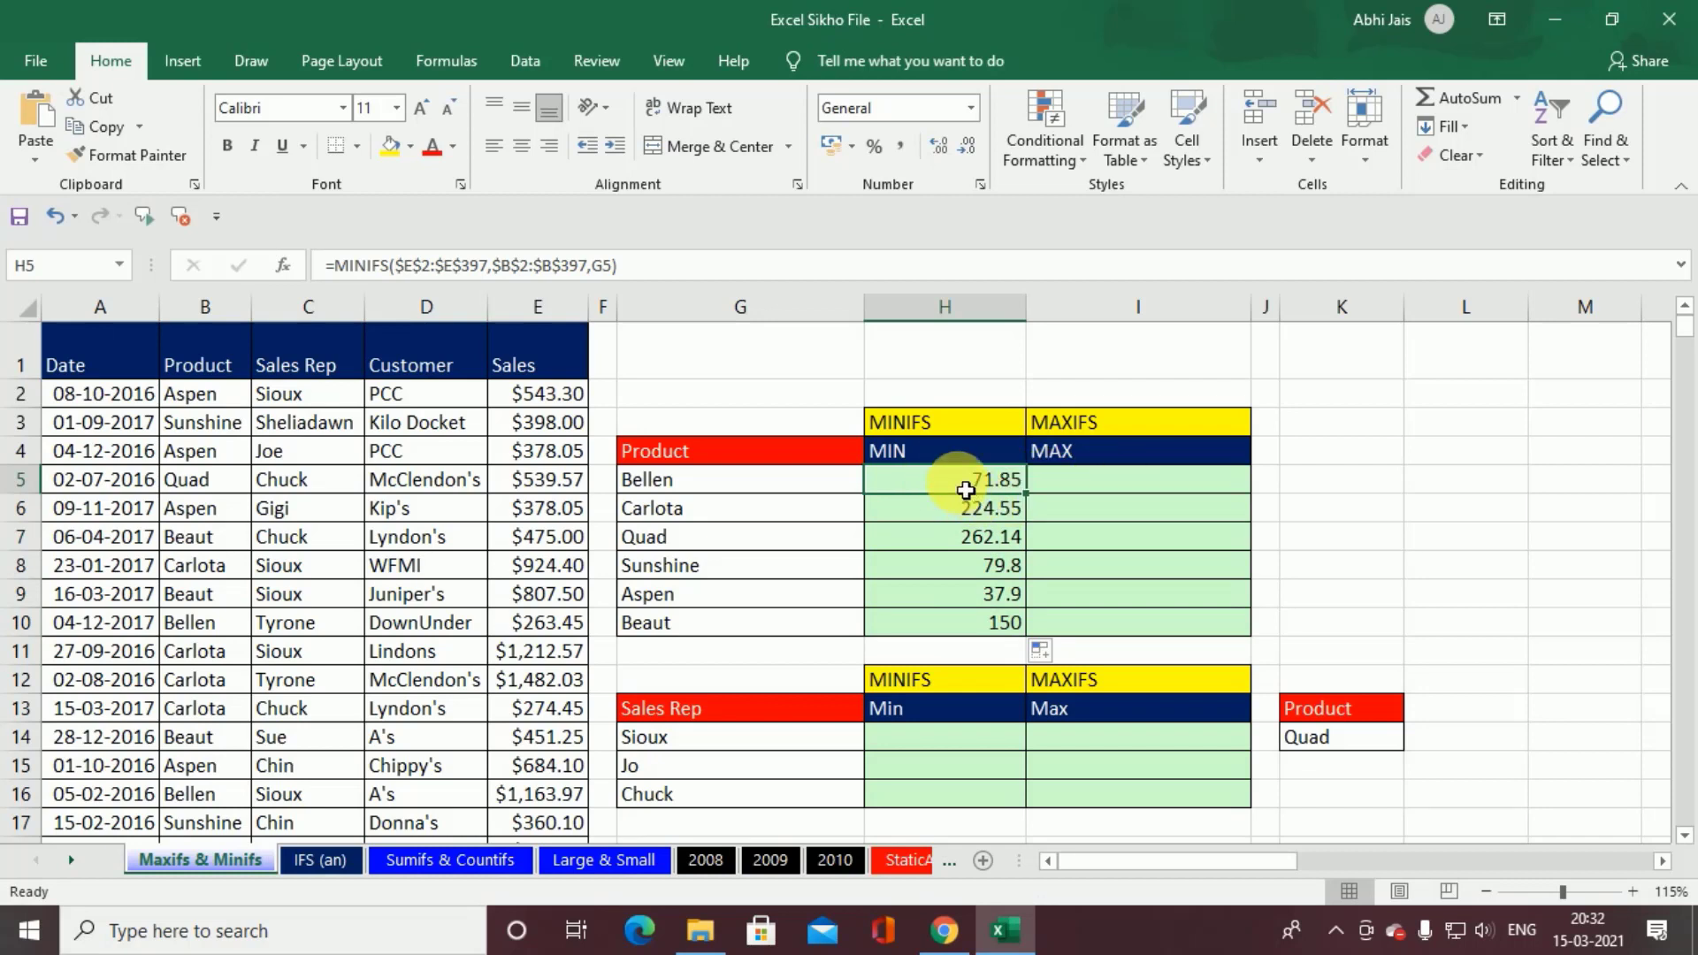
Step: Start a MAXIFS formula in I5 with the Sales values $E$2:$E$397 as its absolute max range
left_click(1122, 485)
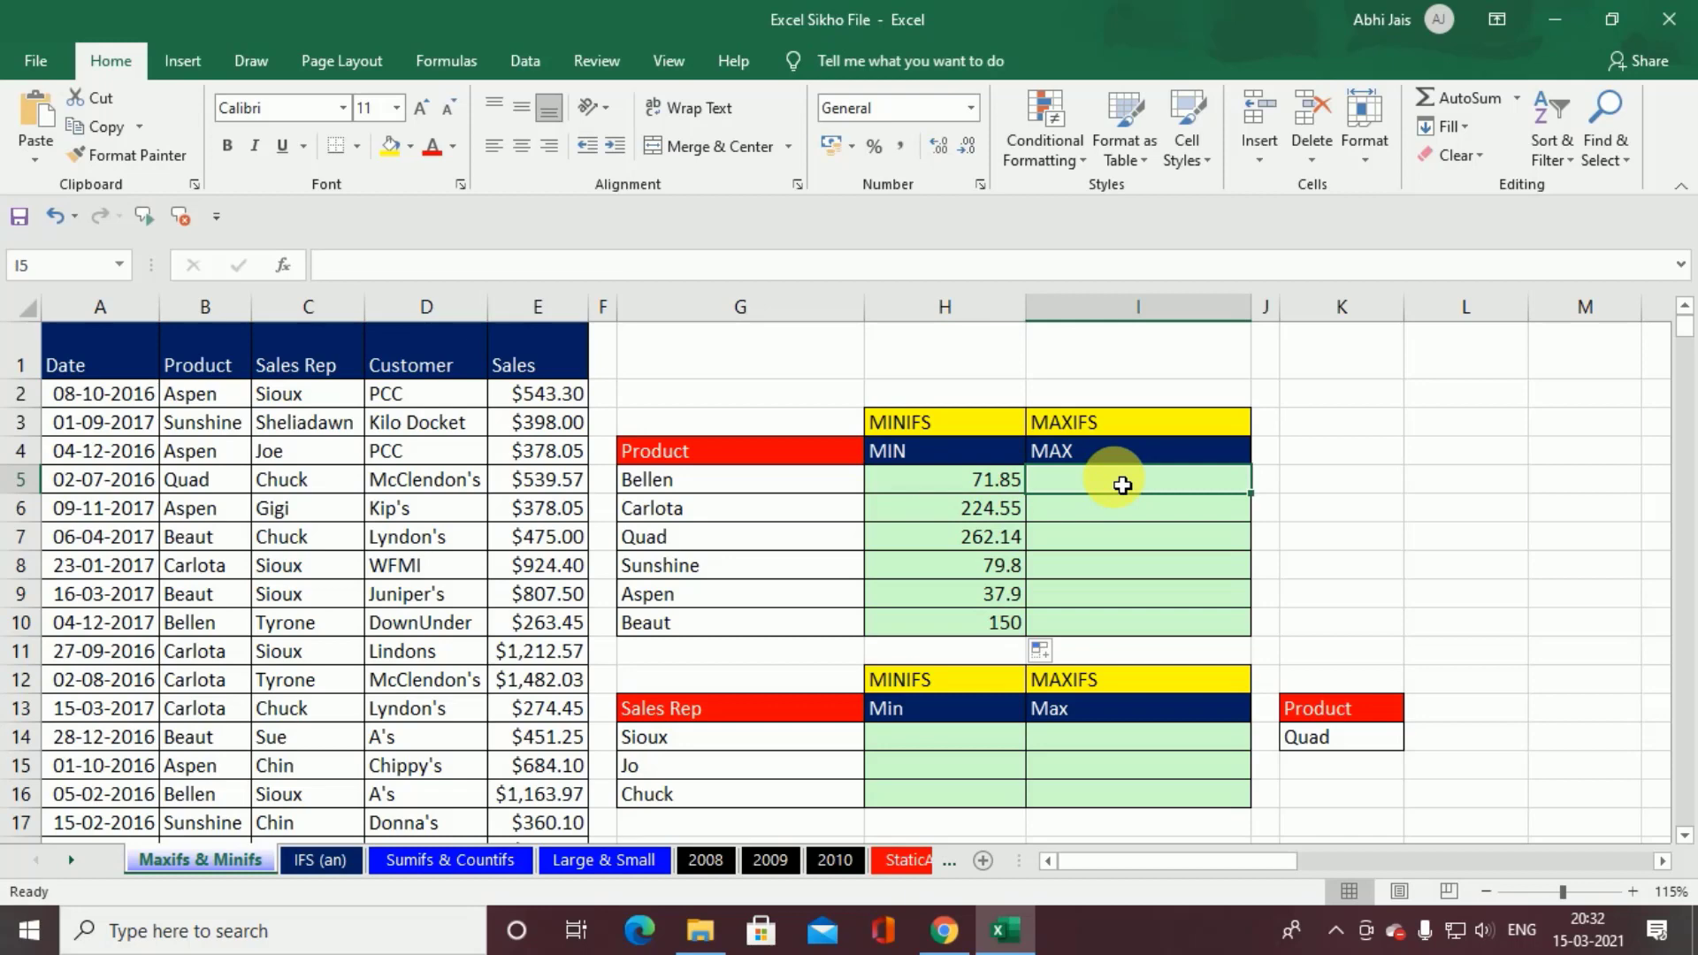
type("=max")
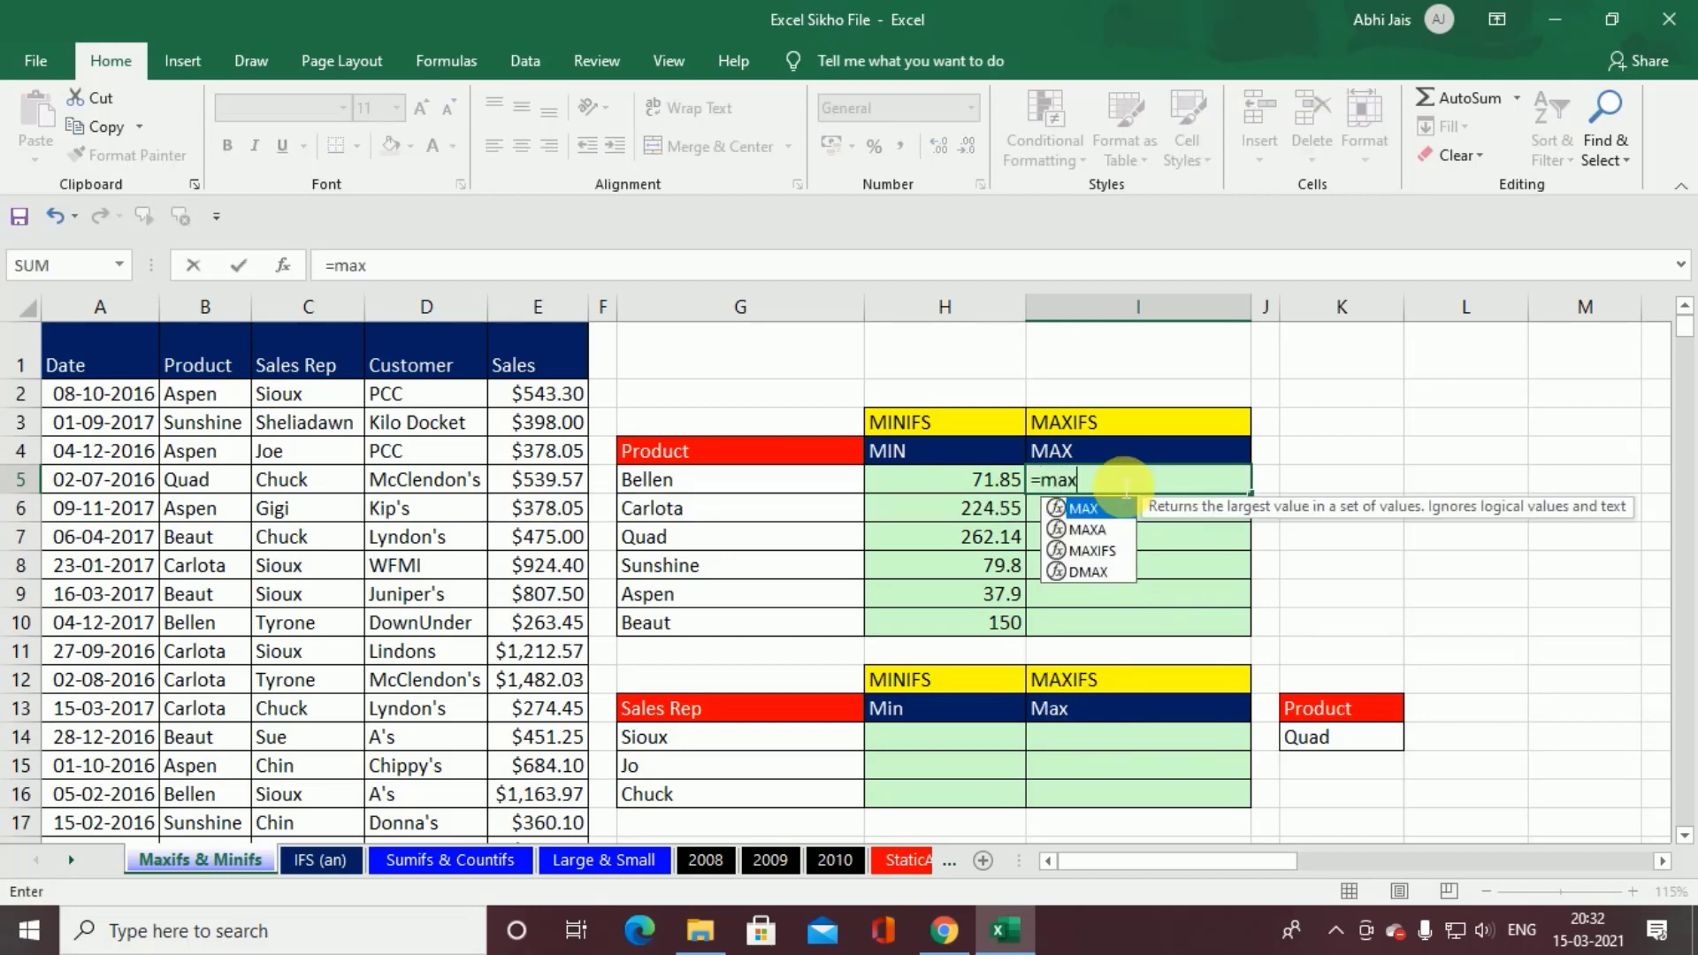
key("Tab")
key("BackSpace")
key("Down")
key("Down")
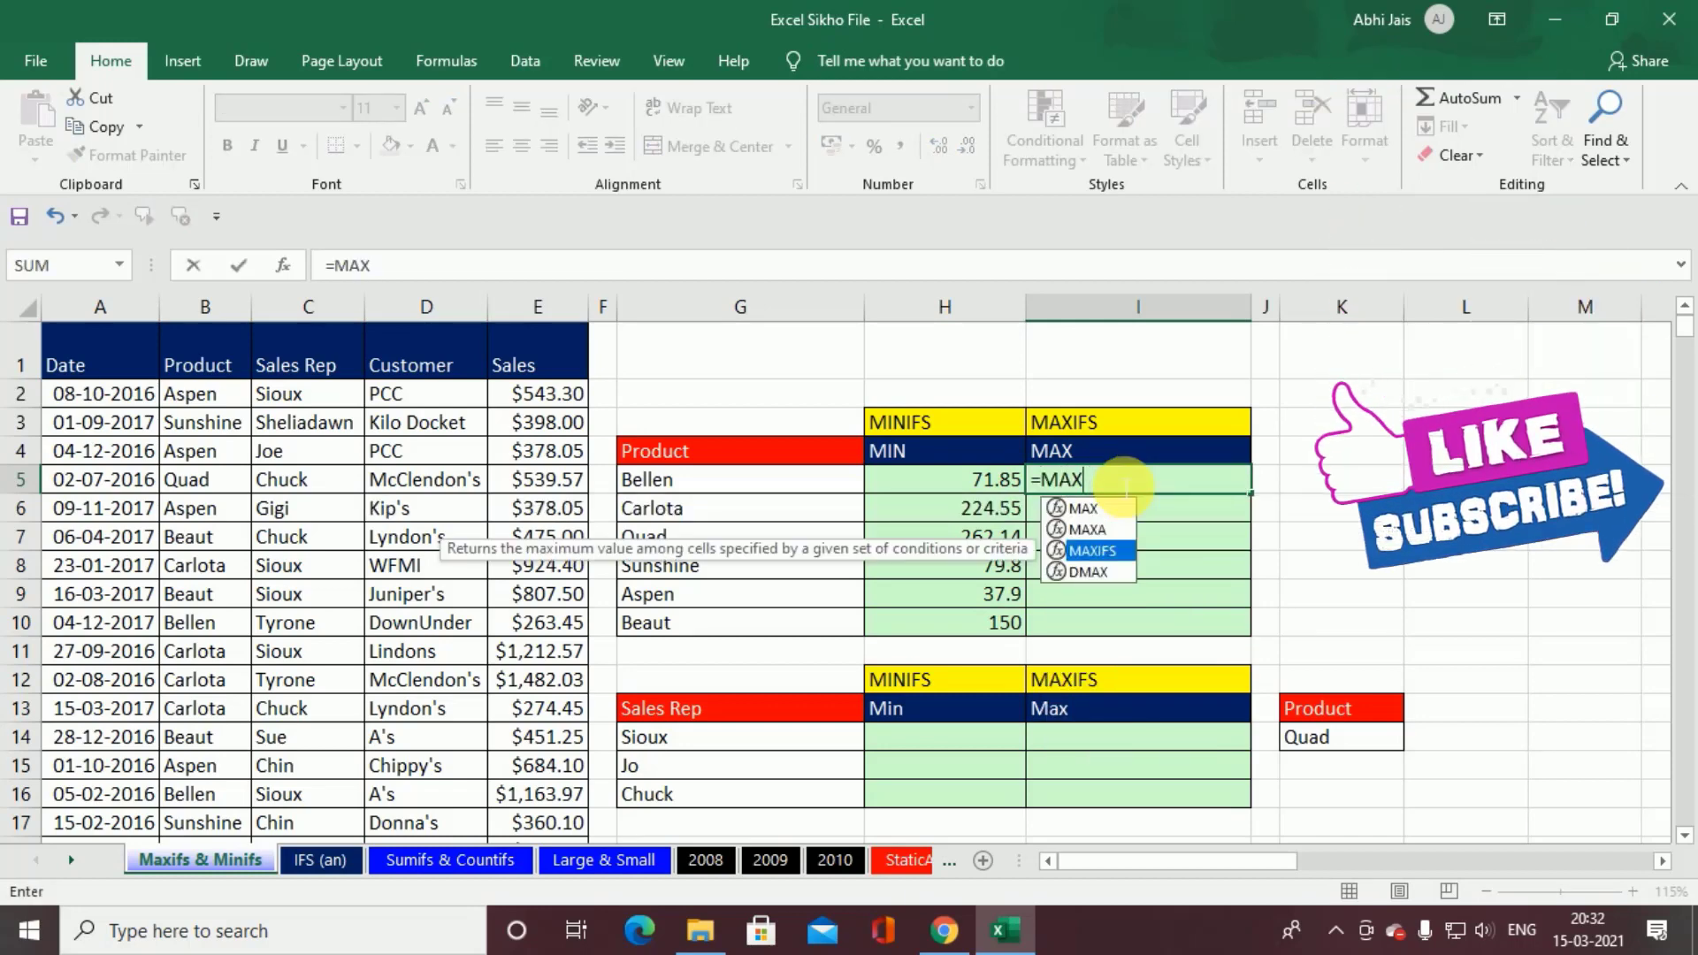
key("Tab")
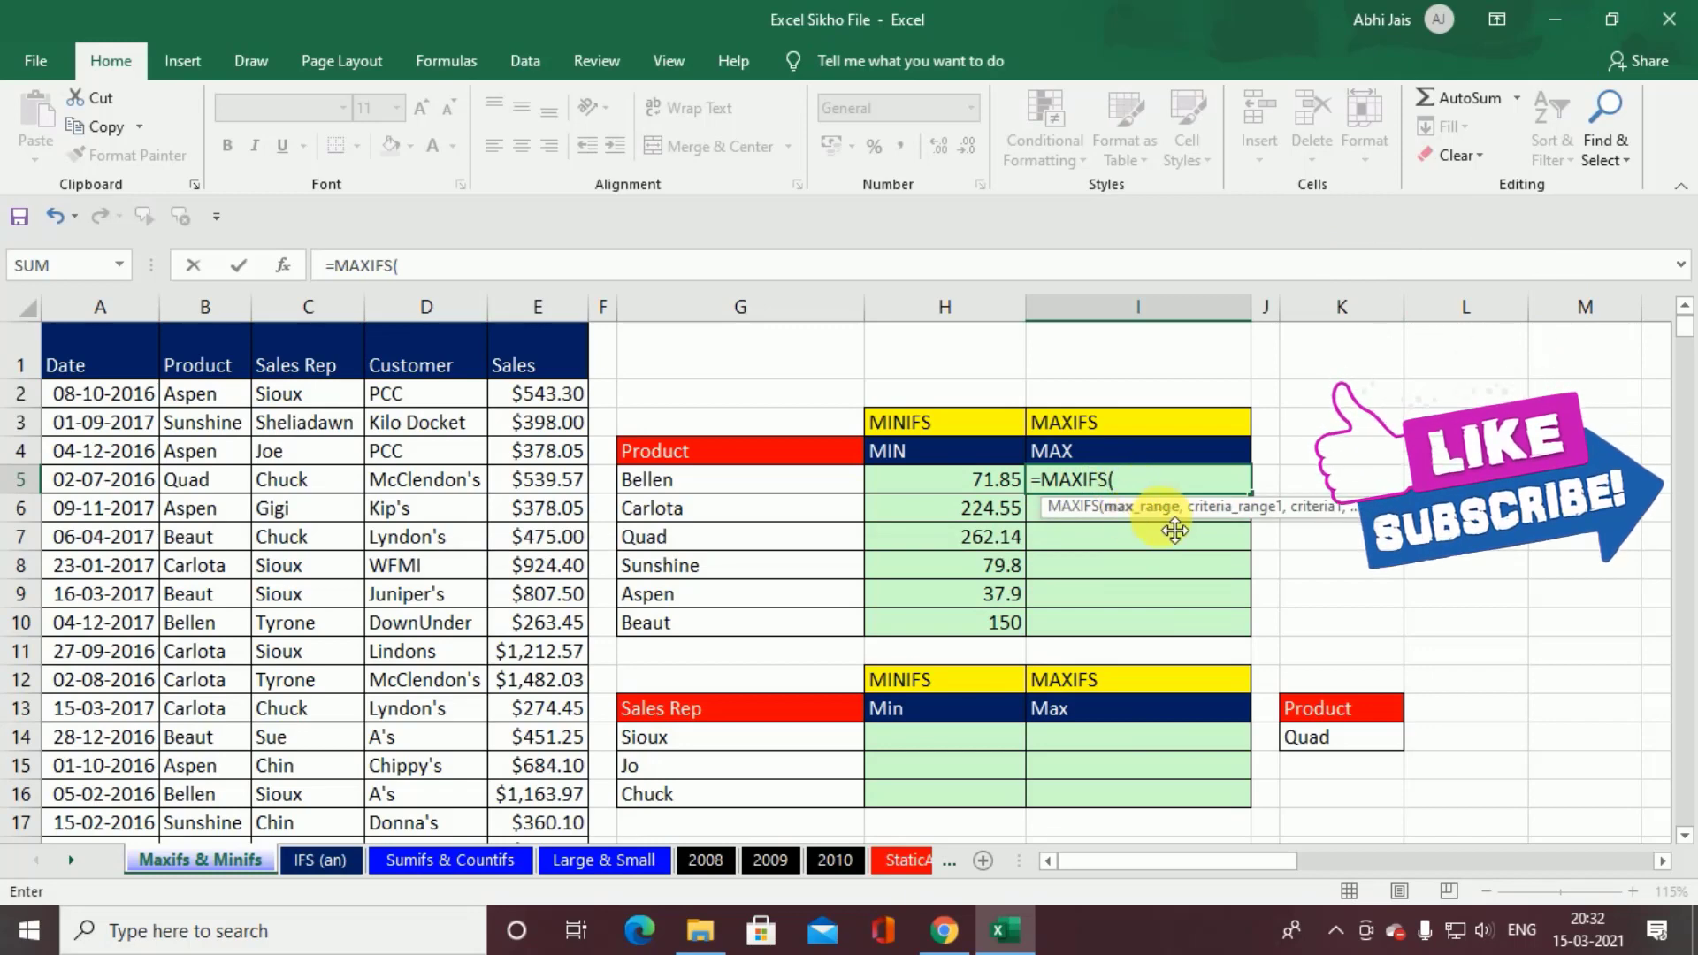
left_click(528, 405)
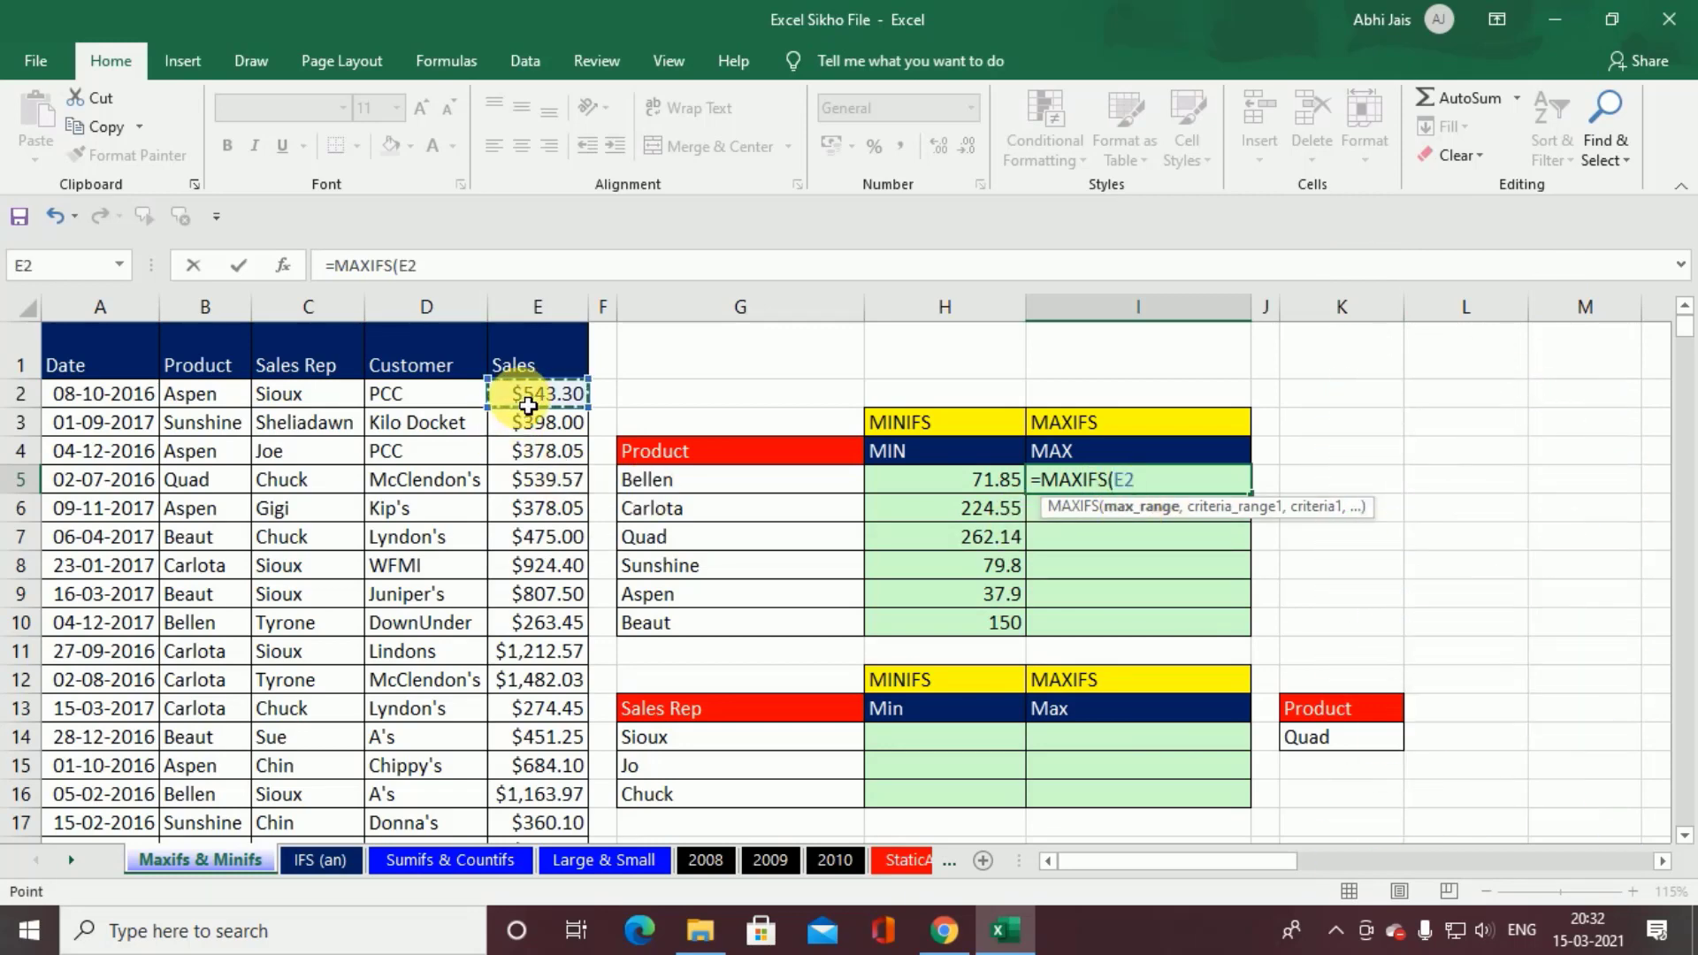
key("ctrl+shift+Down")
key("ctrl+BackSpace")
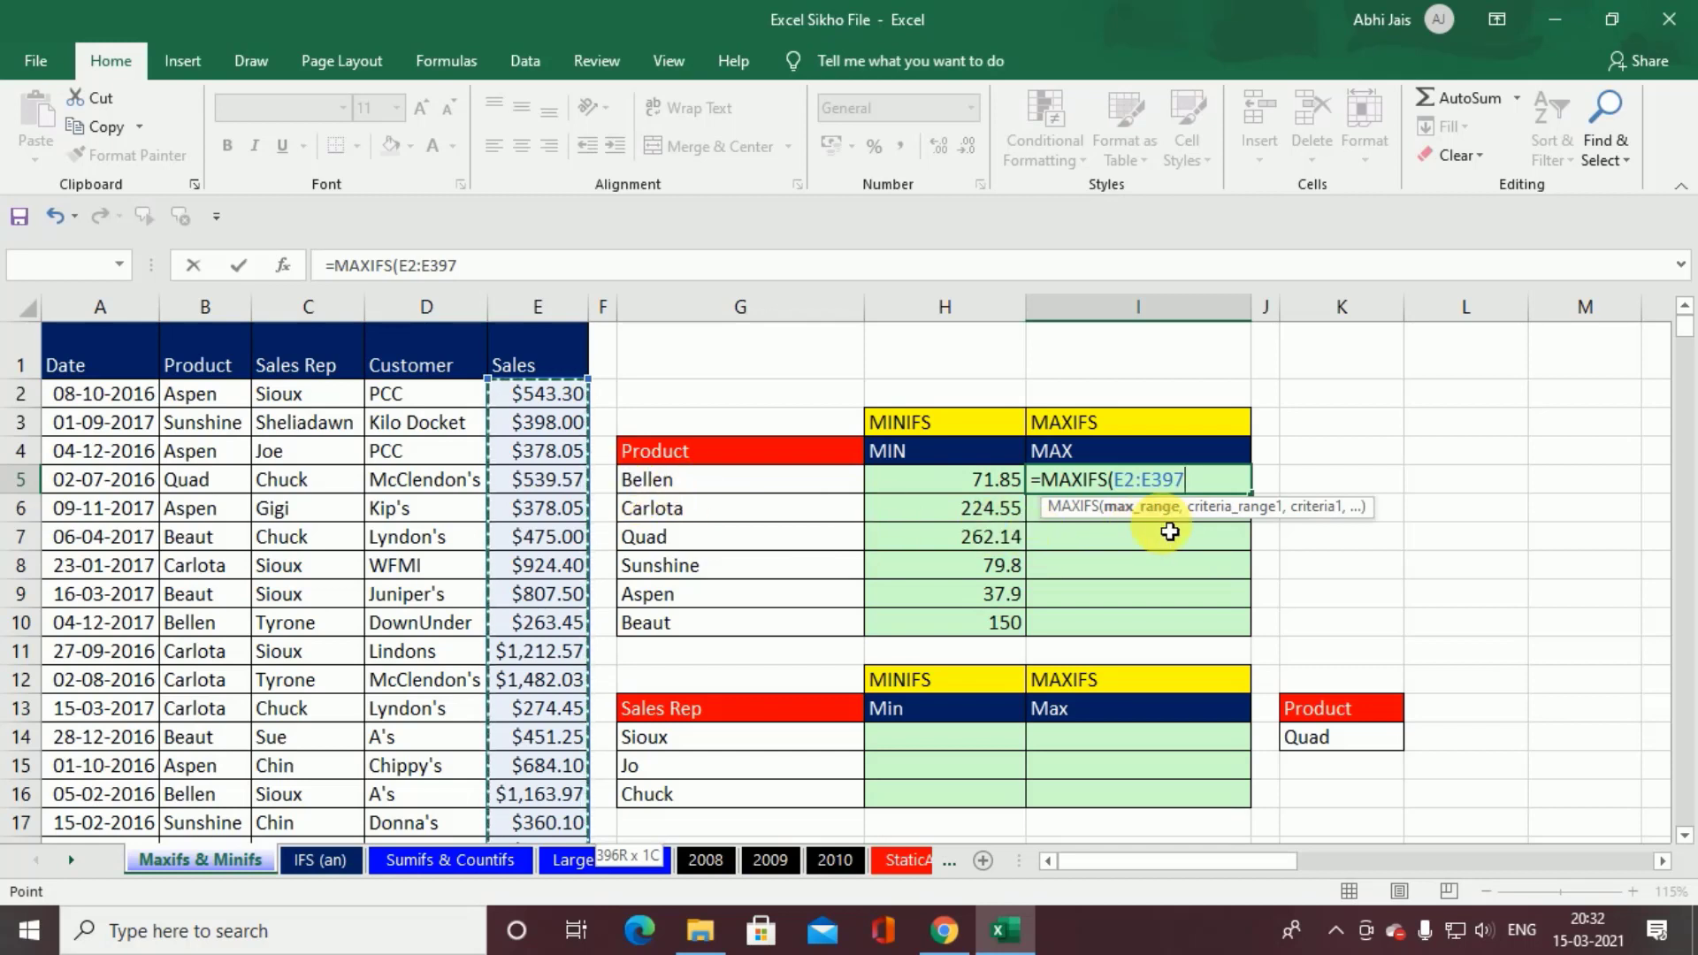
key("F4")
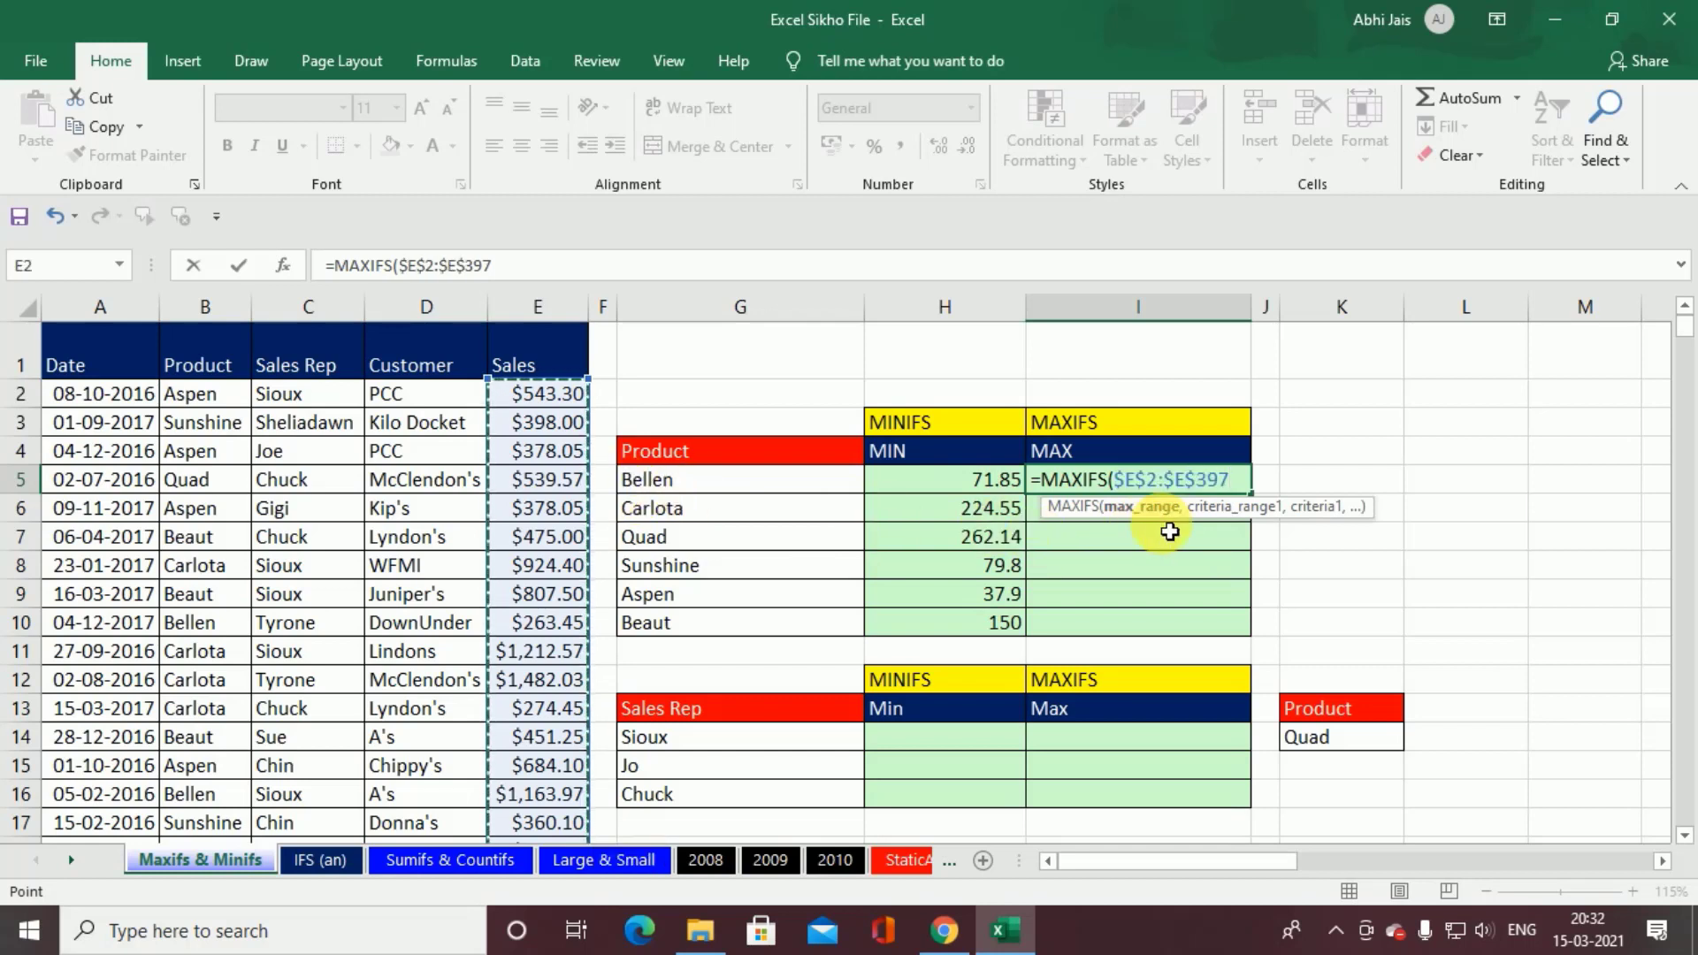
type(",")
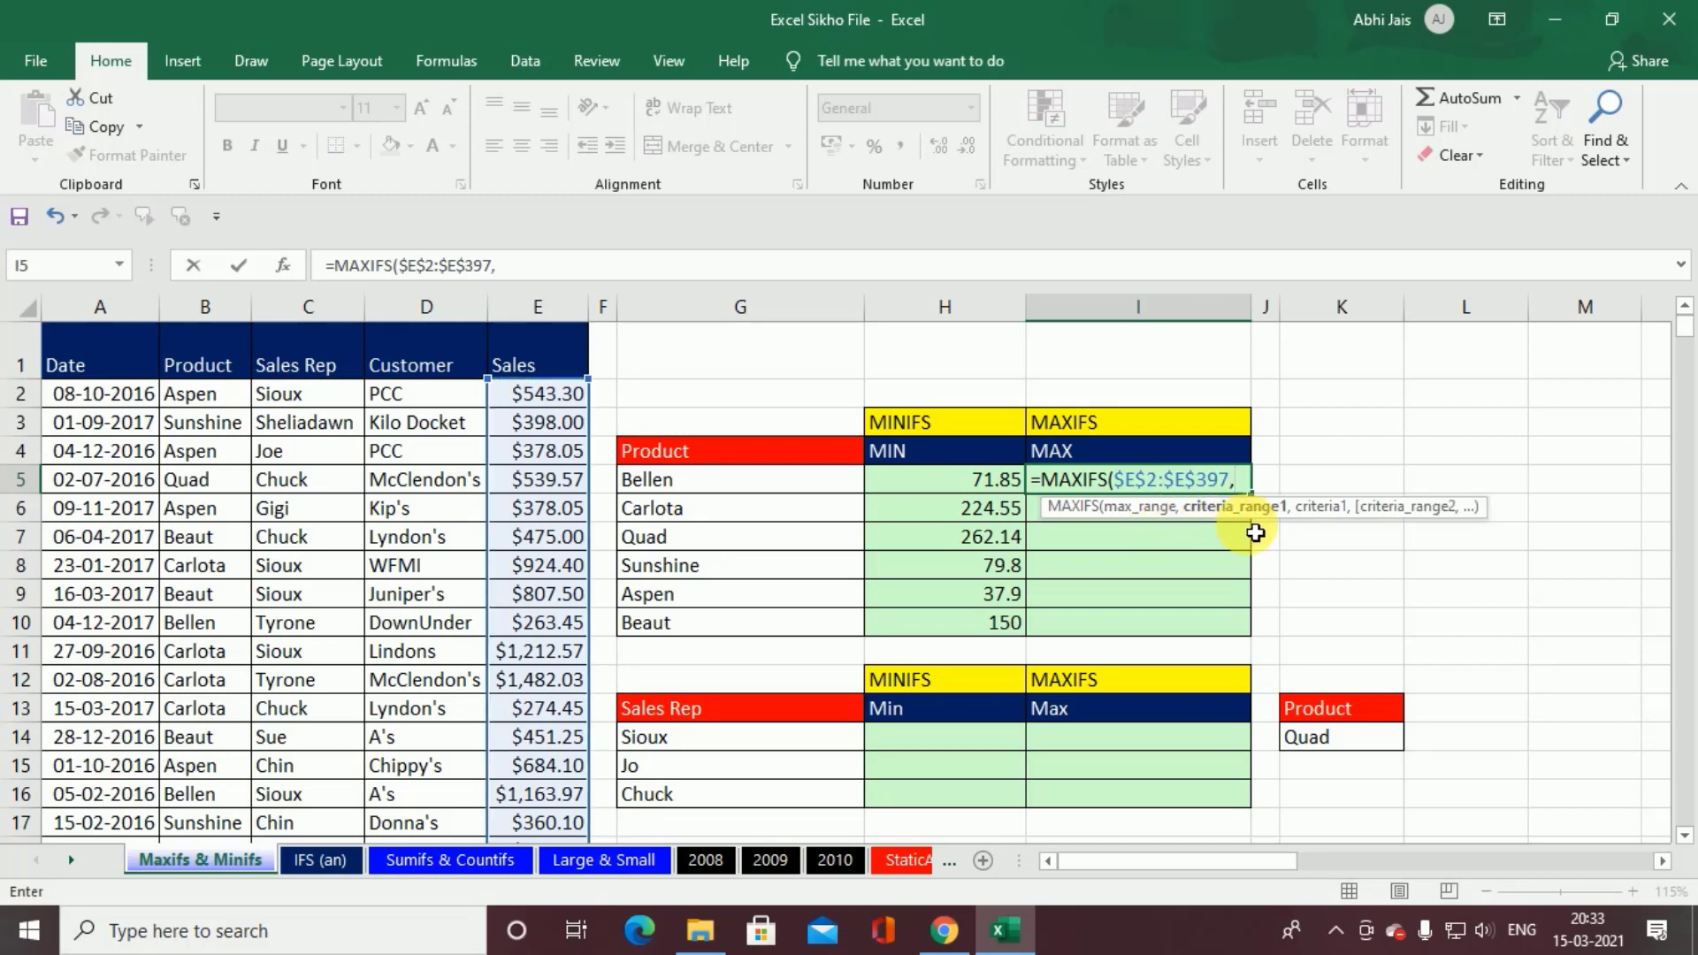
Step: Complete the I5 MAXIFS formula with criteria range B2:B397 and criterion G5, and fill it down through I10
left_click(200, 404)
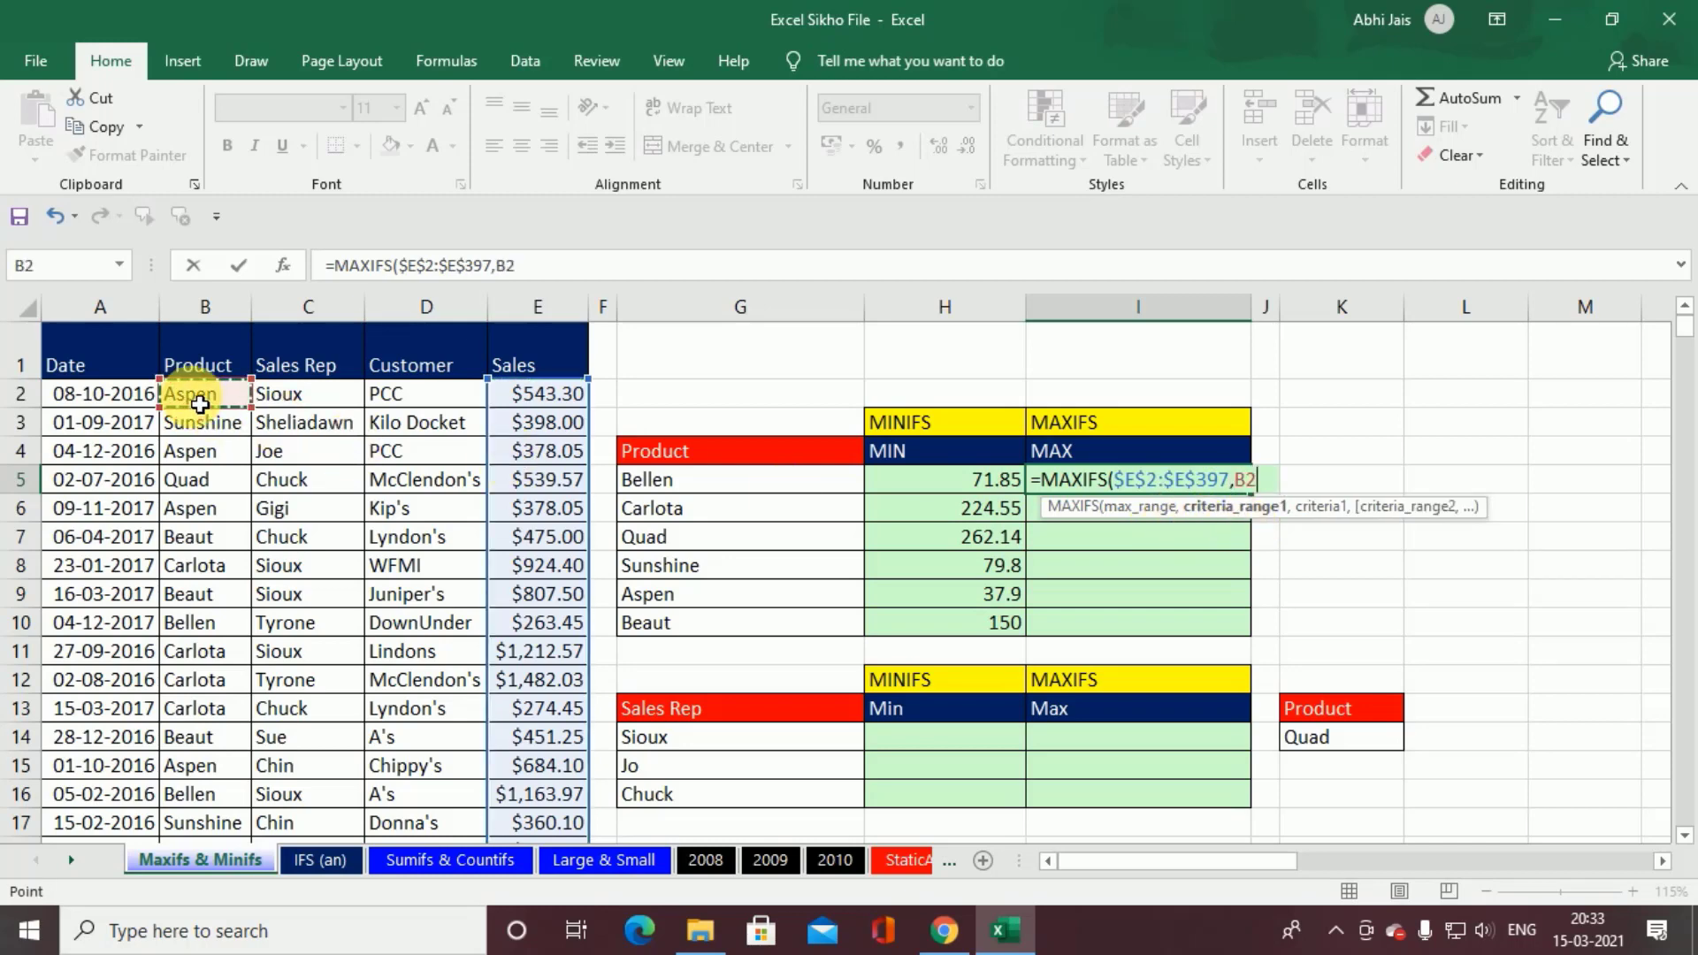
key("ctrl+shift+Down")
key("ctrl+BackSpace")
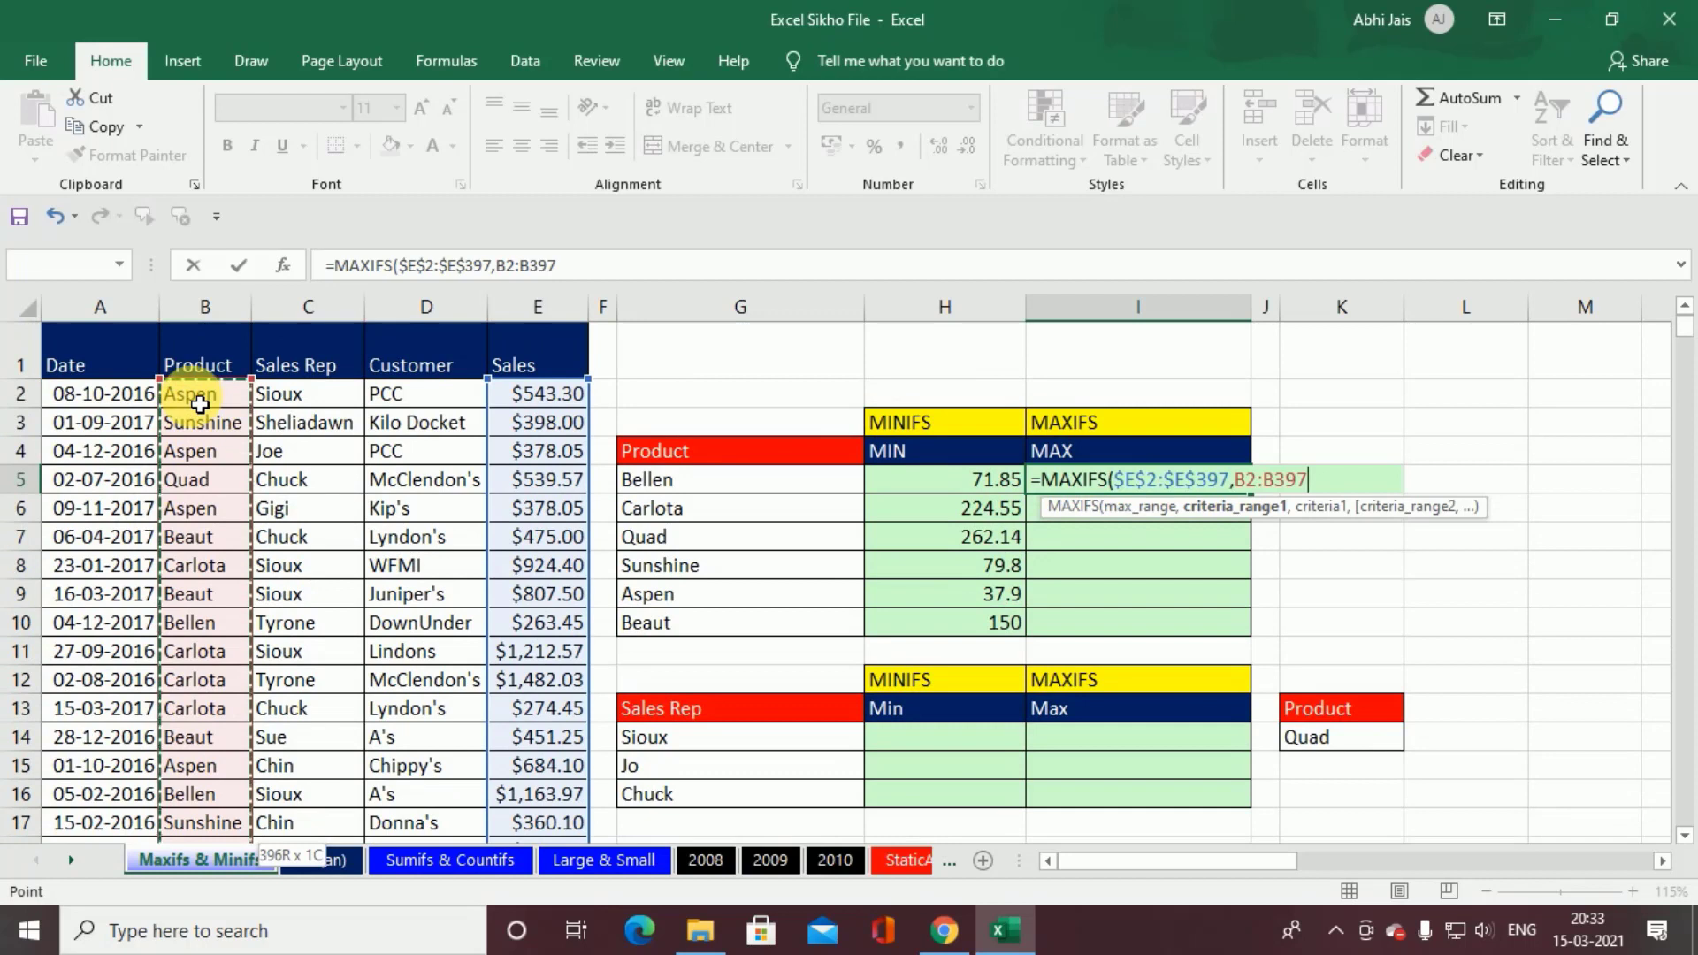
type(",")
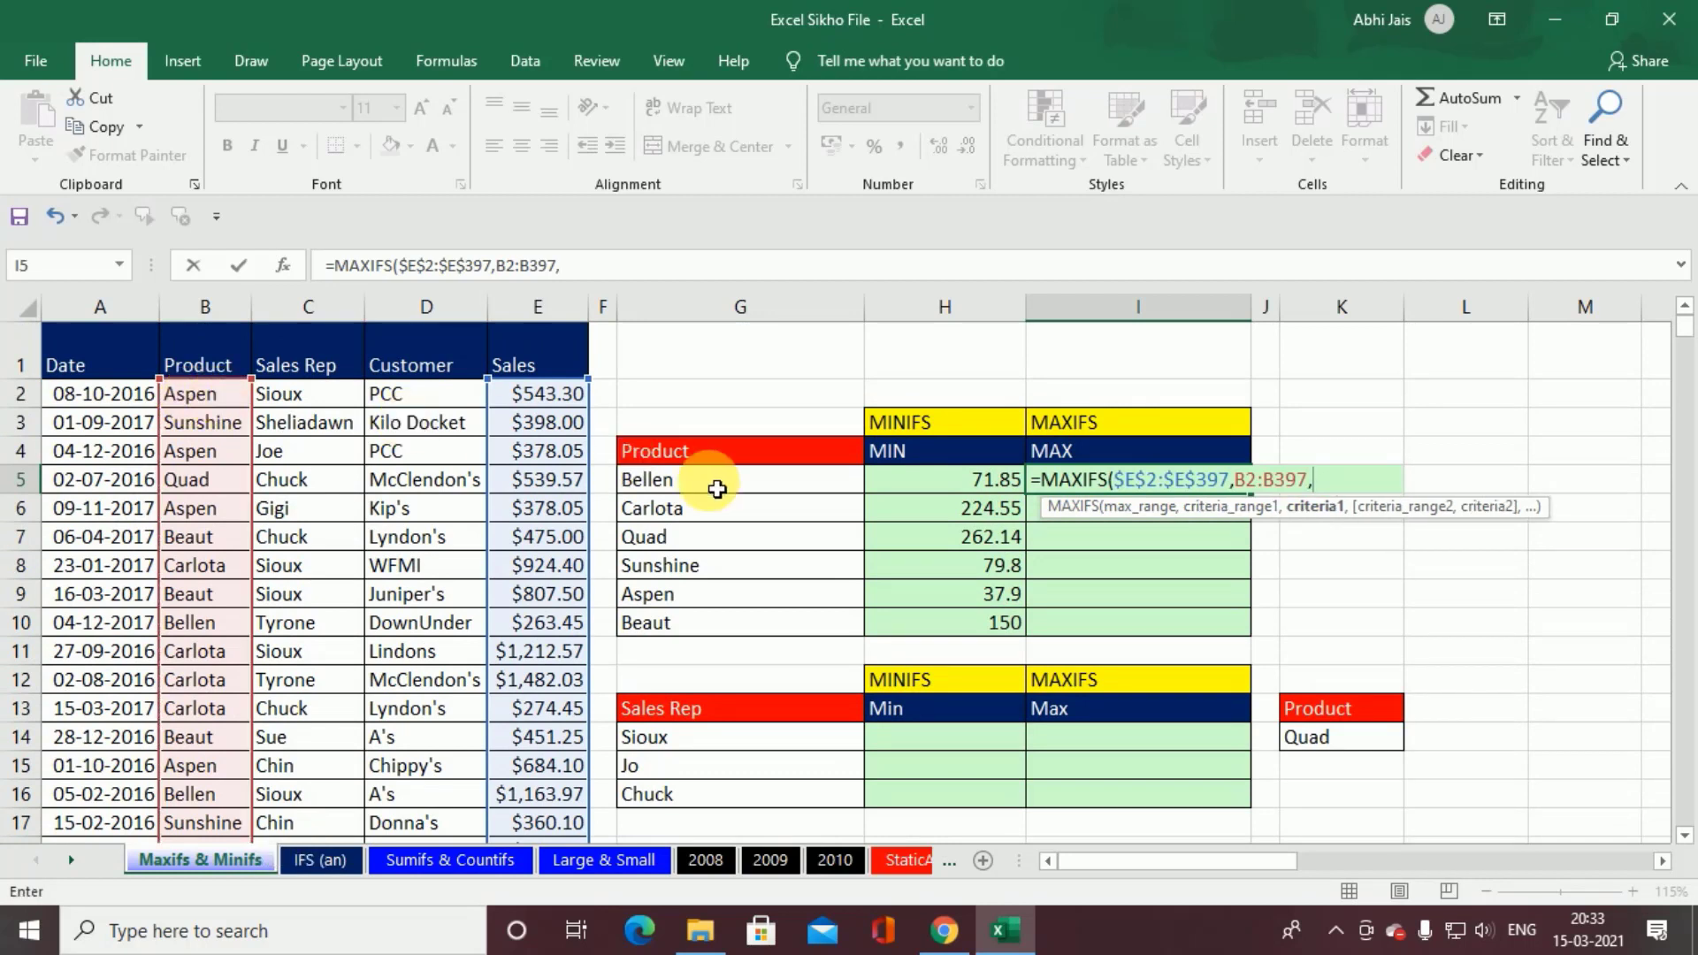
left_click(717, 490)
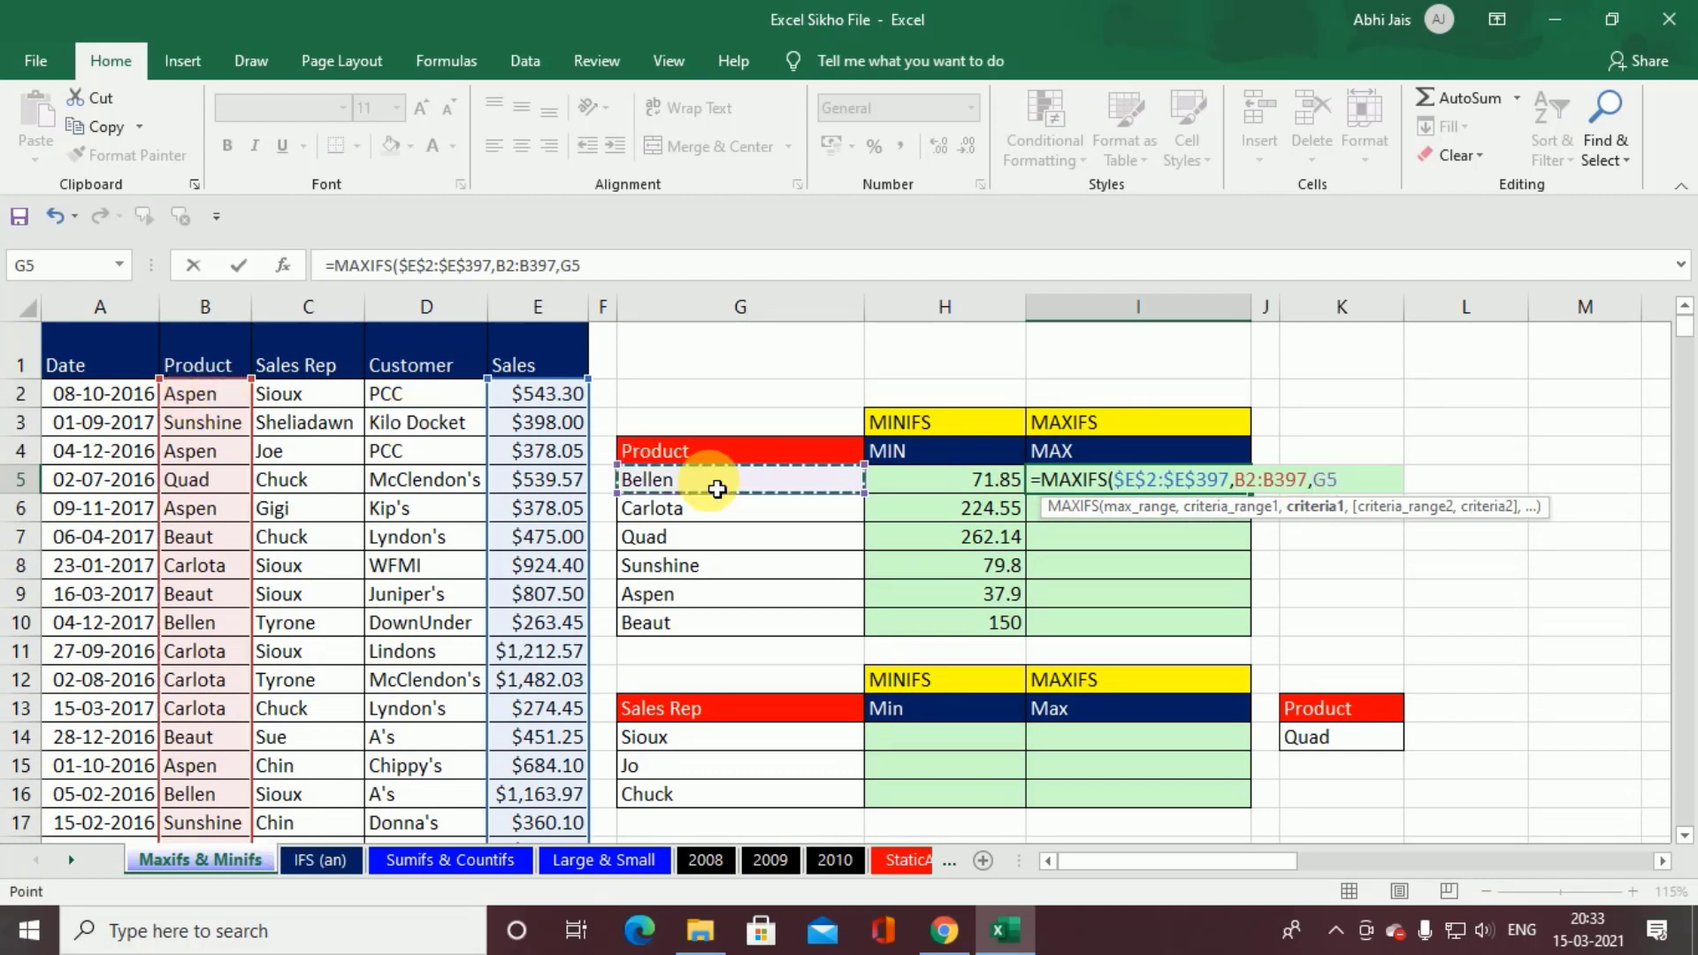
key("ctrl+Return")
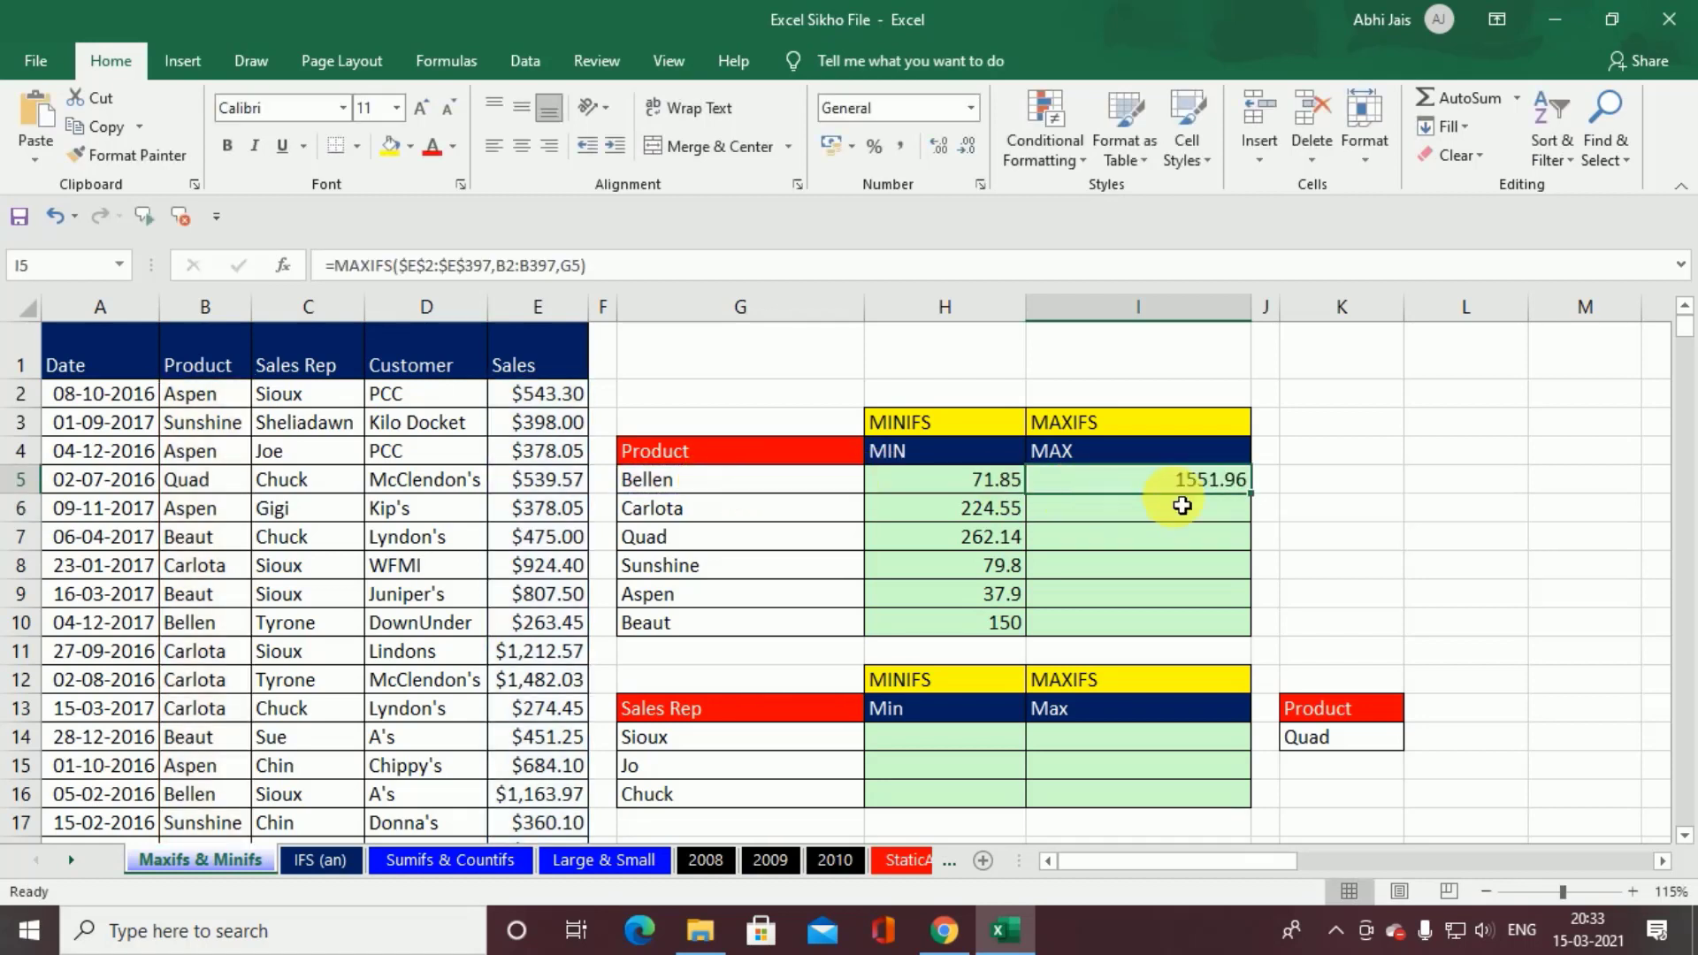
double_click(1260, 500)
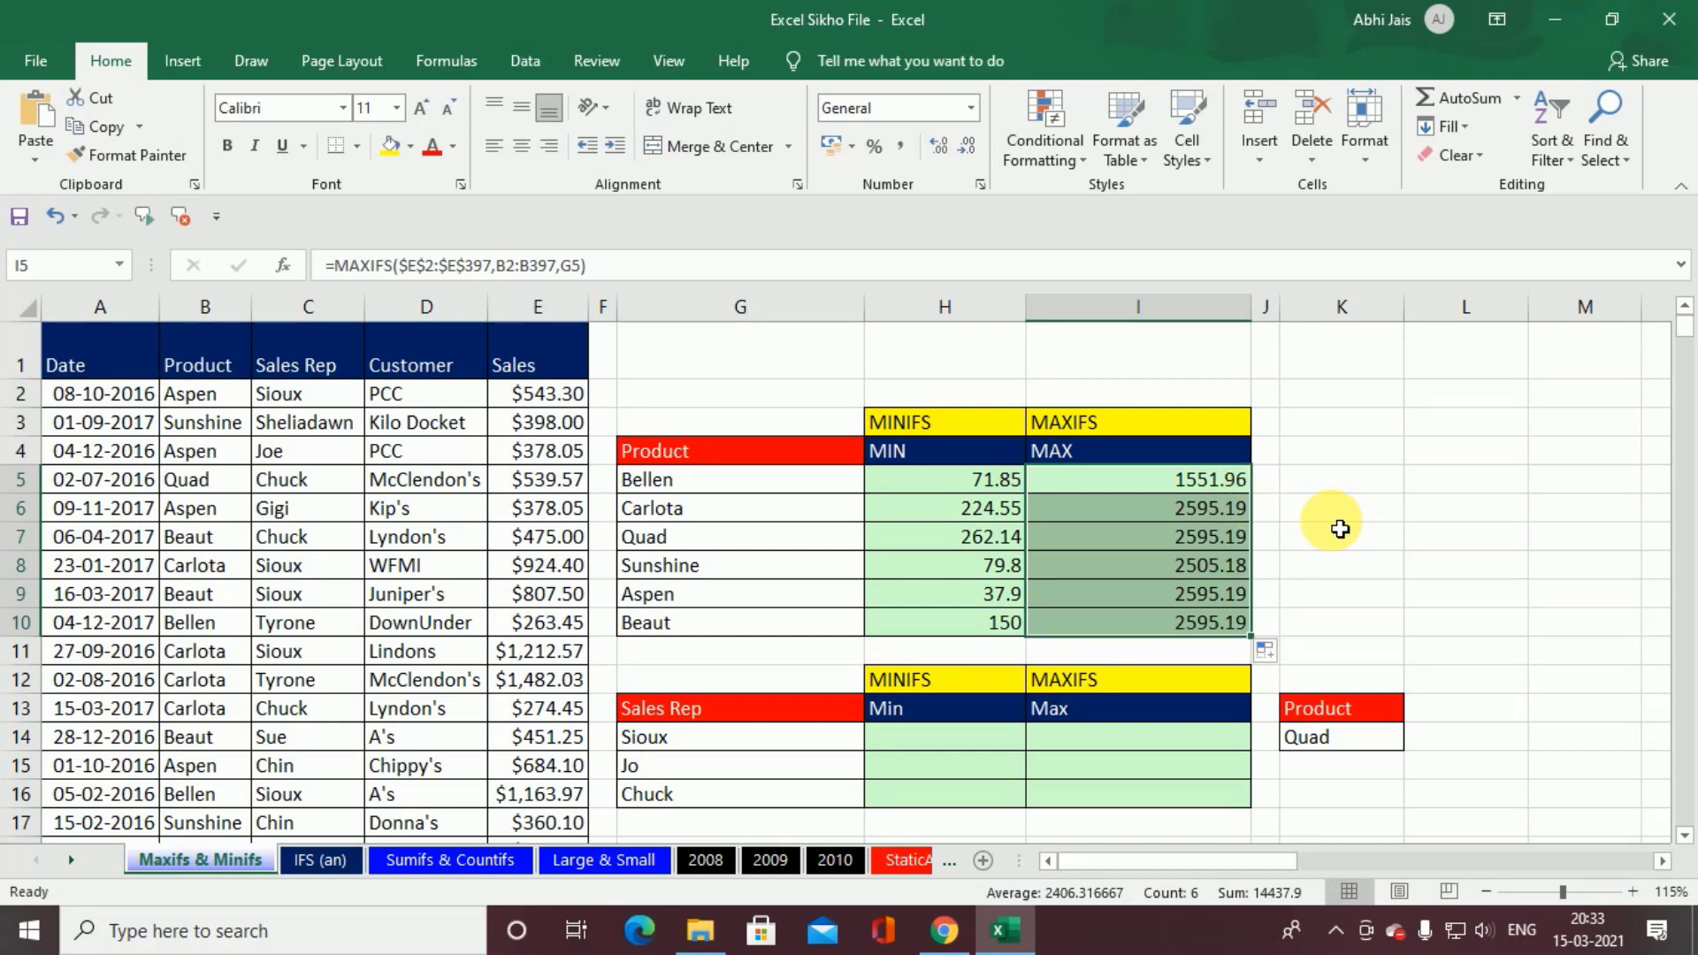
Step: Make the criteria range in the I5 formula absolute as $B$2:$B$397 and refill the formula down through I10
double_click(1110, 482)
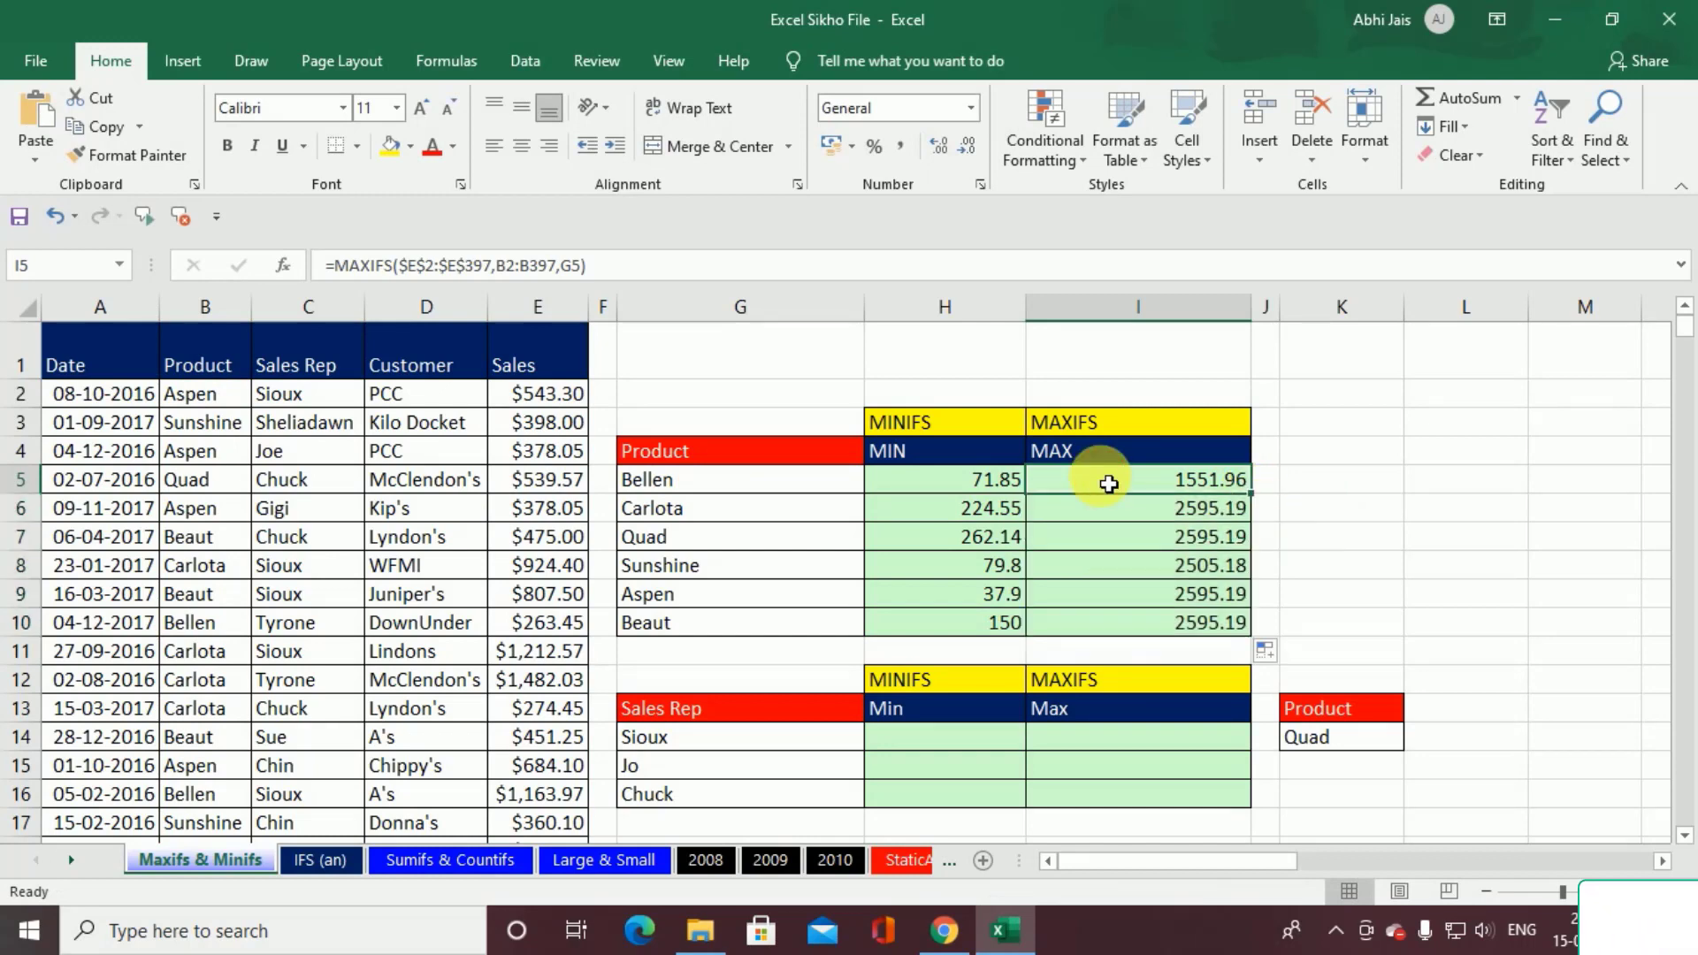
left_click(1230, 511)
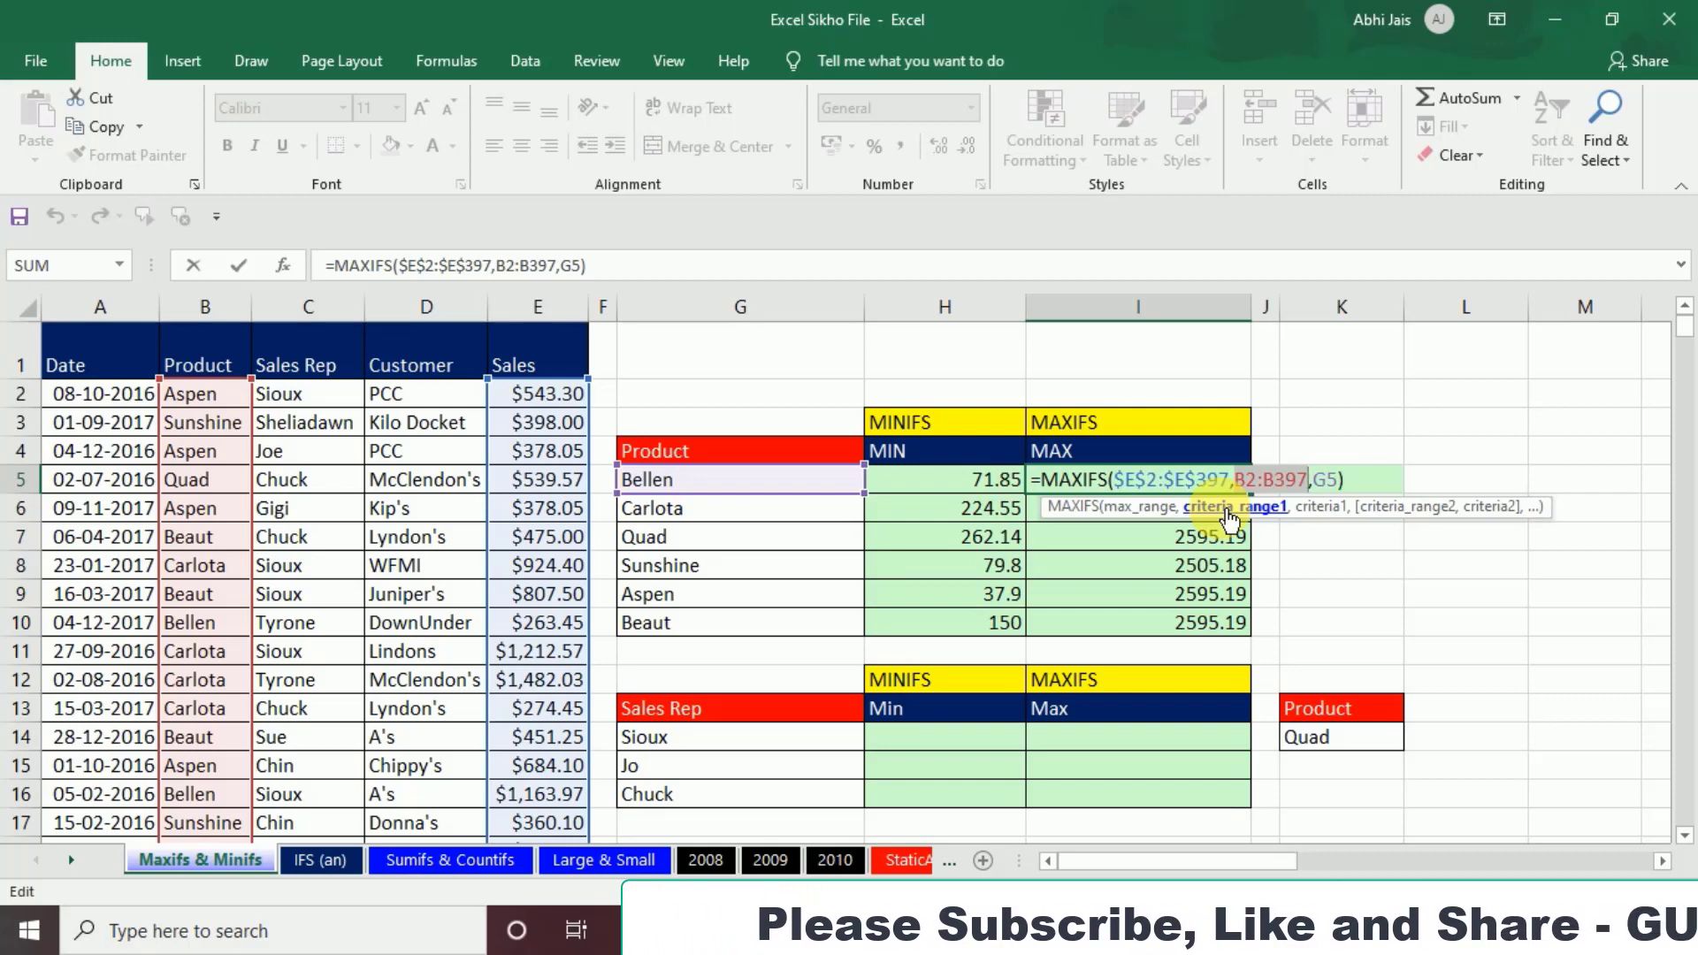
key("F4")
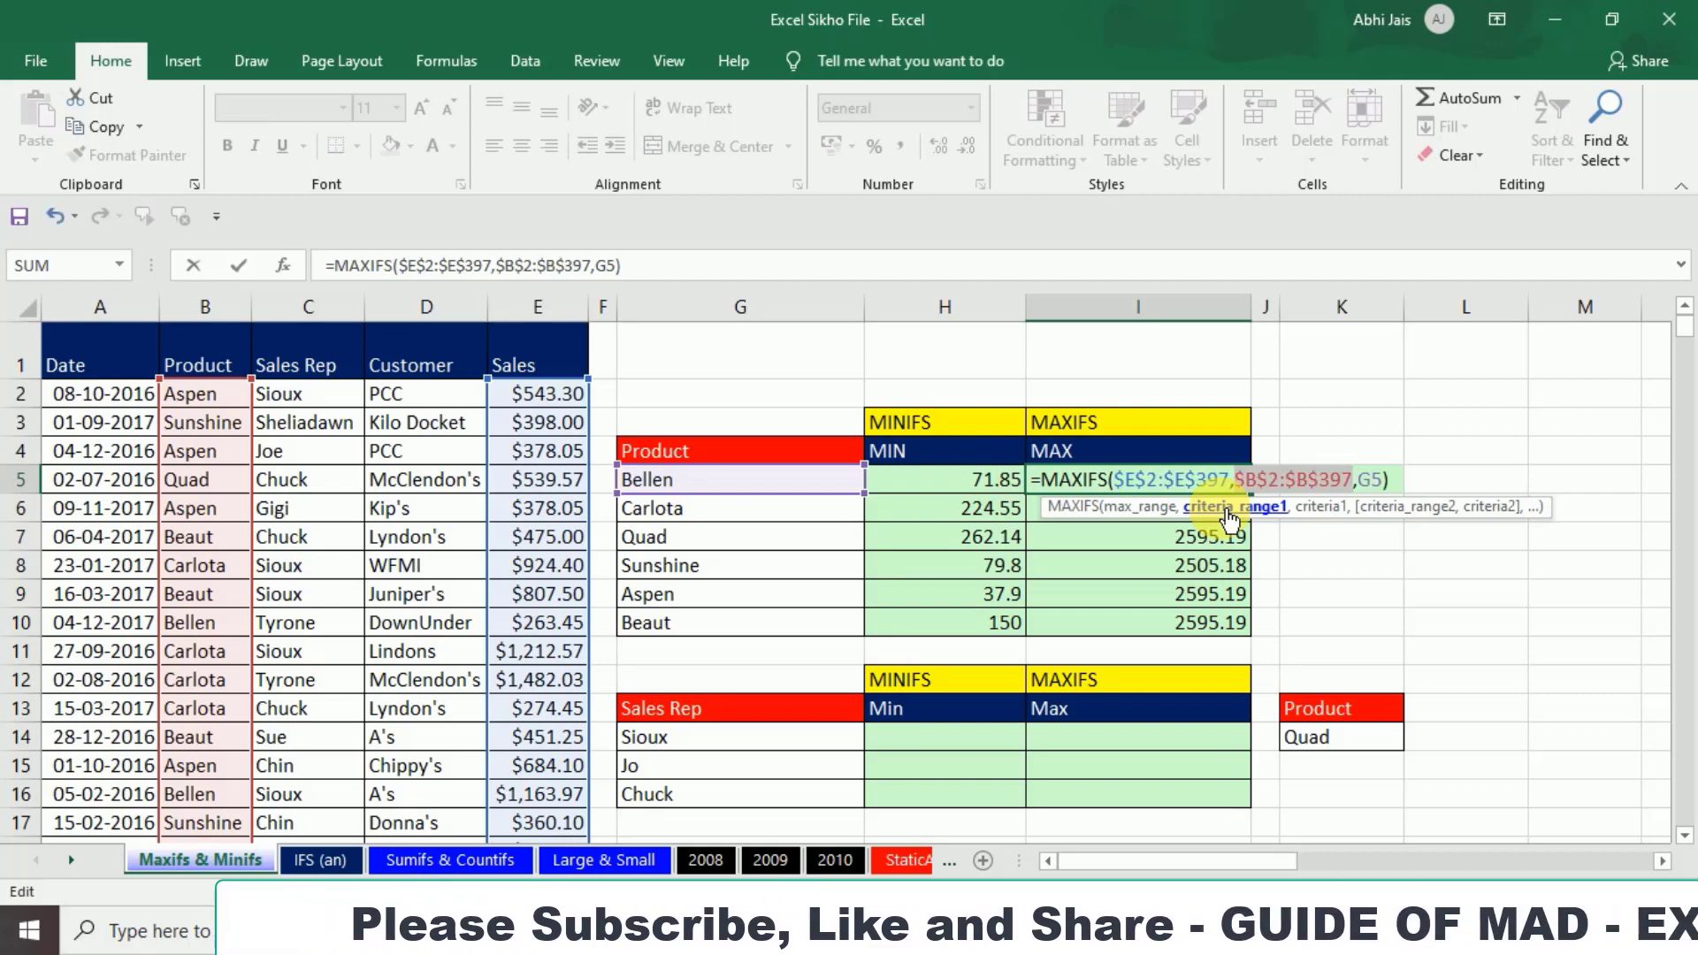
key("ctrl+Return")
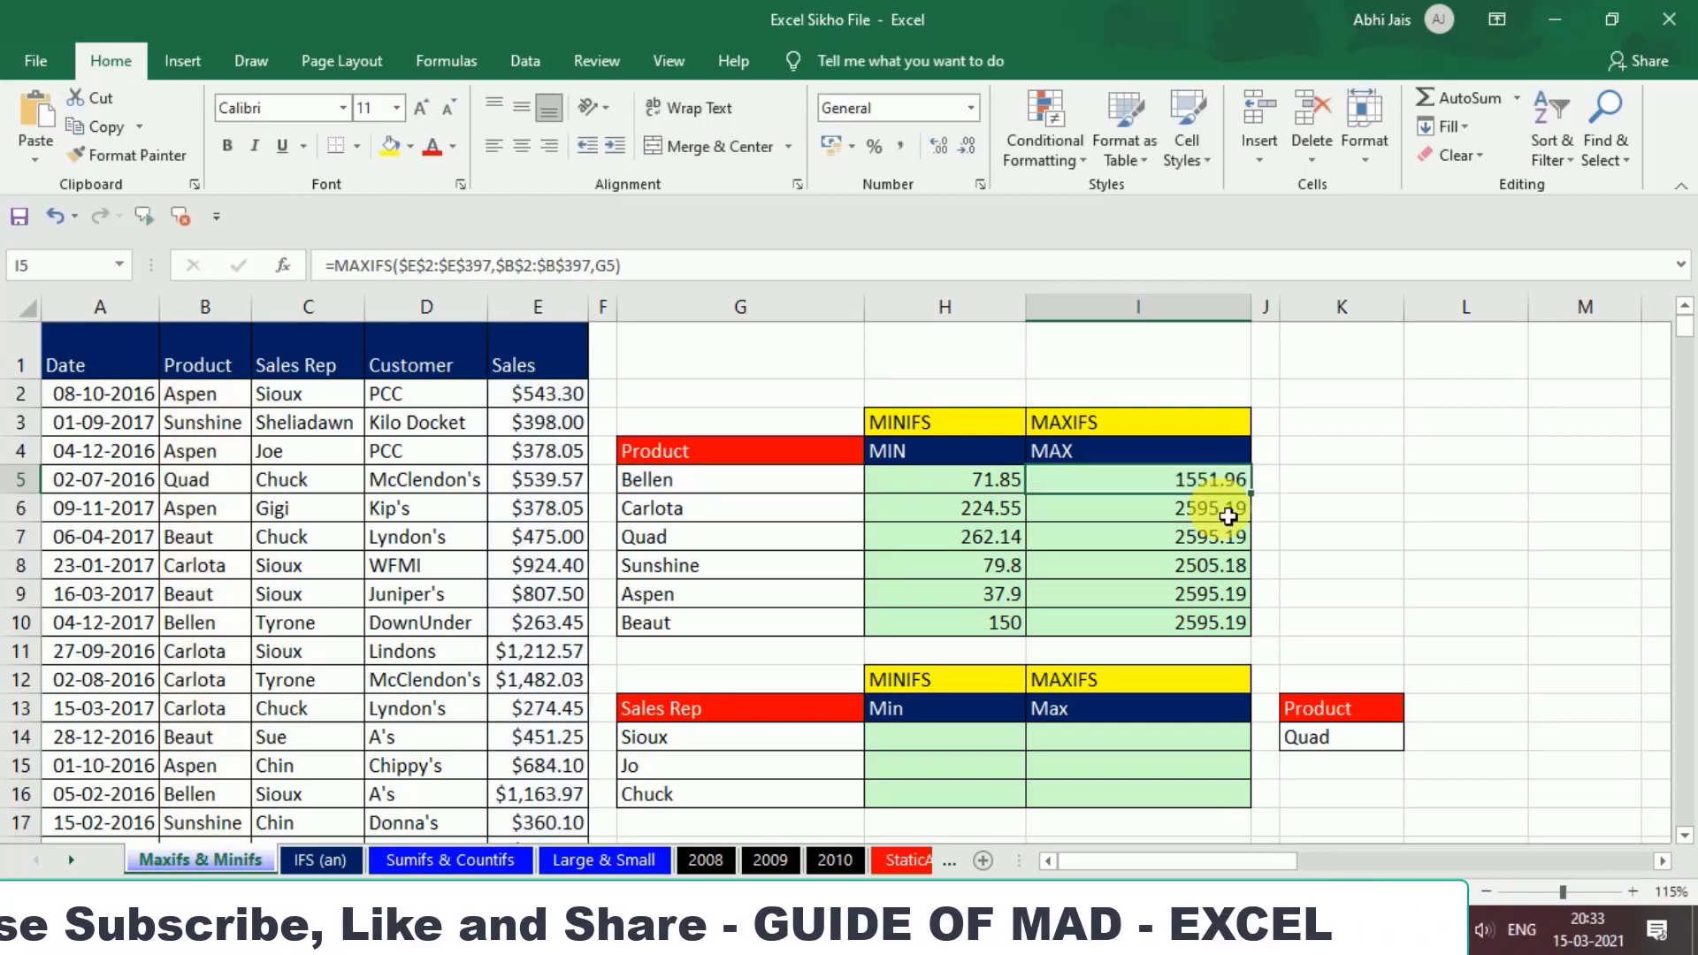
double_click(1251, 493)
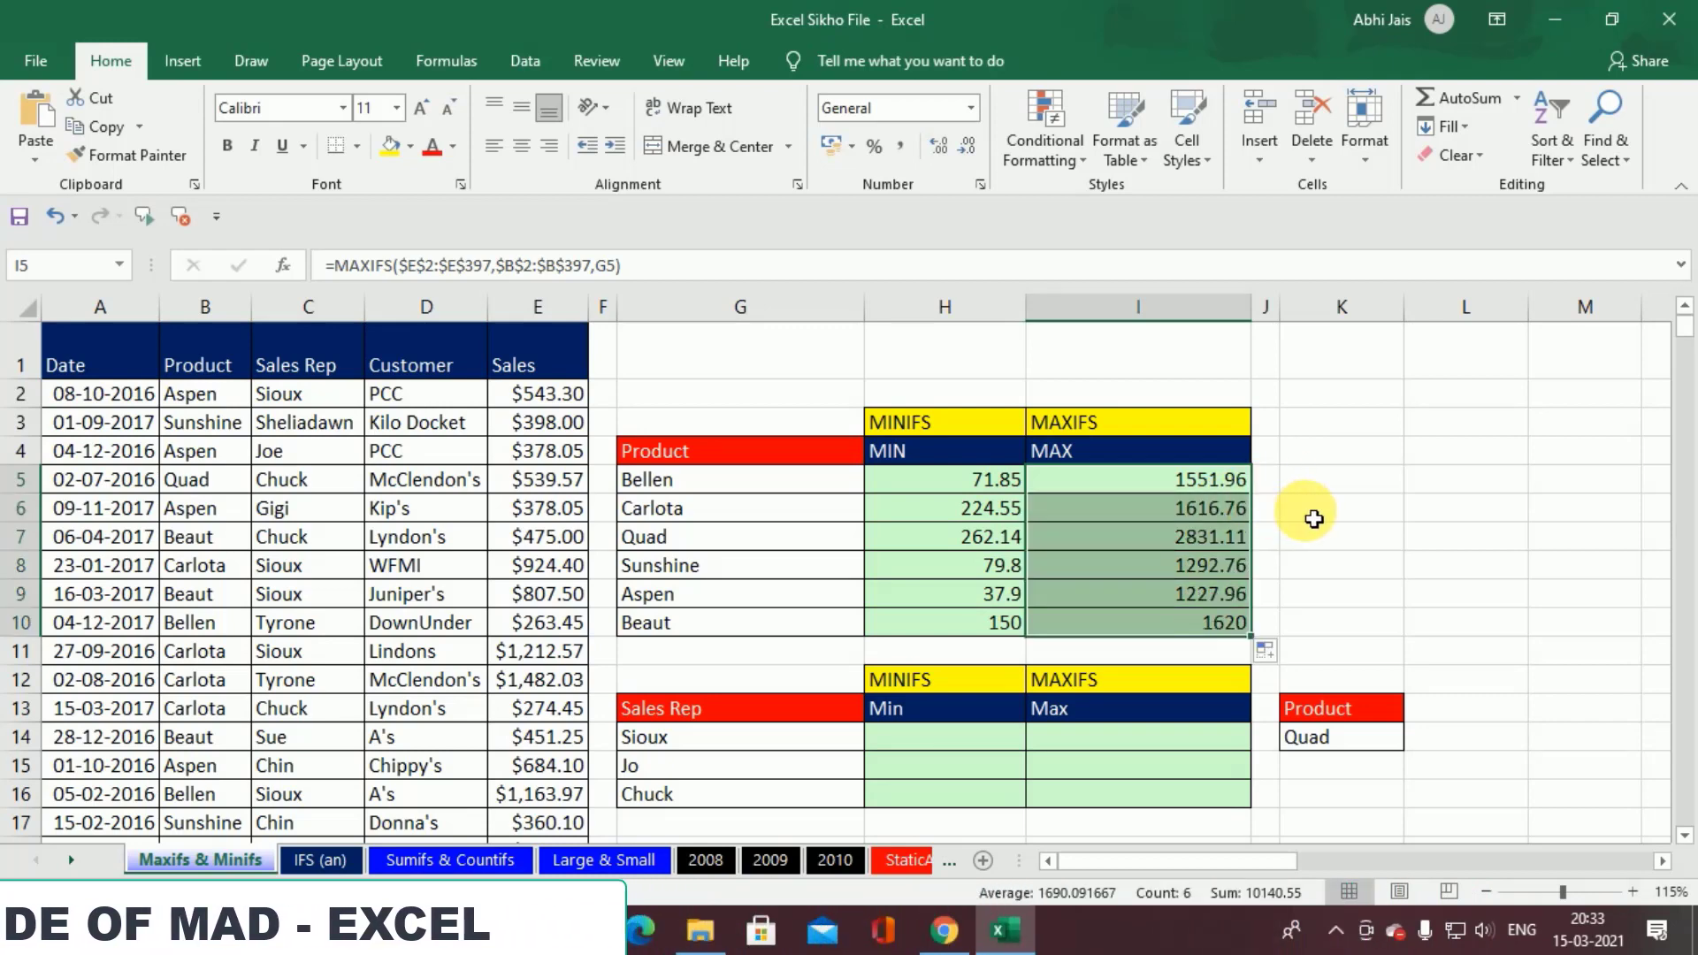
Step: Start a MINIFS formula in H14 with the Sales values $E$2:$E$397 as its absolute min range
scroll(1311, 518, "down", 1)
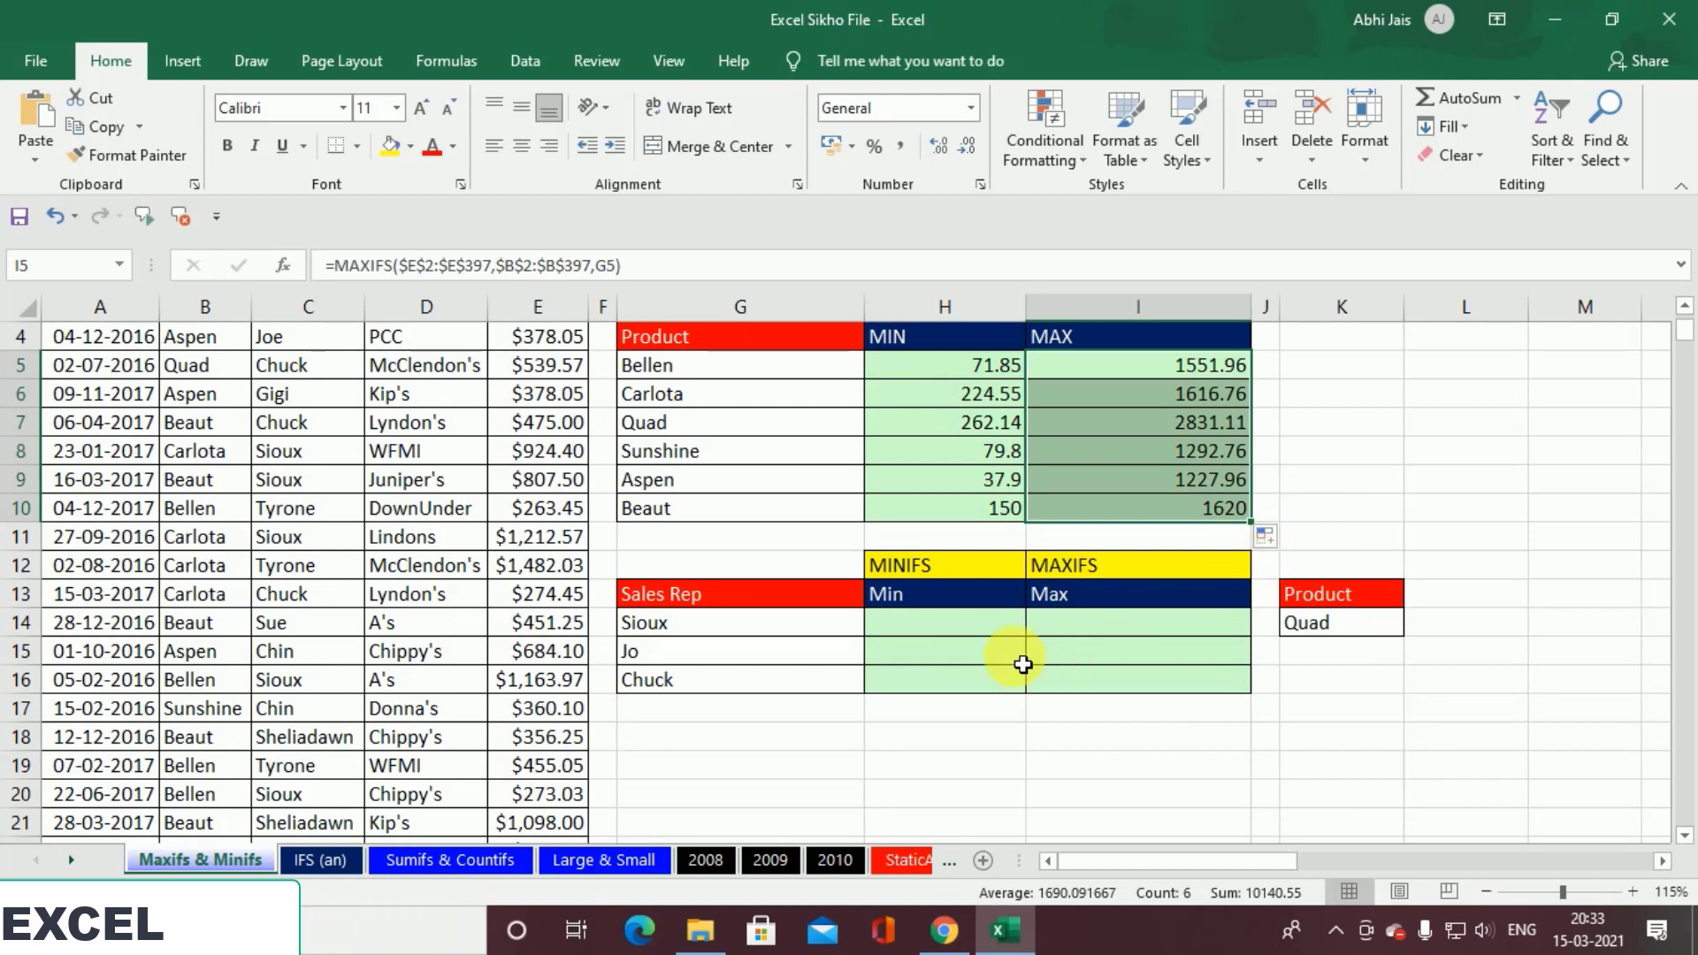
left_click(935, 623)
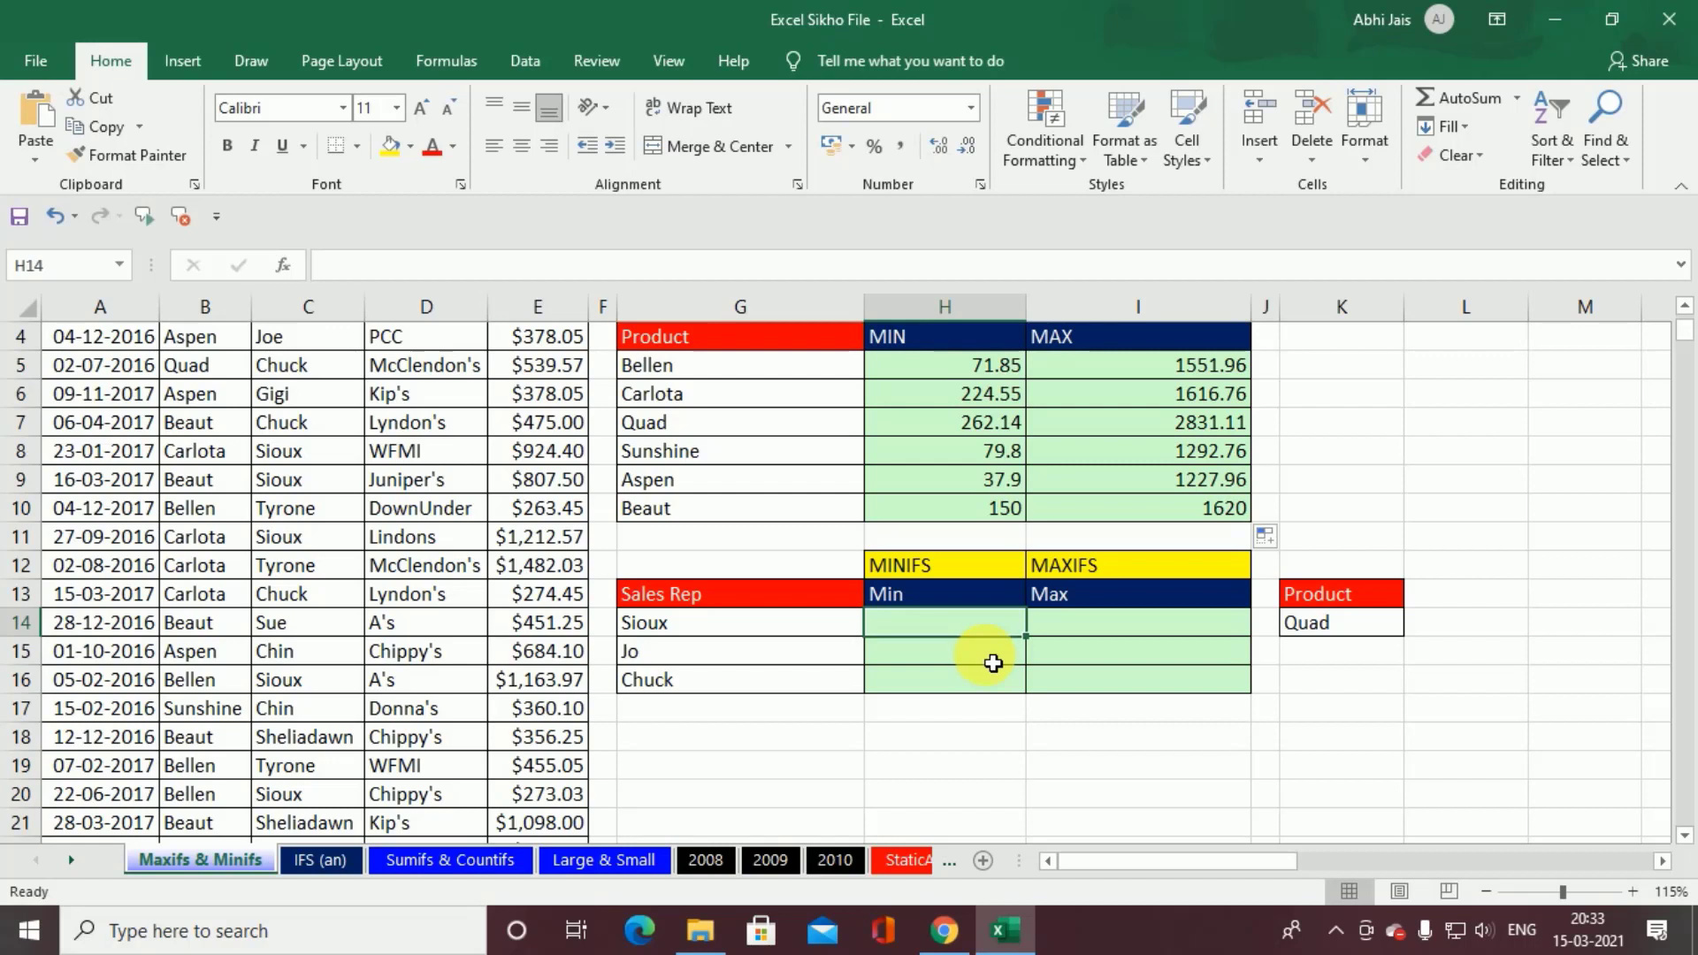
type("=")
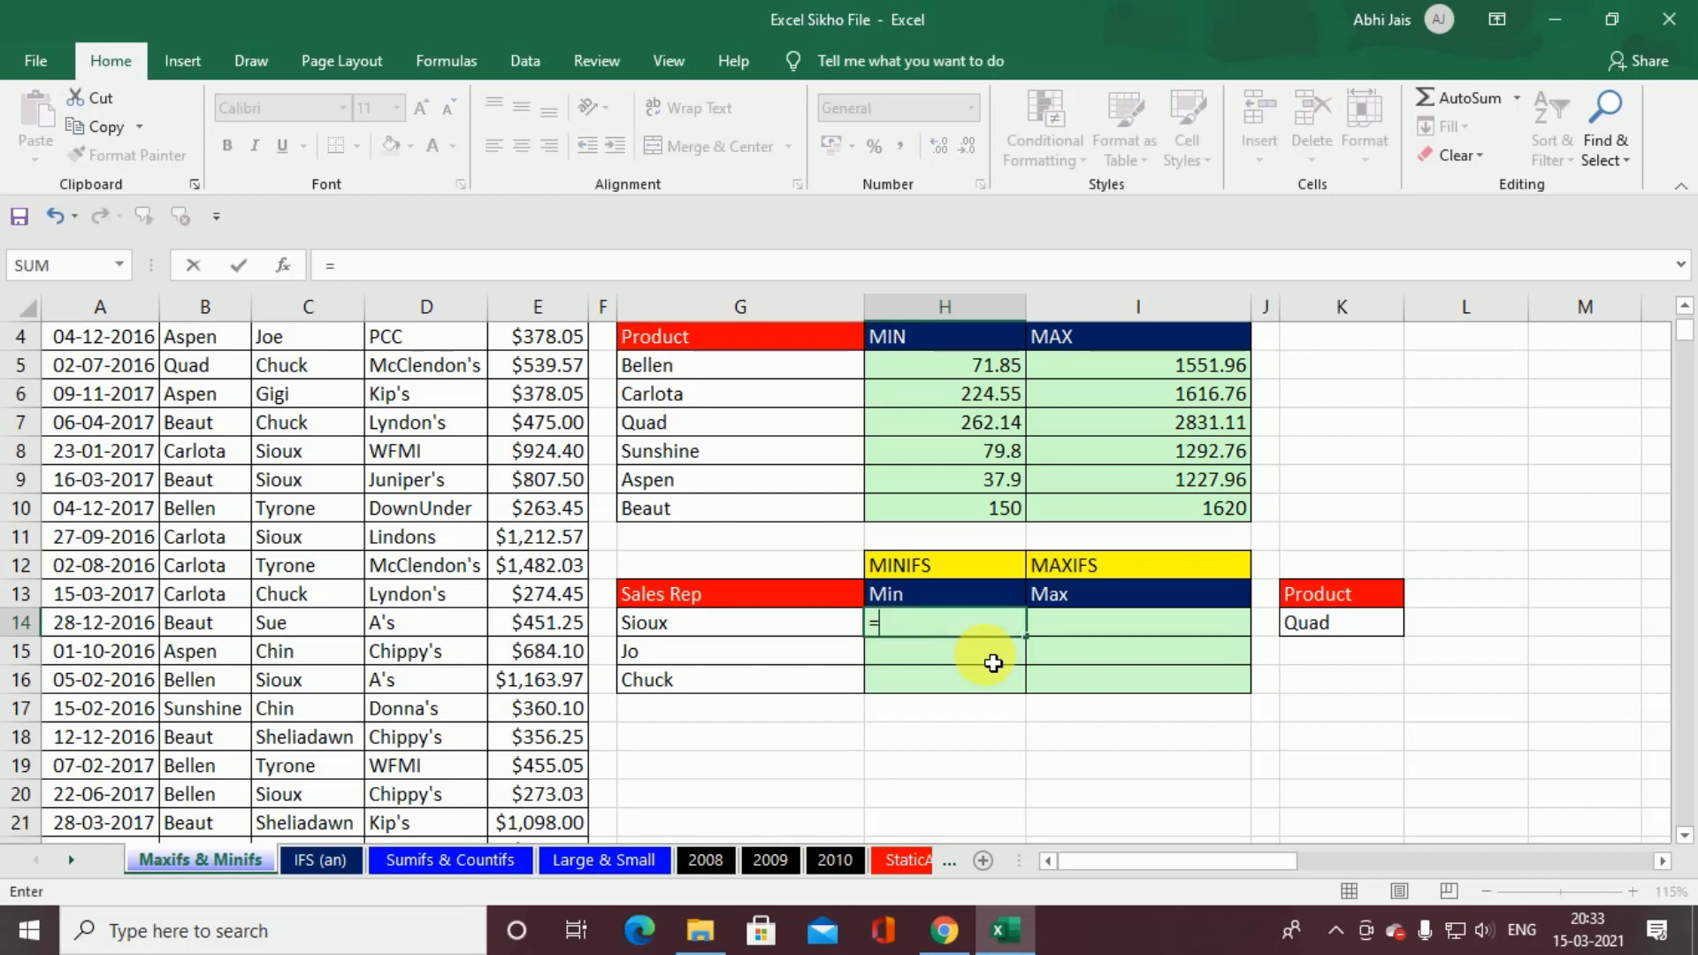
type("min")
key("Down")
key("Down")
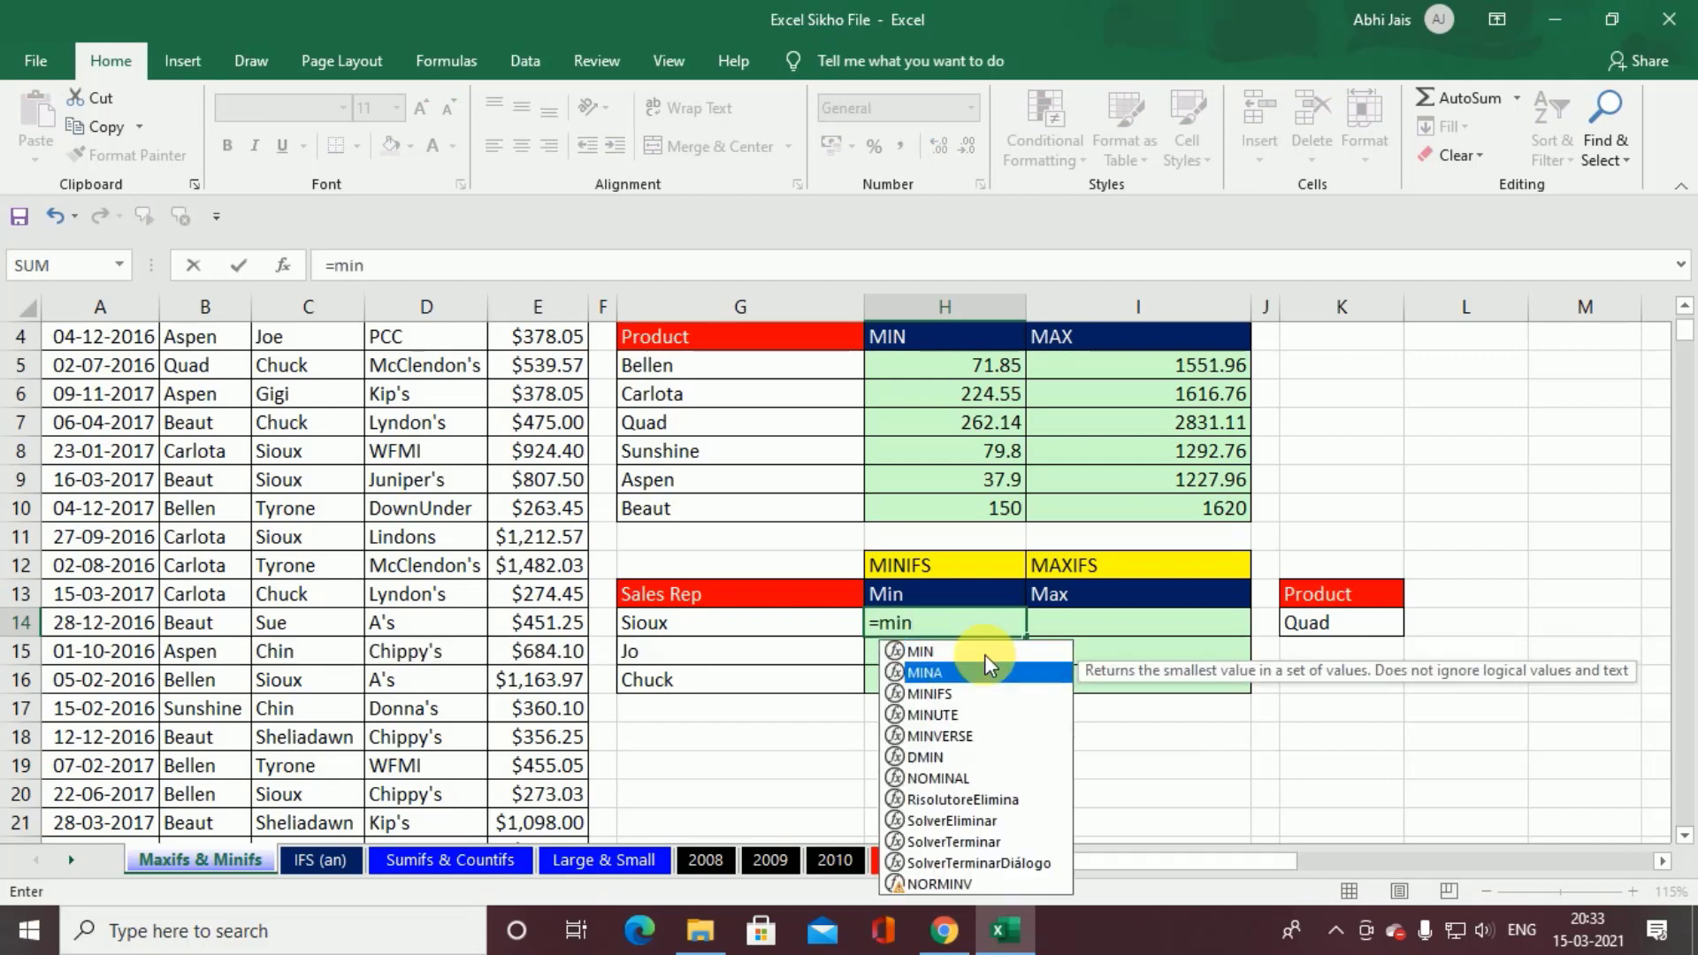
key("Tab")
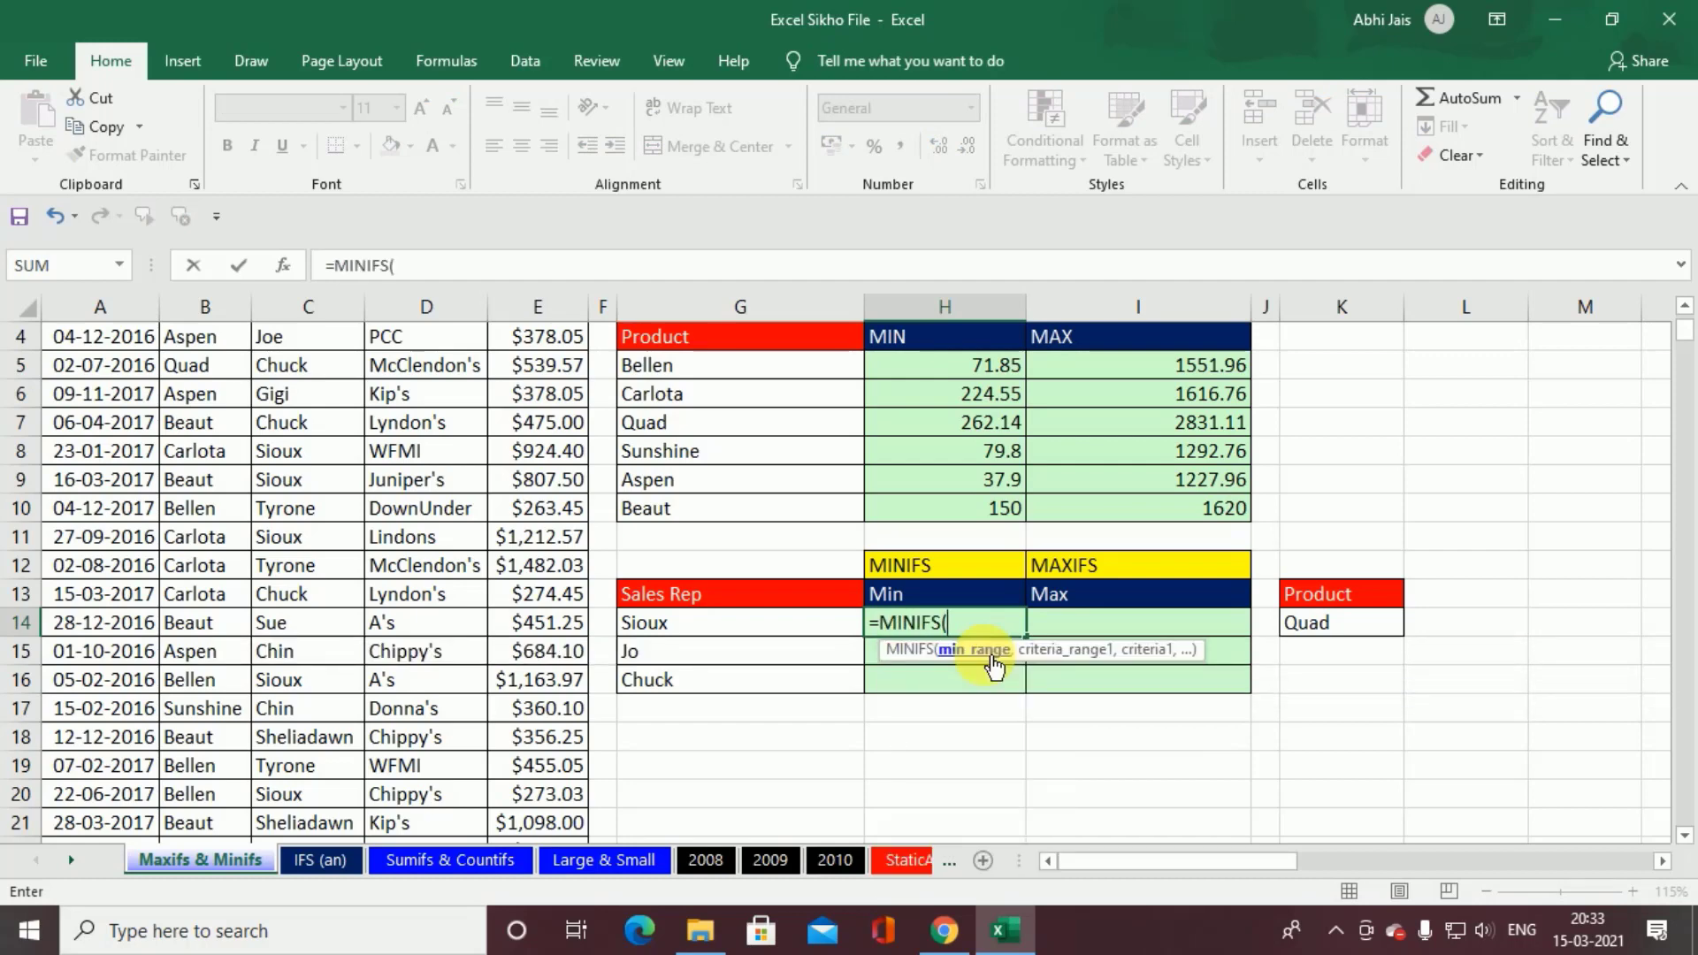
scroll(560, 537, "up", 1)
left_click(557, 399)
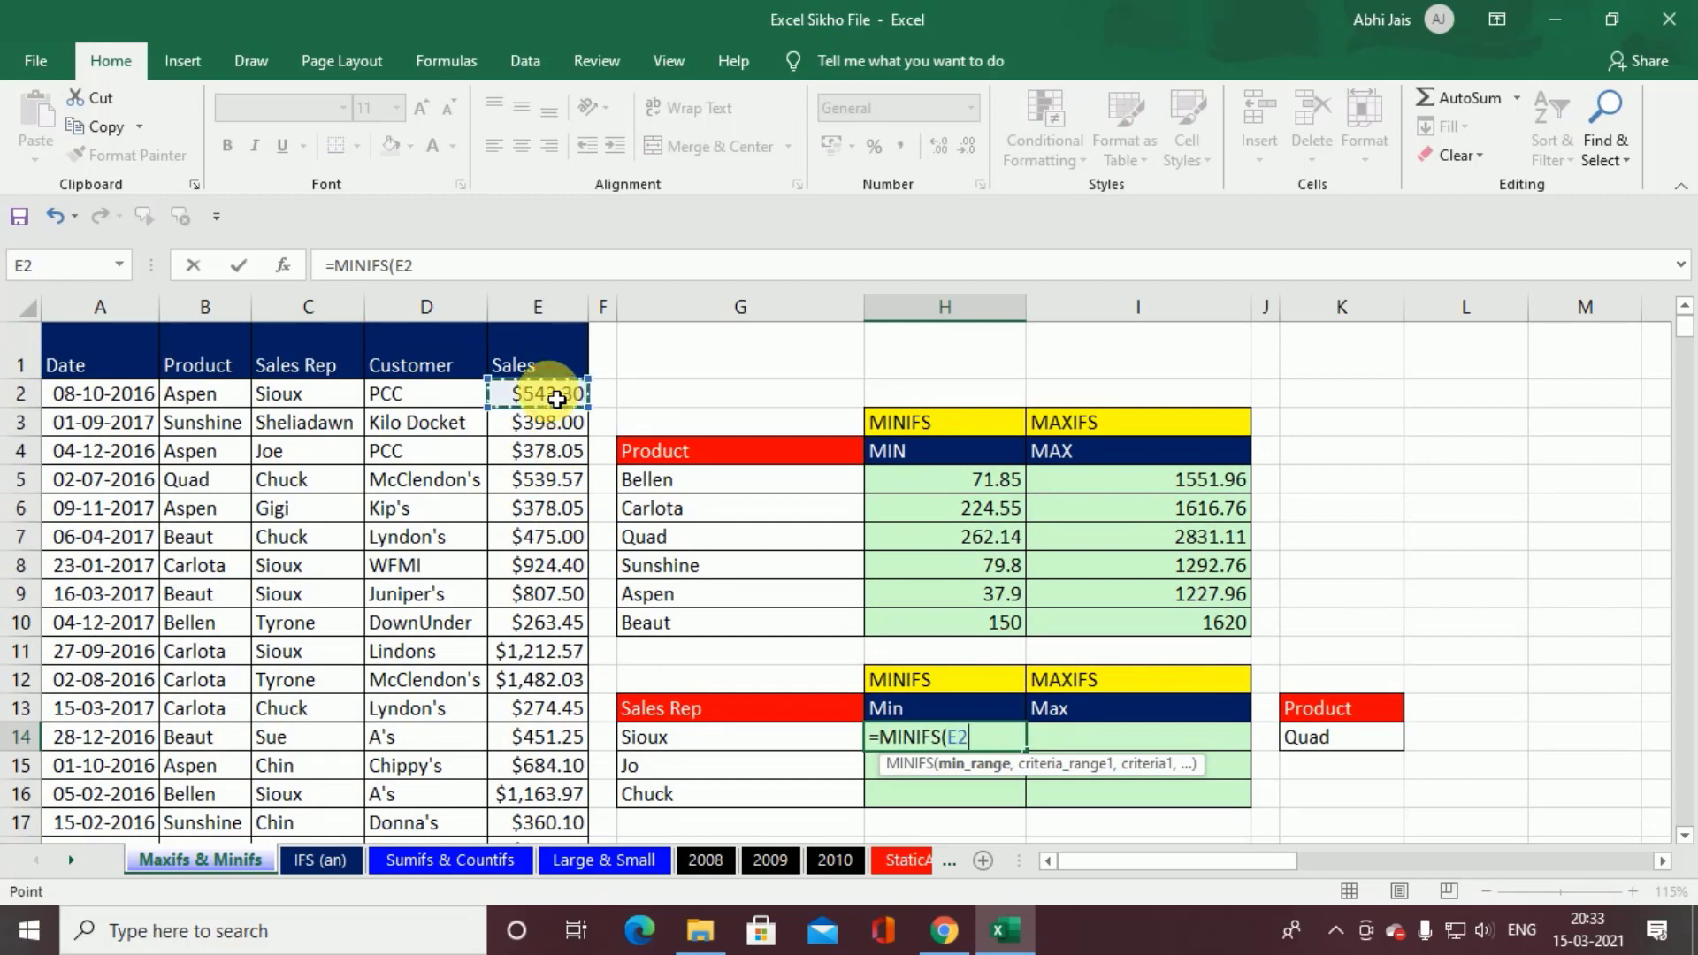
key("ctrl+shift+Down")
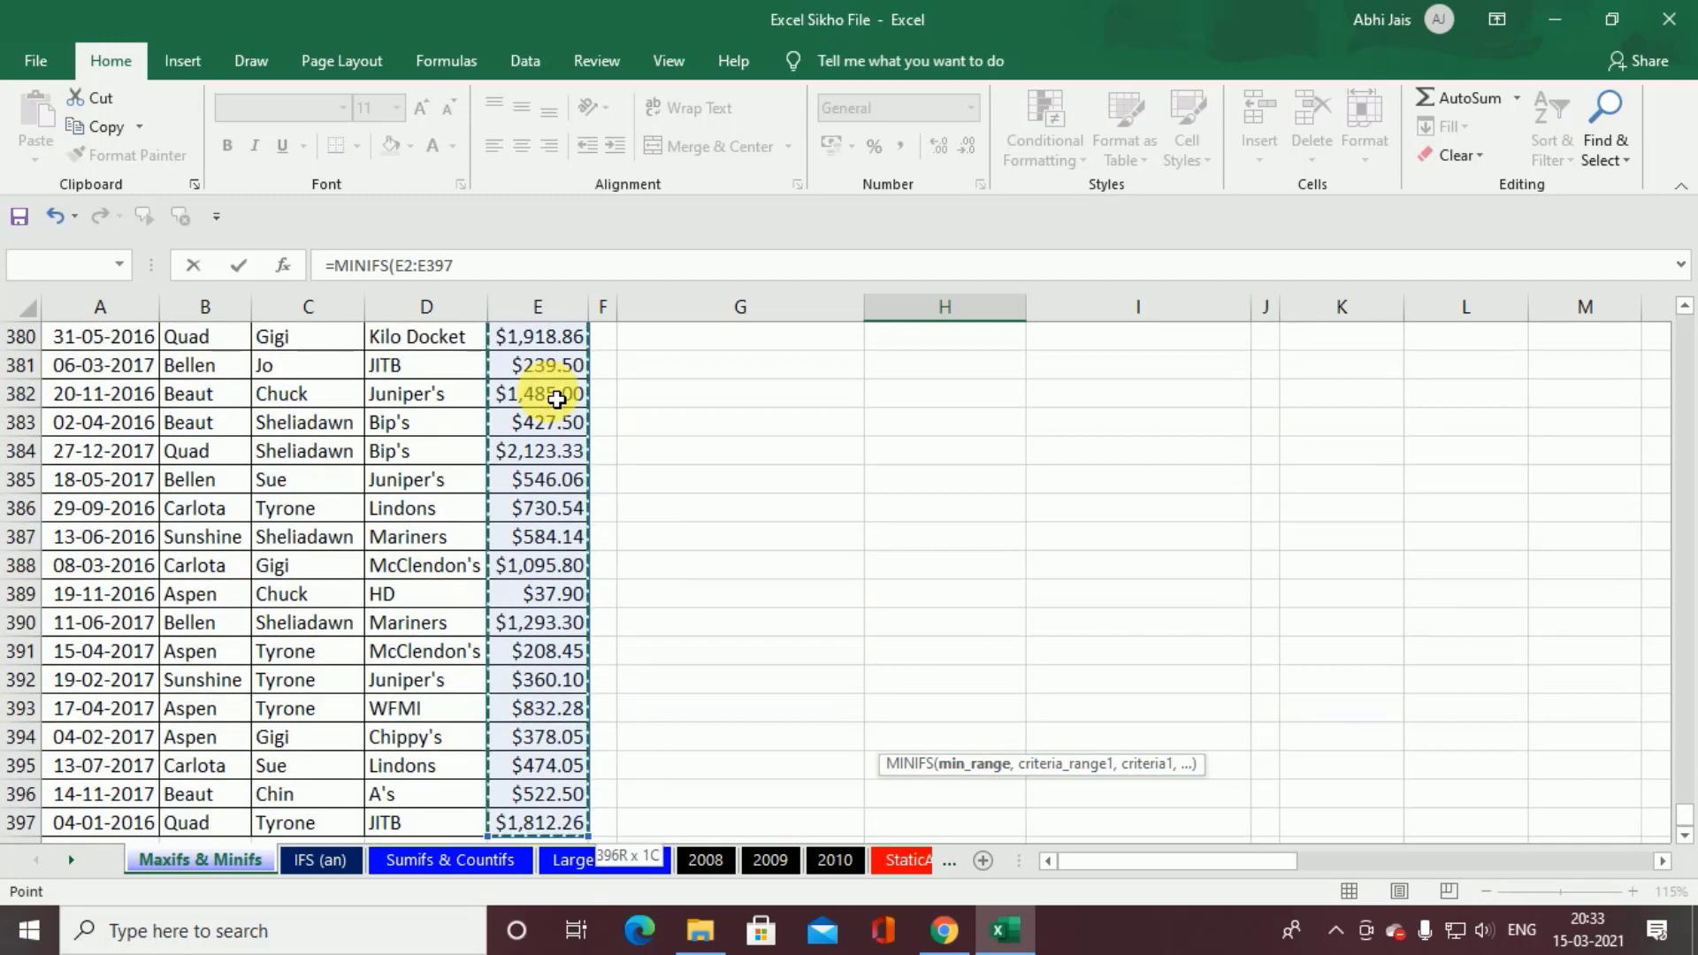
key("ctrl+BackSpace")
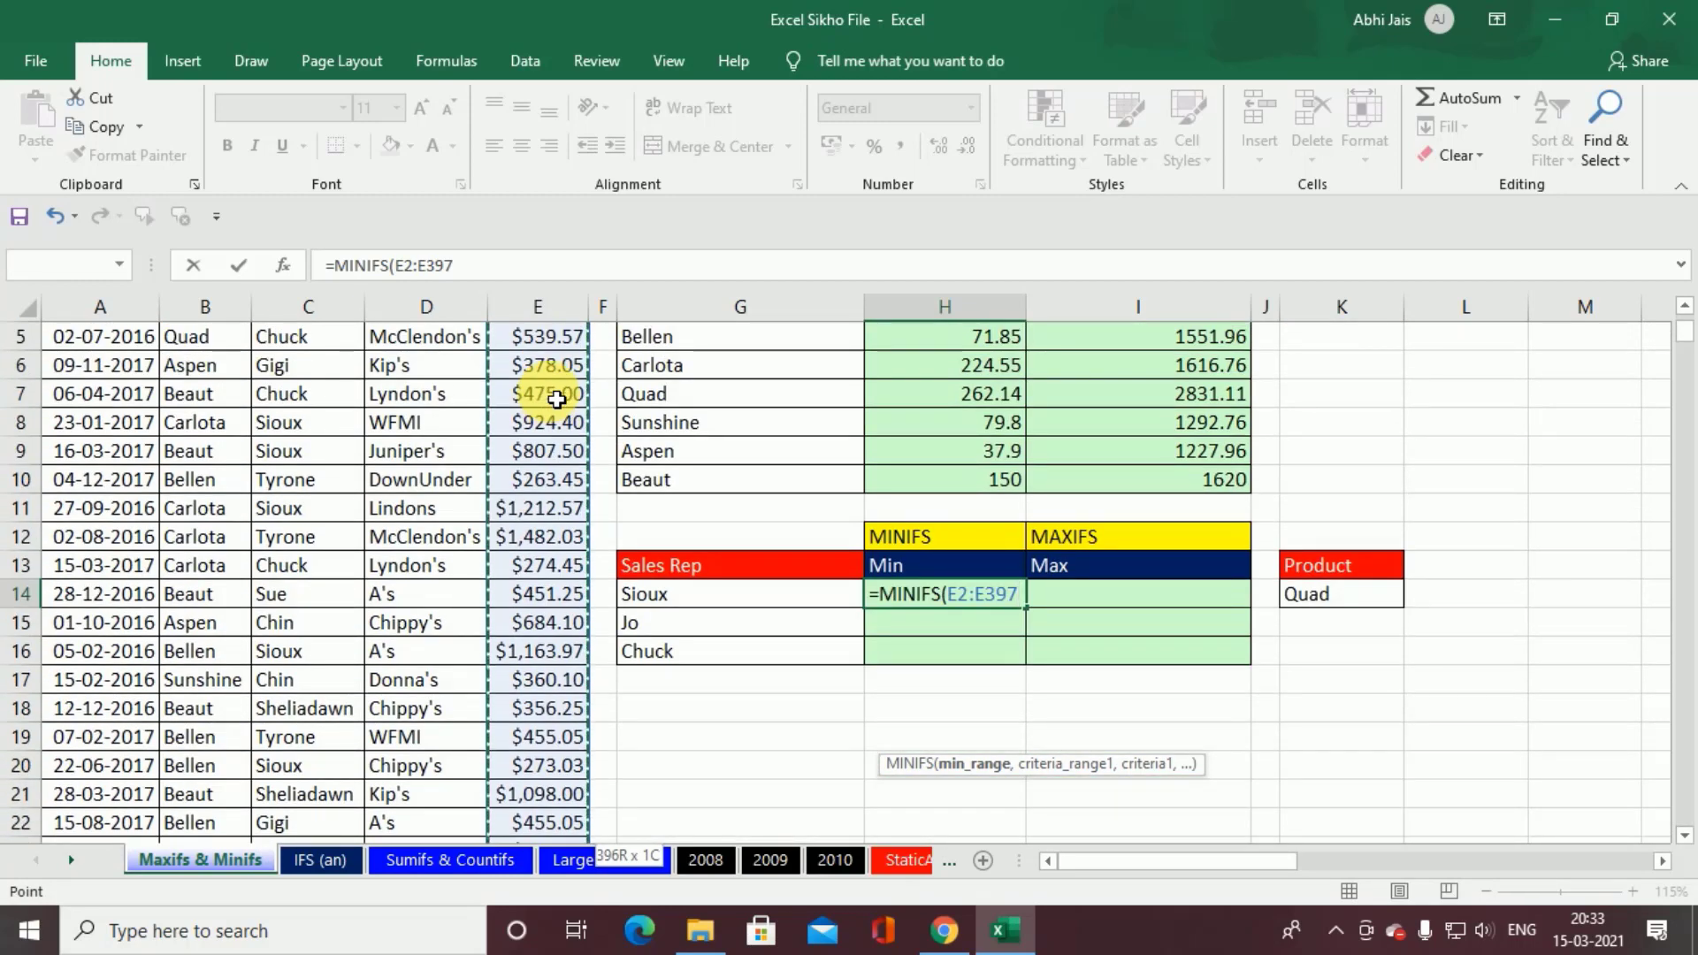
key("F4")
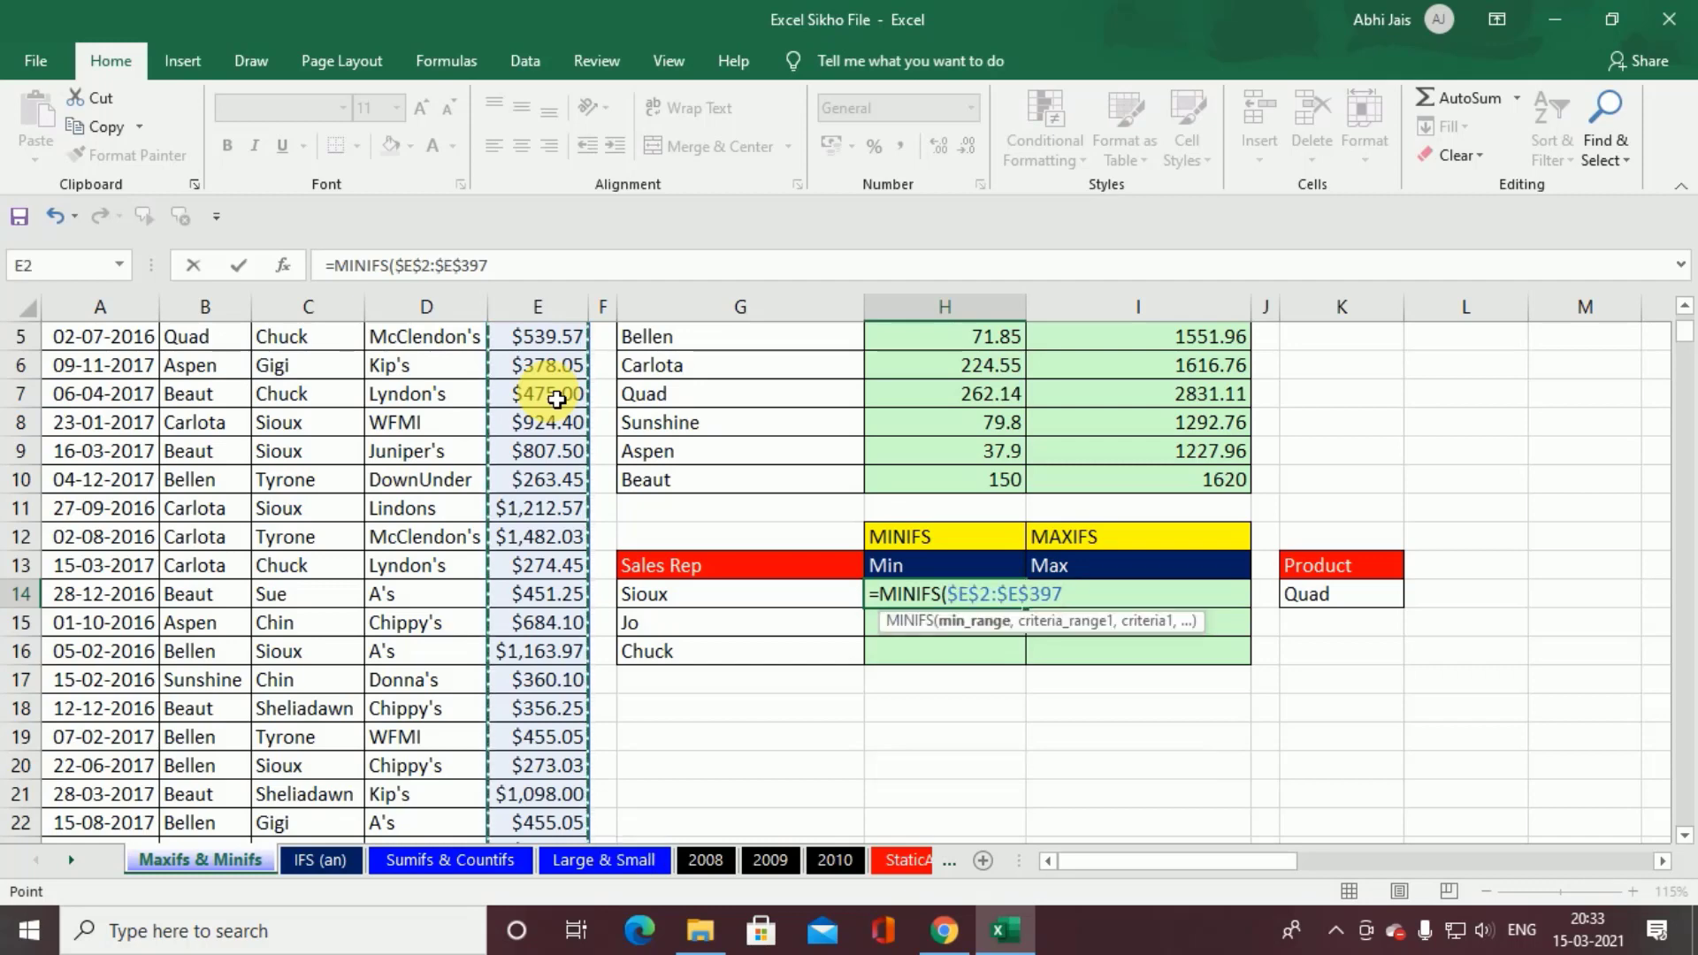
type(",")
Step: Add $B$2:$B$397 as the first absolute criteria range and G14 as its criterion in the H14 formula
scroll(558, 400, "up", 2)
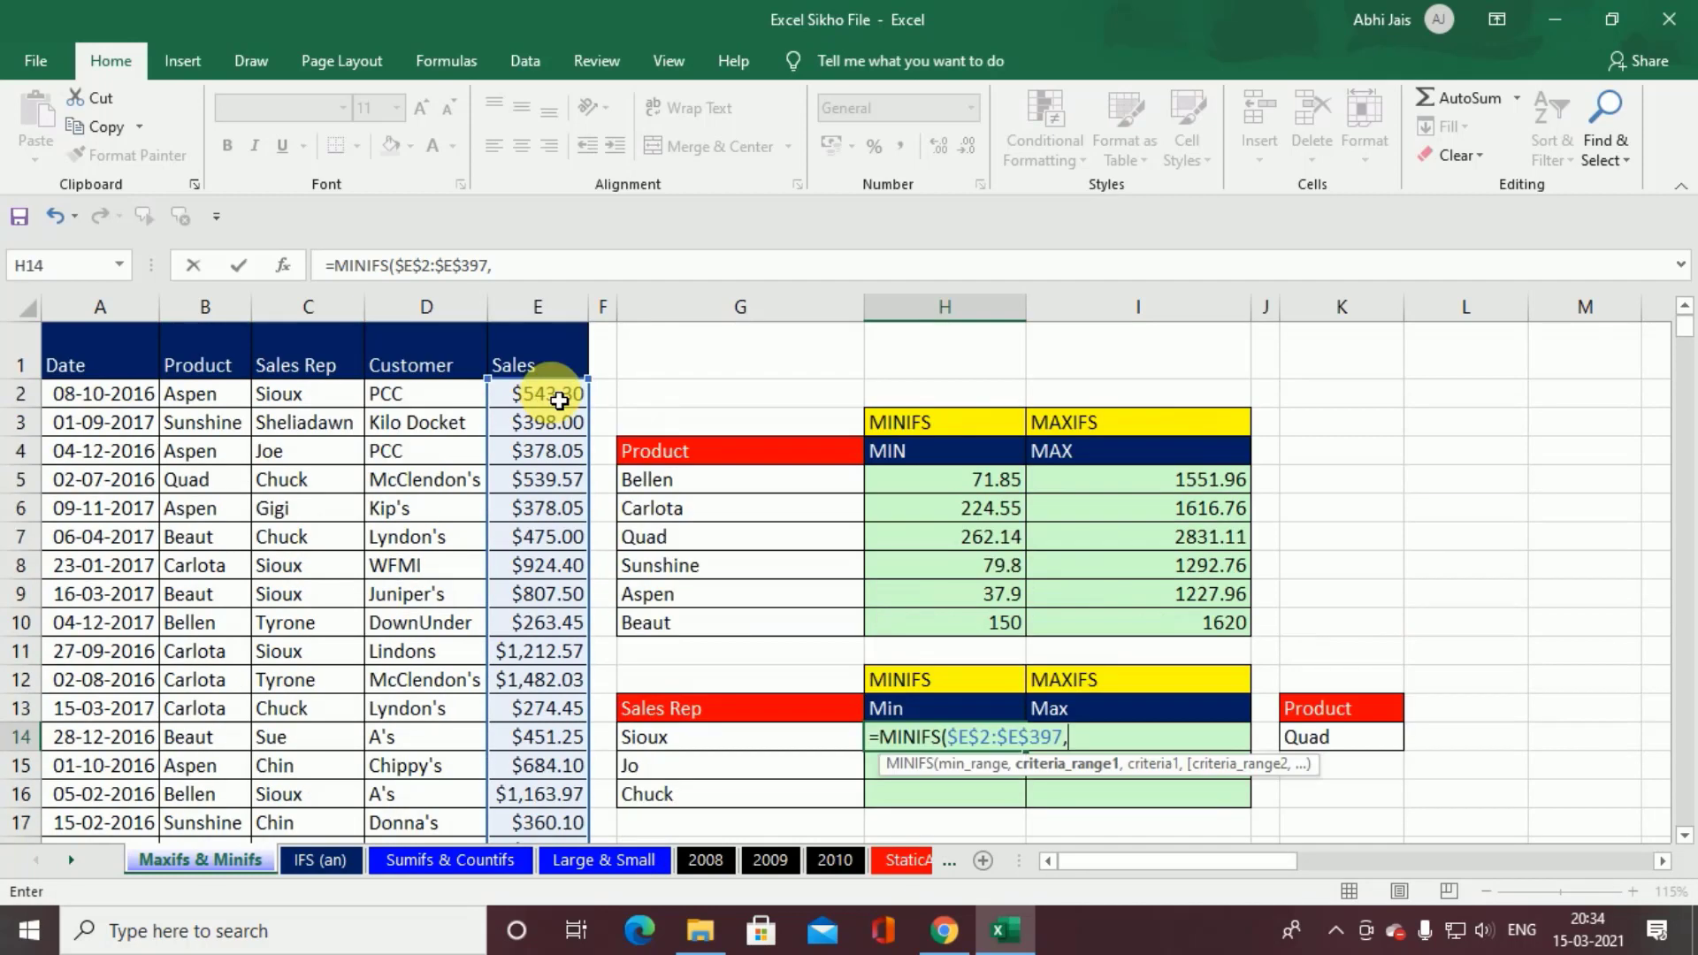
left_click(193, 400)
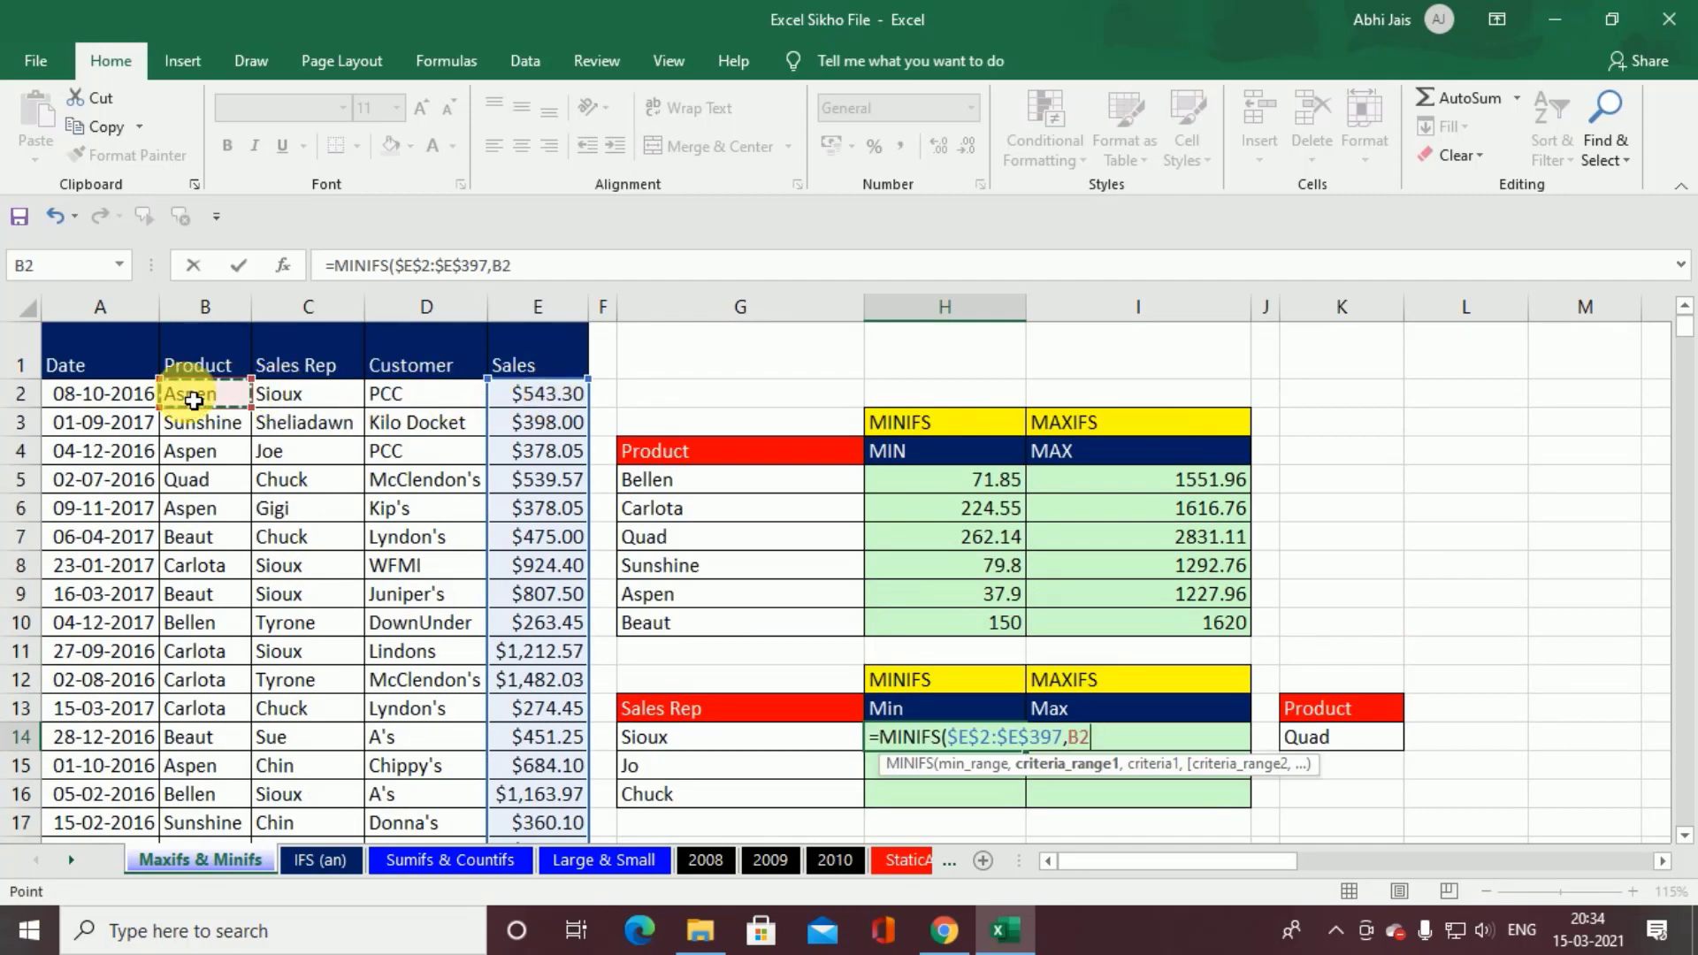
key("ctrl+shift+Down")
scroll(194, 399, "up", 20)
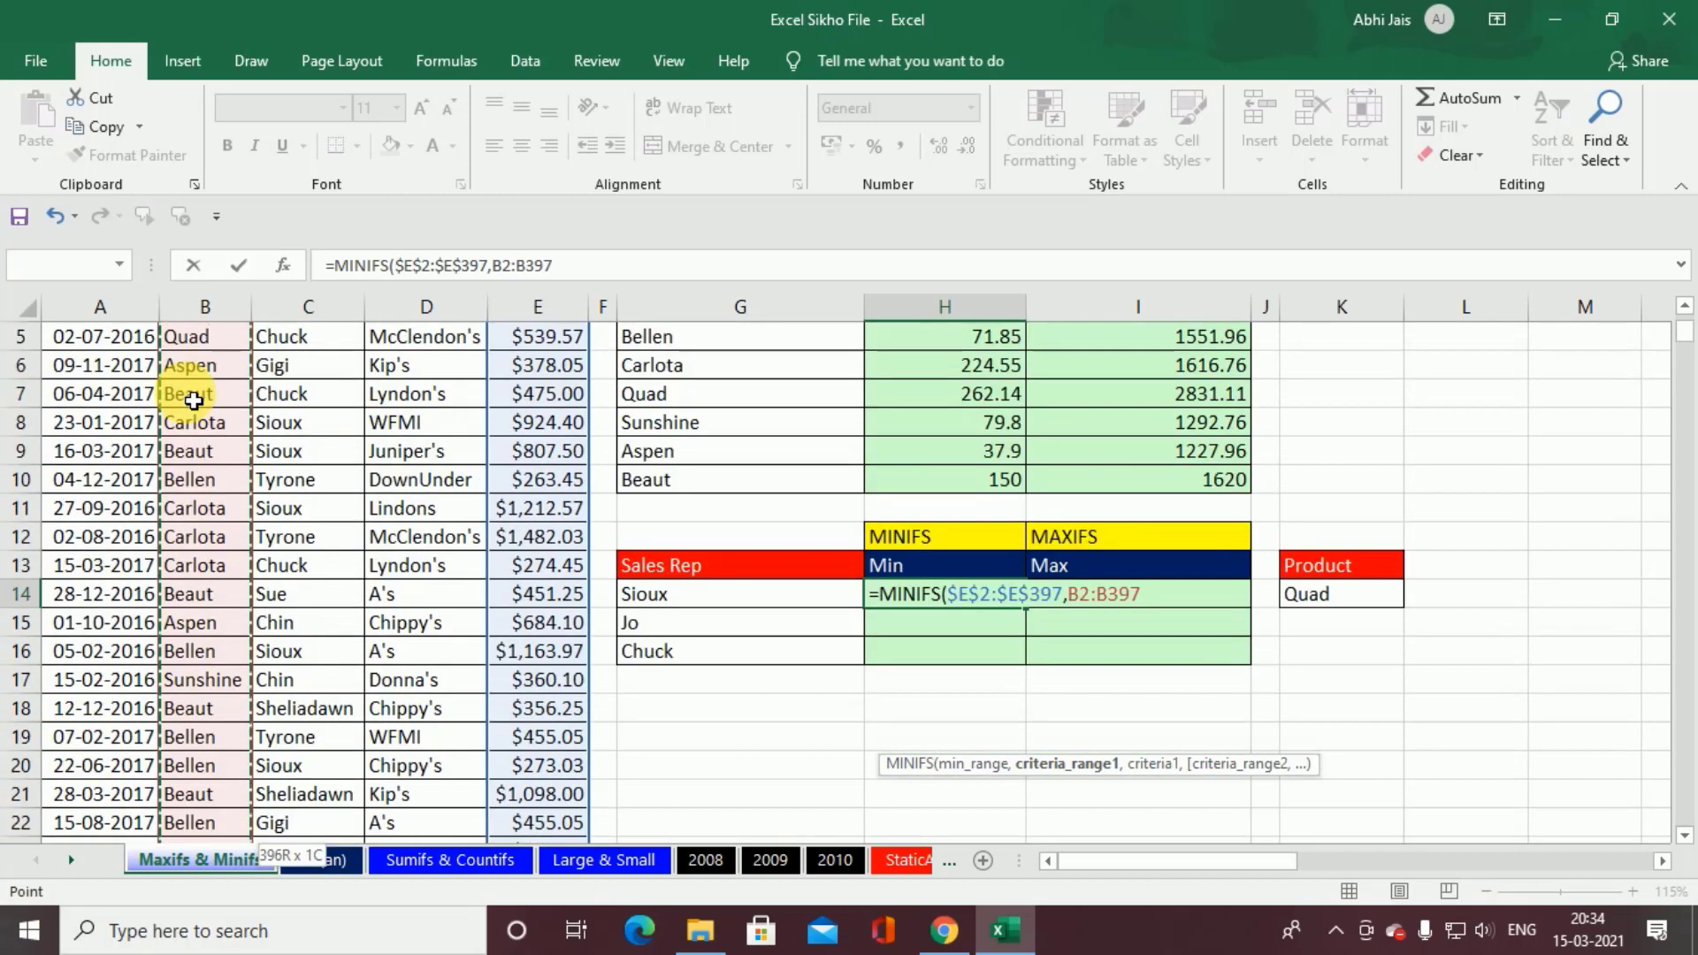
key("F4")
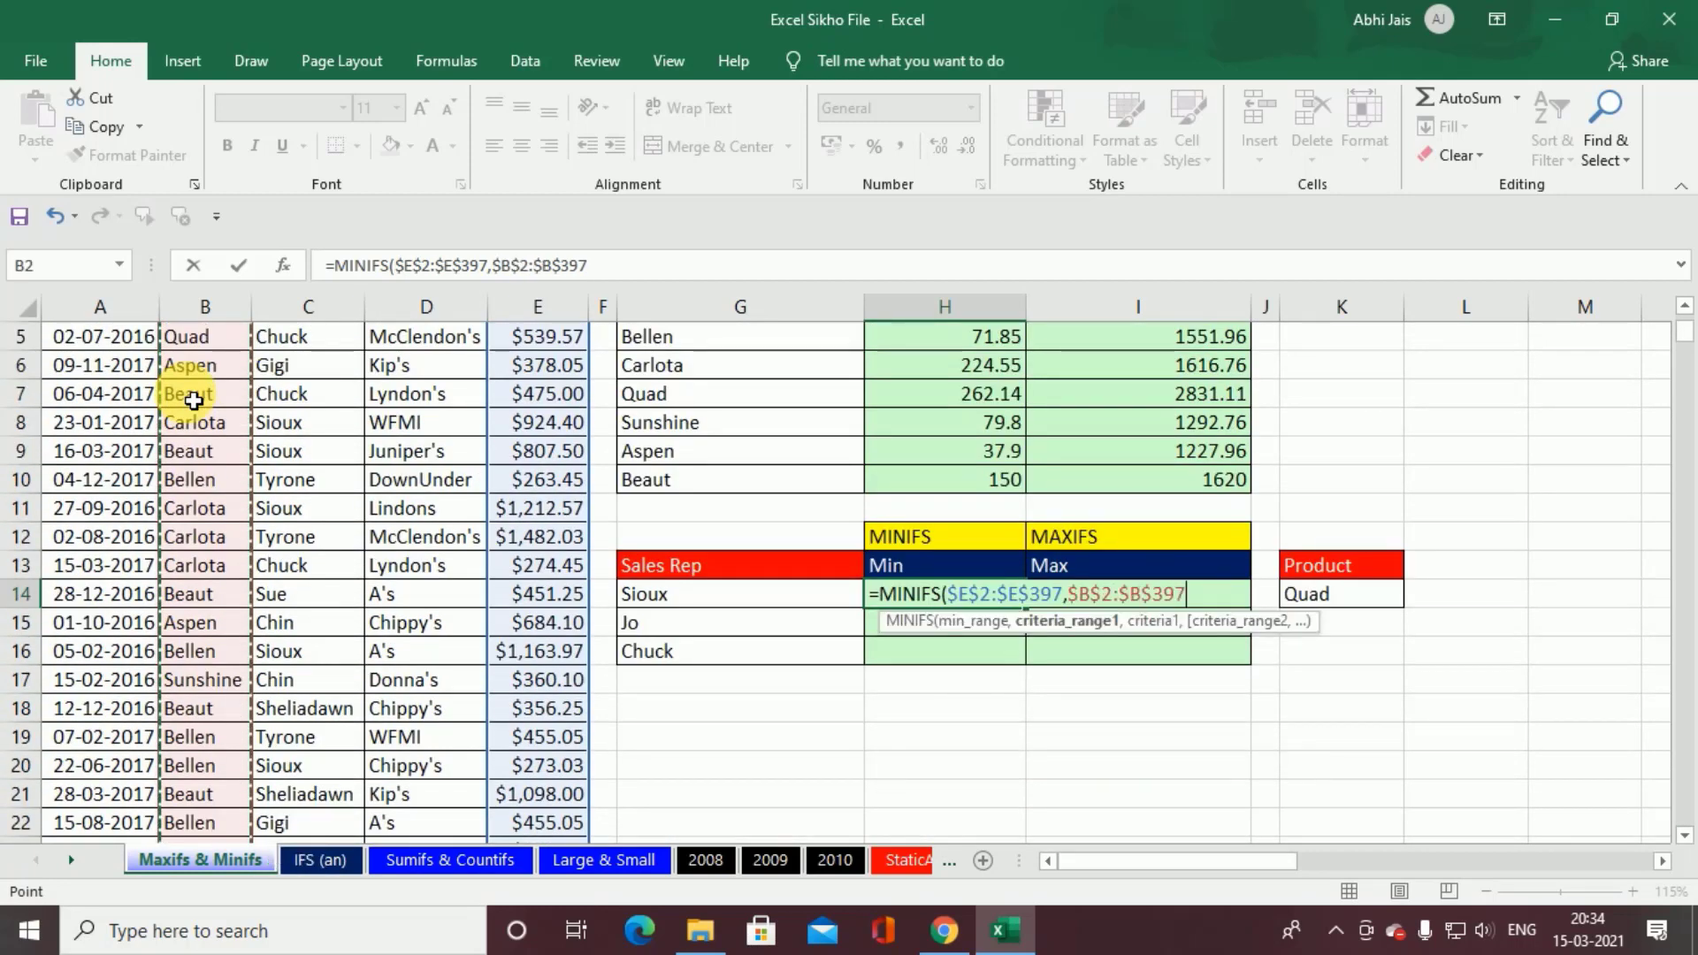
type(",")
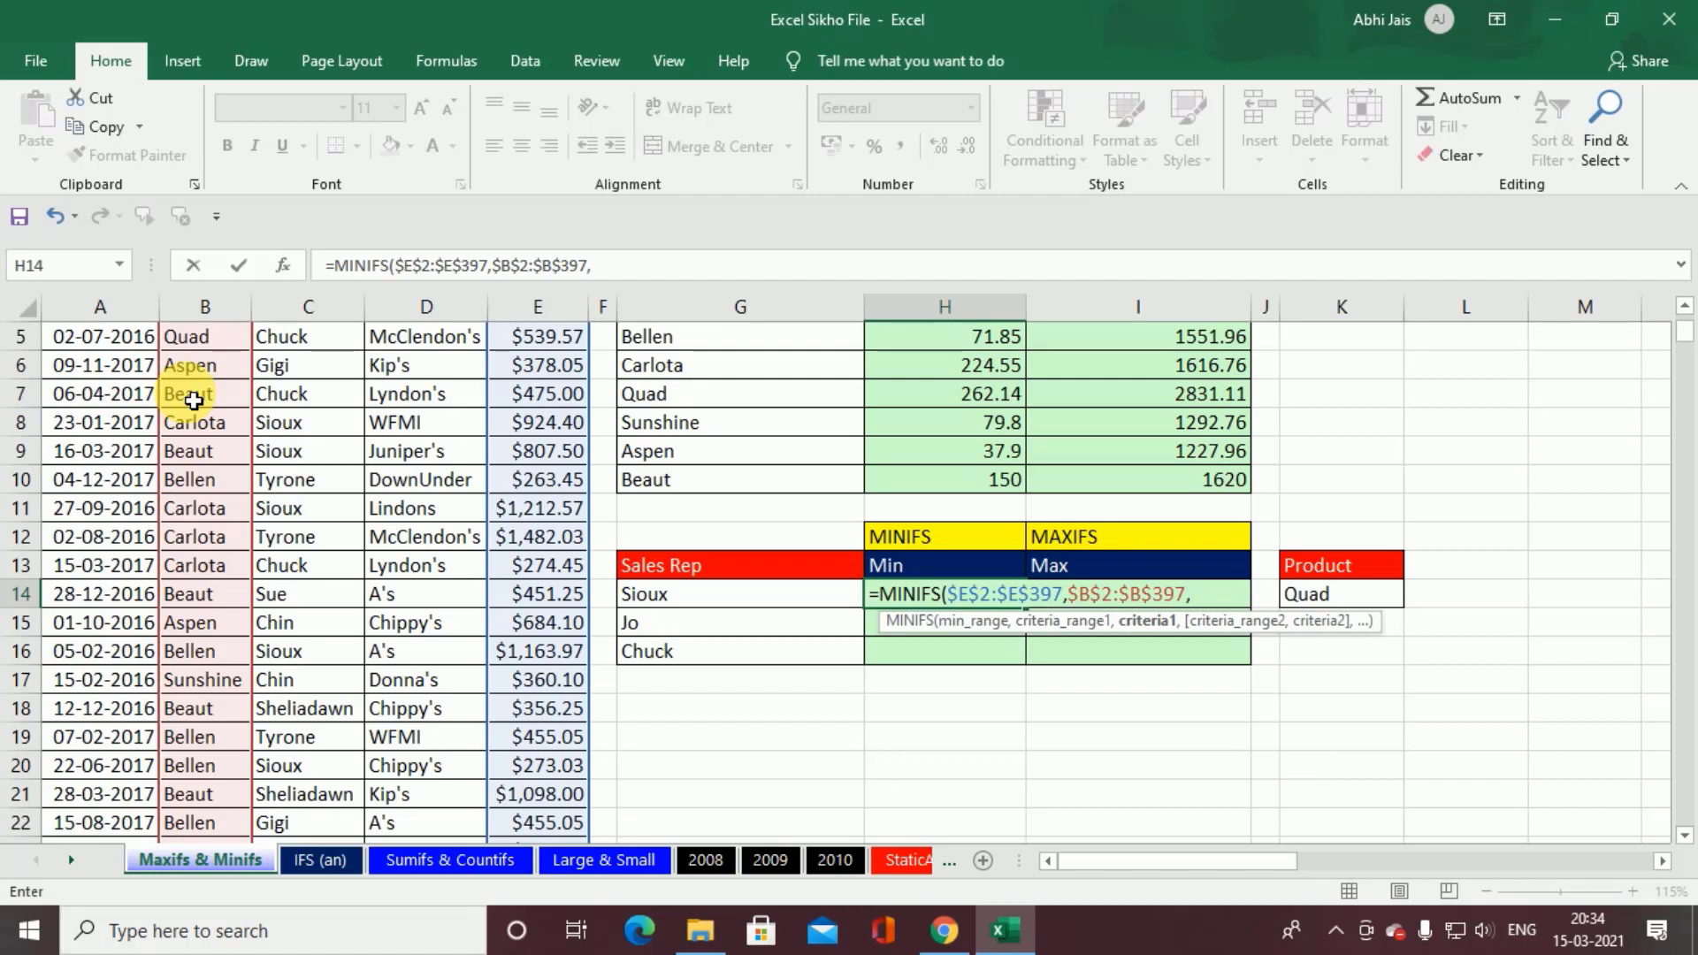
left_click(682, 601)
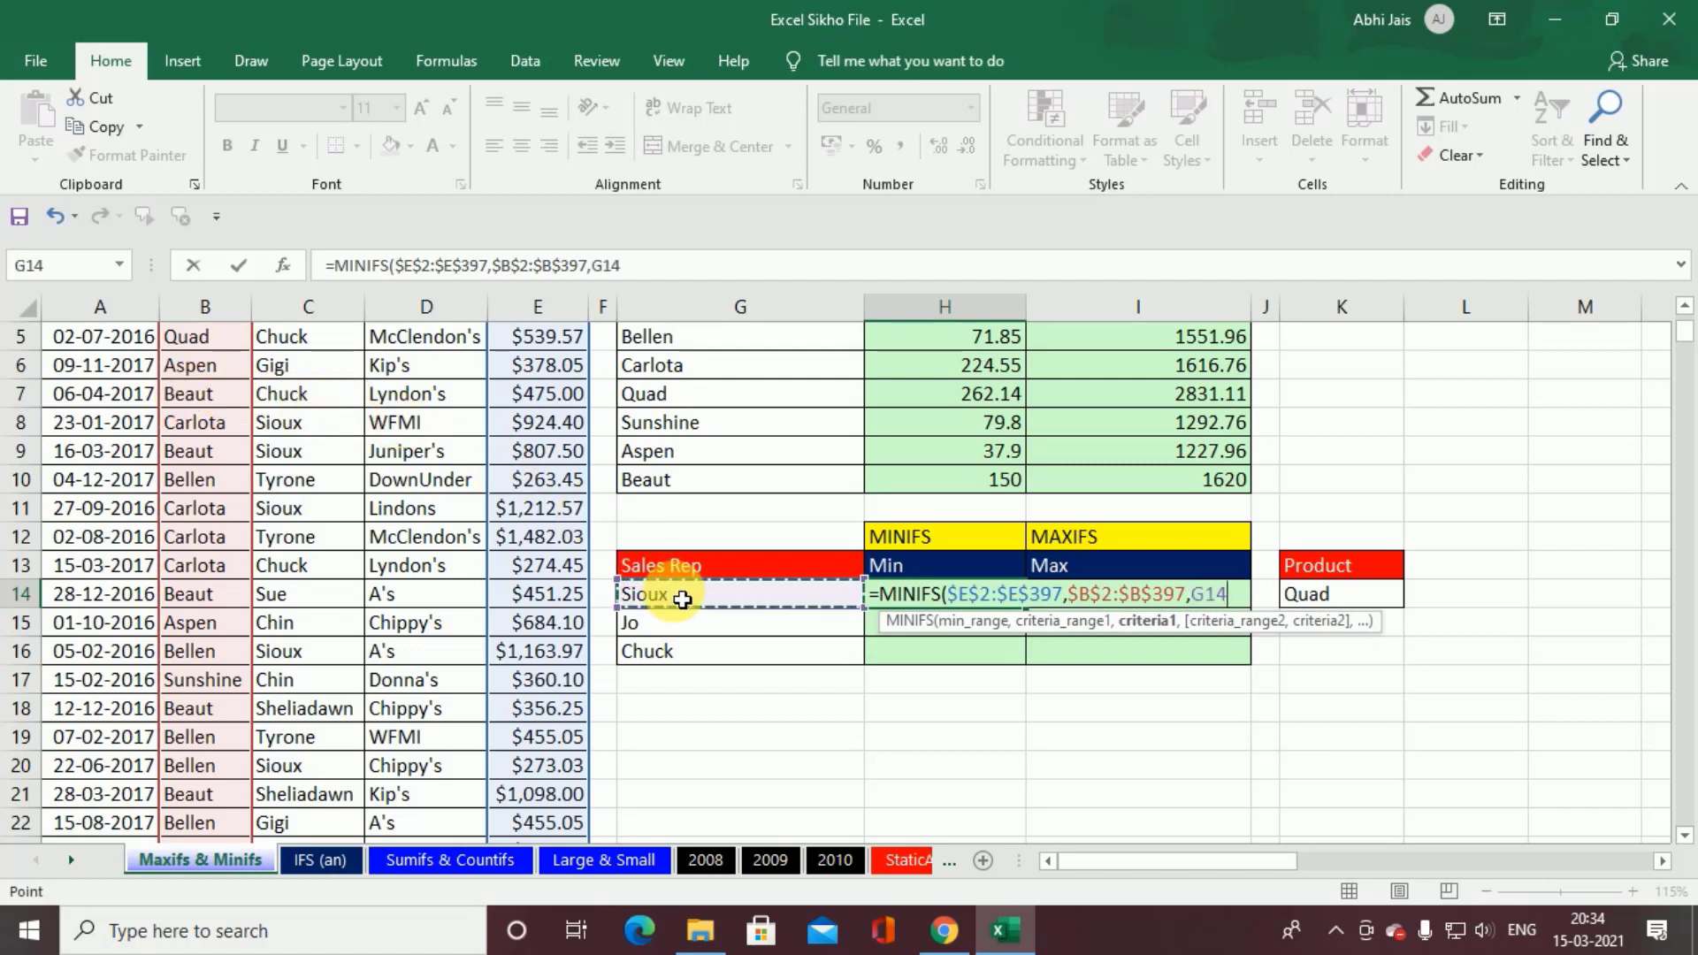
type(",")
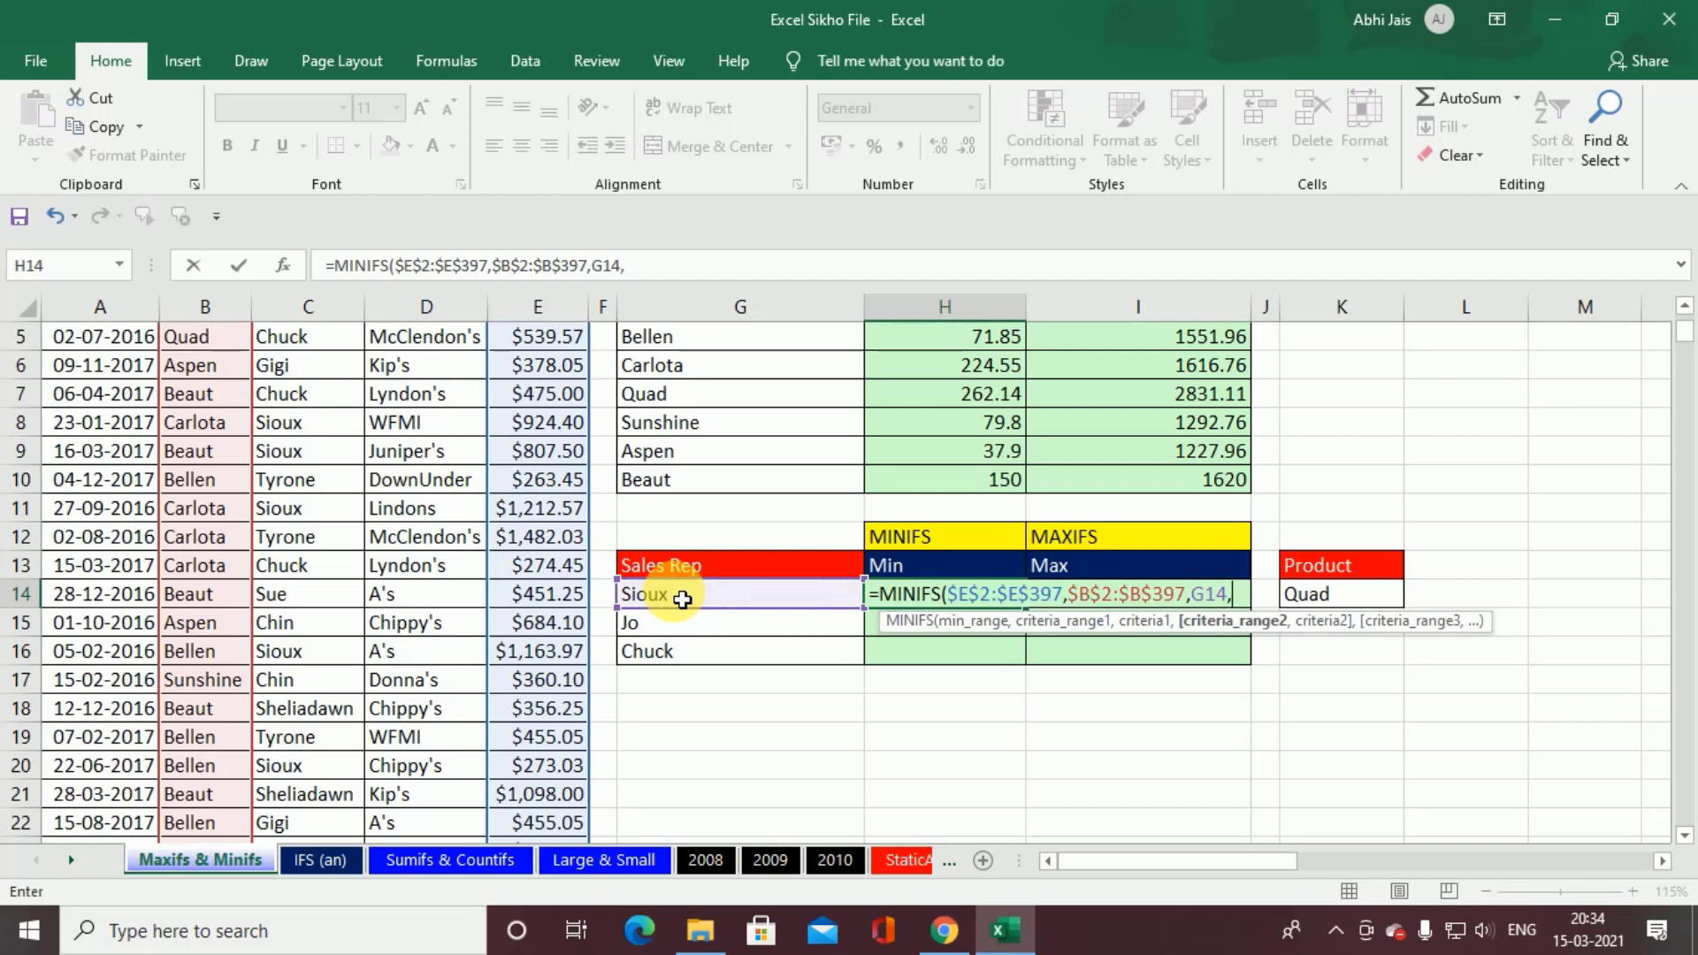
Step: Shift the first criteria range to the Sales Rep values $C$2:$C$397 and add the Product values $B$2:$B$397 as the absolute second criteria range
scroll(682, 601, "up", 2)
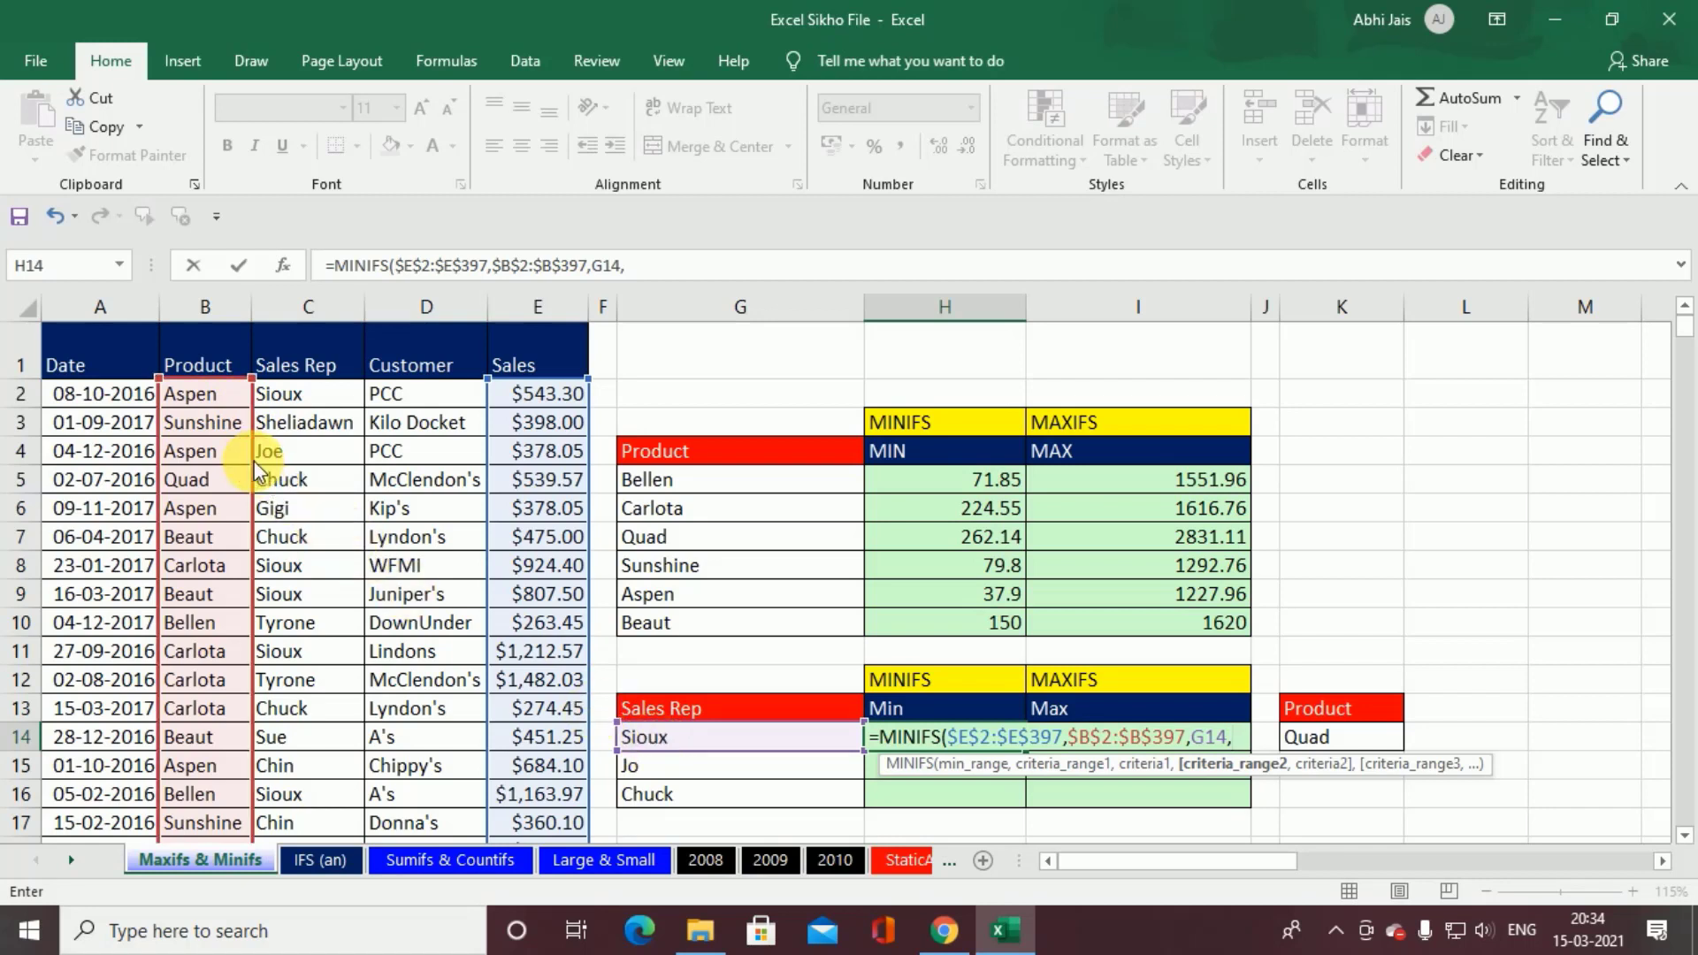
left_click_drag(253, 460, 294, 458)
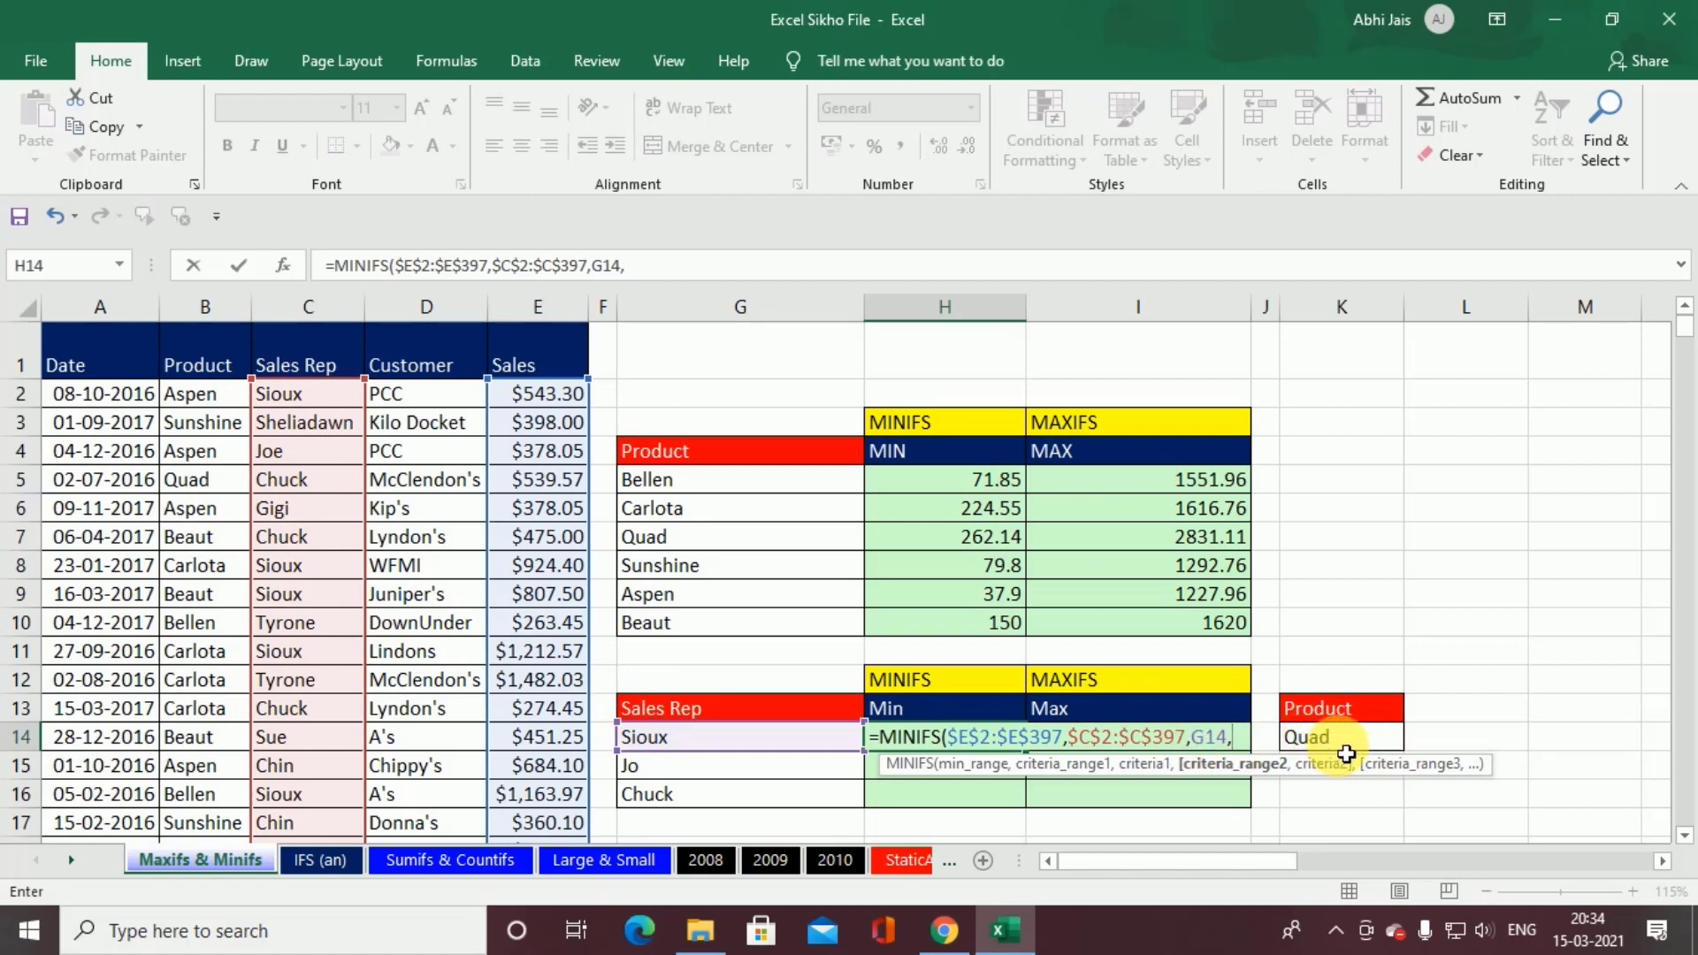
left_click(213, 395)
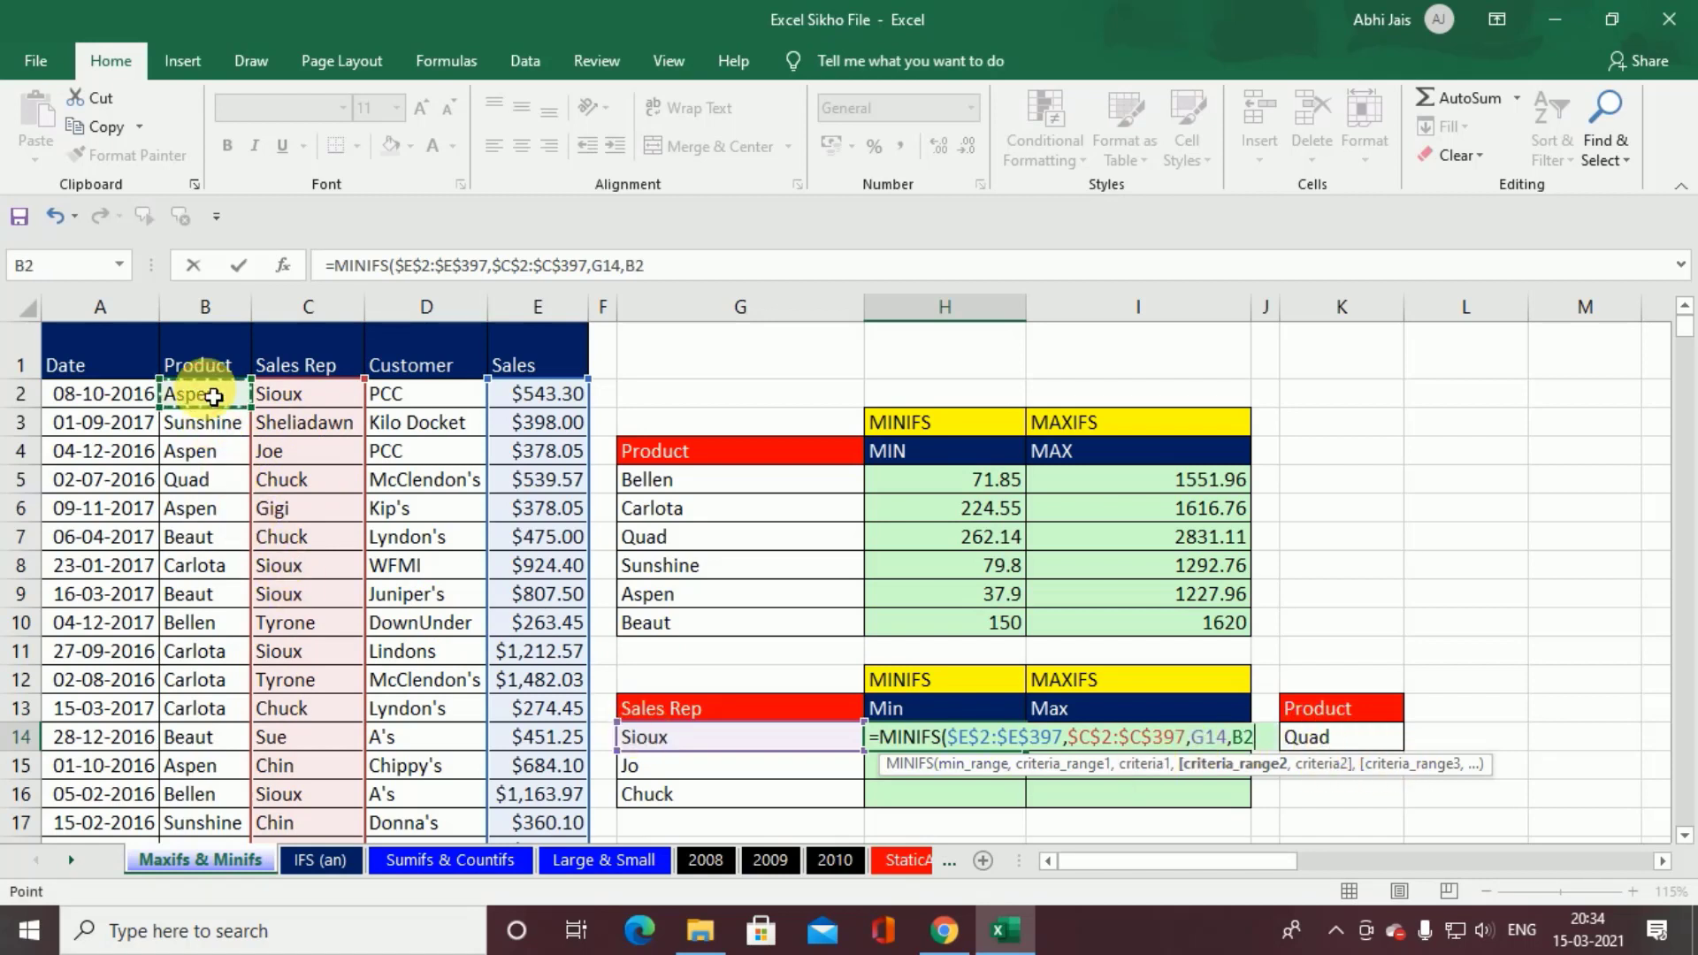
key("ctrl+shift+Down")
key("ctrl+BackSpace")
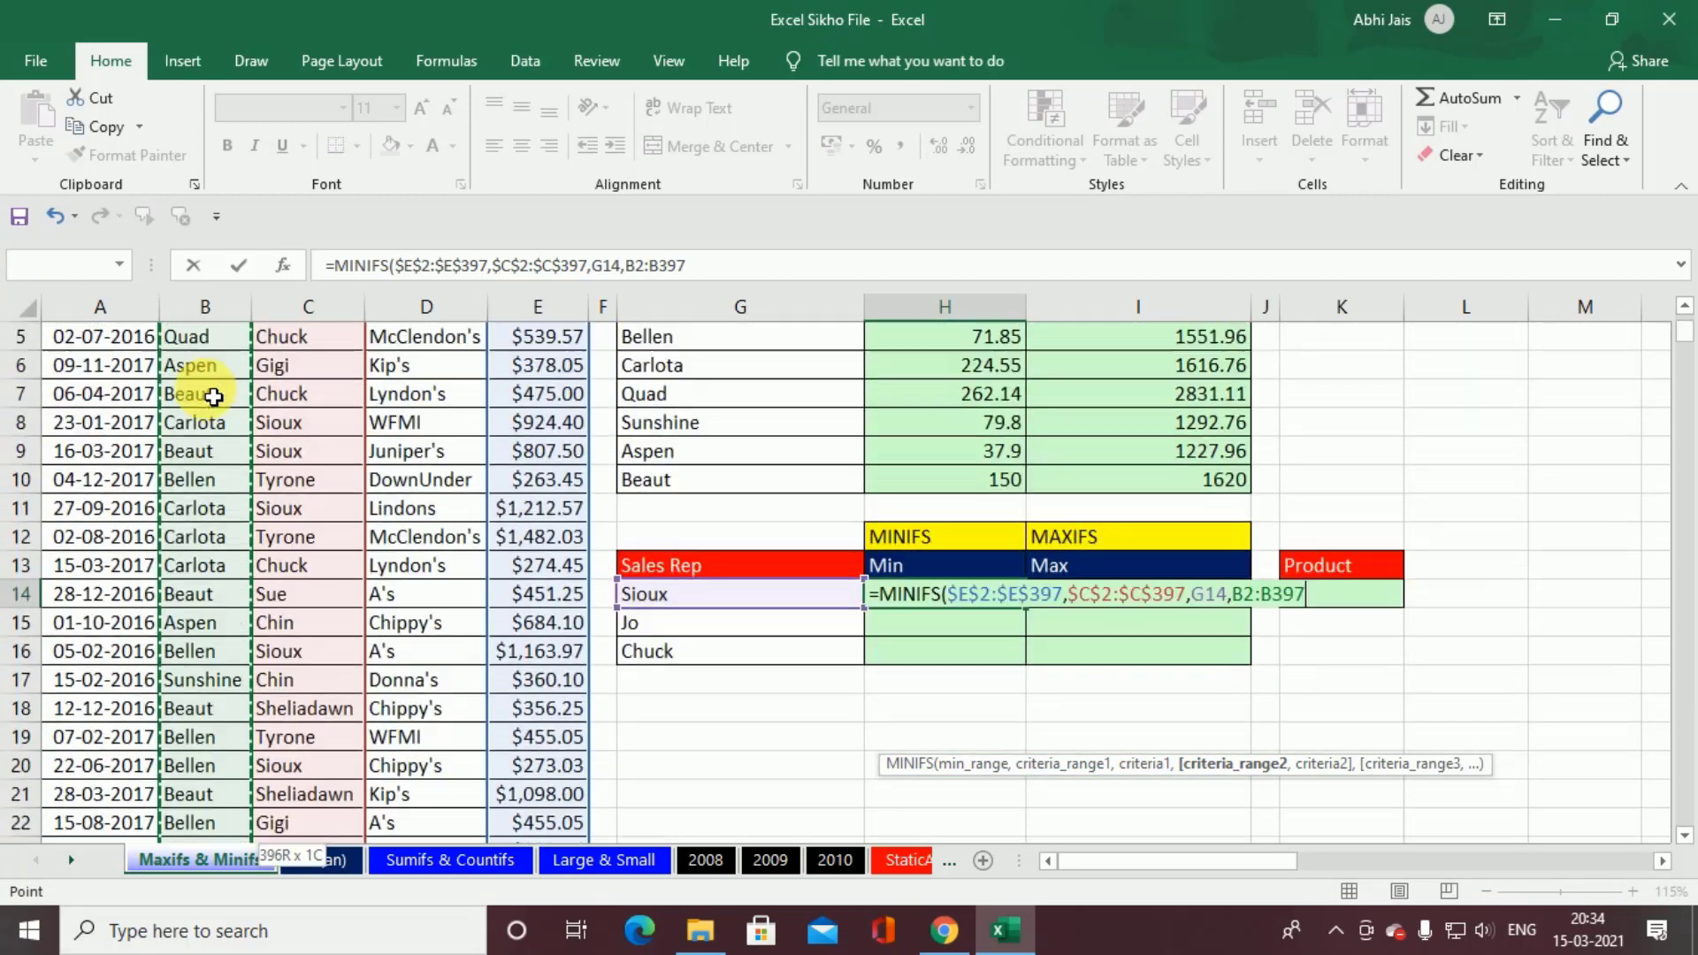
key("F4")
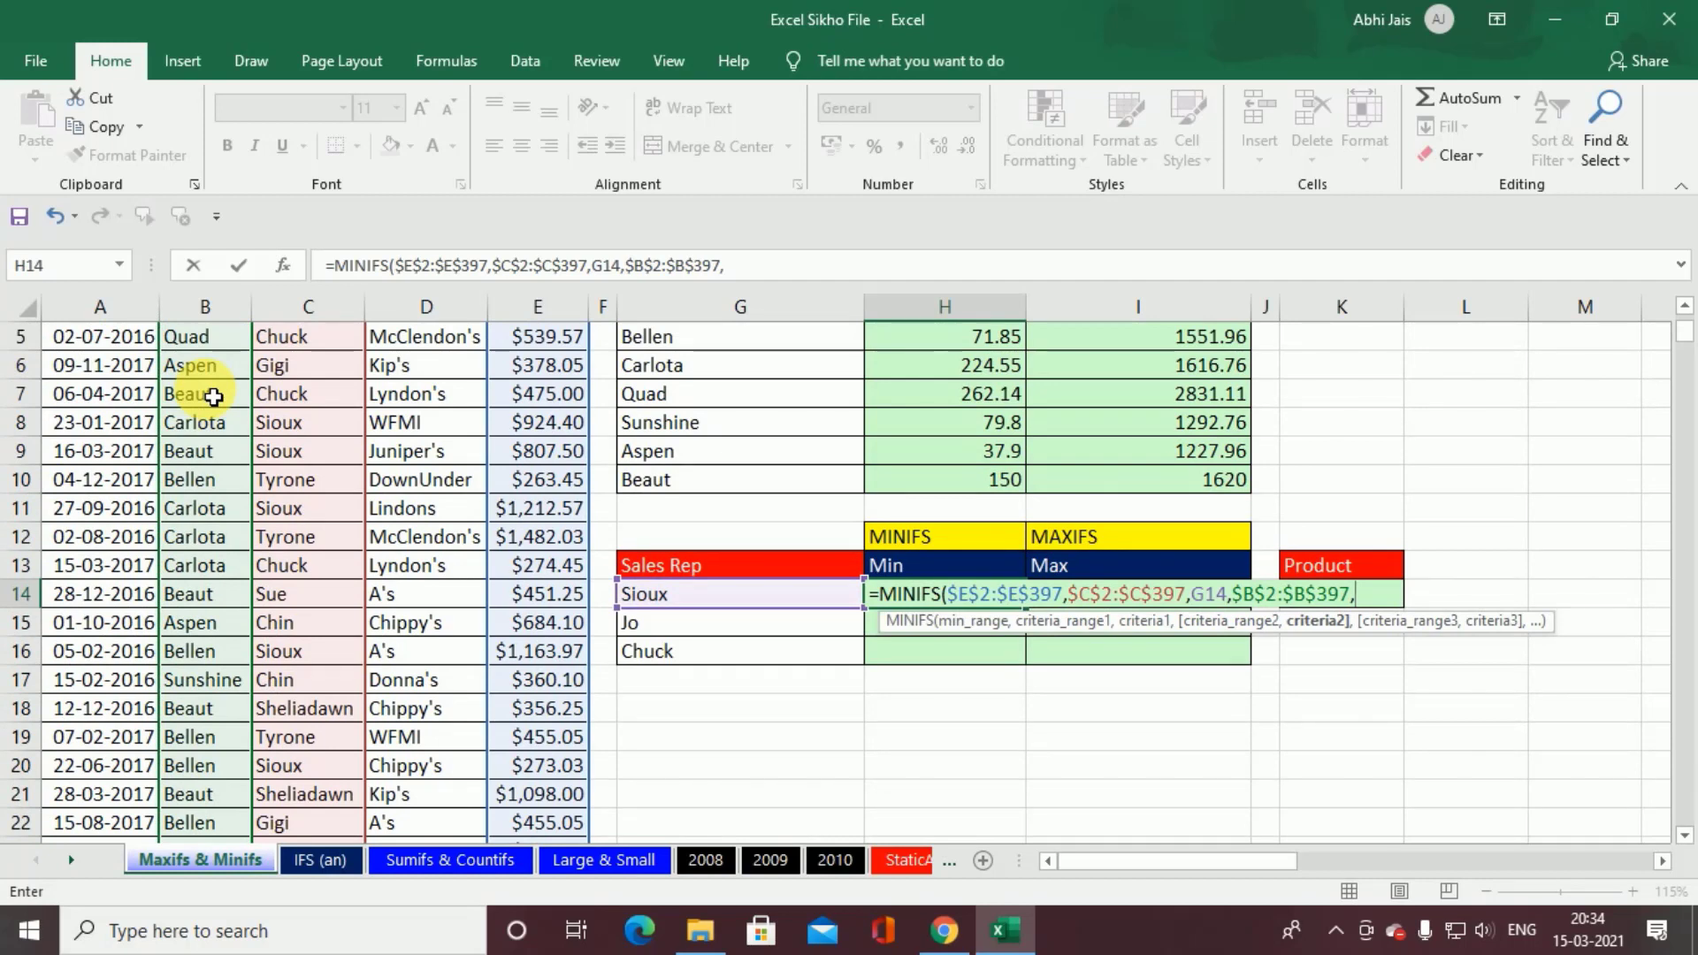
Step: Complete the H14 formula with the absolute reference $K$14 as the second criterion, and fill it down through H16
key("Right")
key("Right")
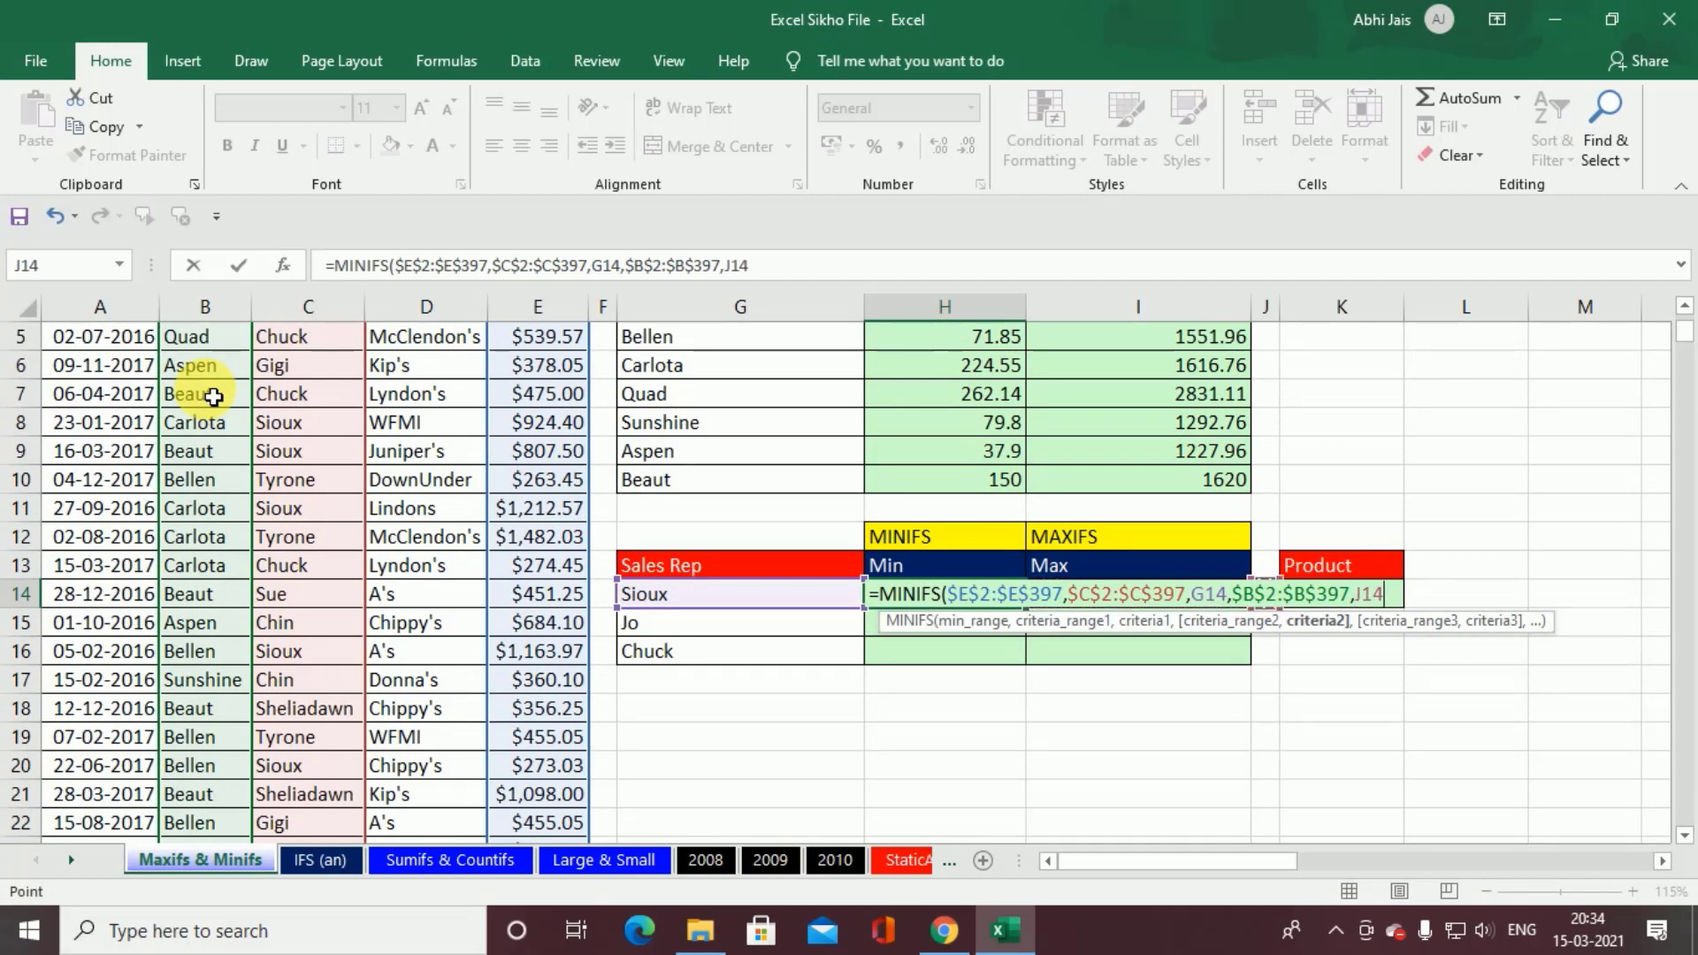
key("Right")
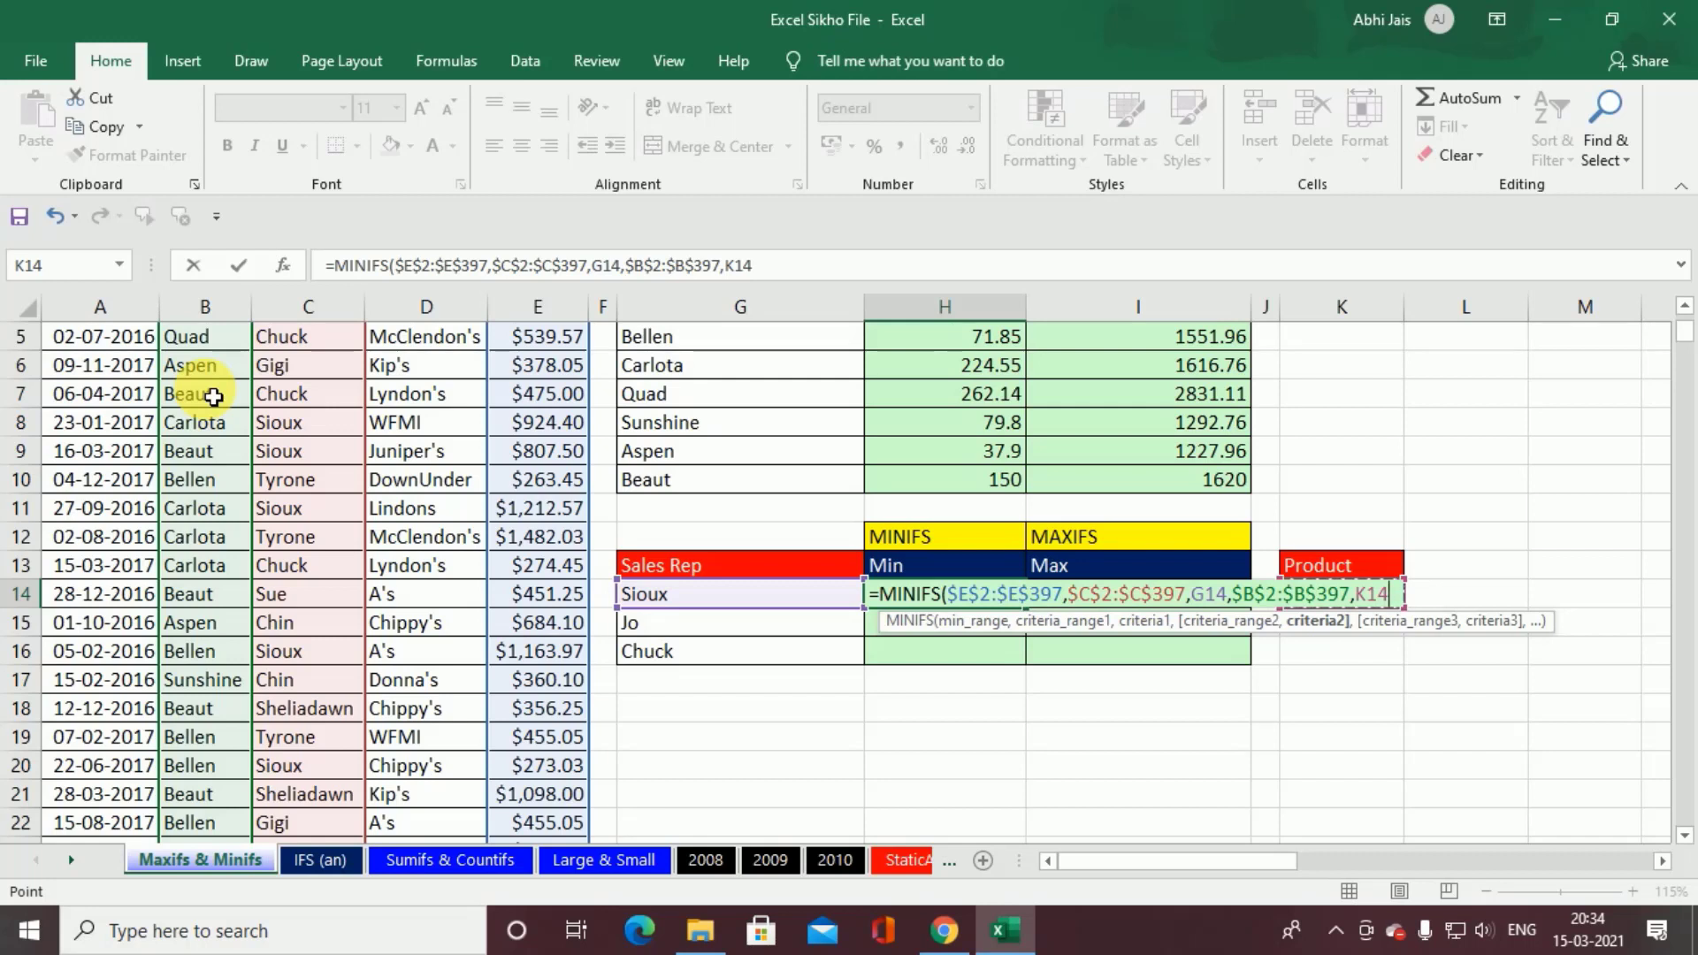
key("F4")
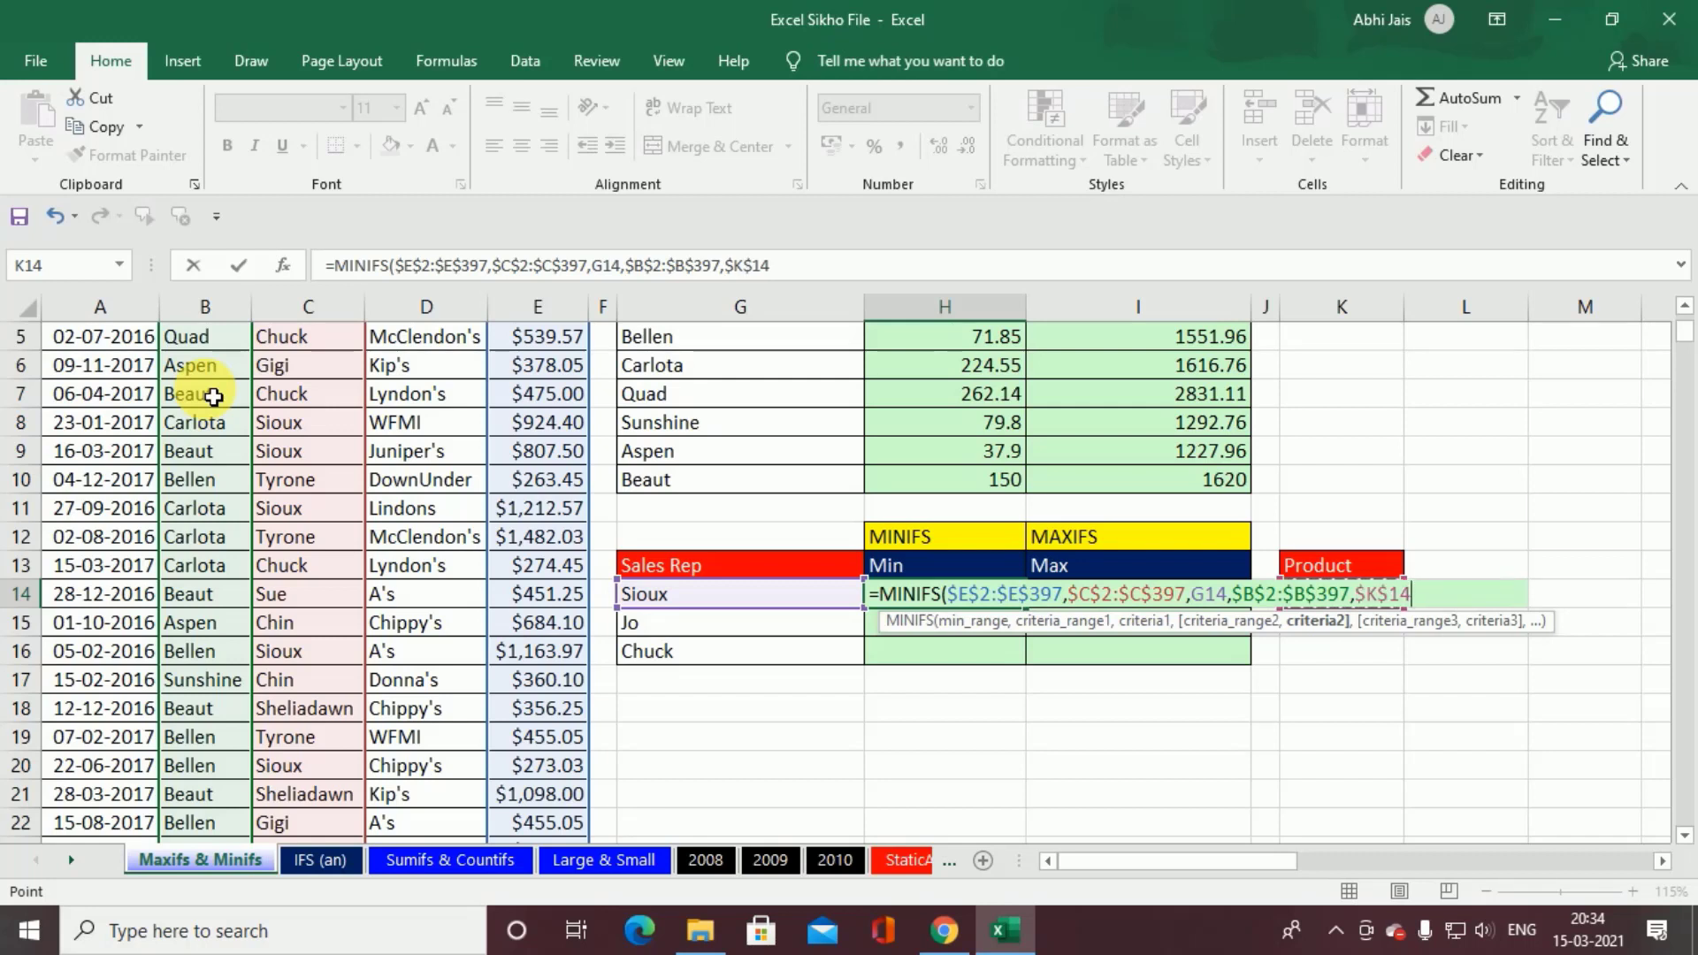
key("ctrl+Return")
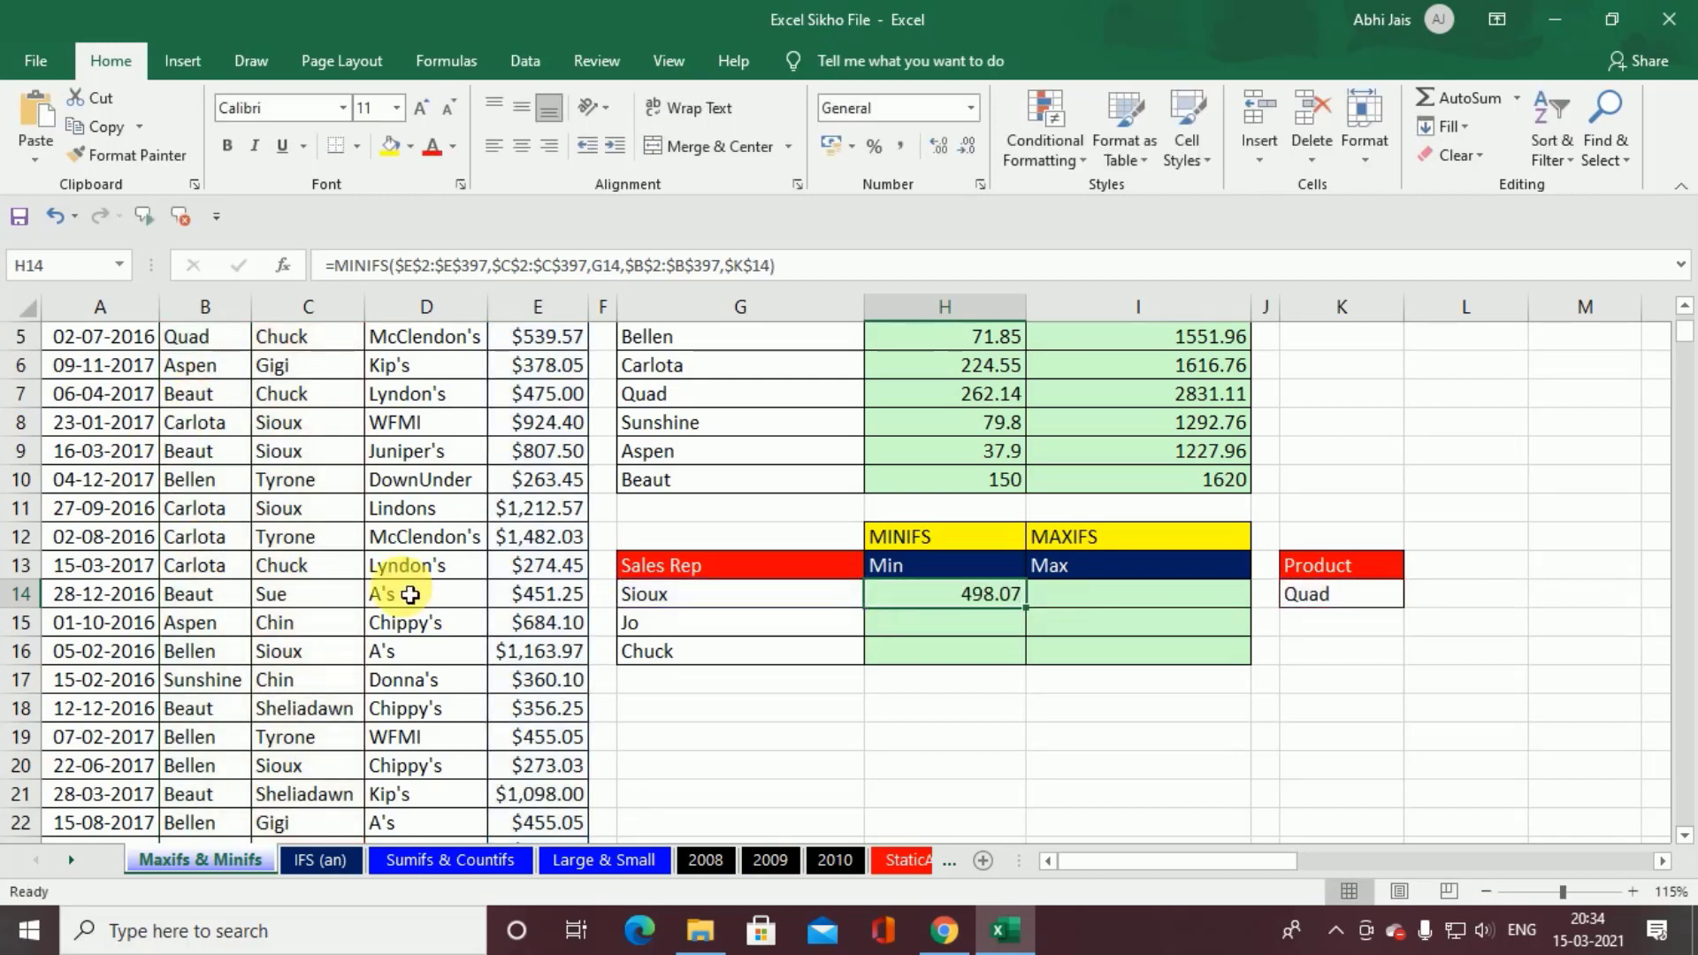
double_click(1028, 610)
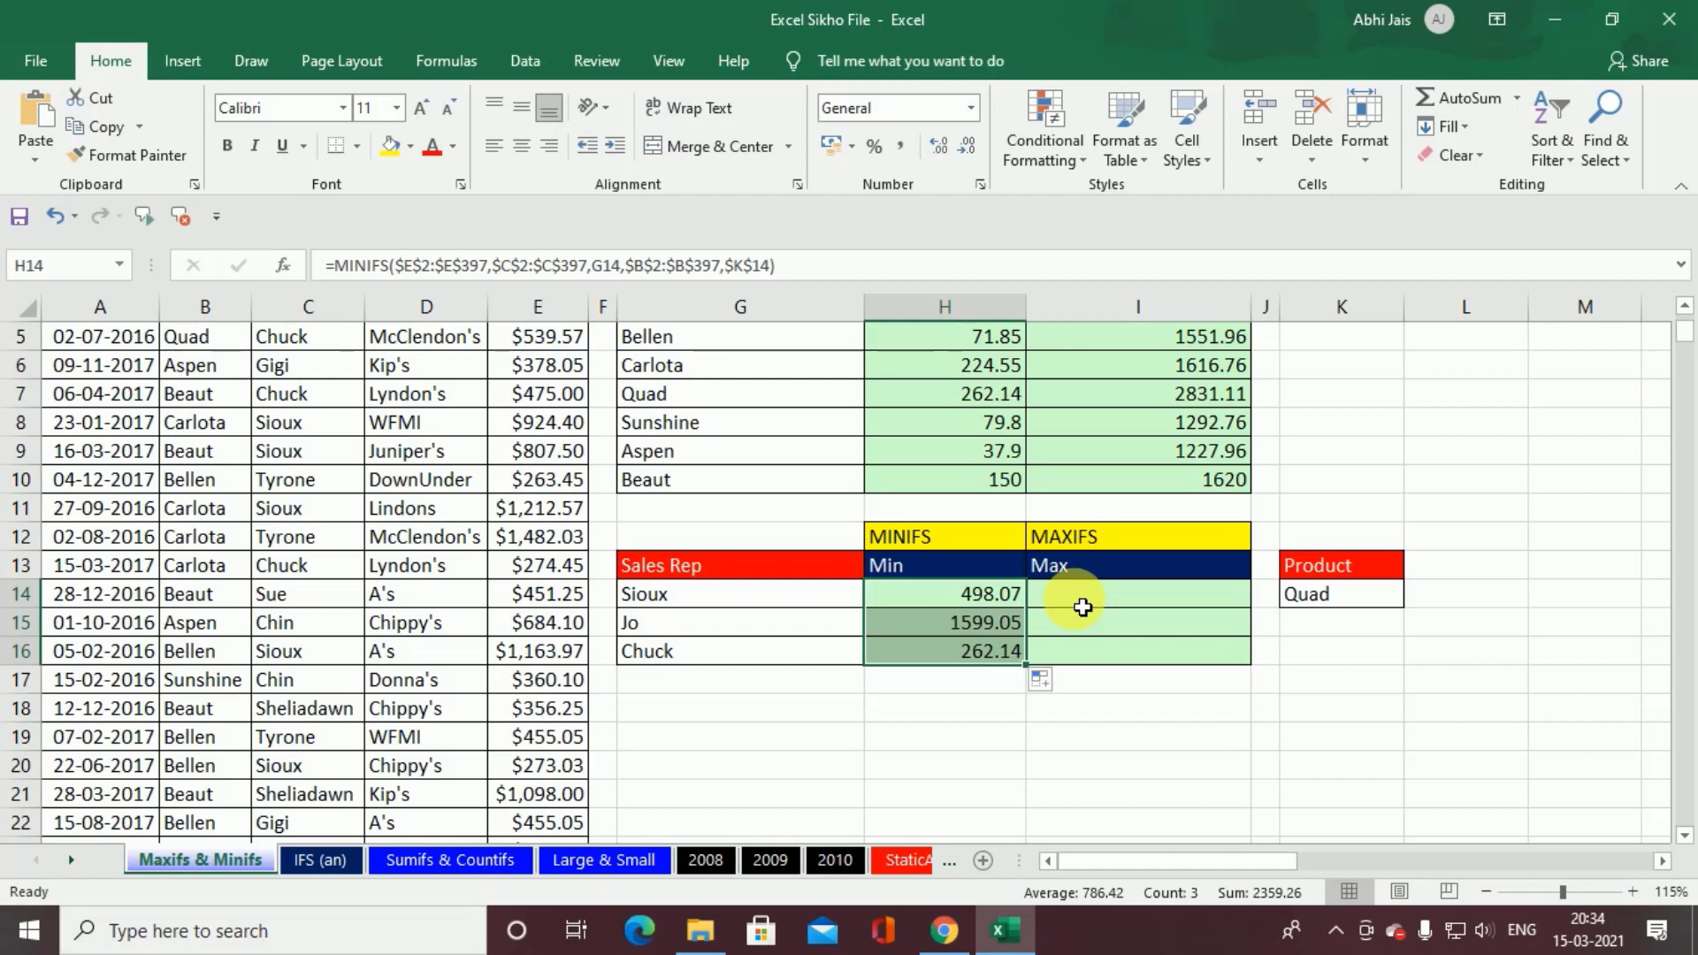
Step: Copy the H14 formula into I14 and point its first criterion back to G14
left_click(1014, 604)
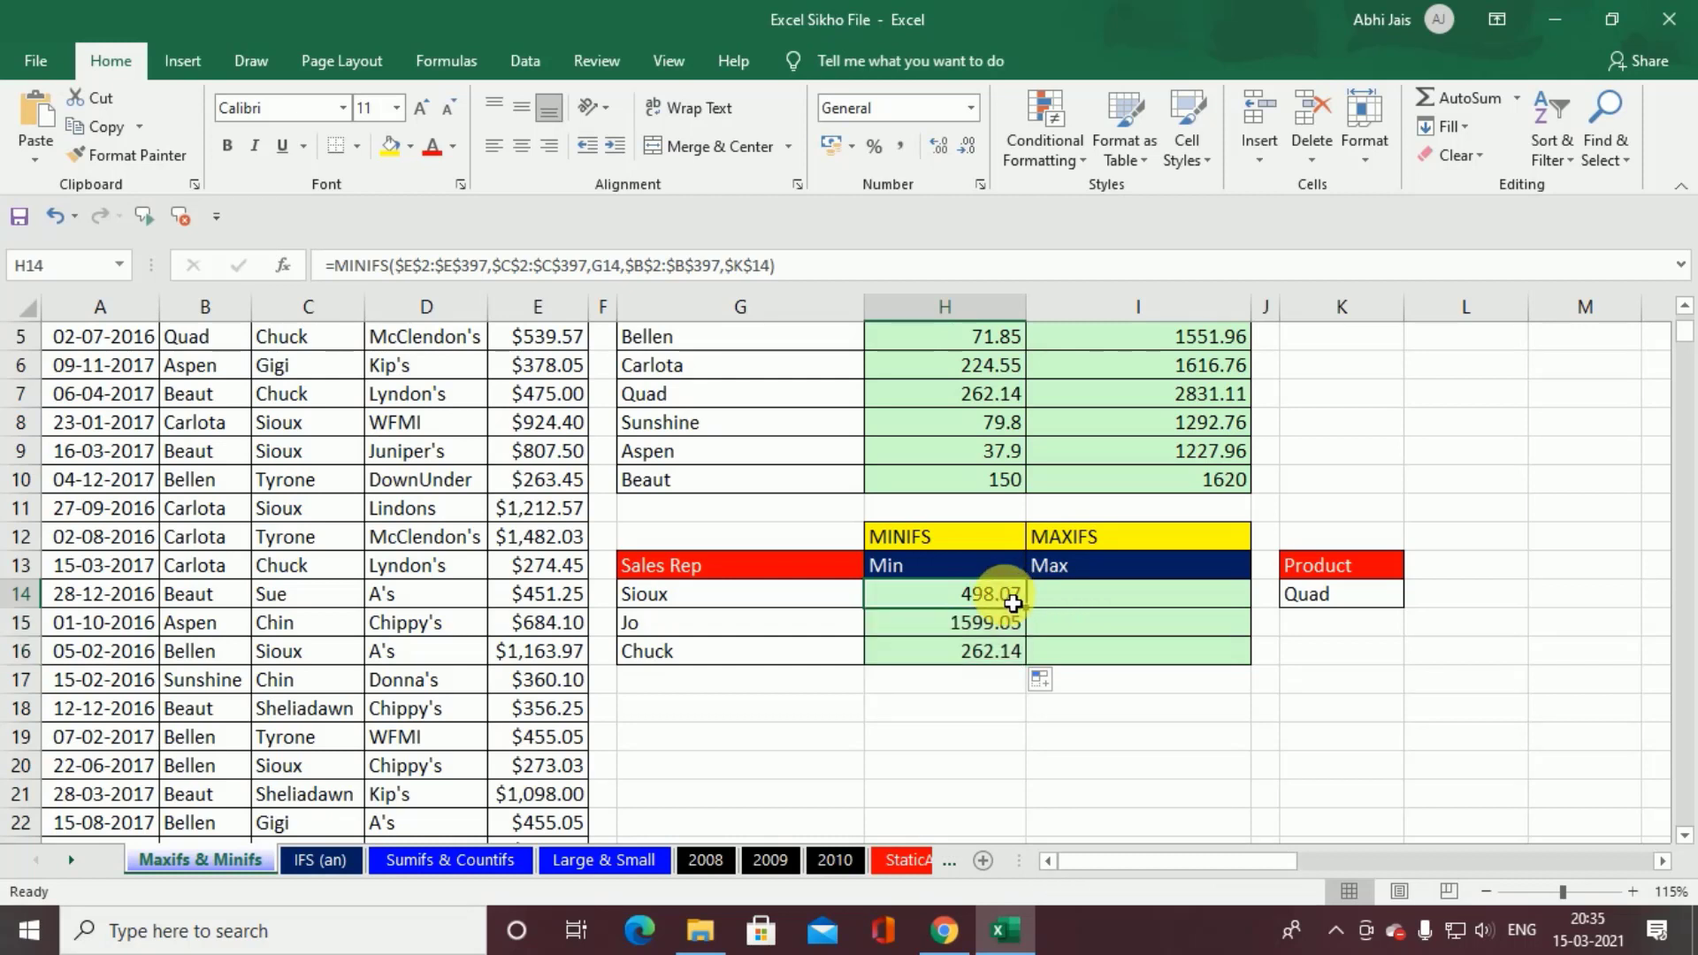
key("ctrl+c")
left_click(1110, 603)
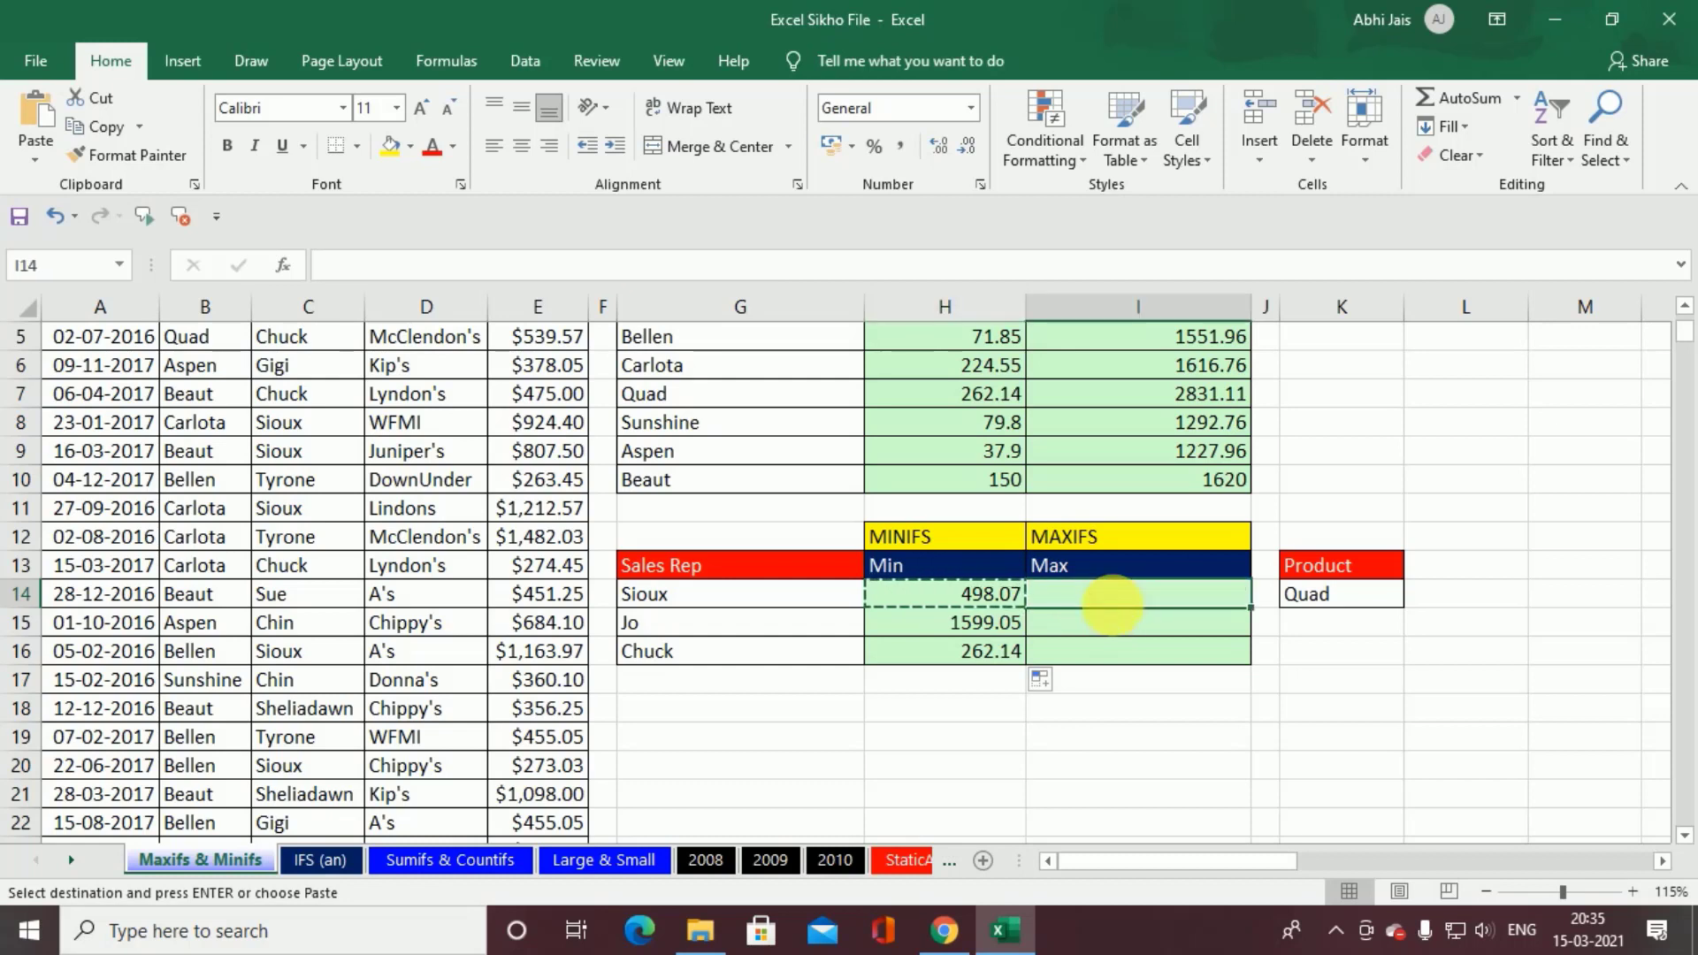
key("ctrl+v")
double_click(1141, 603)
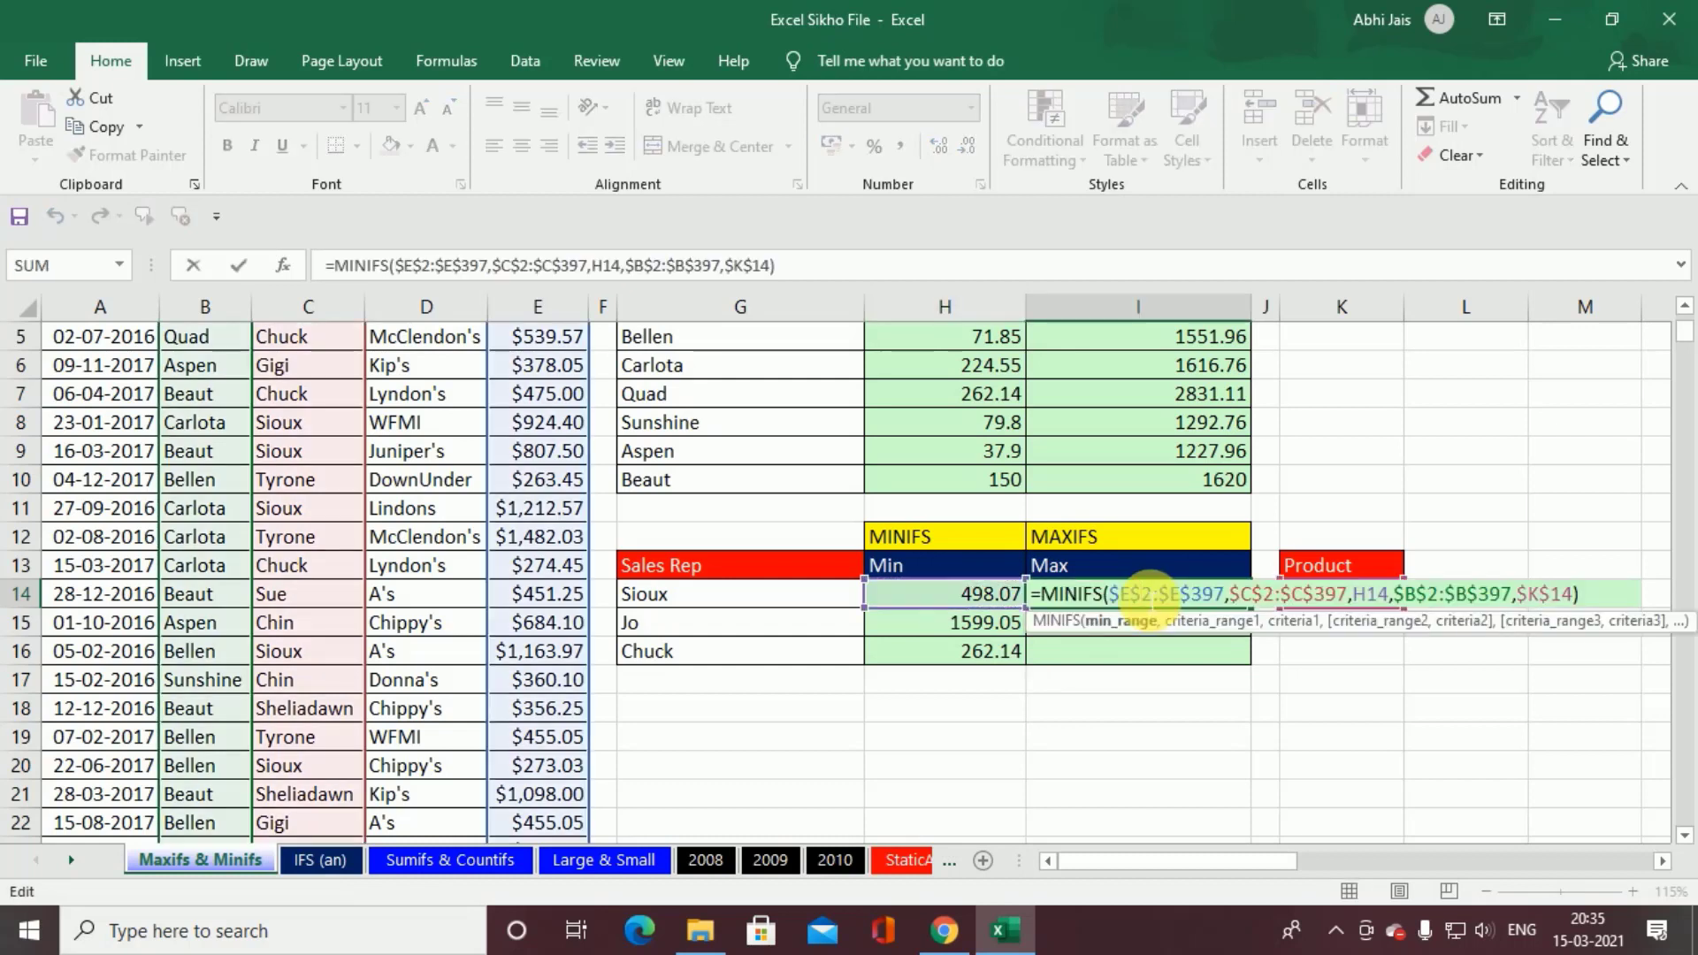
left_click_drag(947, 617, 817, 595)
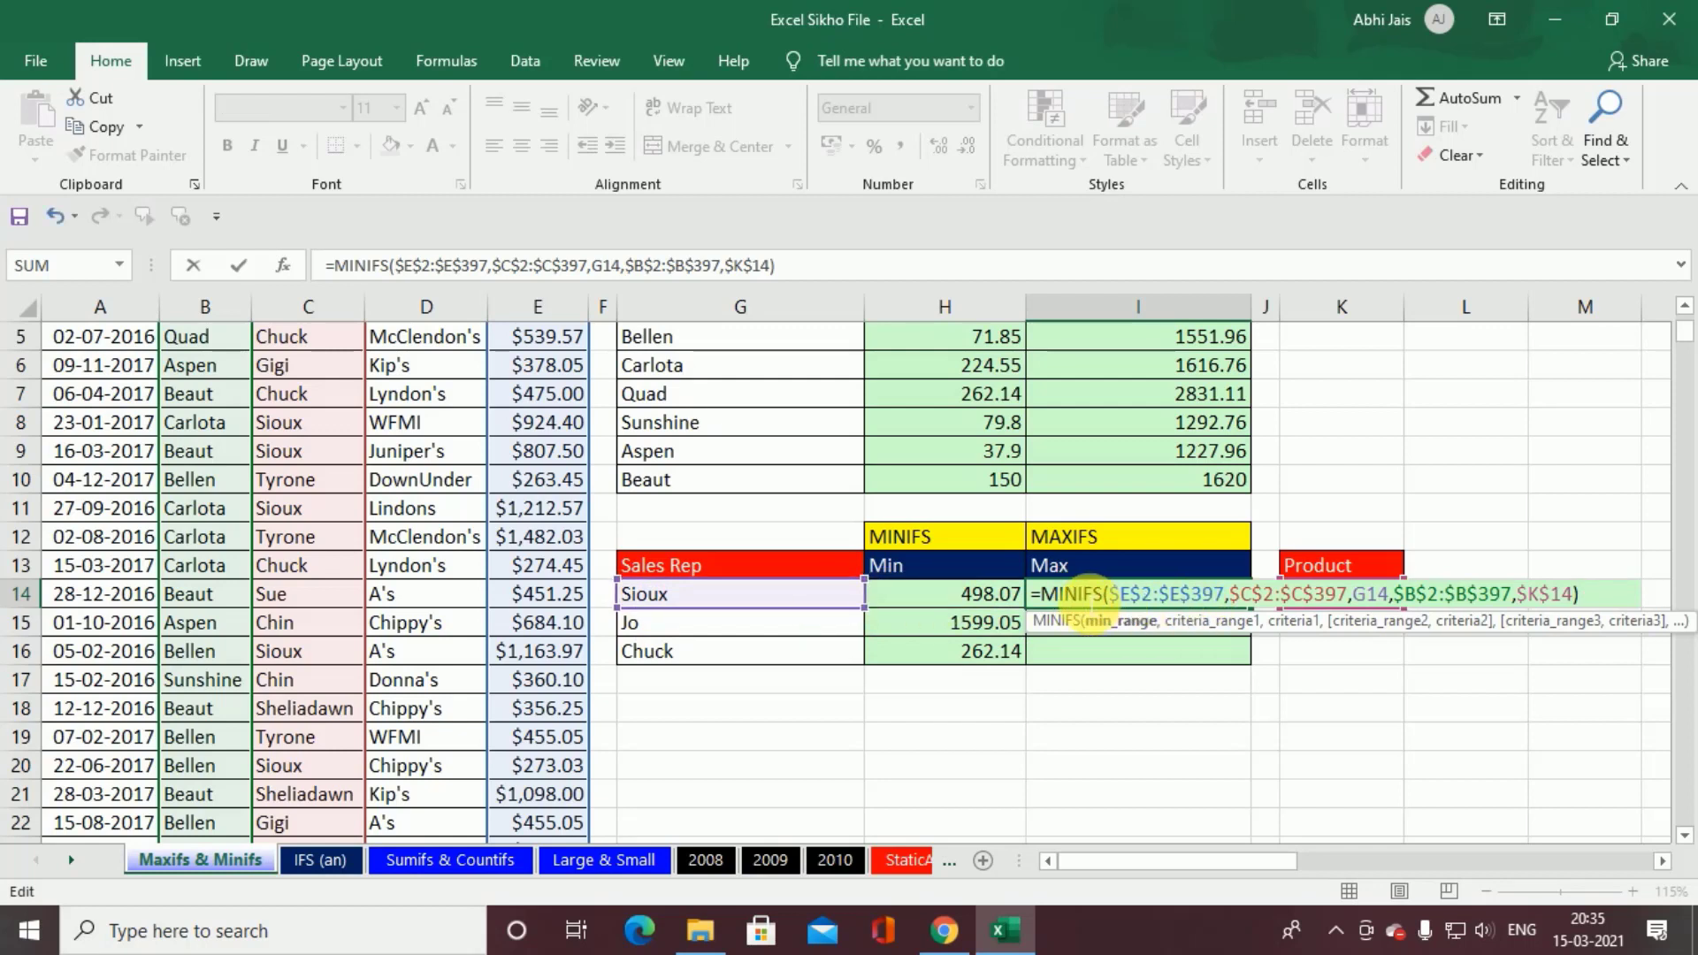
Step: Change the function in the I14 formula to MAXIFS and fill it down through I16
key("BackSpace")
key("BackSpace")
key("BackSpace")
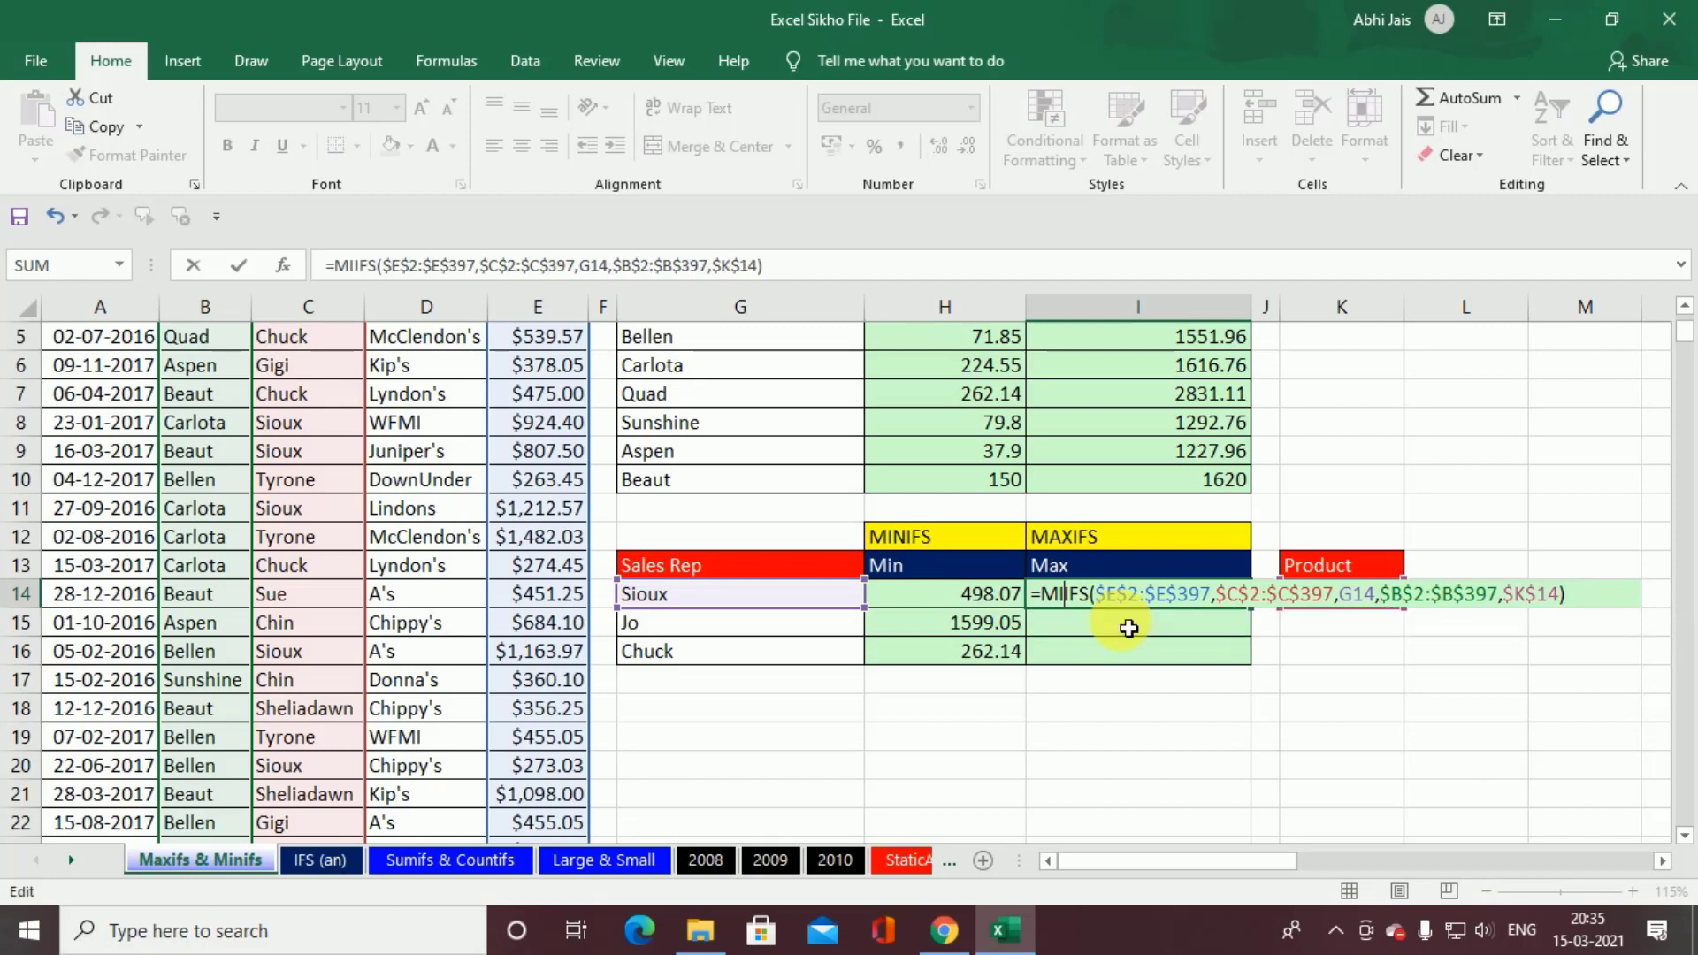
type("Max")
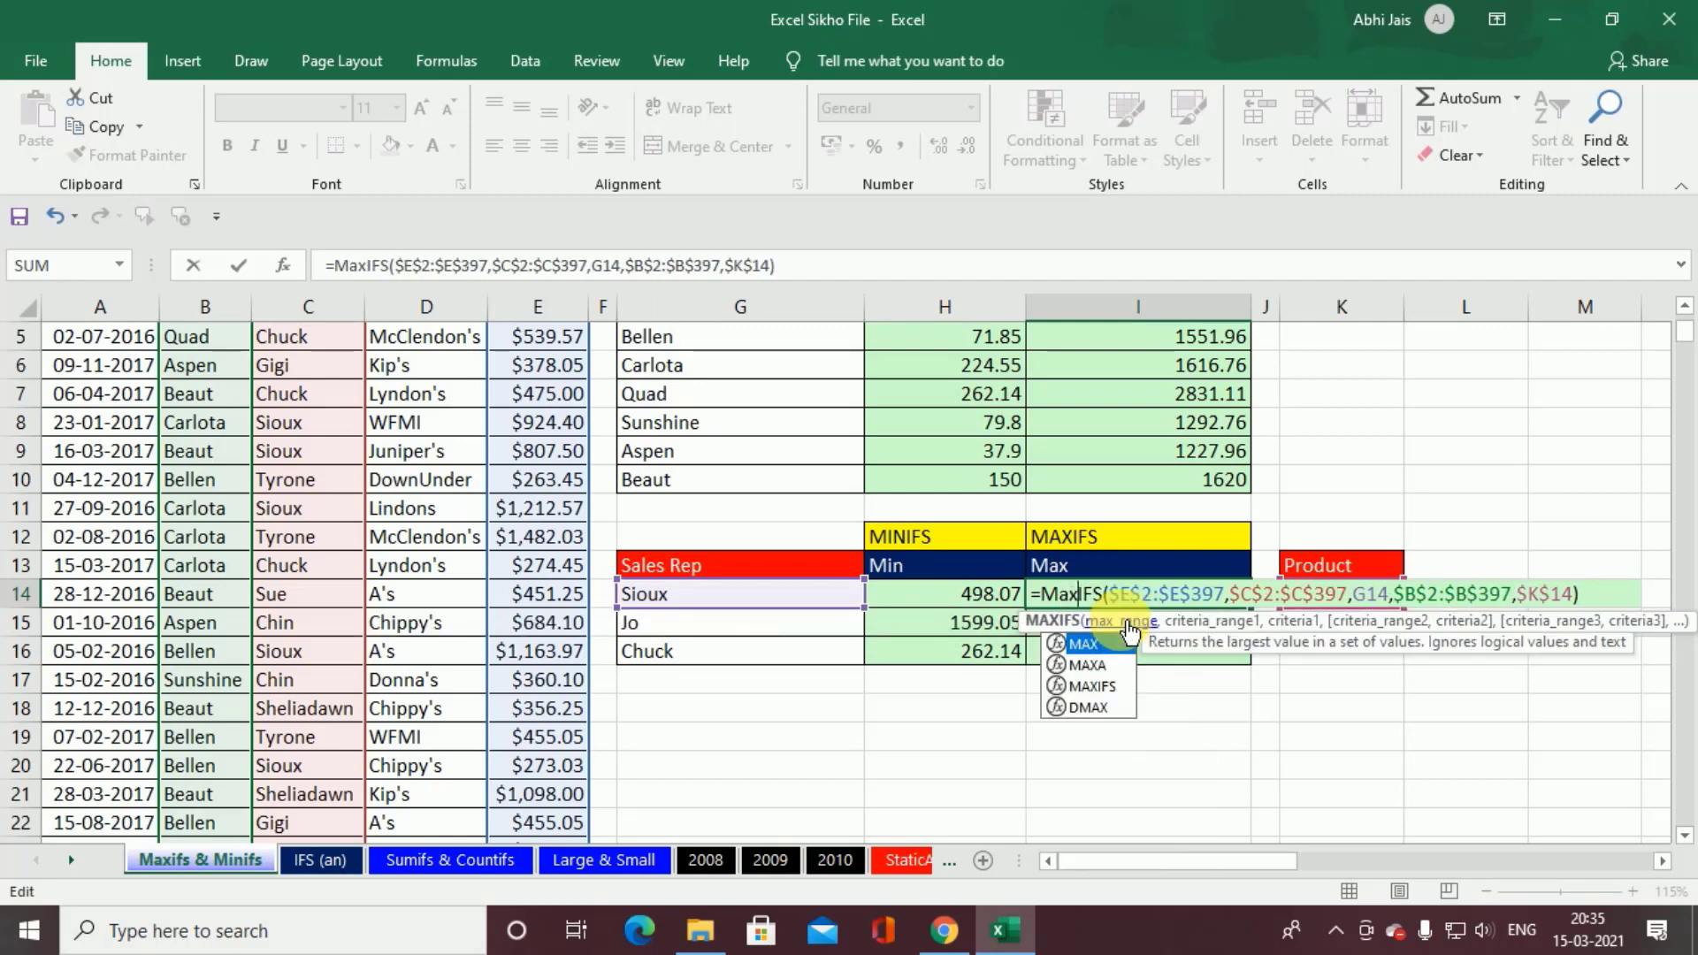
key("ctrl+Return")
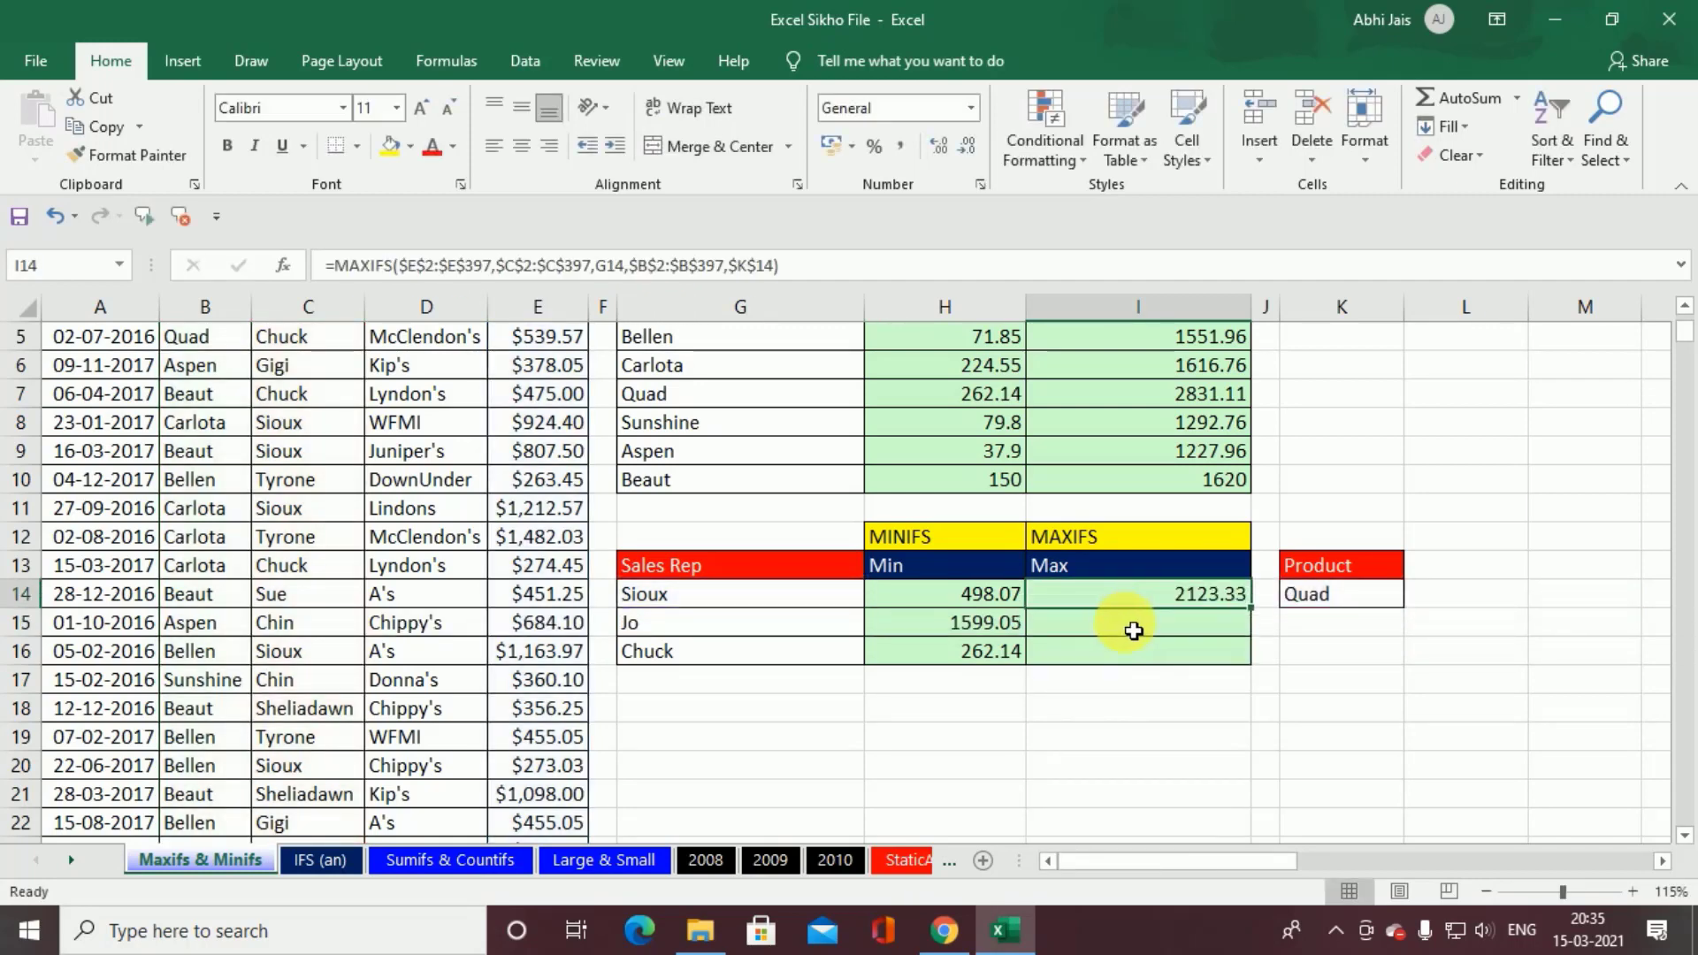
double_click(1259, 620)
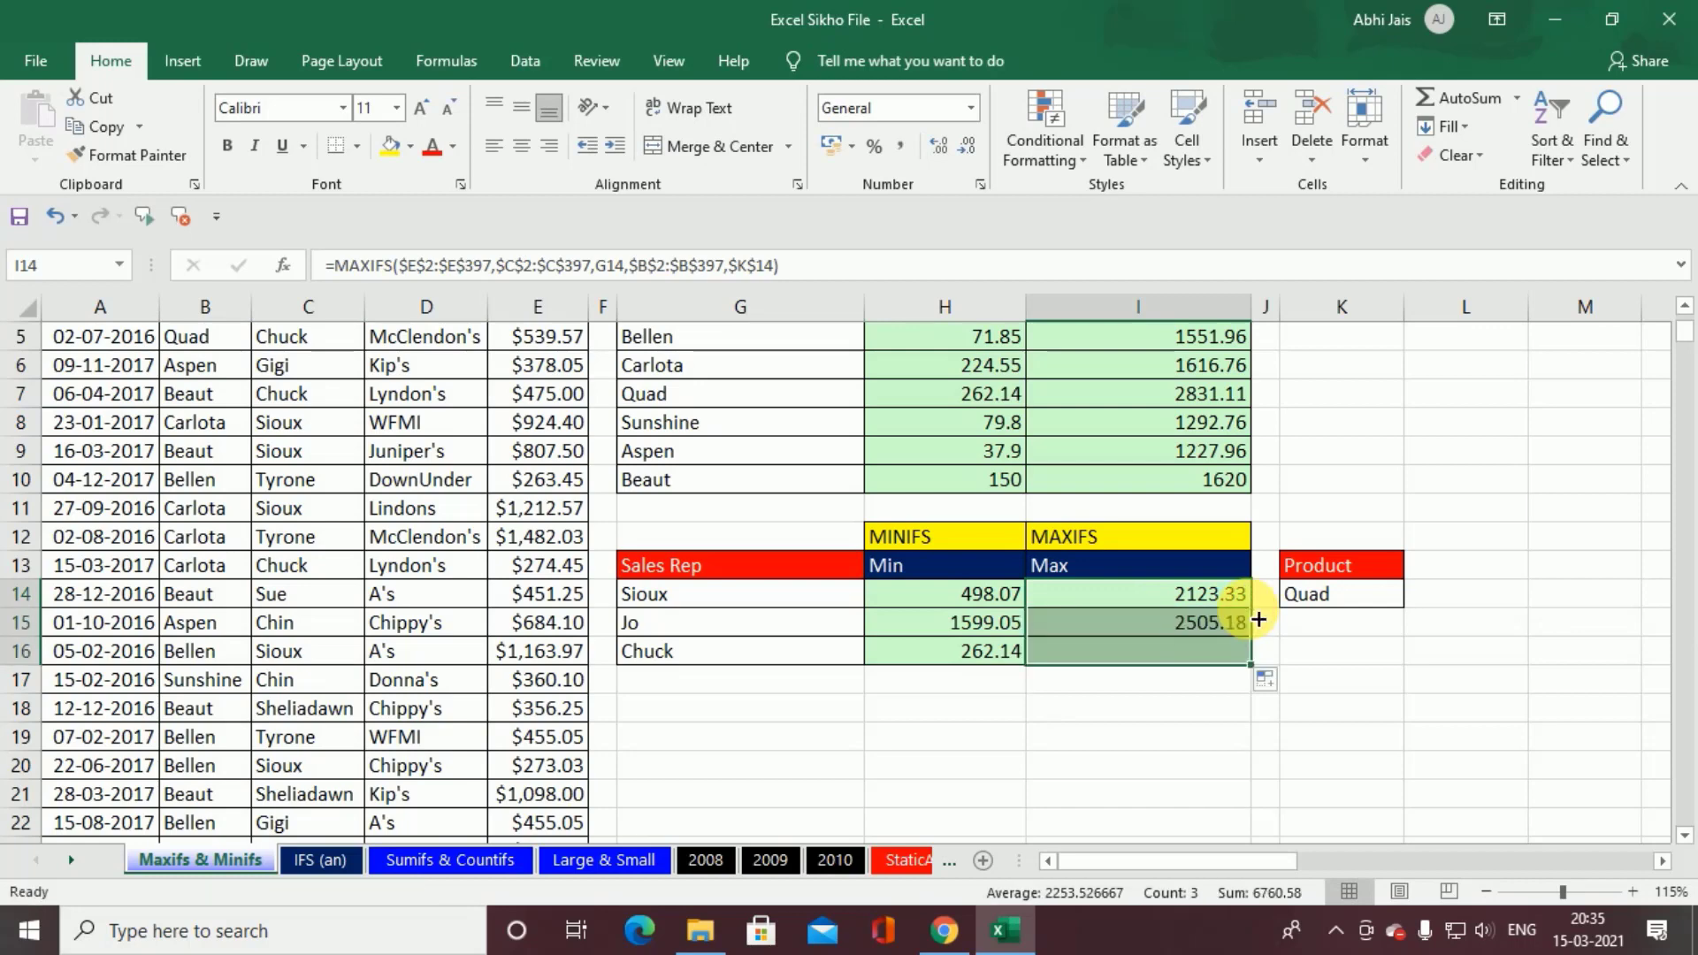
Step: Review the ranges and criteria referenced by the MAXIFS formula in I14, leaving the formula as it is
double_click(1194, 594)
scroll(1190, 595, "up", 2)
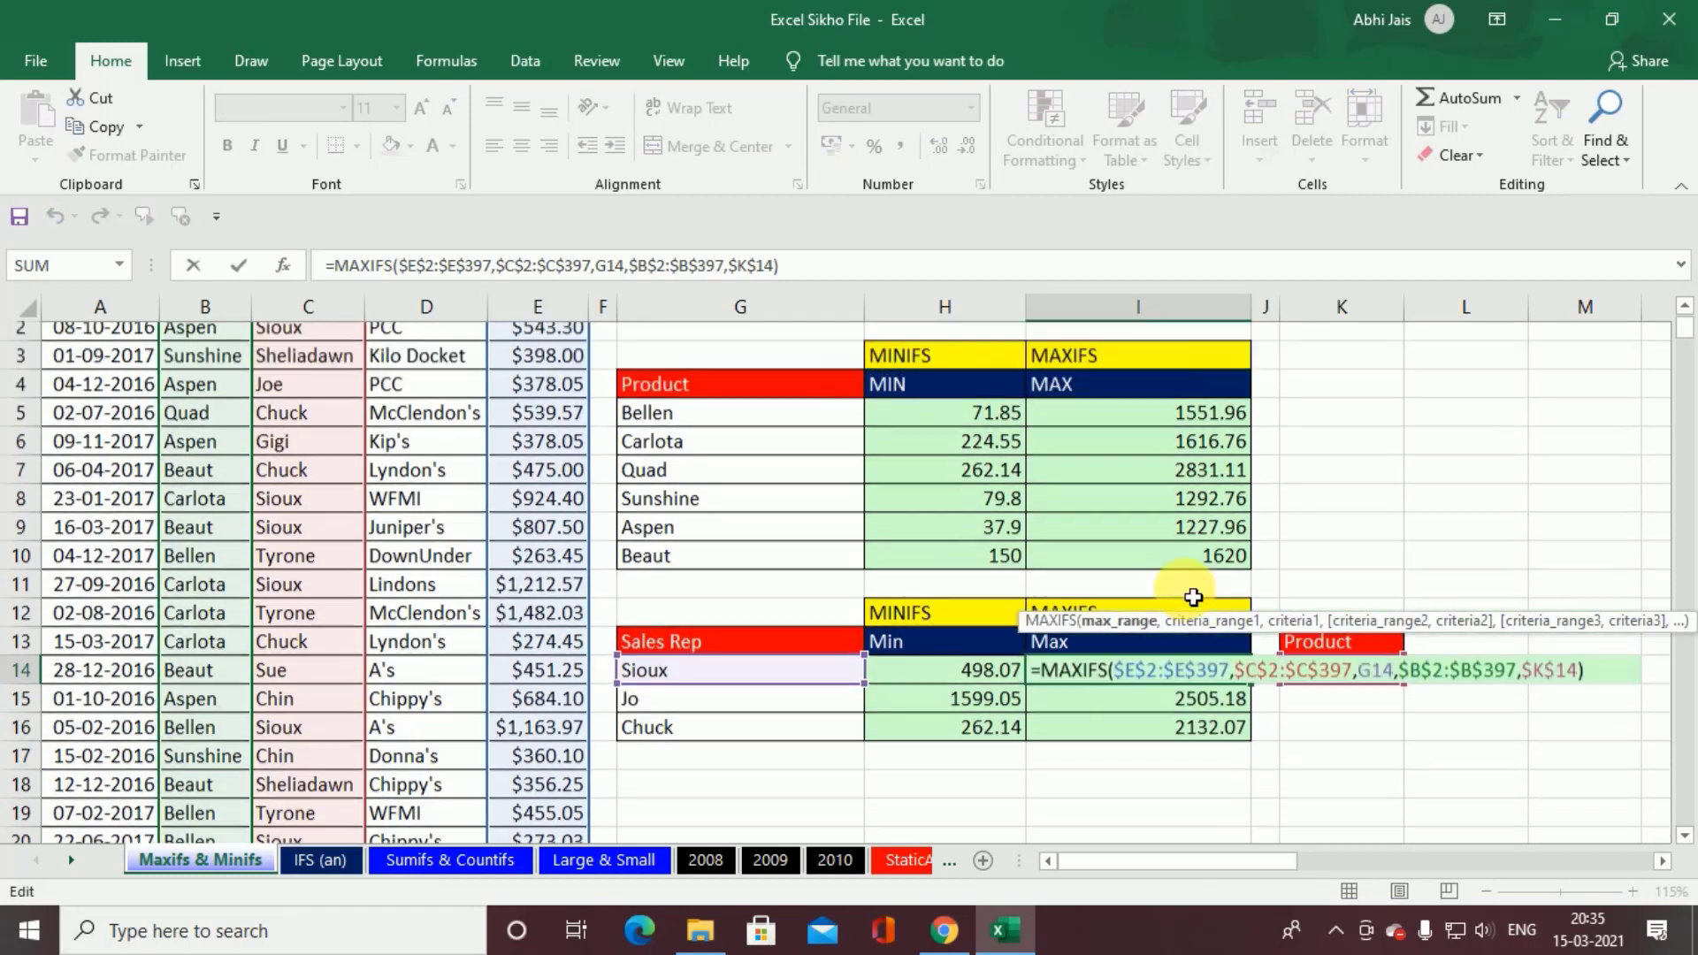
scroll(1193, 597, "down", 1)
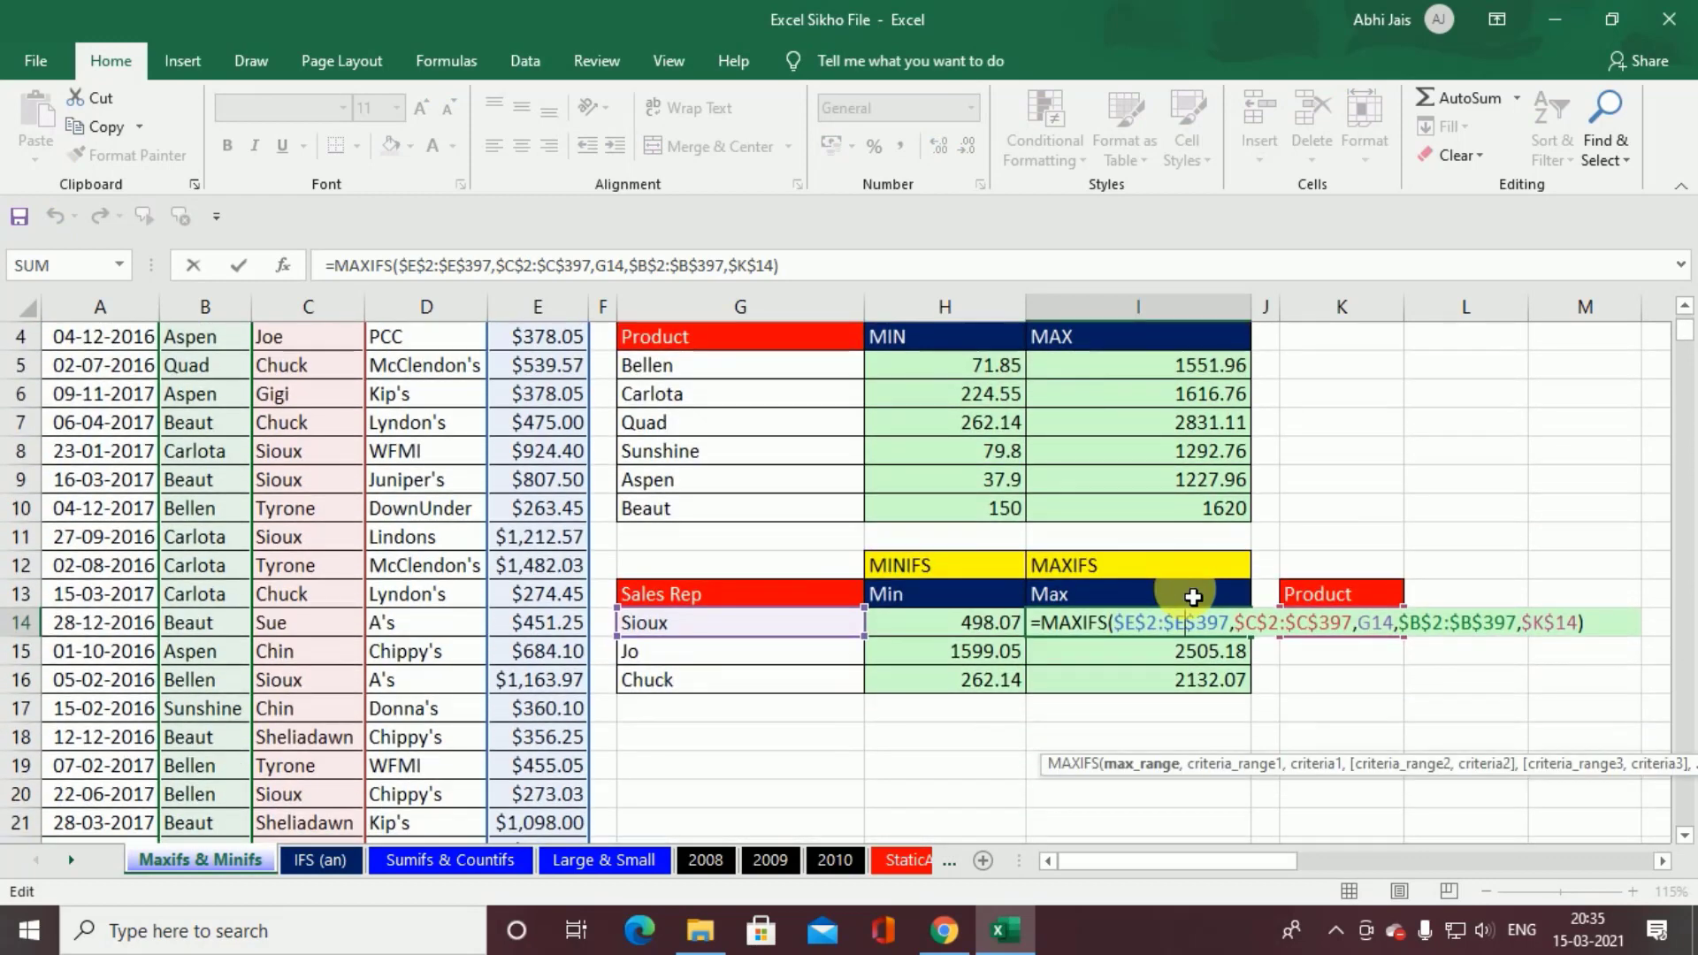
key("Return")
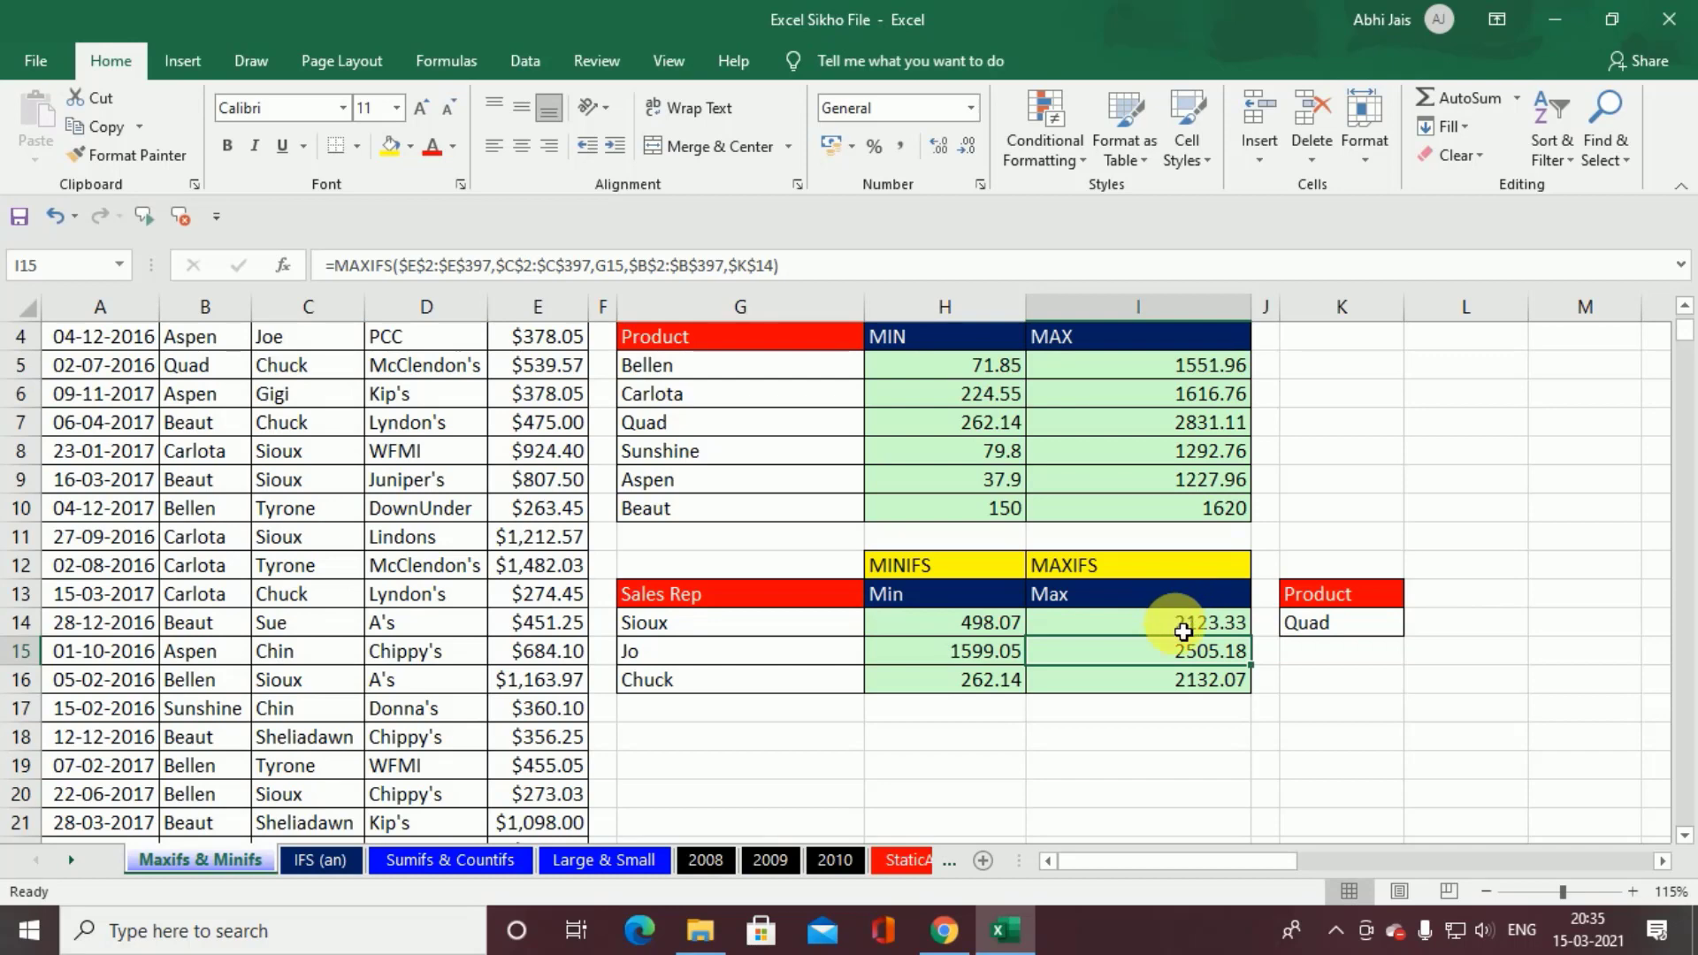
Step: On the Large & Small sheet, start a LARGE formula in E2 with the Sales values $B$2:$B$12 as the absolute array
left_click(577, 860)
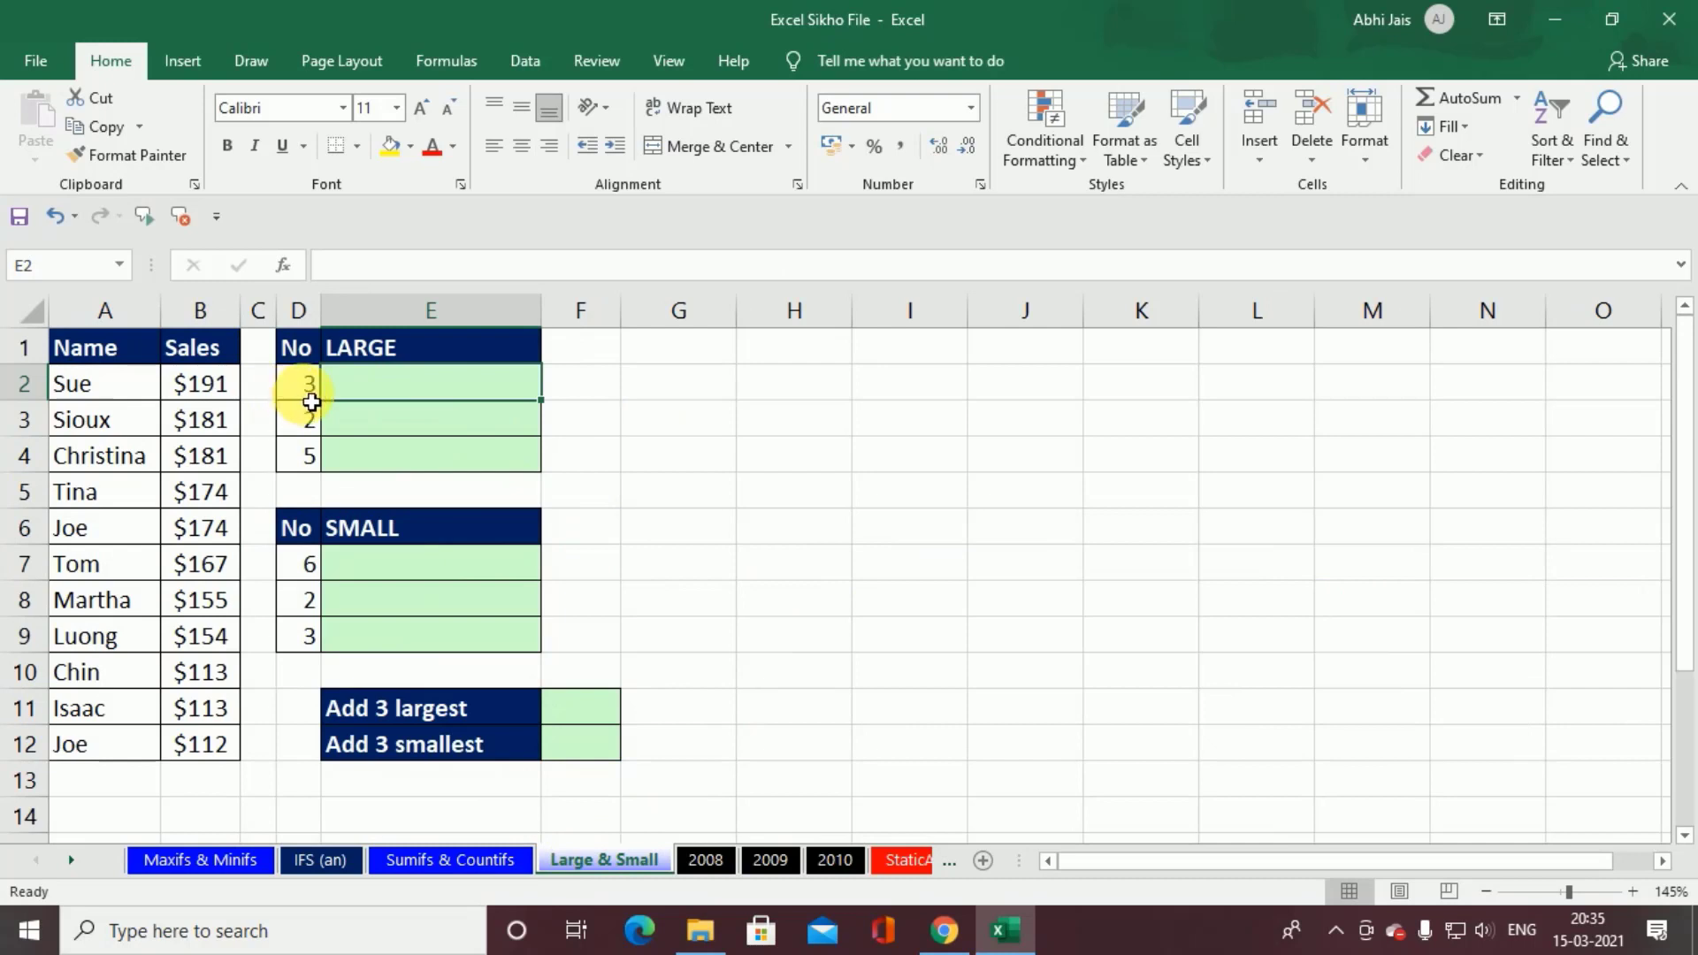
type("=lar")
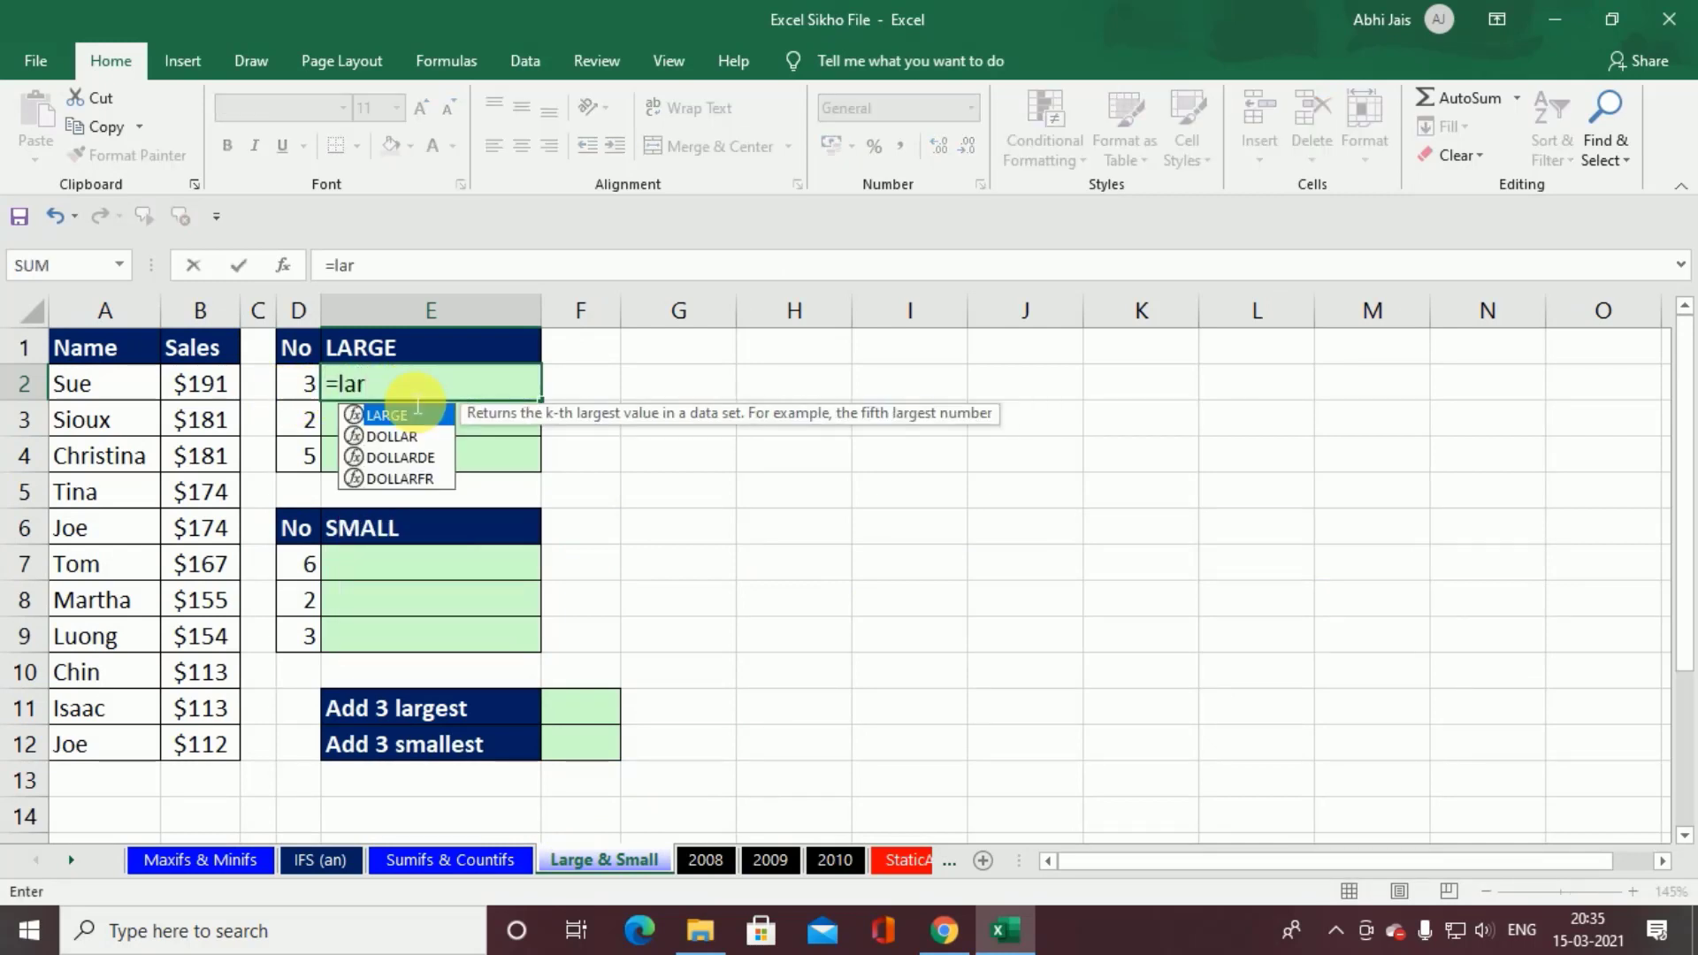
key("Tab")
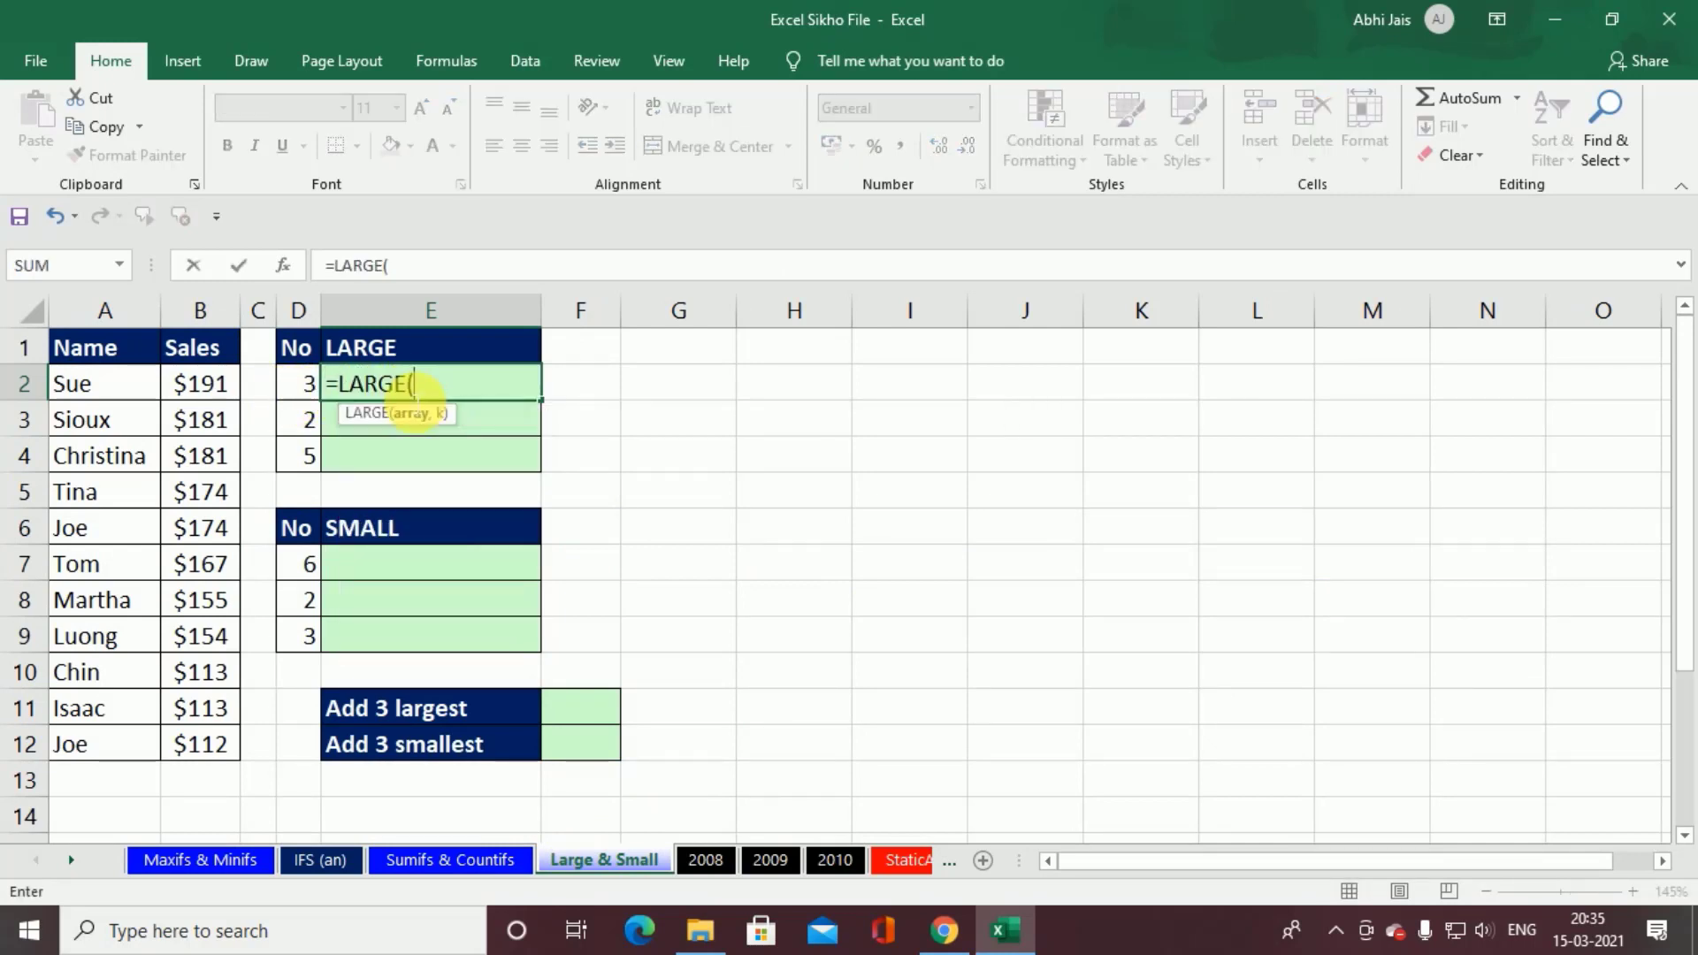
key("Left")
key("Left")
key("Left")
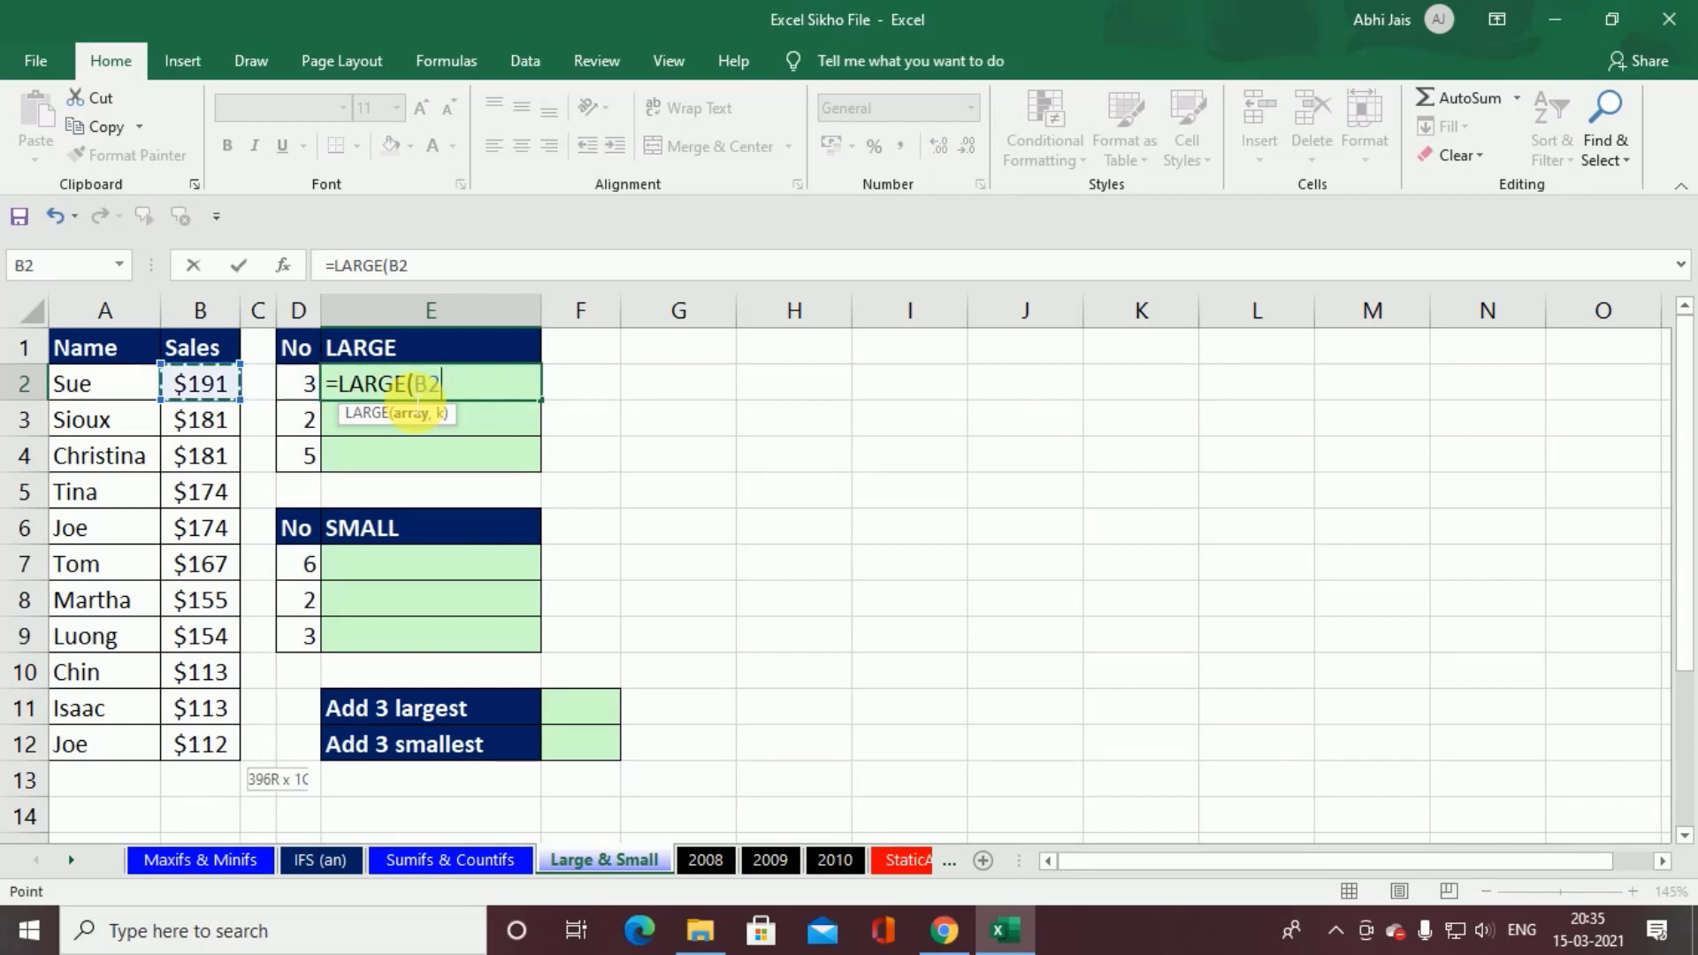
key("ctrl+shift+Down")
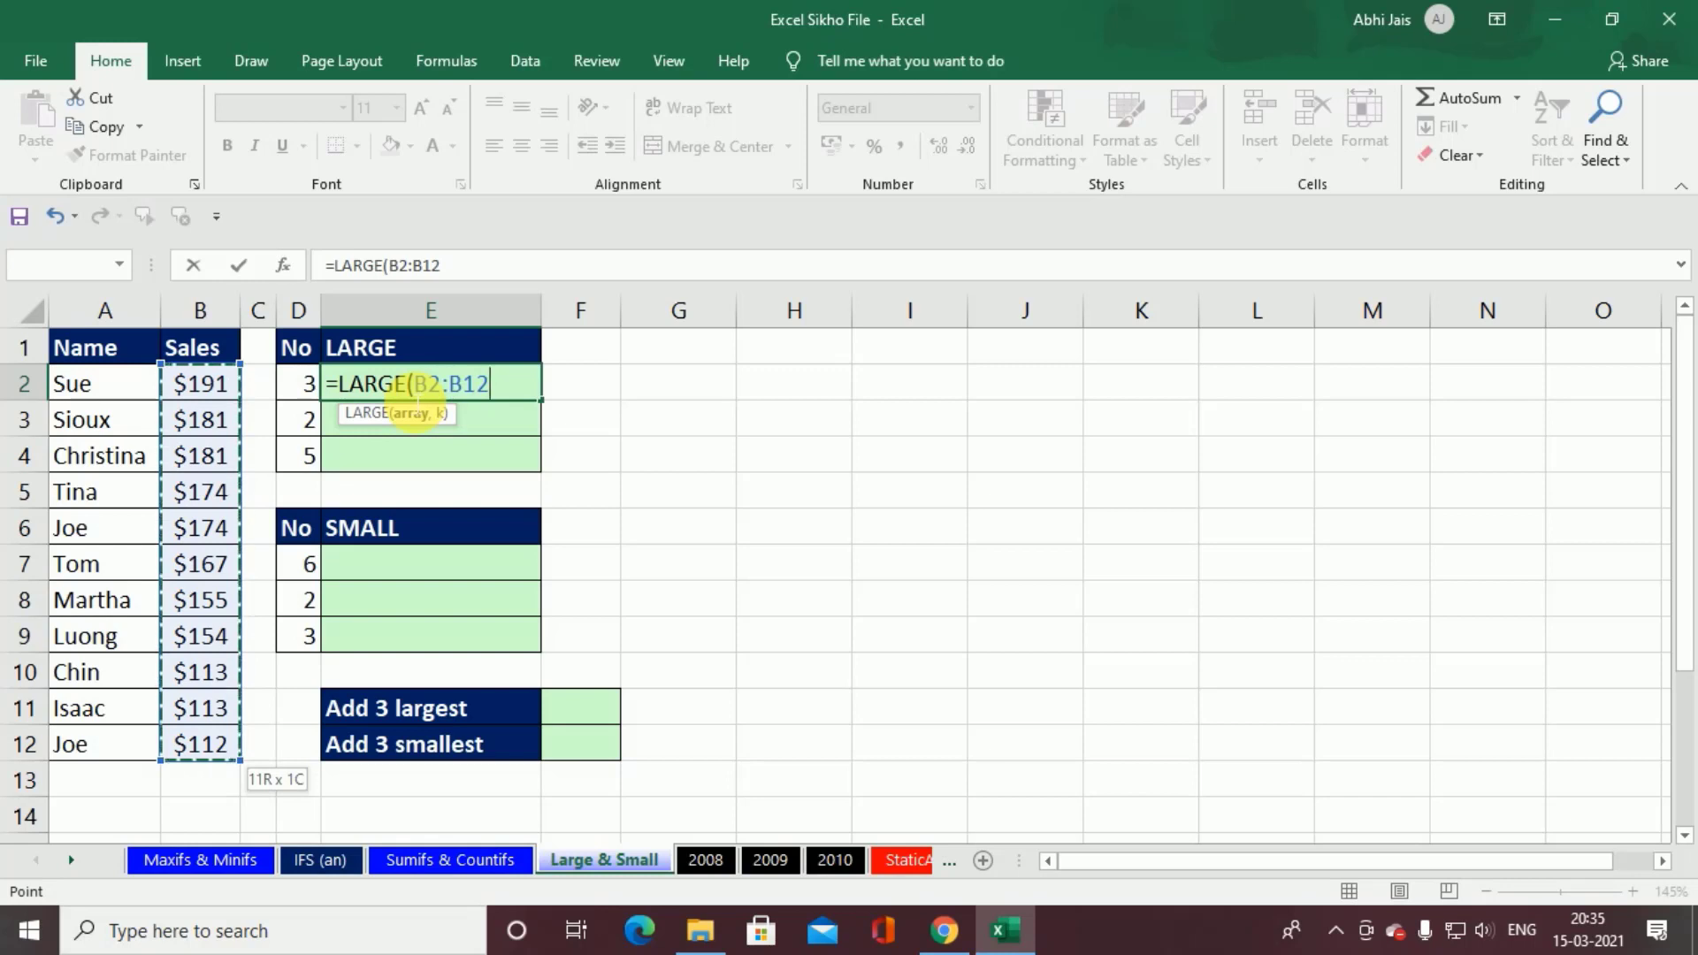
key("F4")
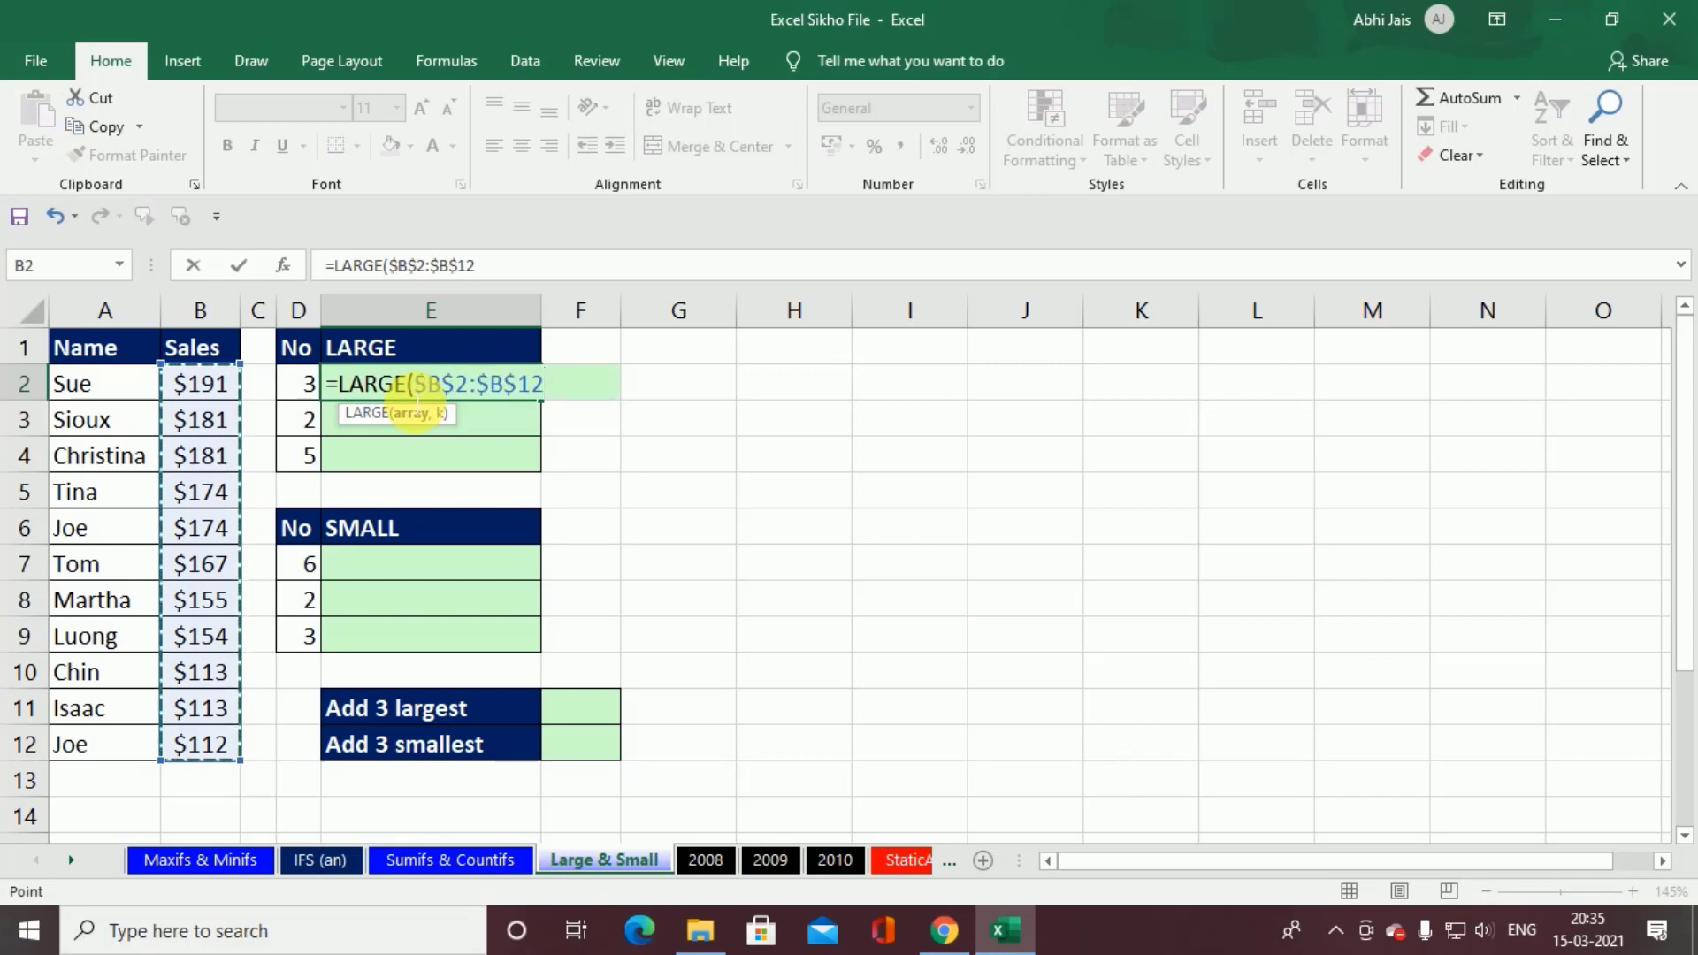
Step: Complete the E2 formula with D2 as the k argument and fill it down through E4
type(",")
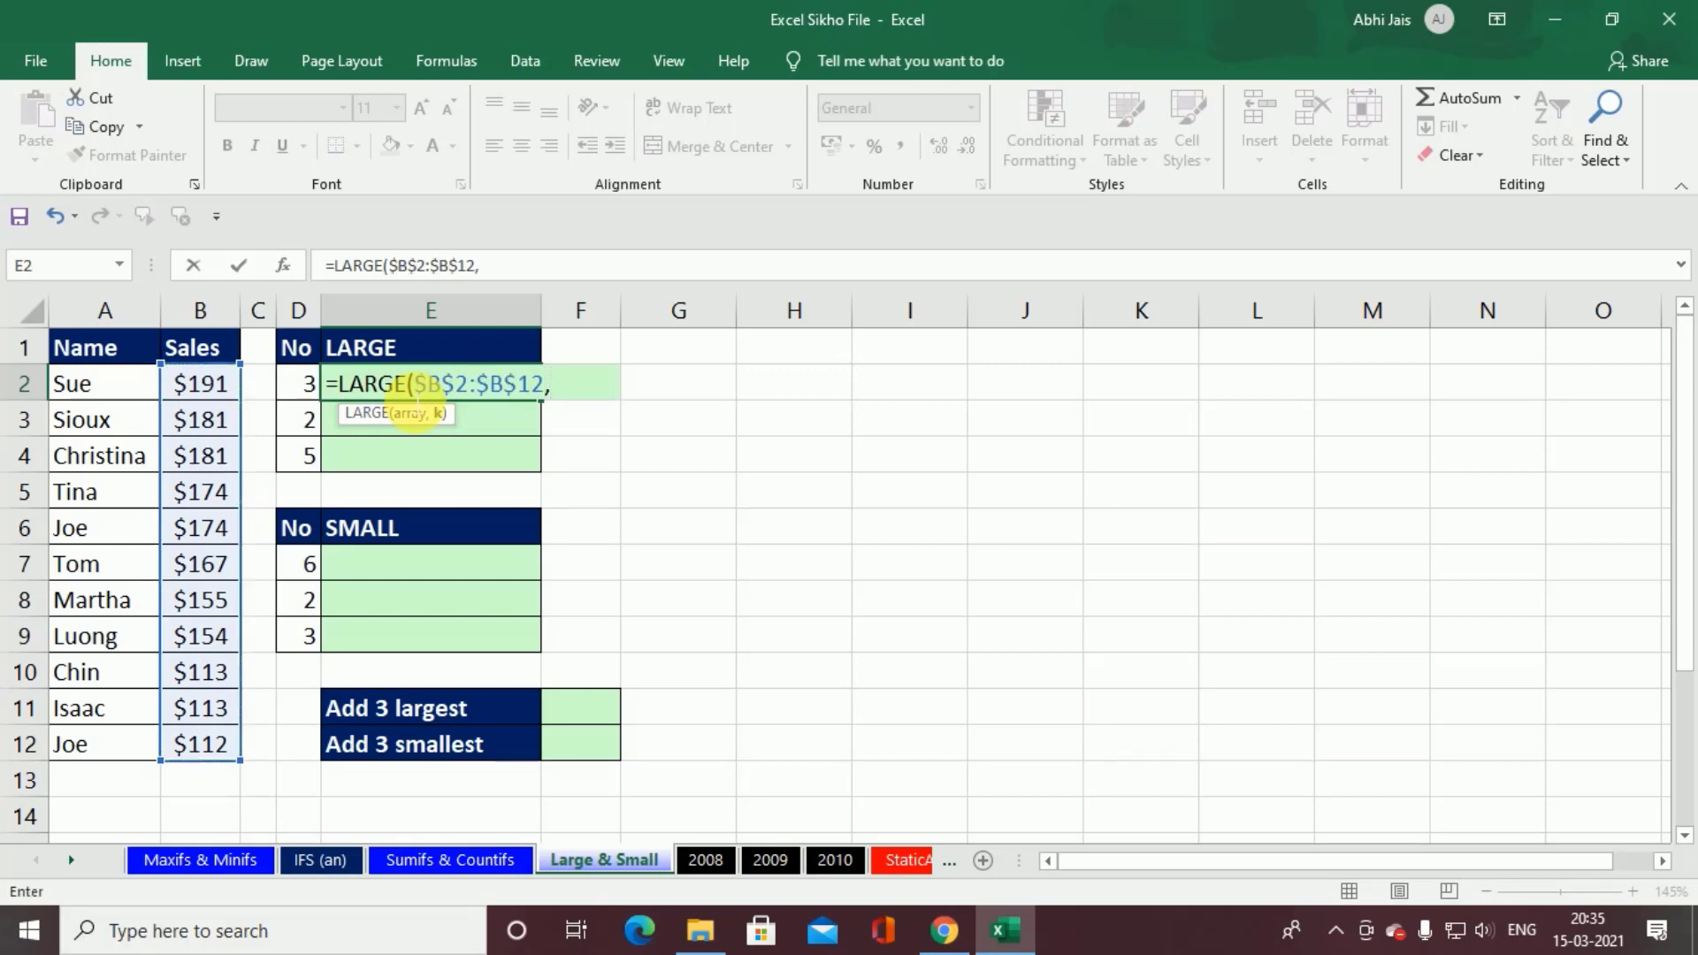
key("Left")
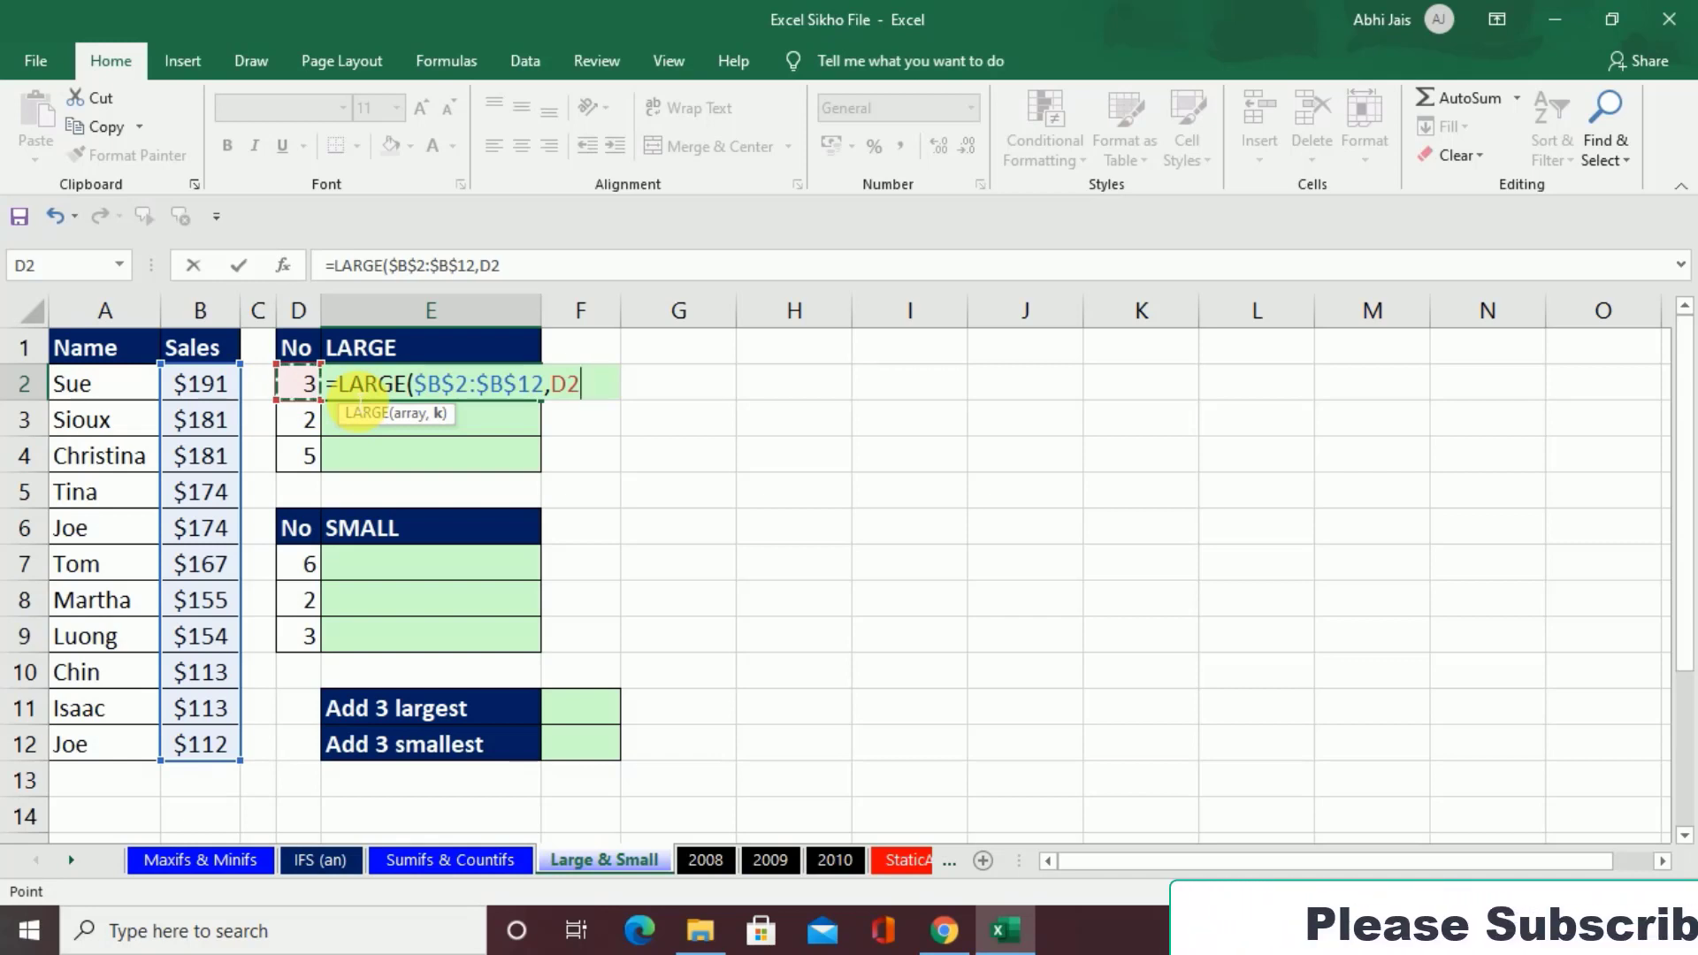
key("ctrl+Return")
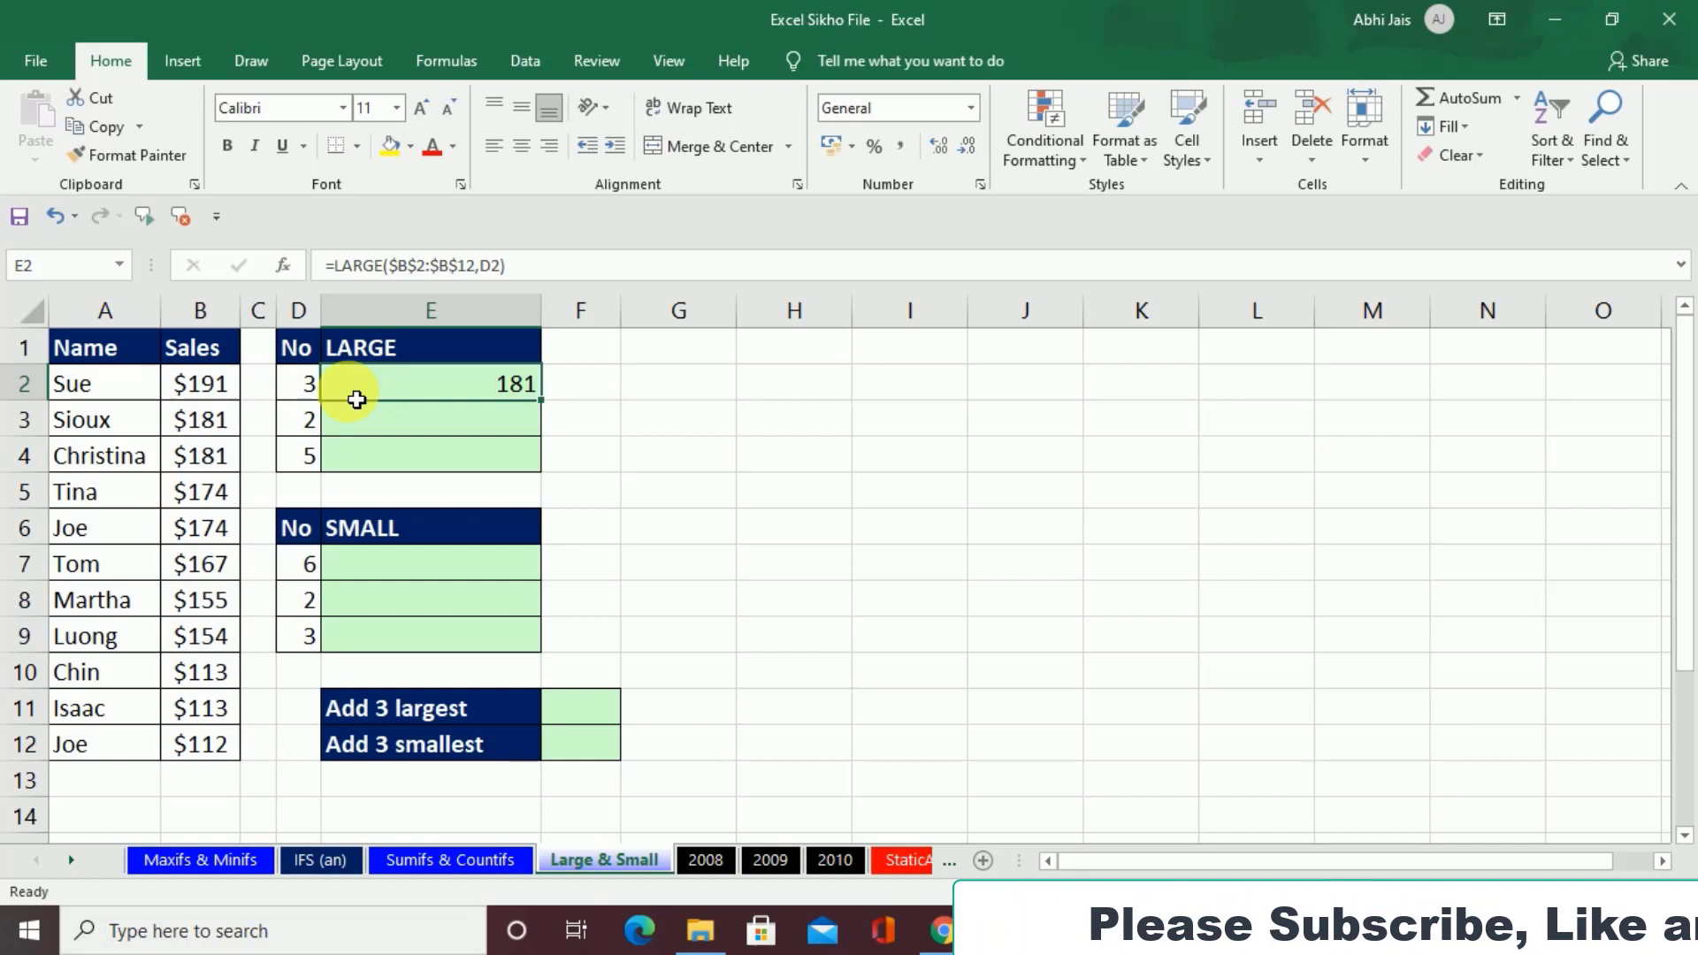
double_click(541, 400)
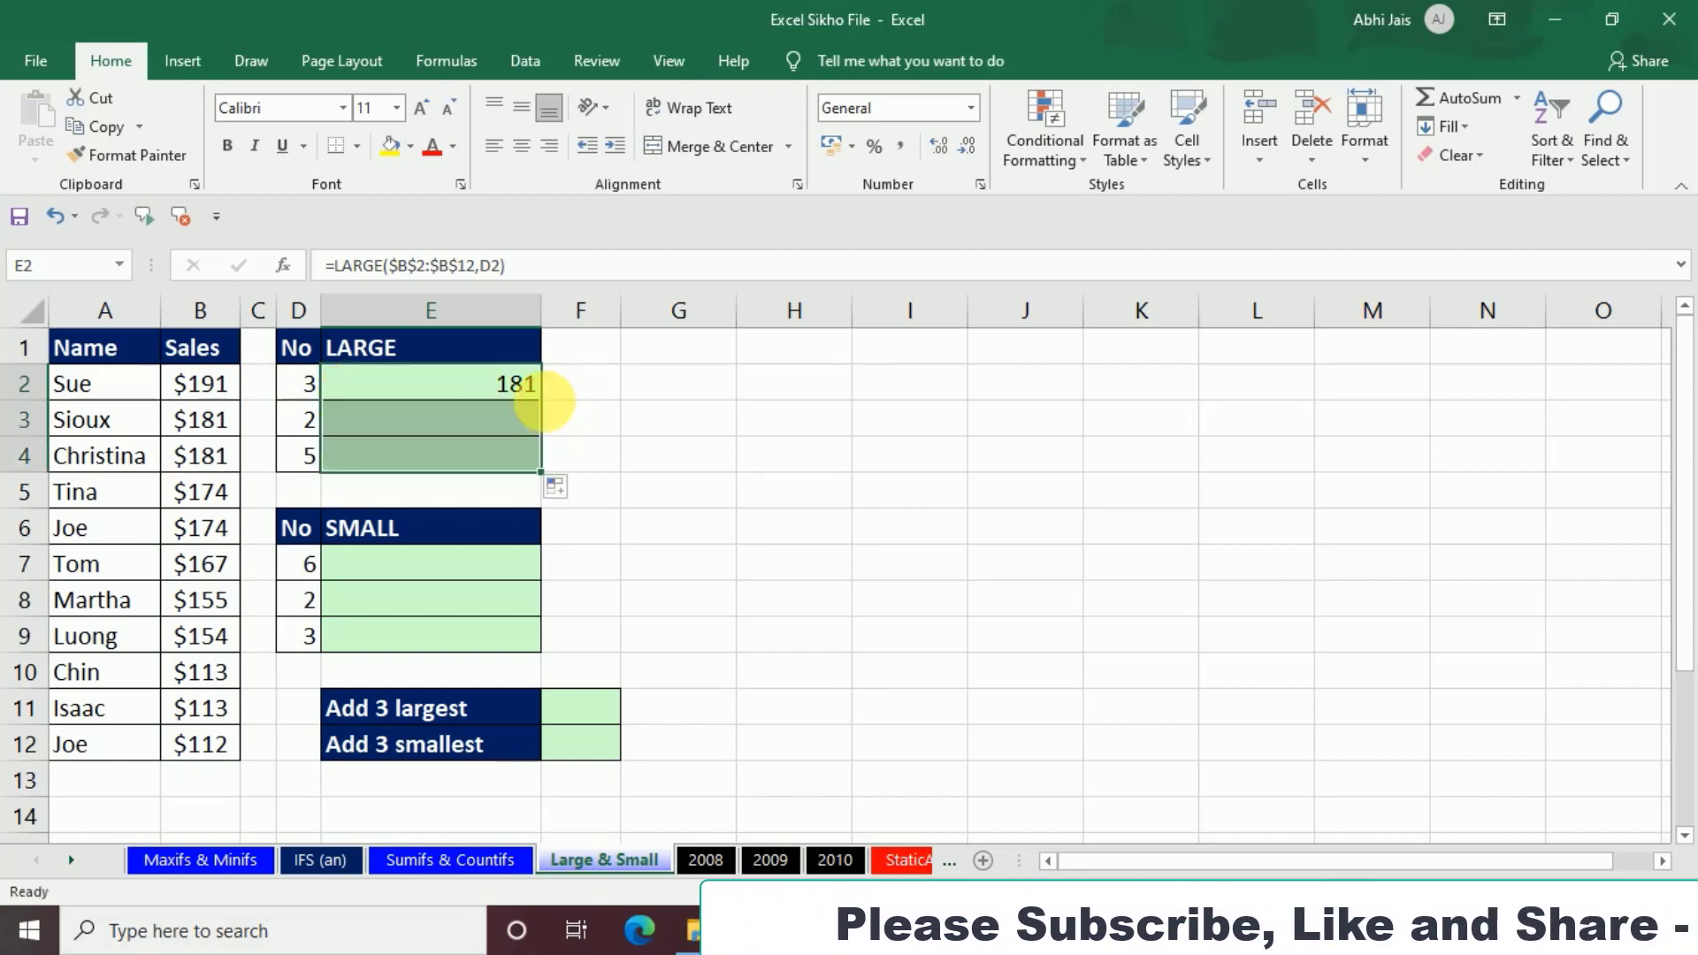
Step: Start a SMALL formula in E7 with the Sales values $B$2:$B$12 as the absolute array
left_click(473, 566)
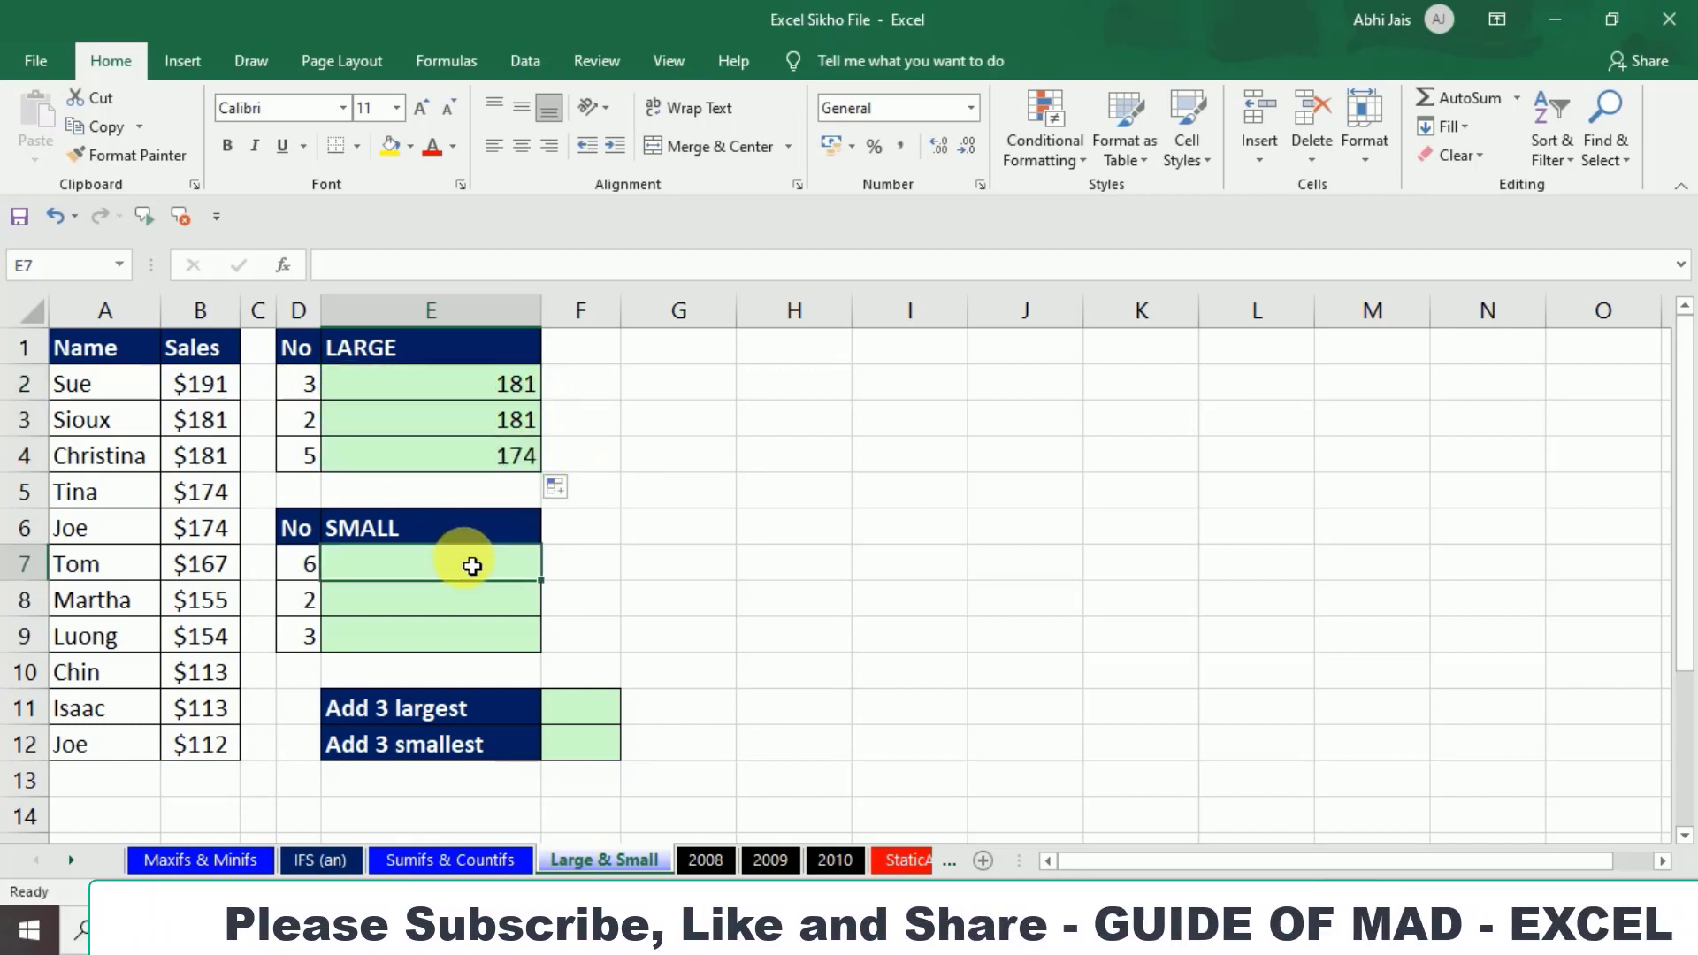
type("=sma")
key("Tab")
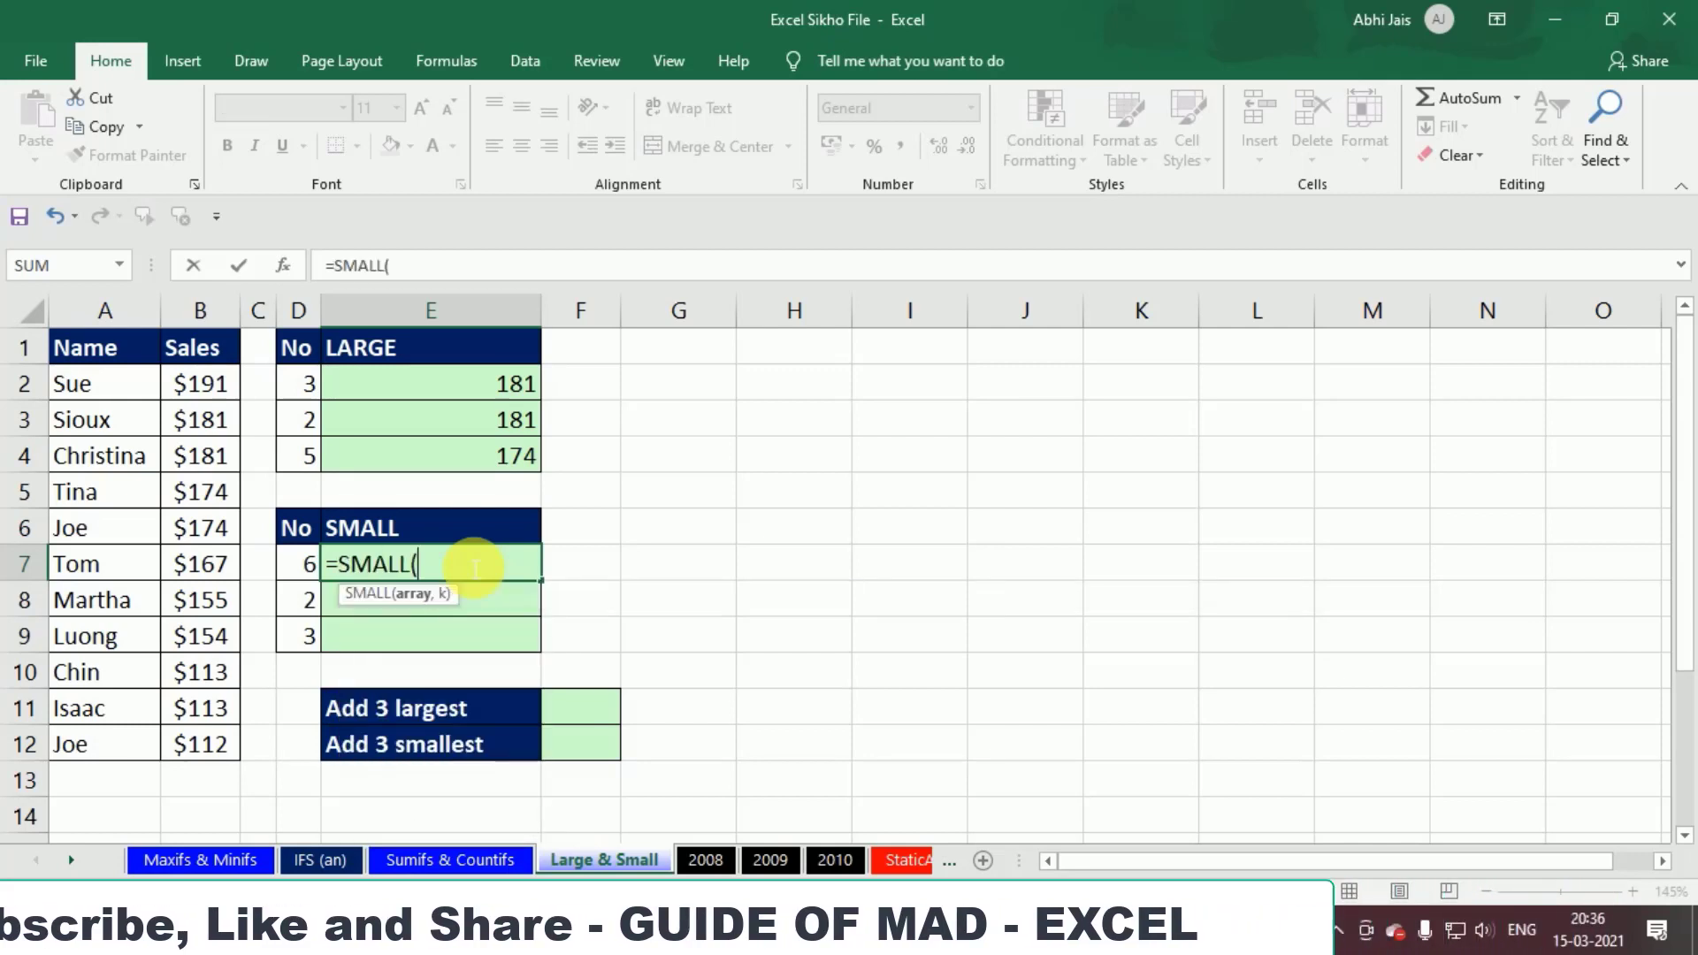
left_click(200, 400)
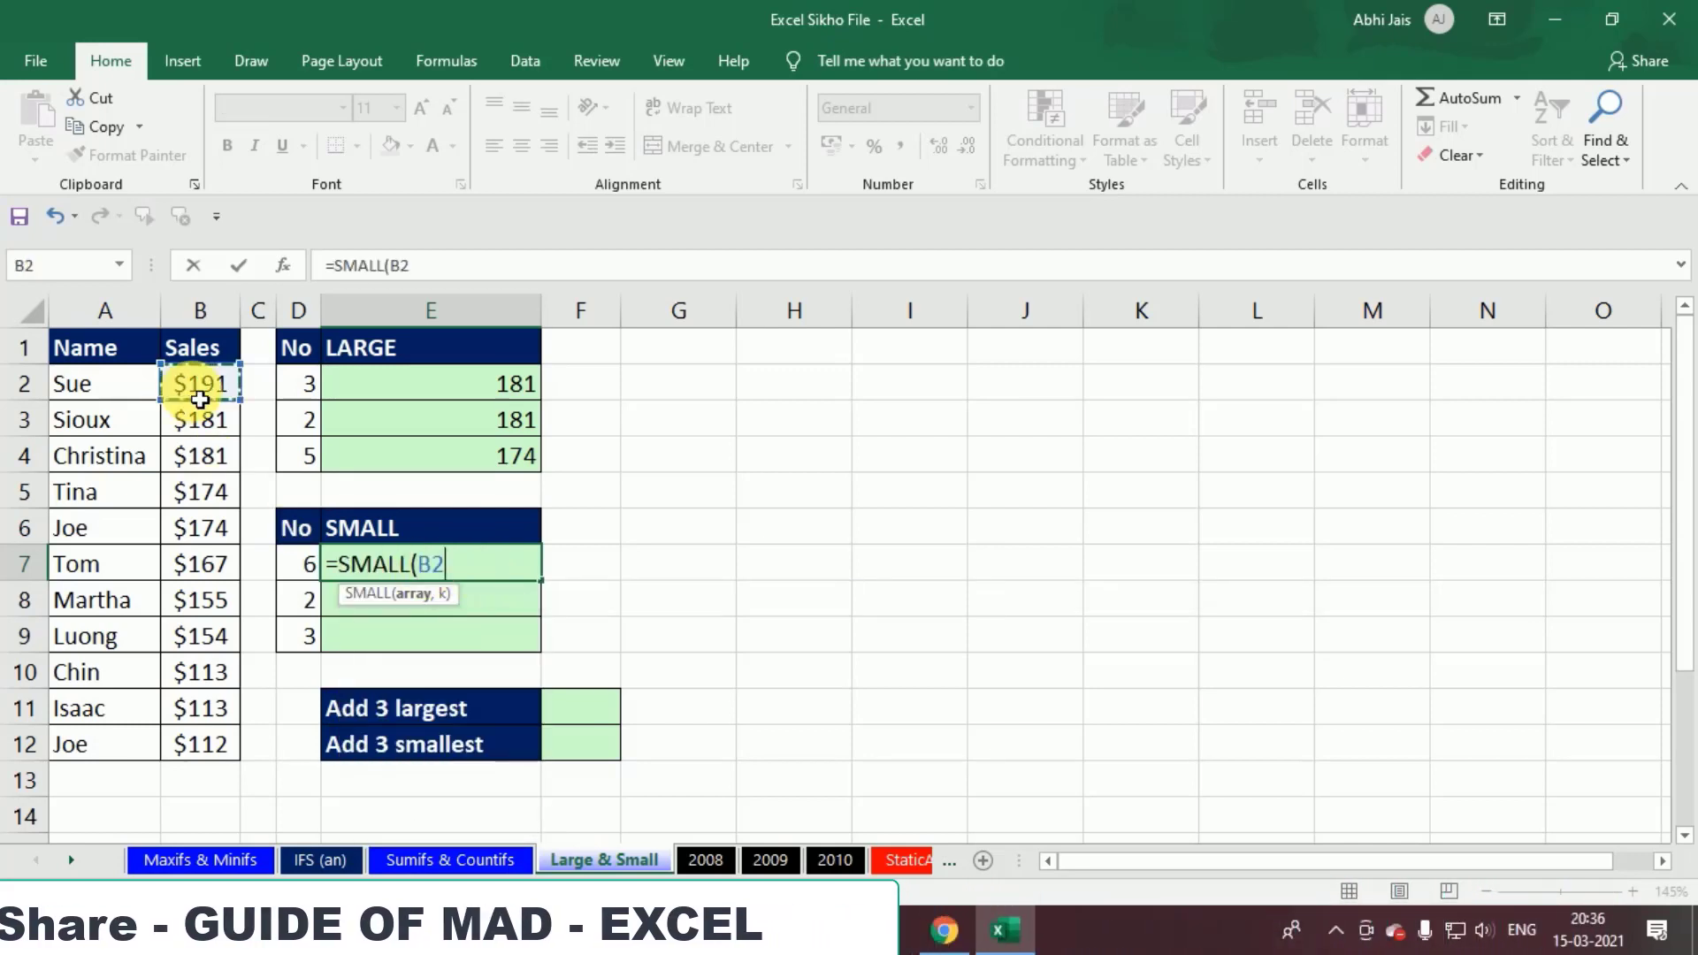
key("ctrl+shift+Down")
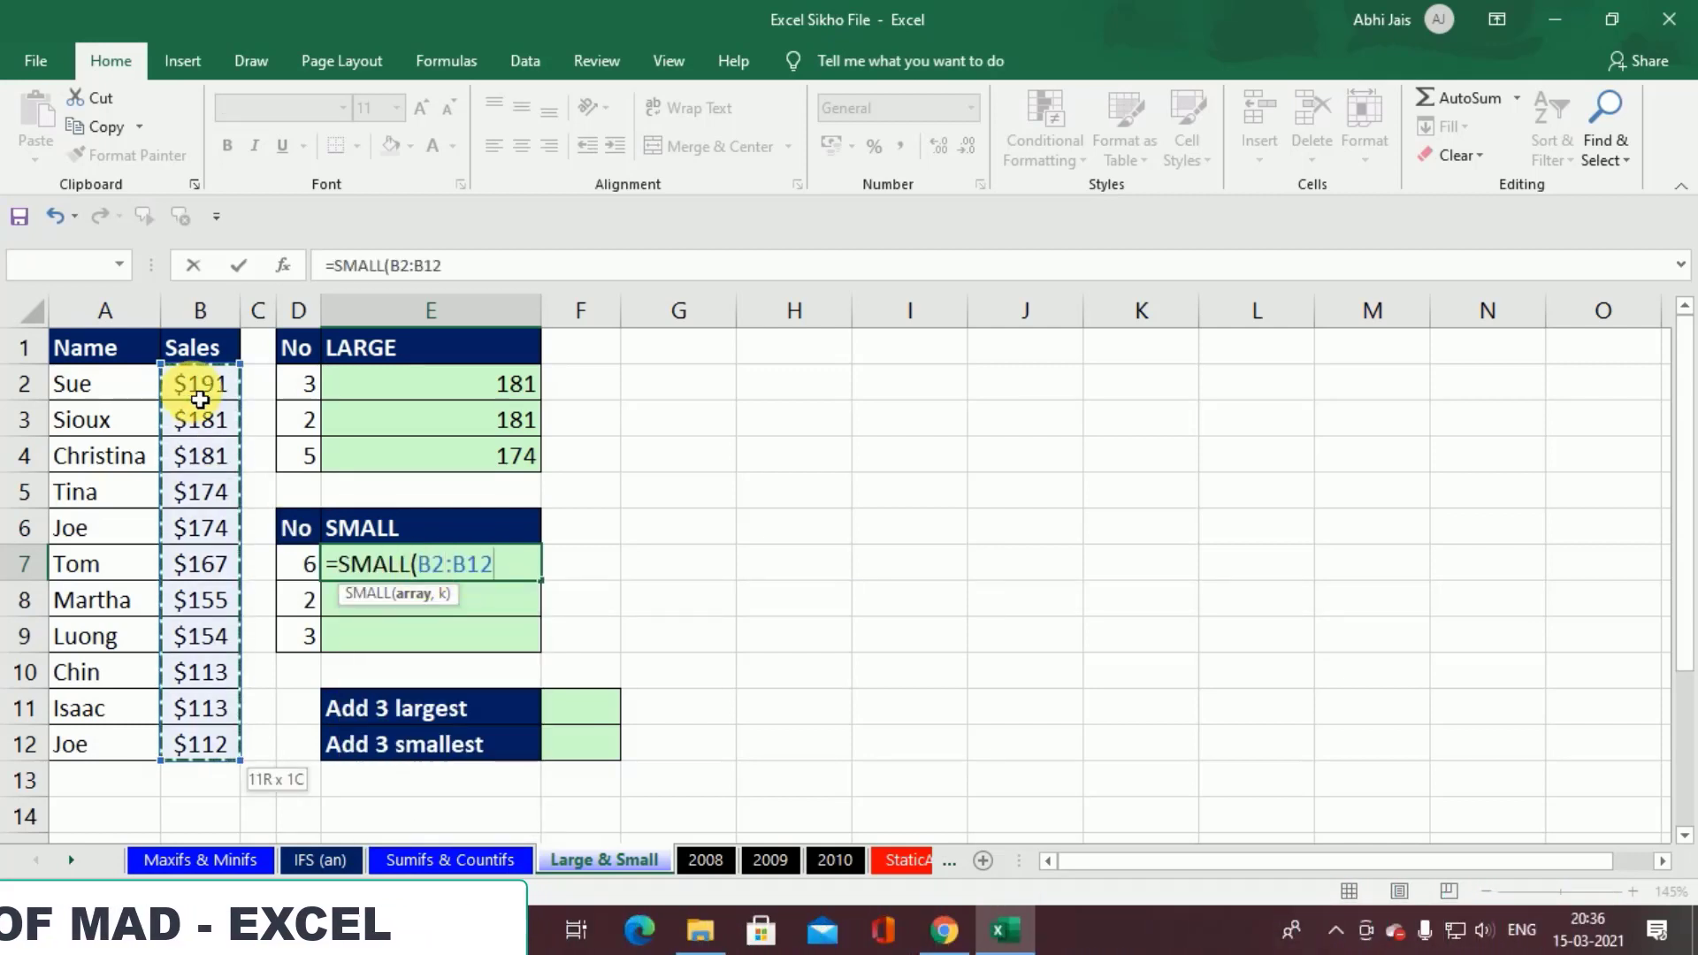
key("F4")
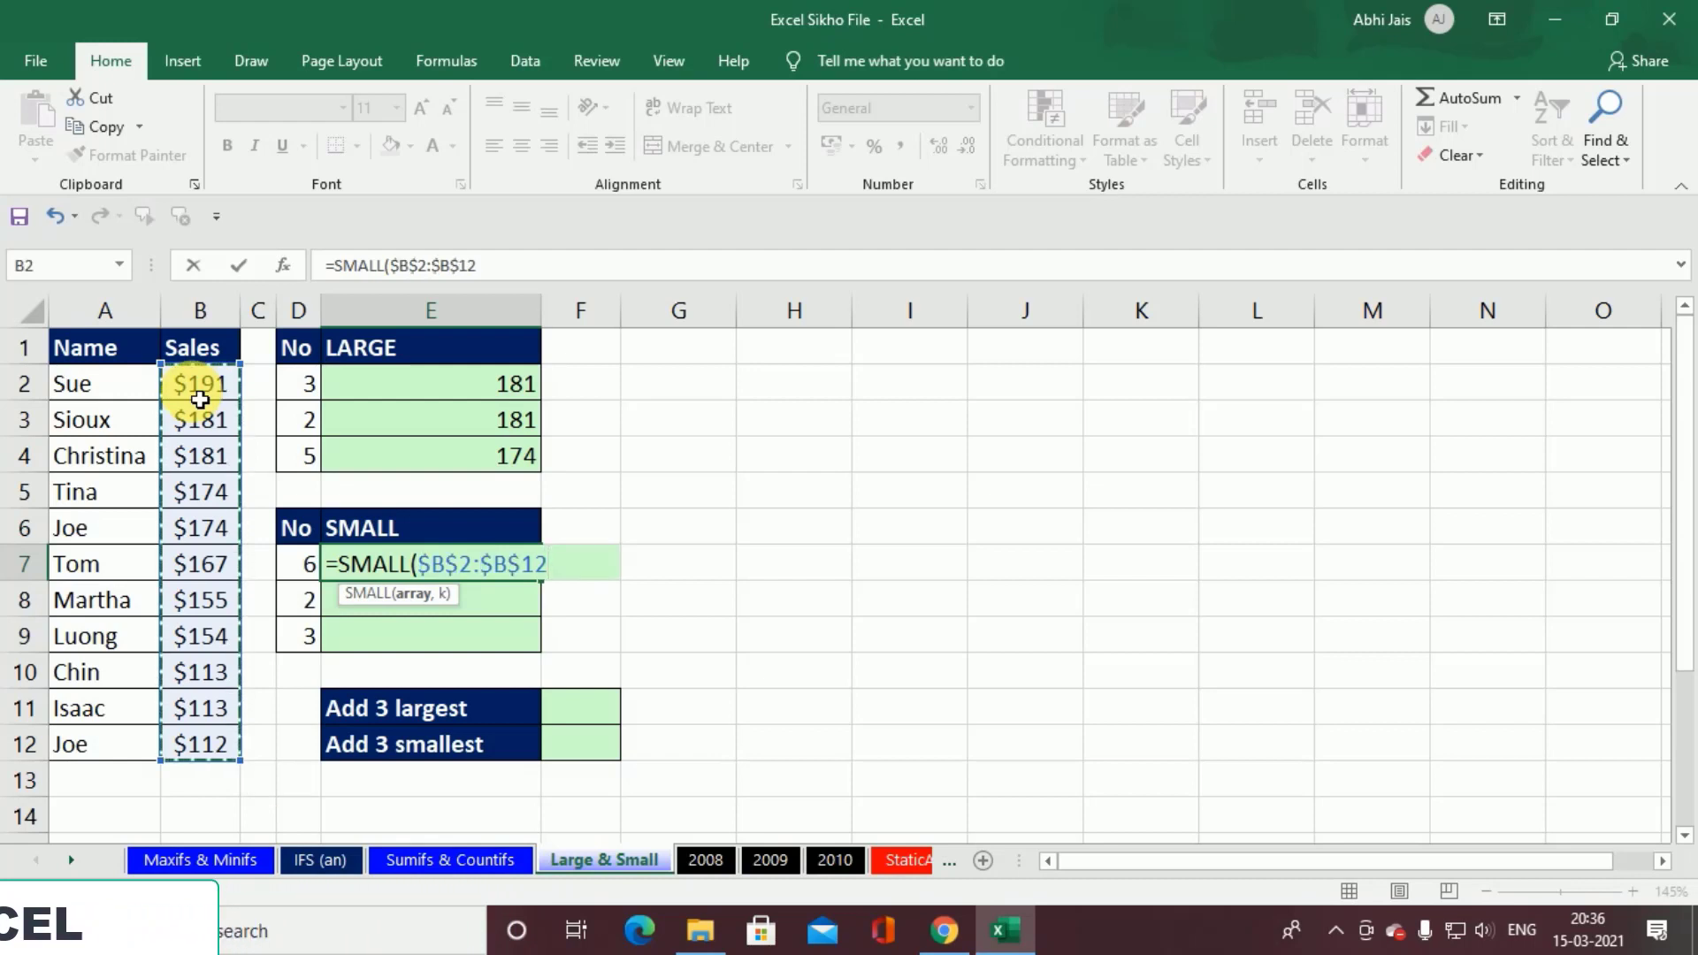
Step: Complete the E7 formula with D7 as the k argument and fill it down through E9
type(",")
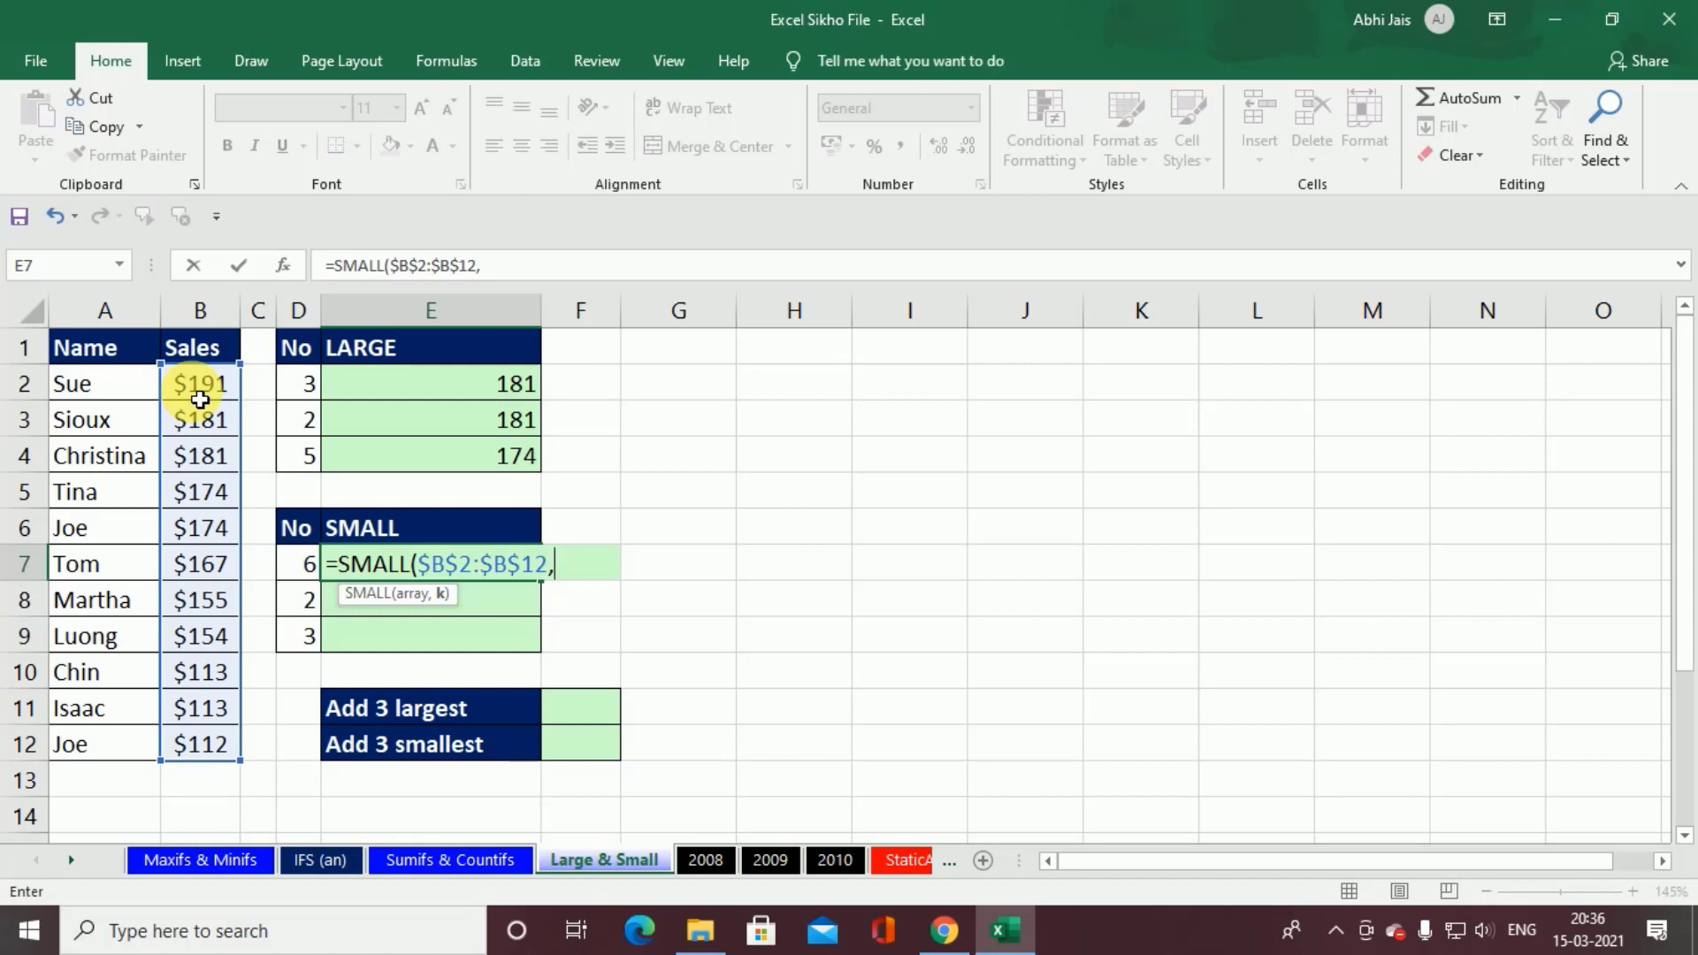
key("Left")
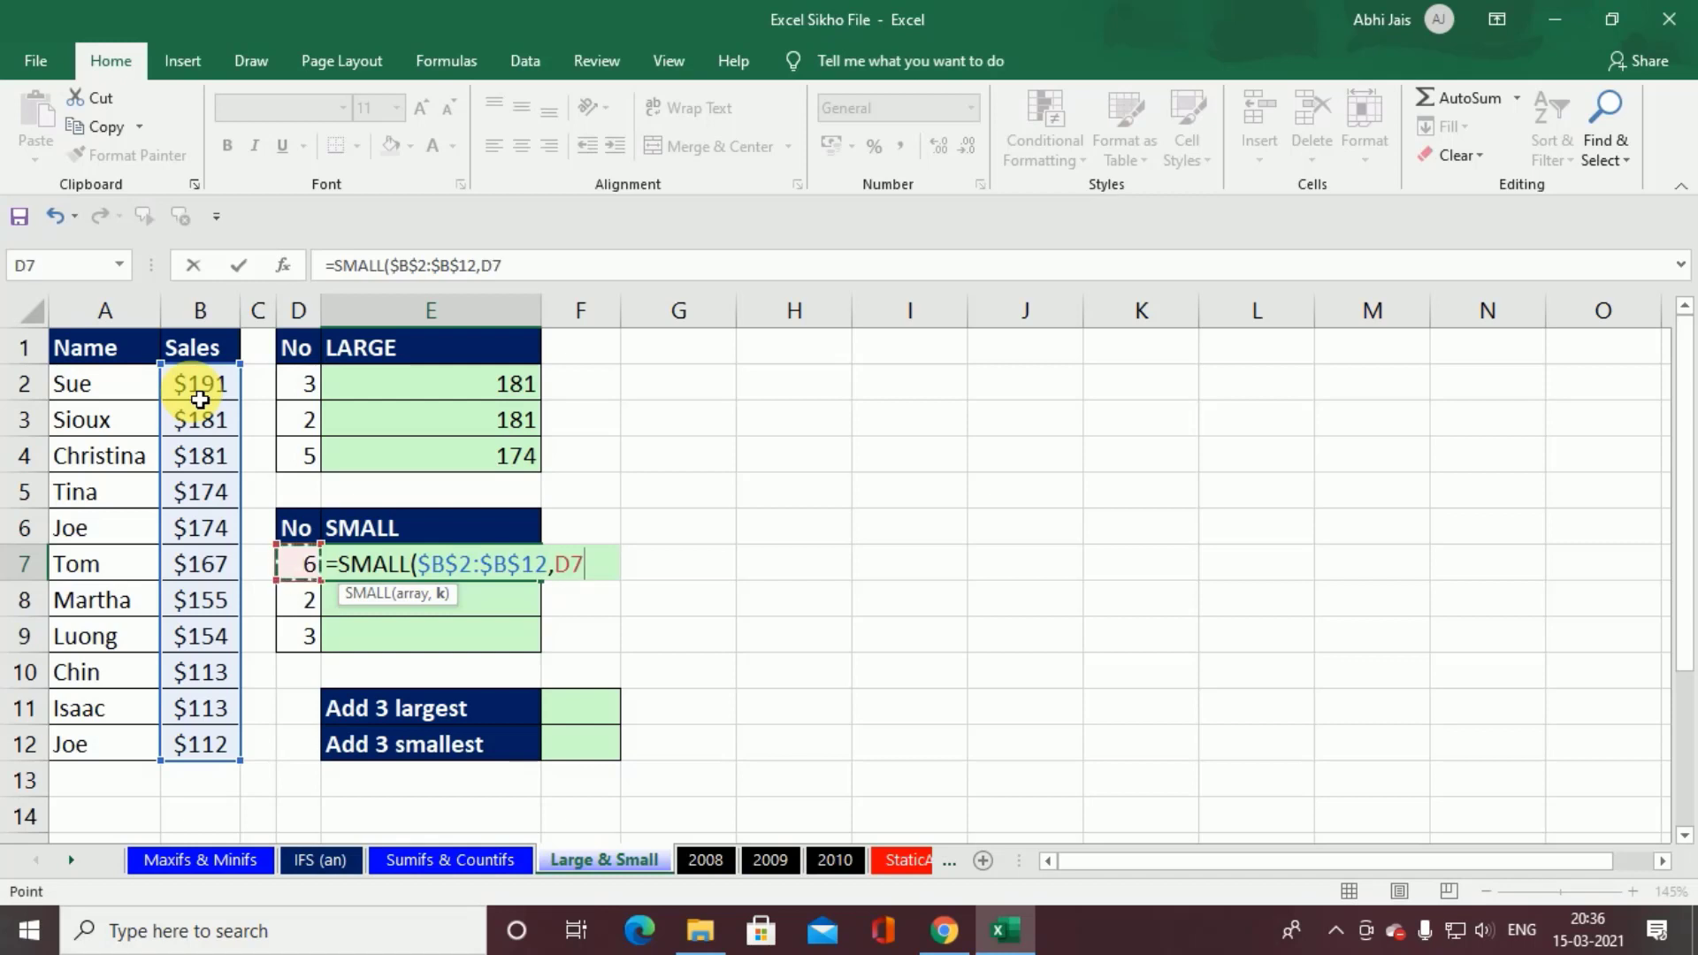
key("ctrl+Return")
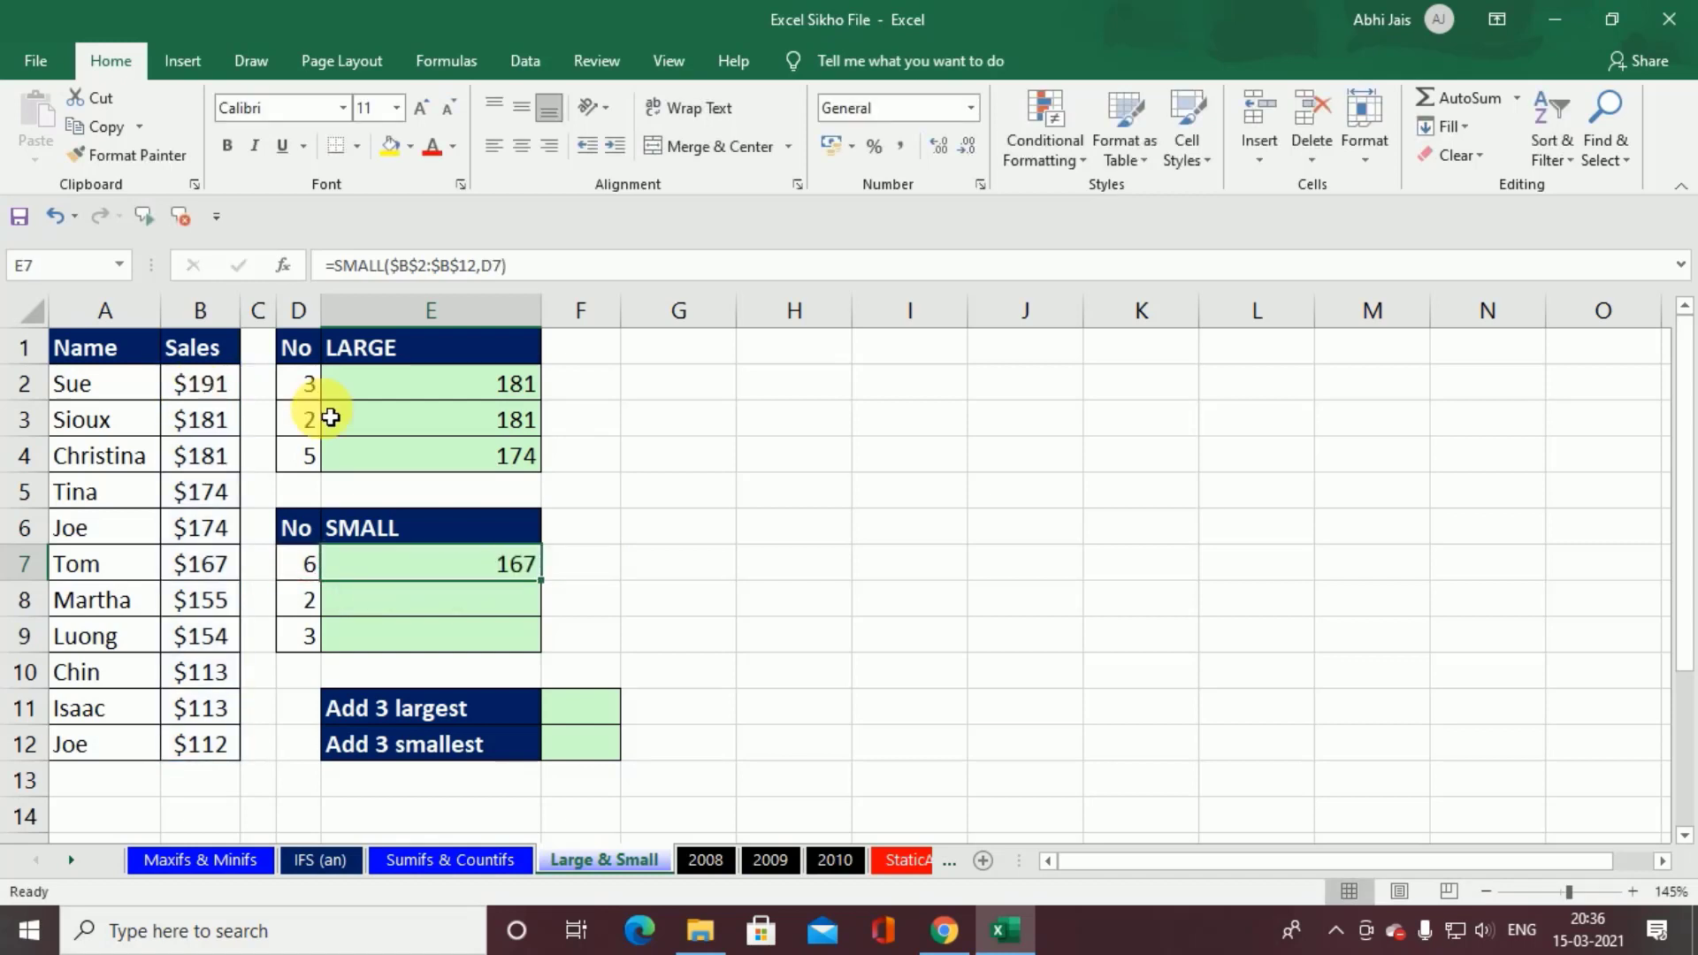
double_click(541, 583)
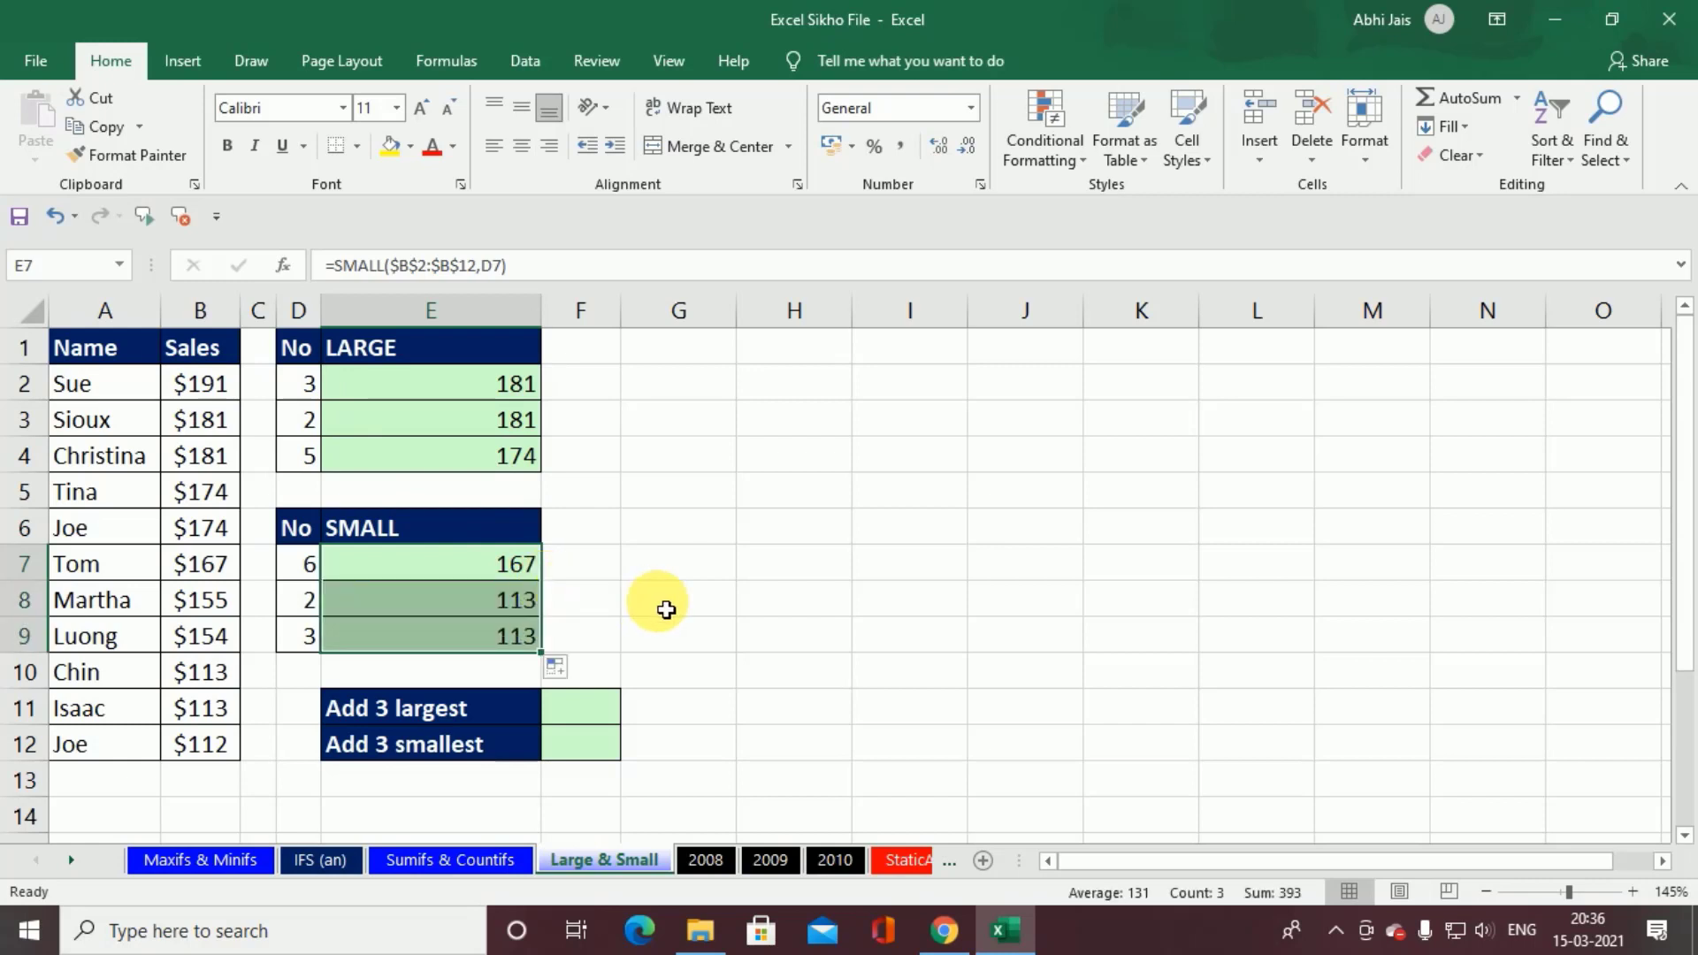
Step: Begin the Add 3 largest formula in F11 with the term LARGE(B2:B12,1)
left_click(592, 713)
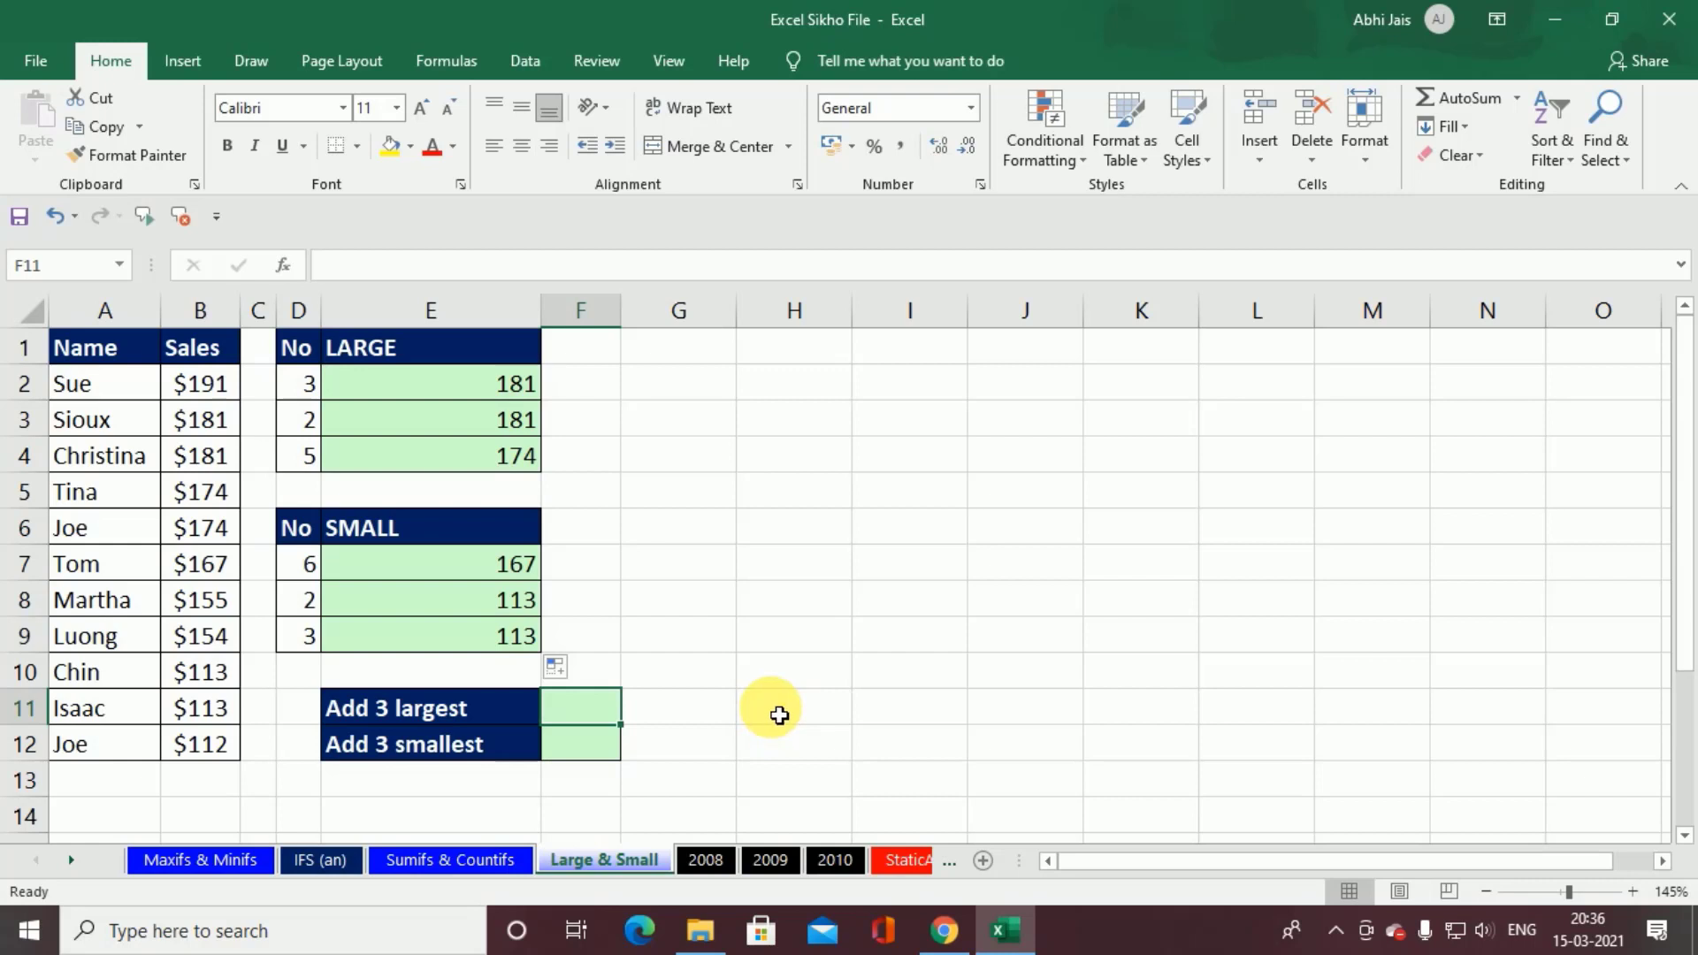
type("=")
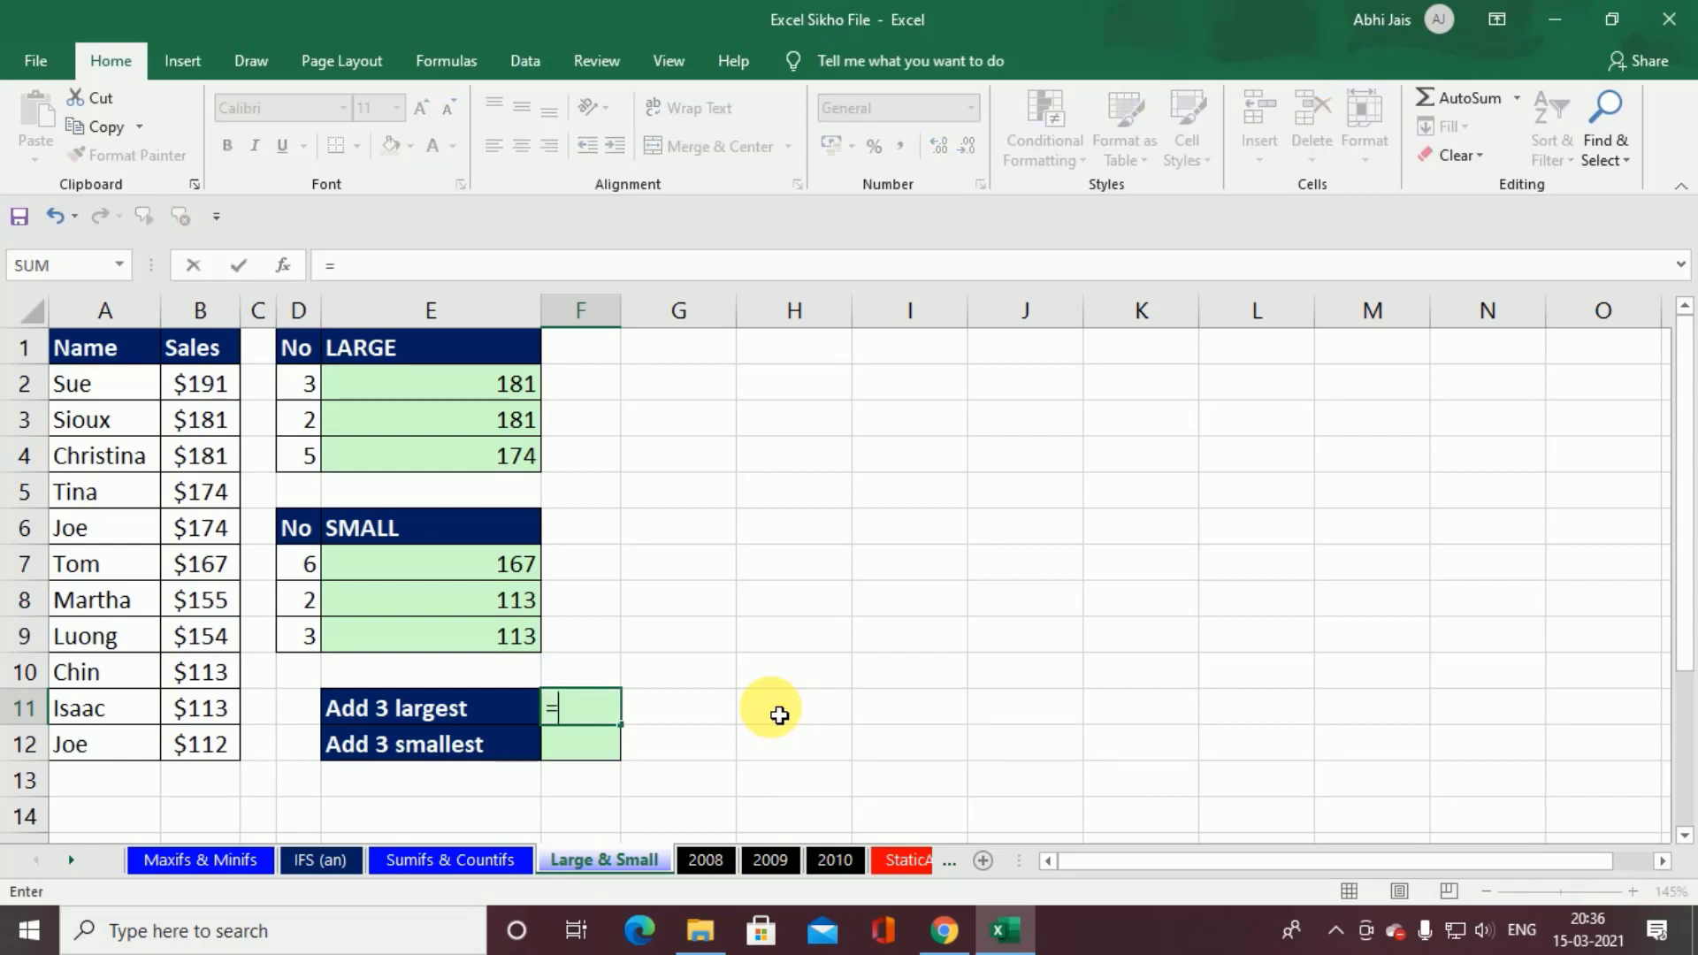
type("lar")
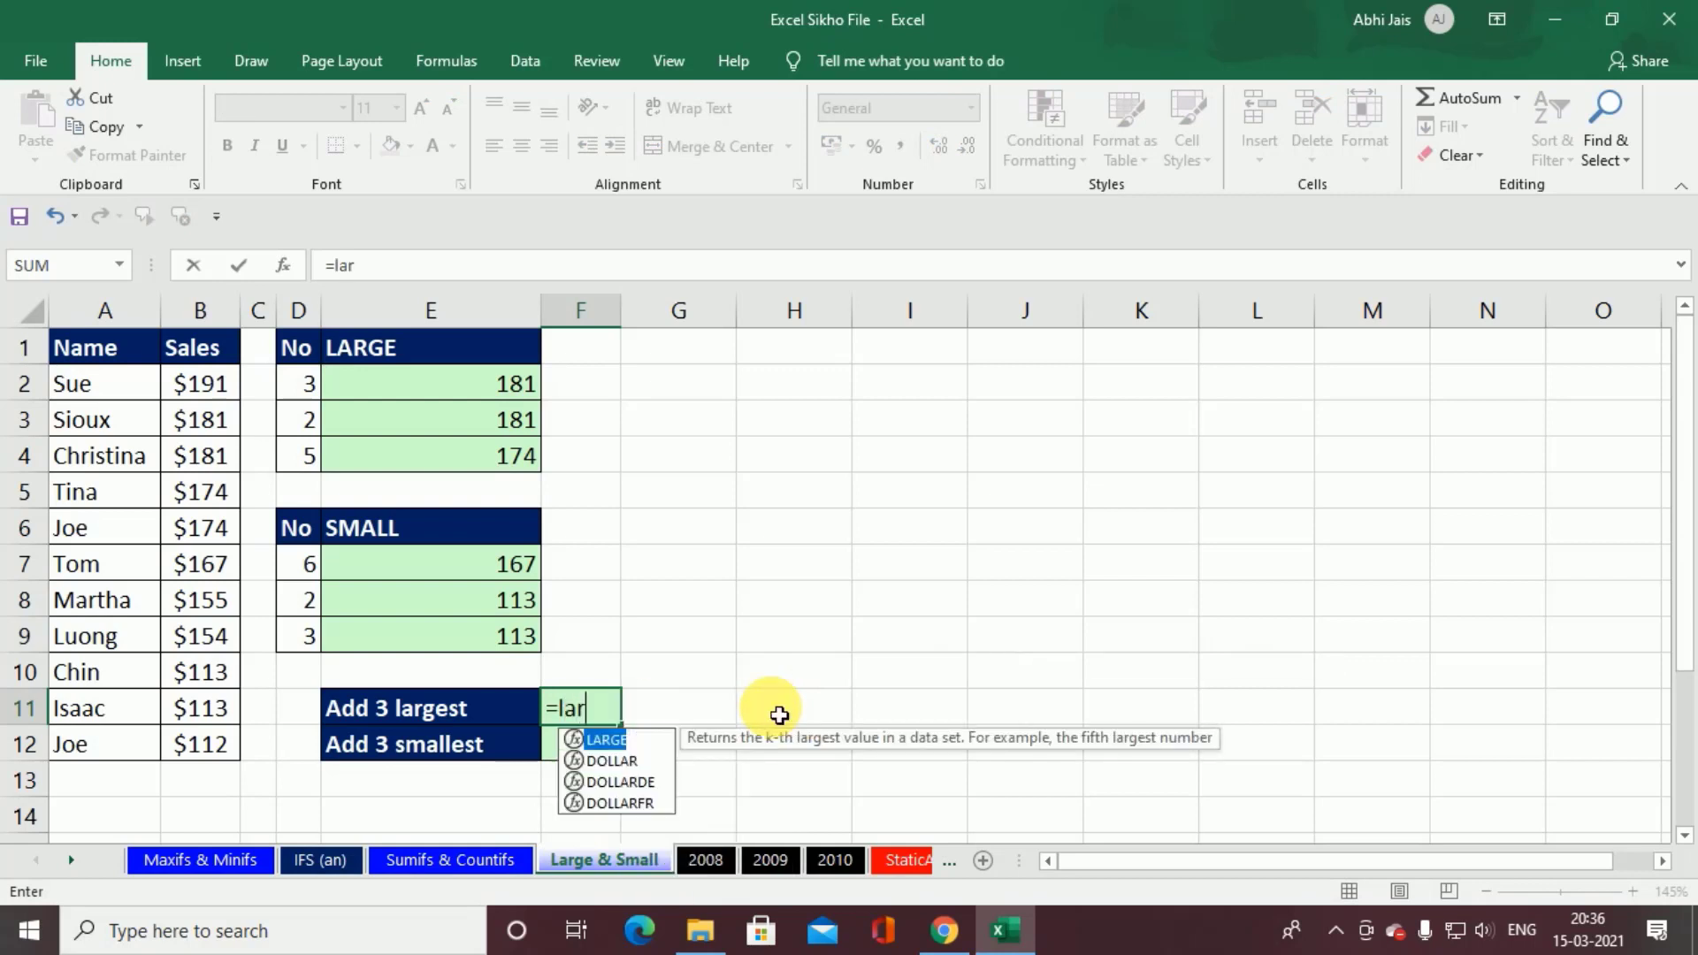
key("Tab")
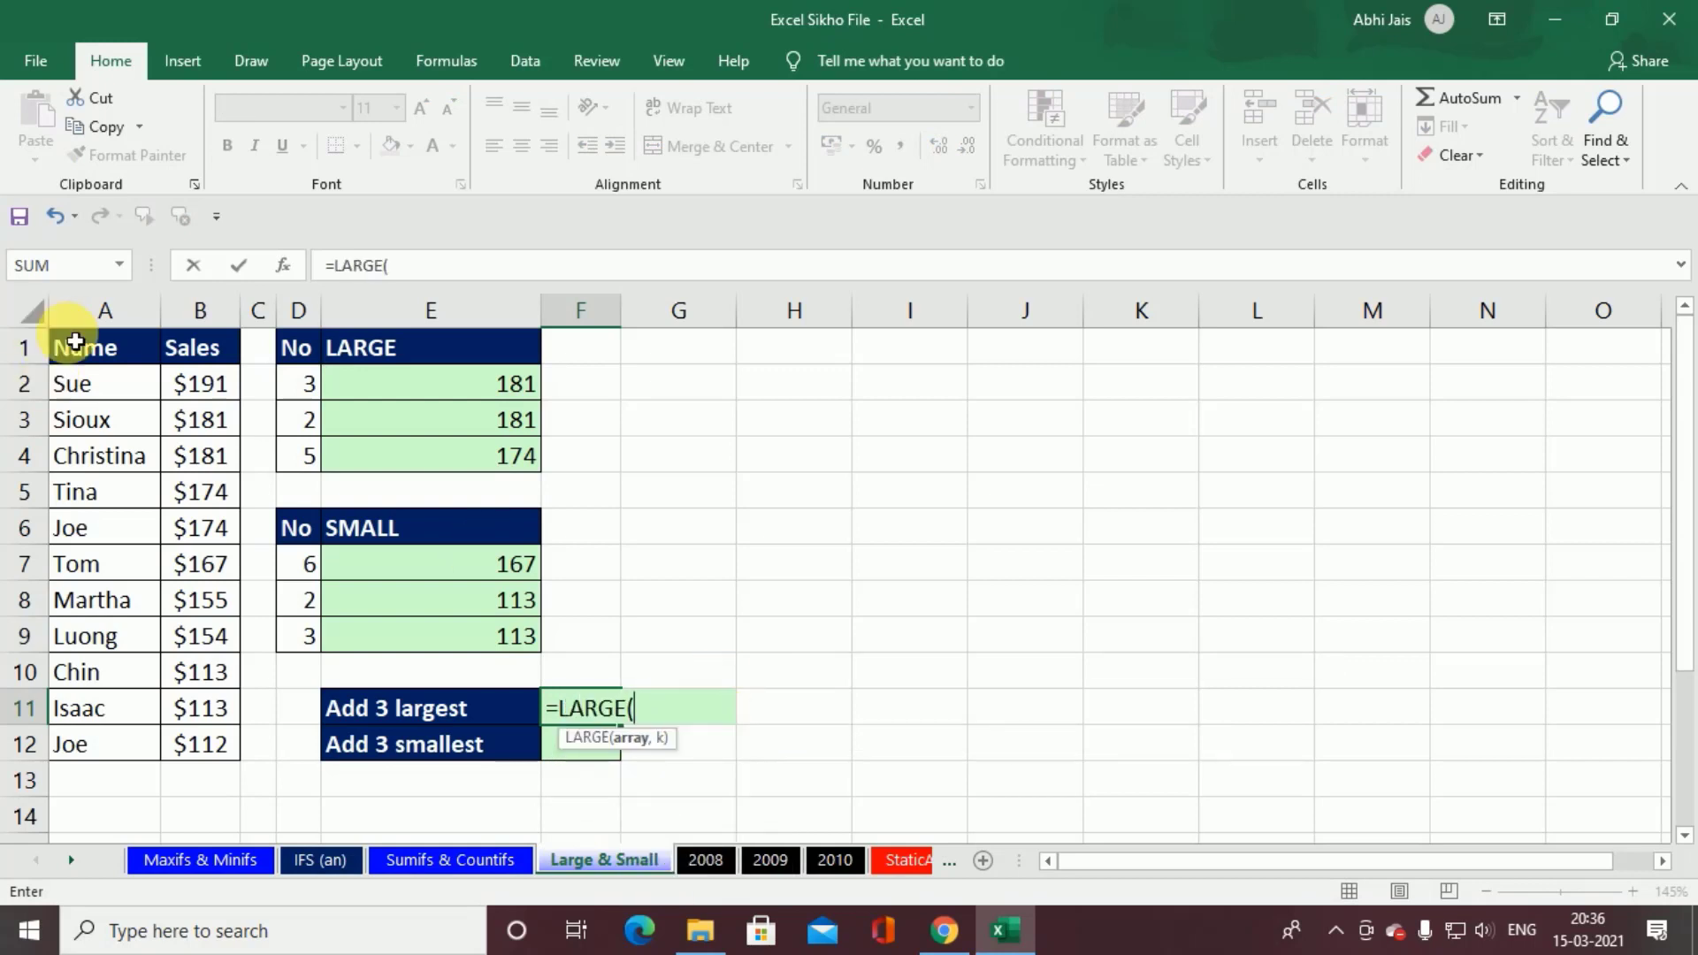
left_click_drag(226, 383, 232, 737)
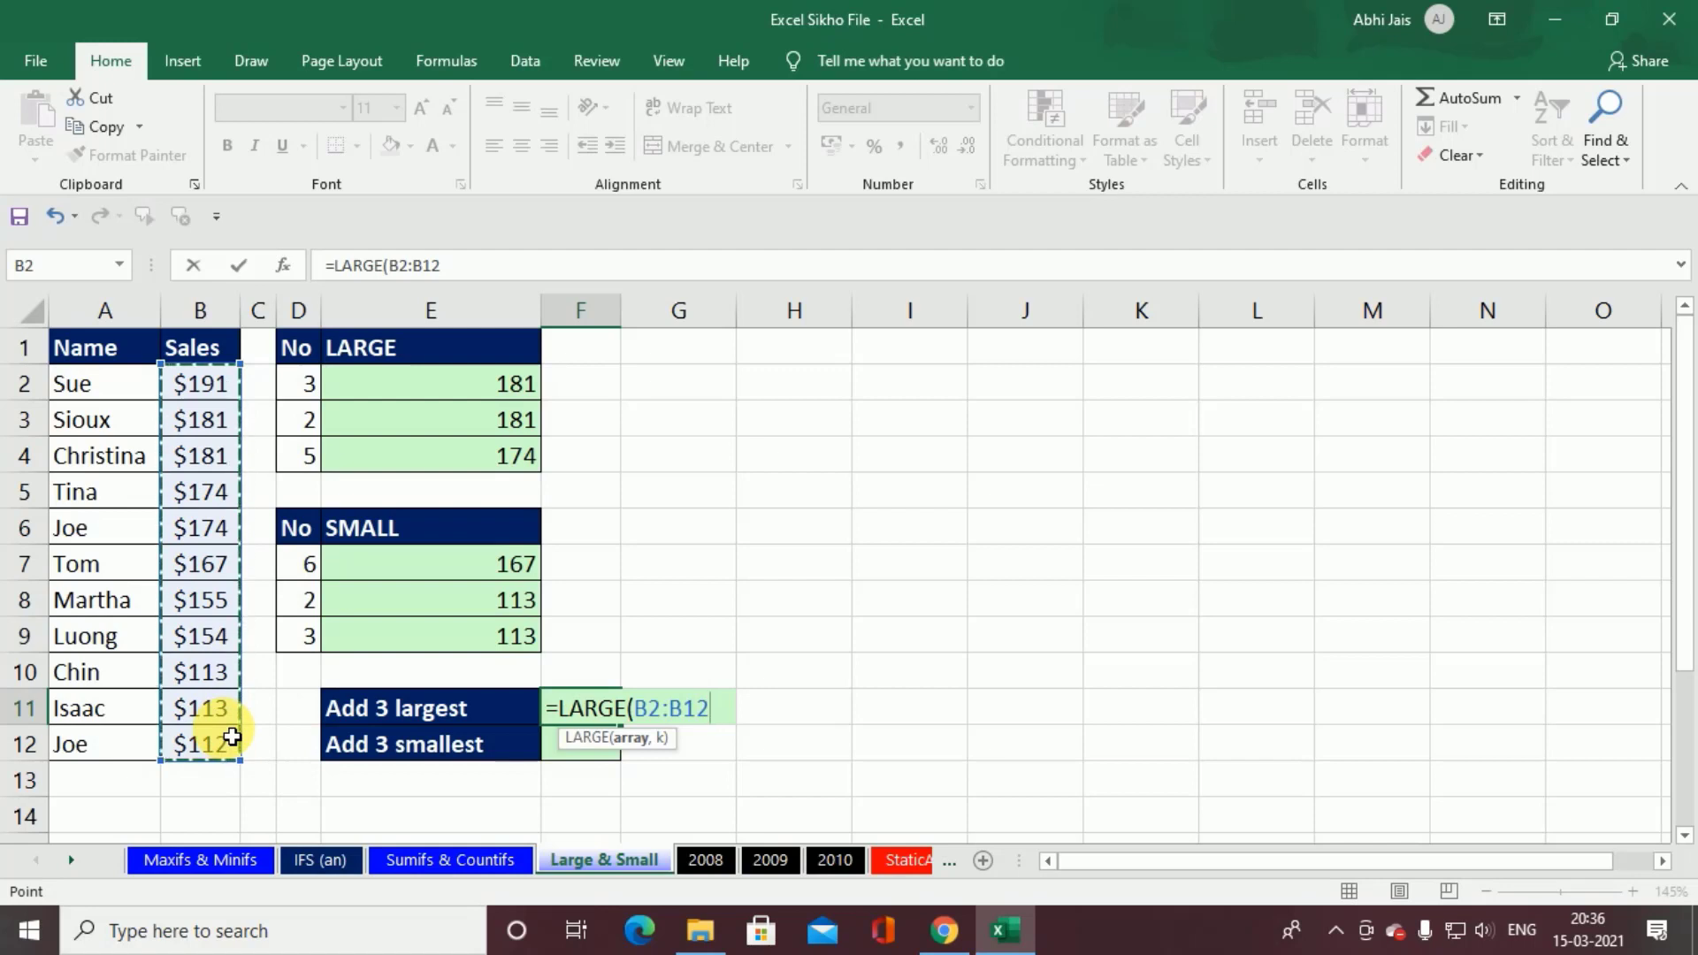
type(",1")
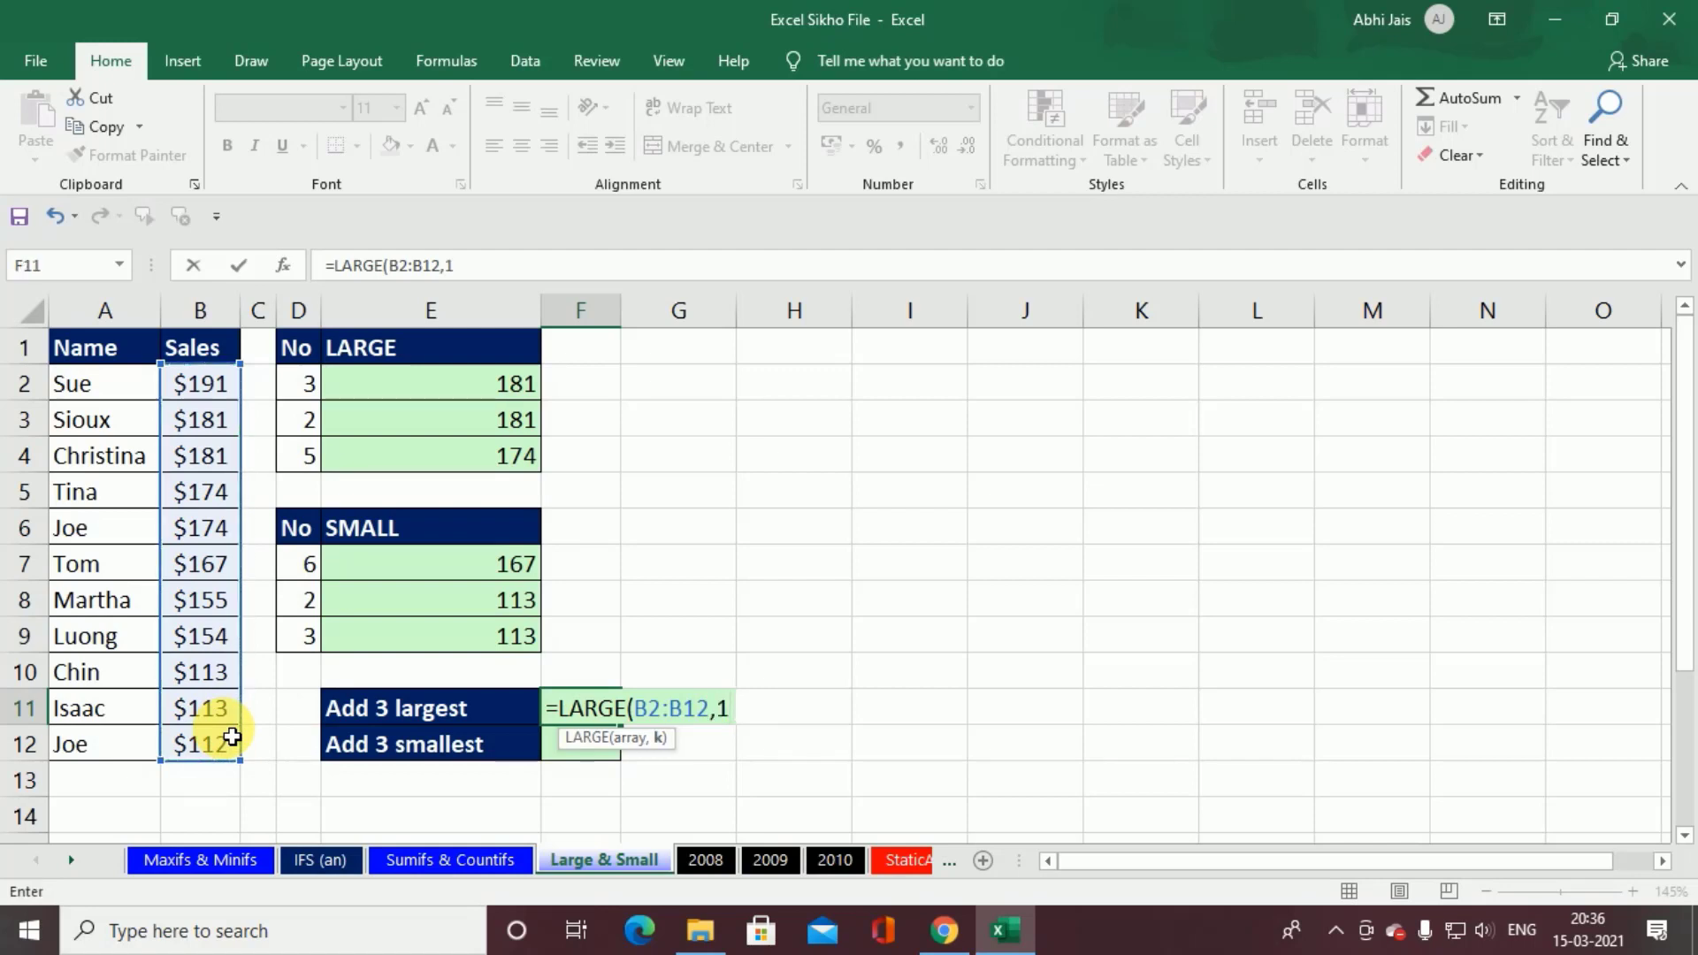
type(")+larg")
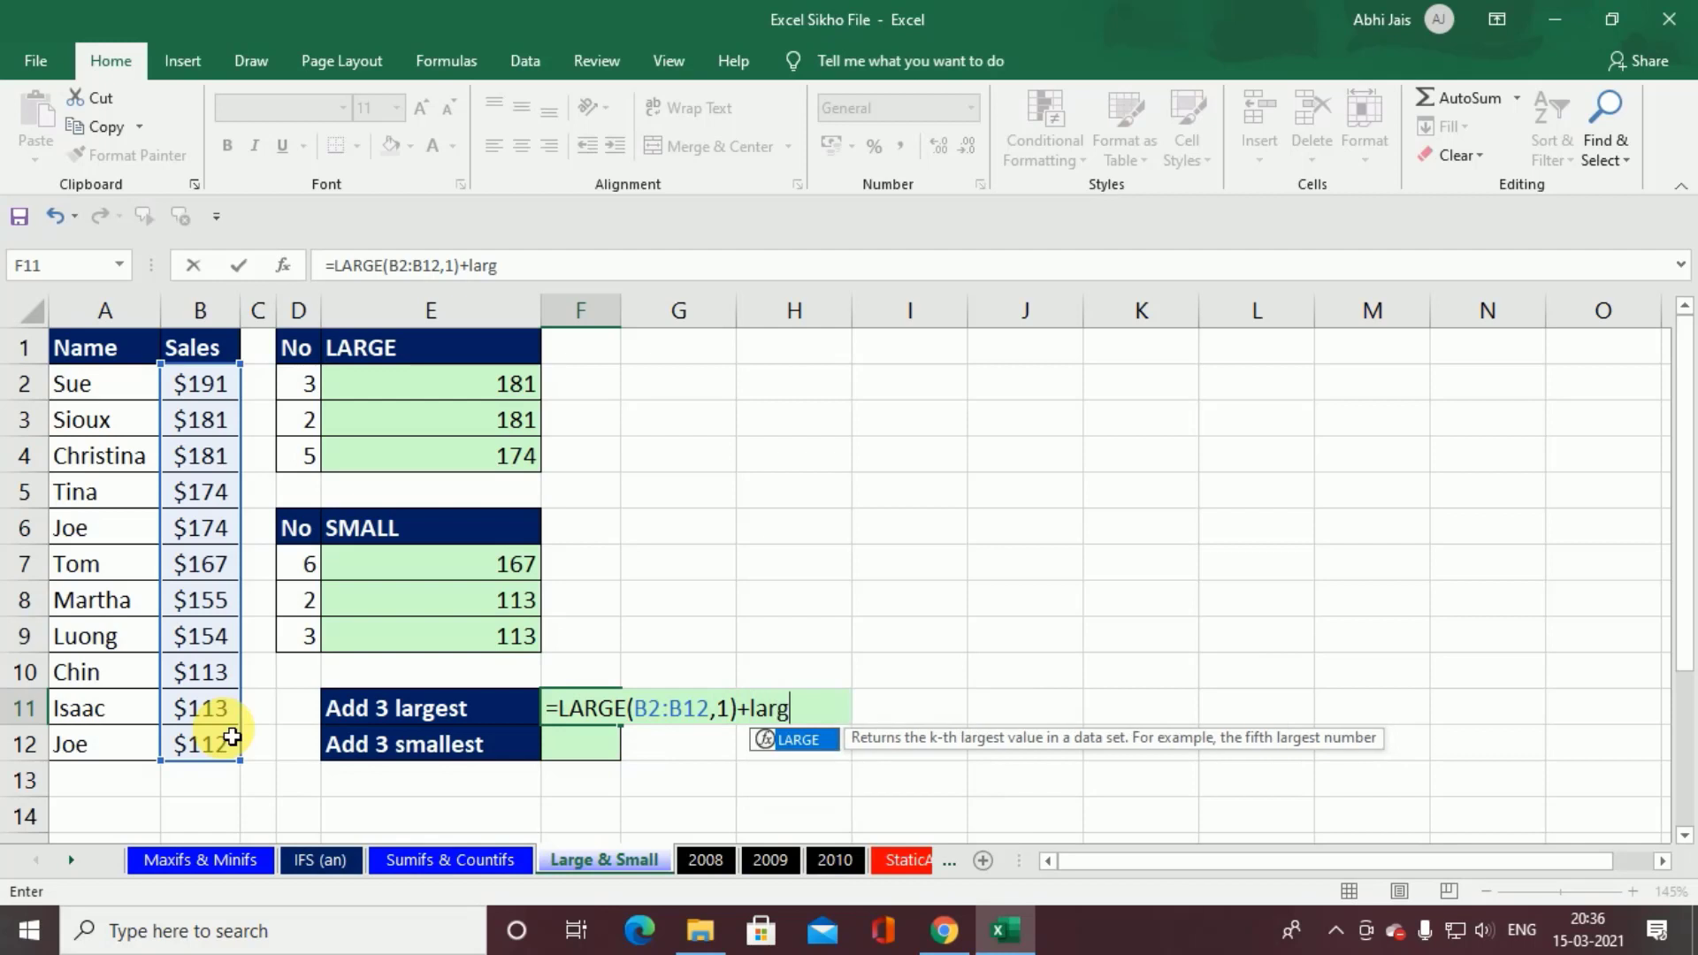
Step: Add the second-largest sales value to the F11 formula with the term LARGE(B2:B12,2), followed by another plus sign
key("Tab")
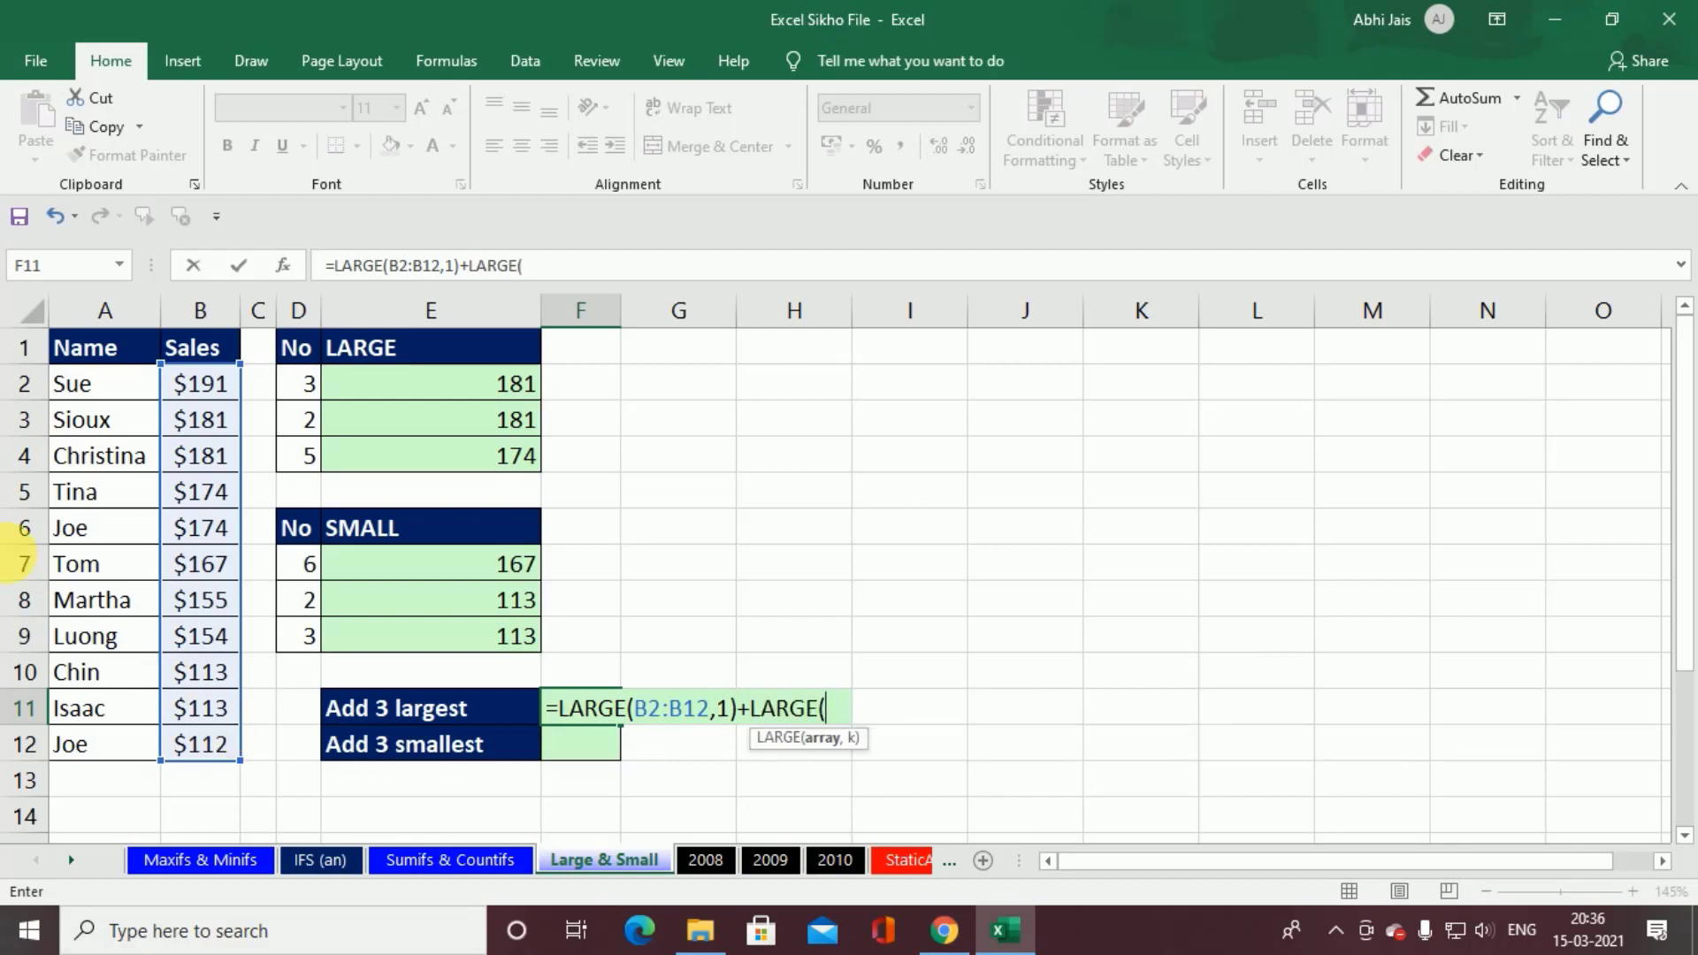
left_click_drag(235, 387, 222, 740)
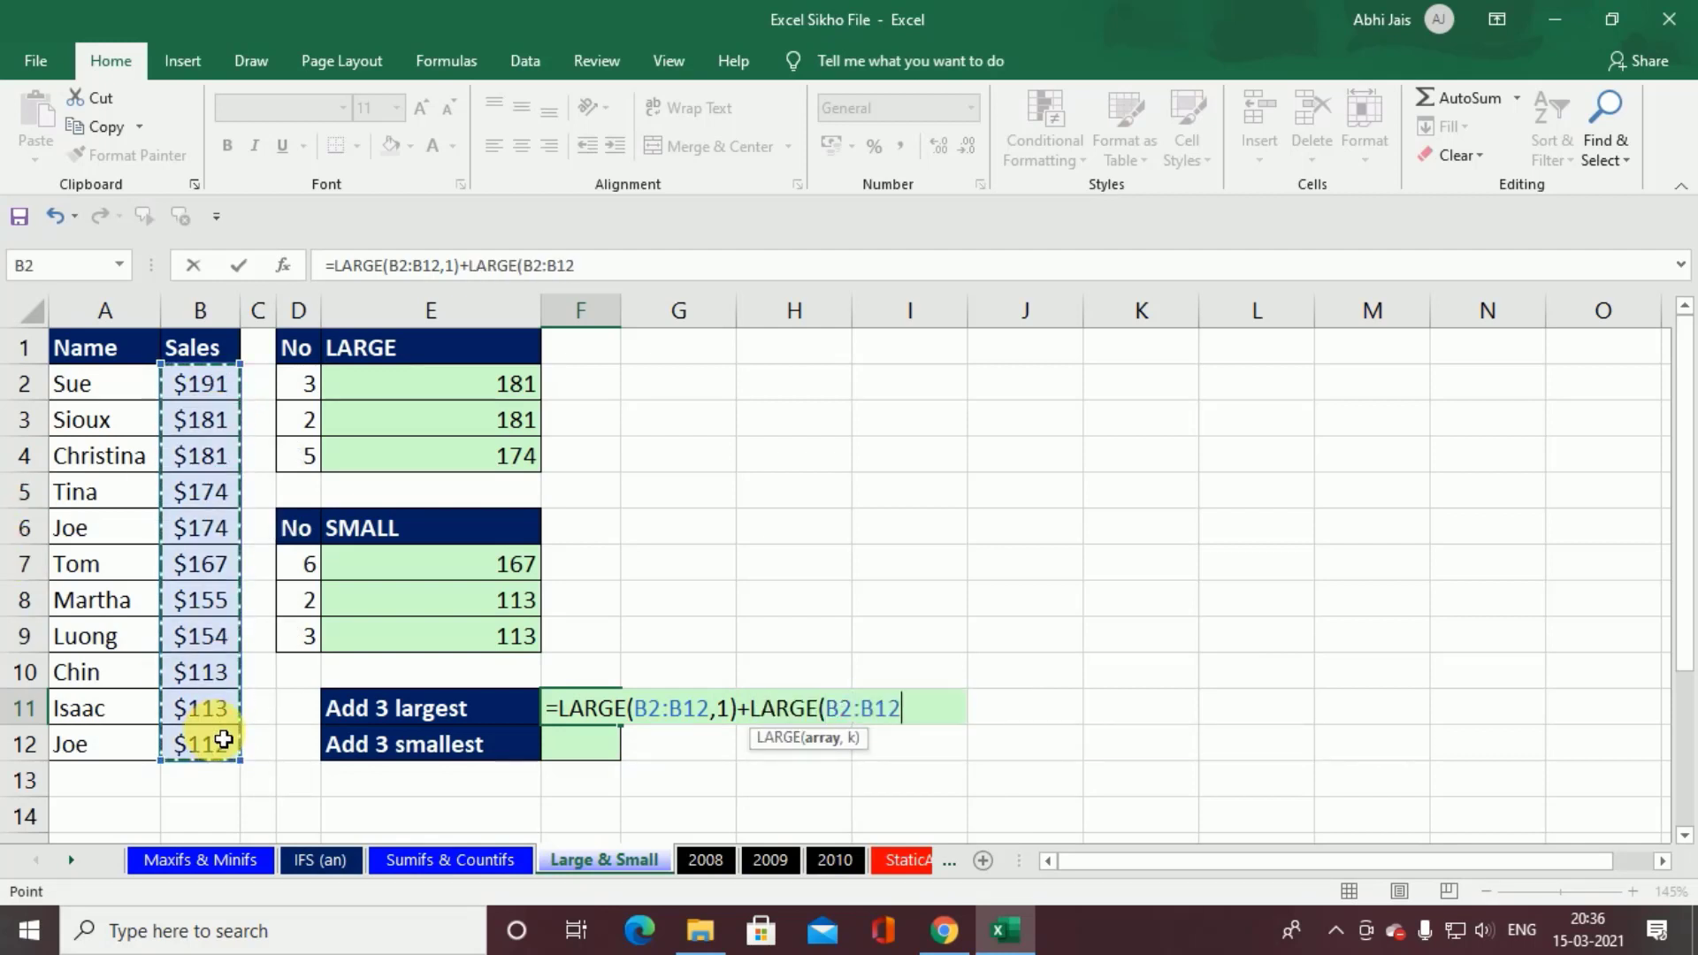
type(",")
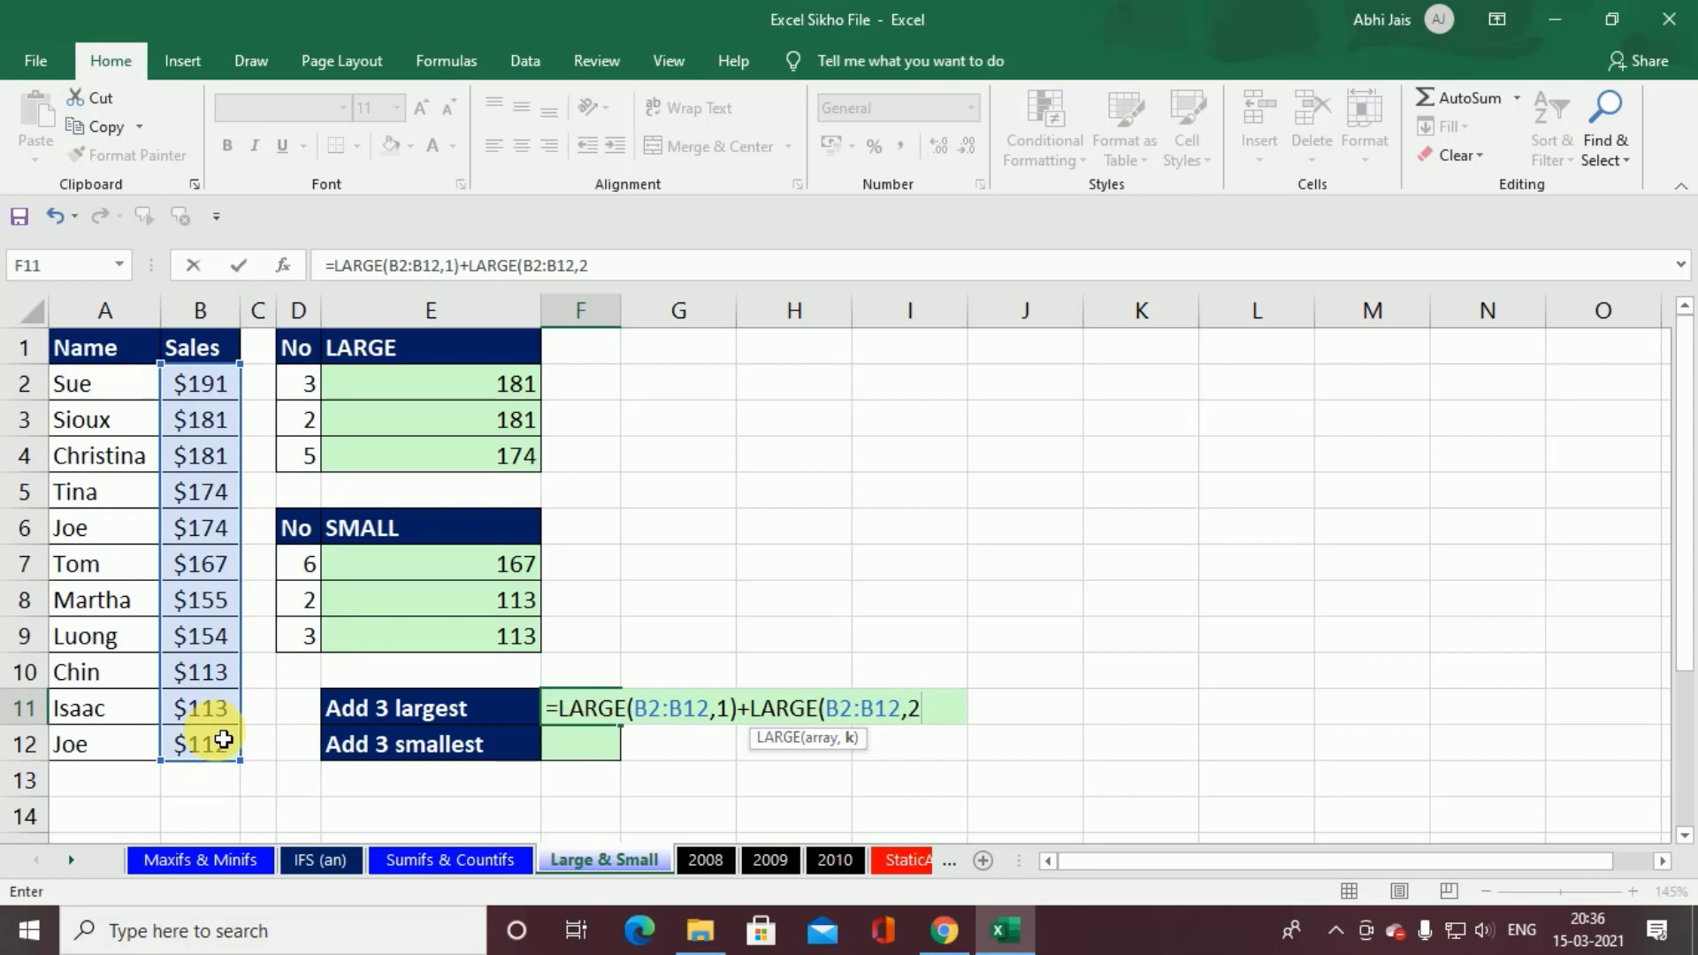
type("2)+")
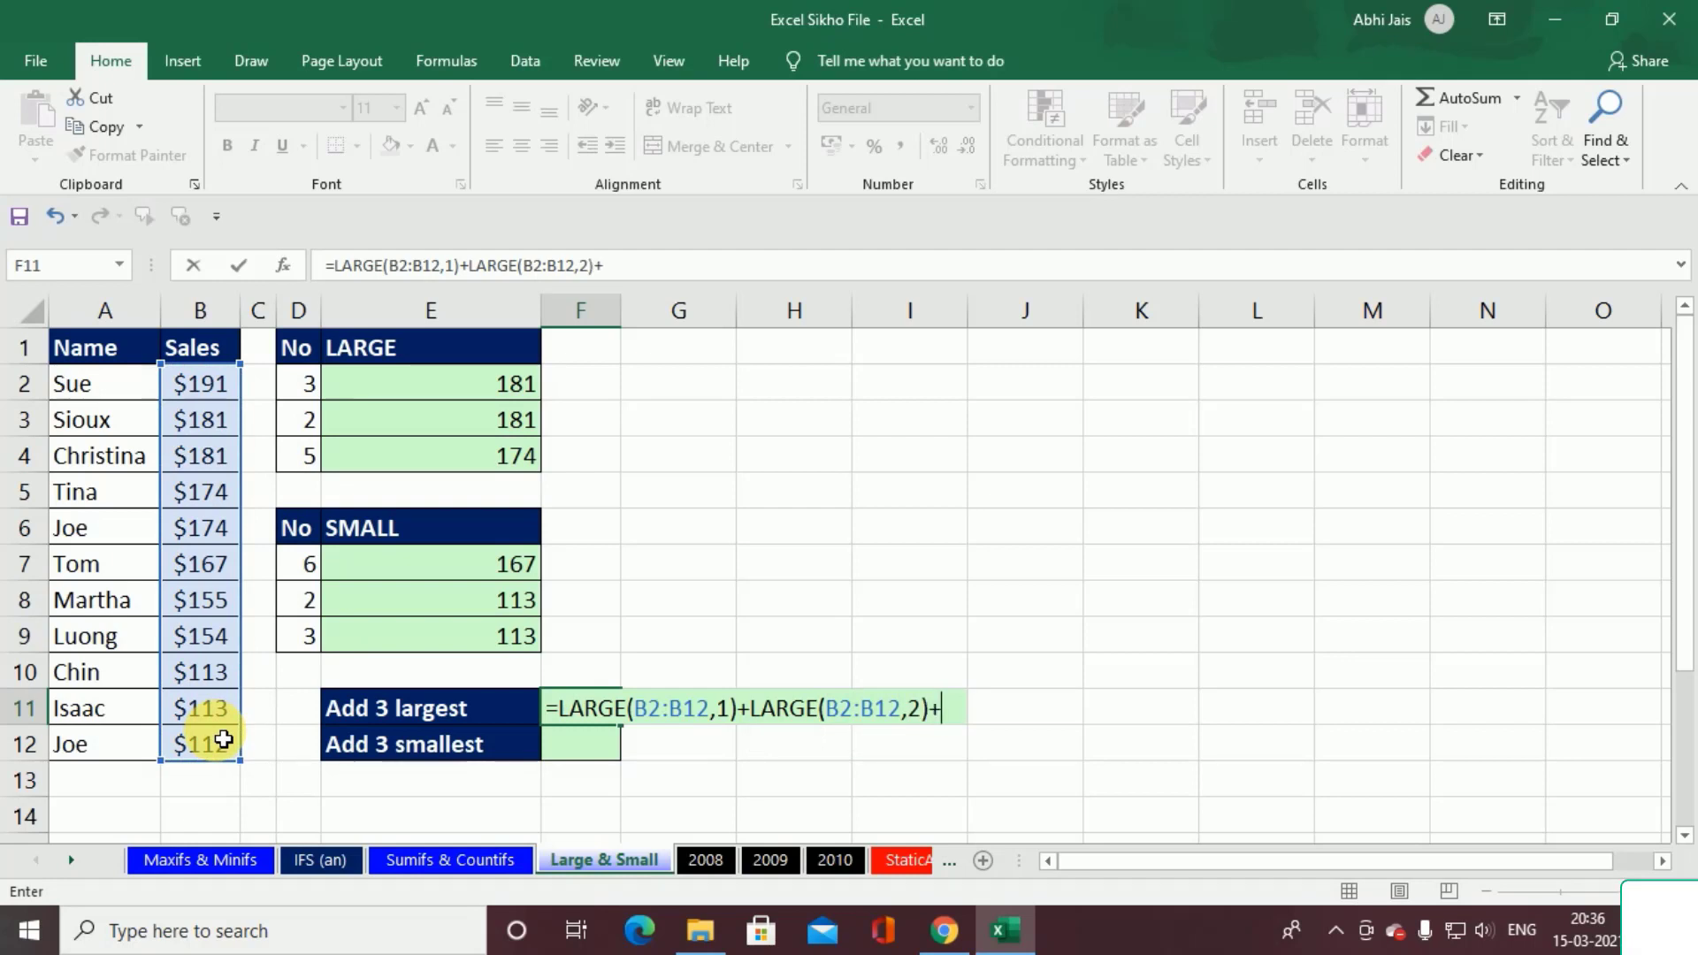
type("lar")
Step: Complete the F11 formula with the third-largest sales term LARGE(B2:B12,3) and accept the corrected closing parenthesis
key("Tab")
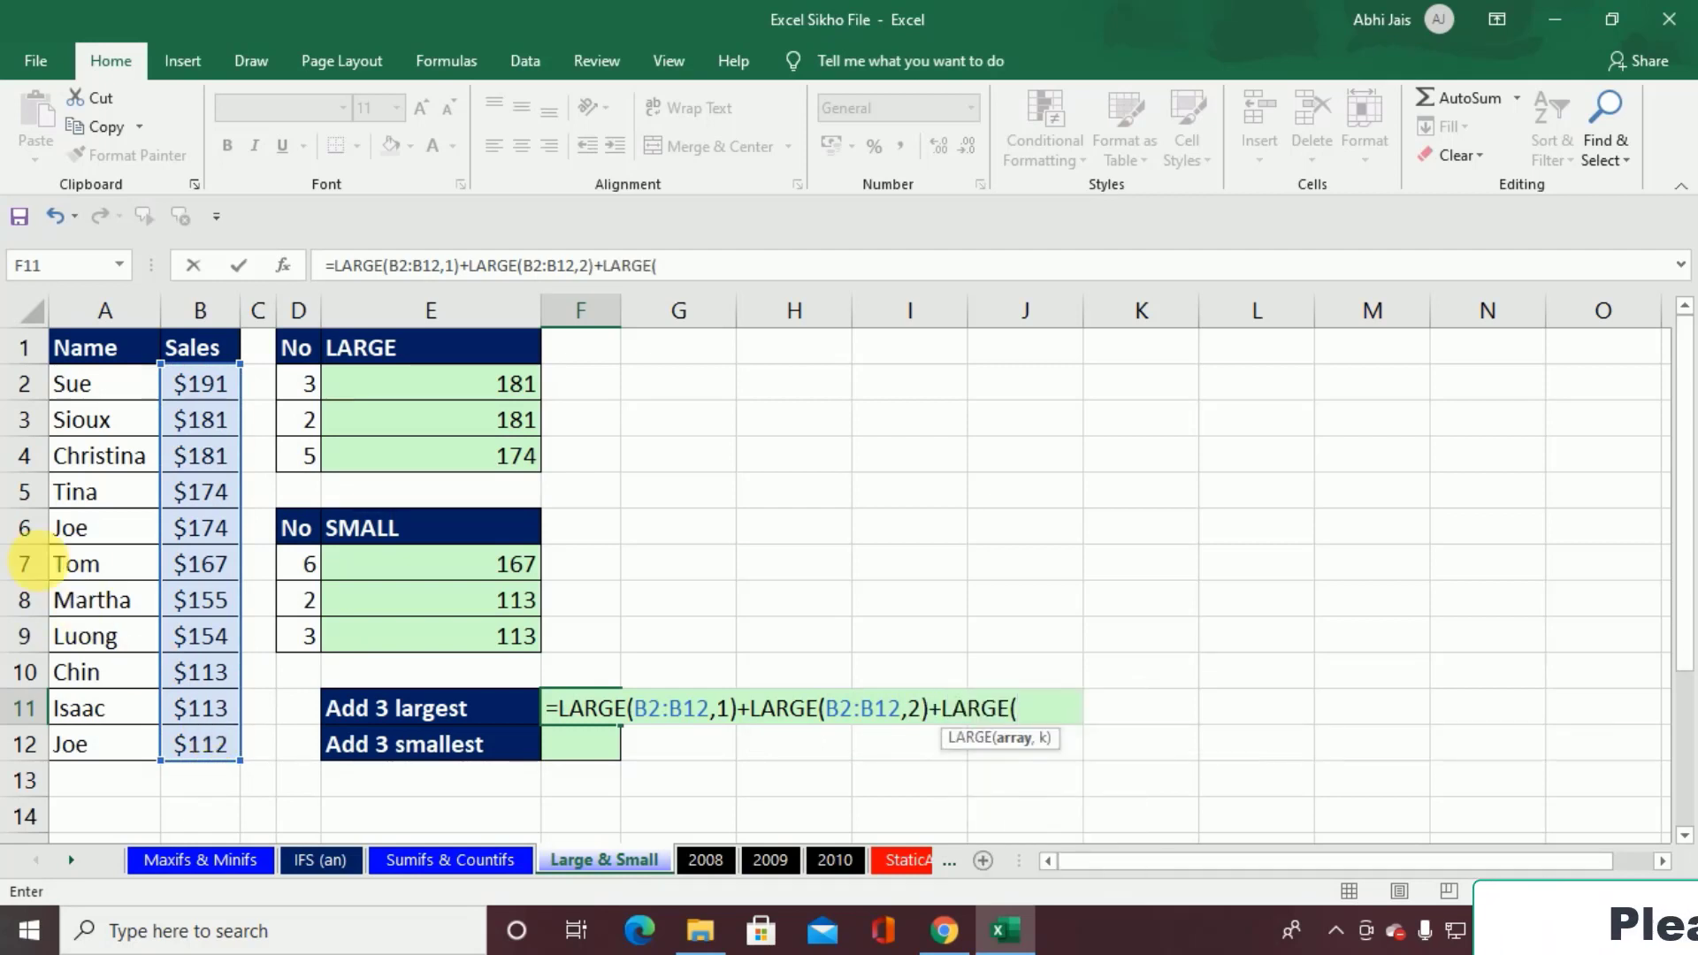
left_click_drag(201, 383, 221, 753)
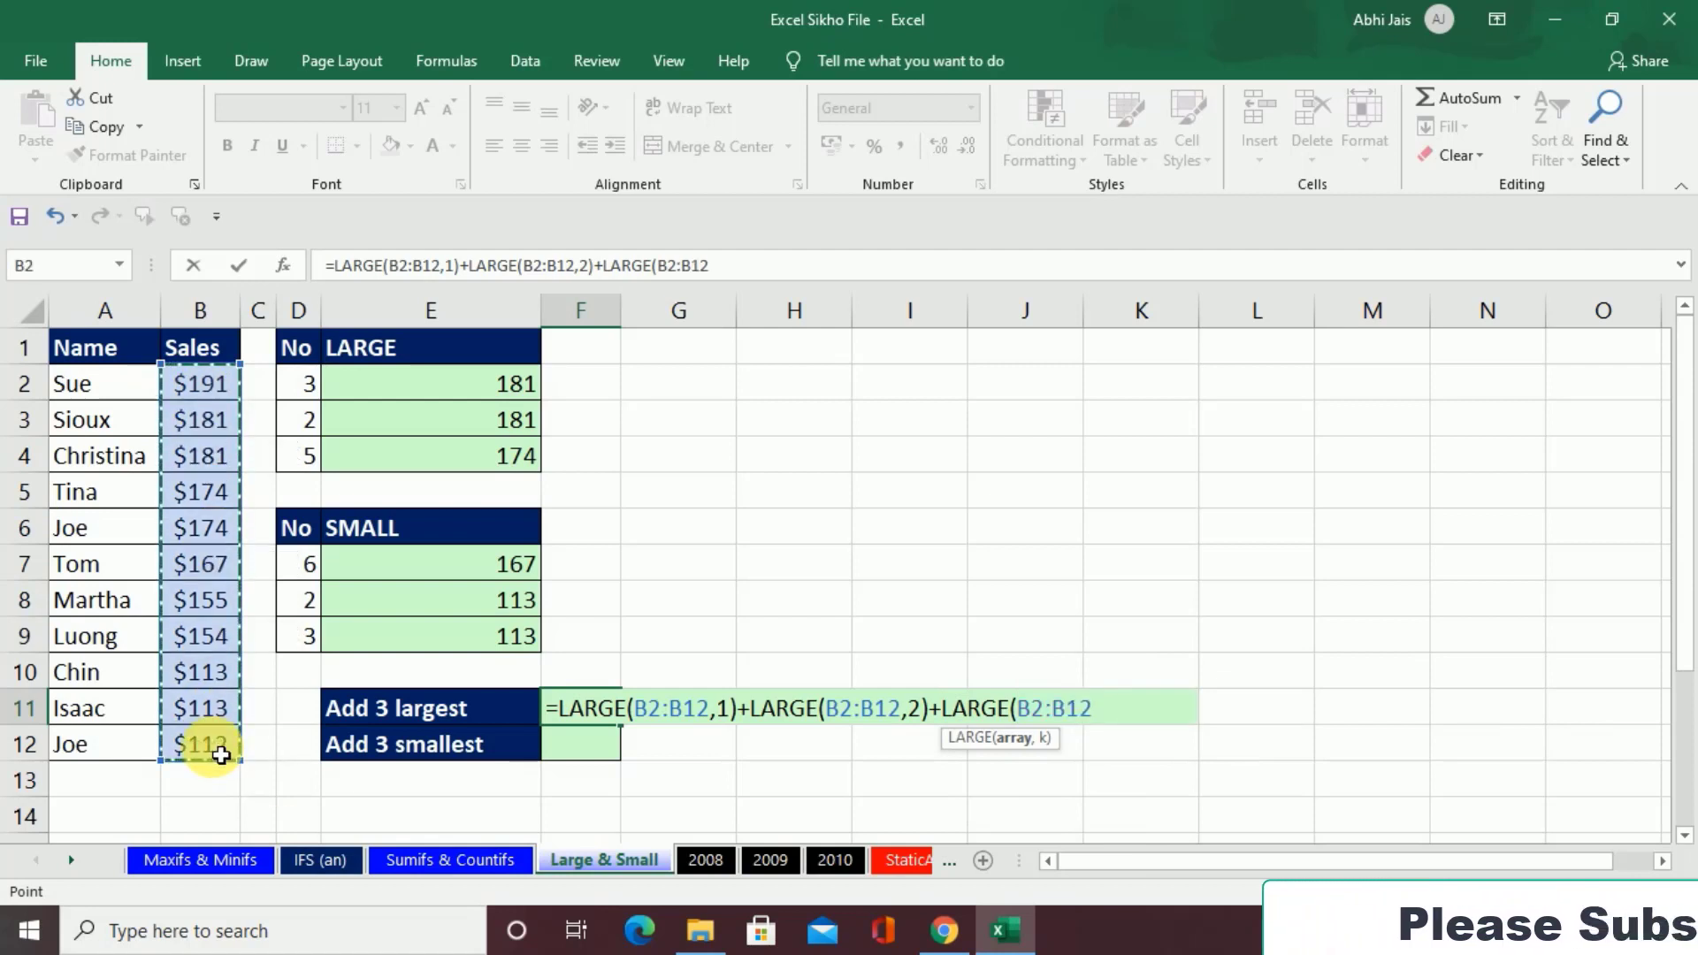
type(",3")
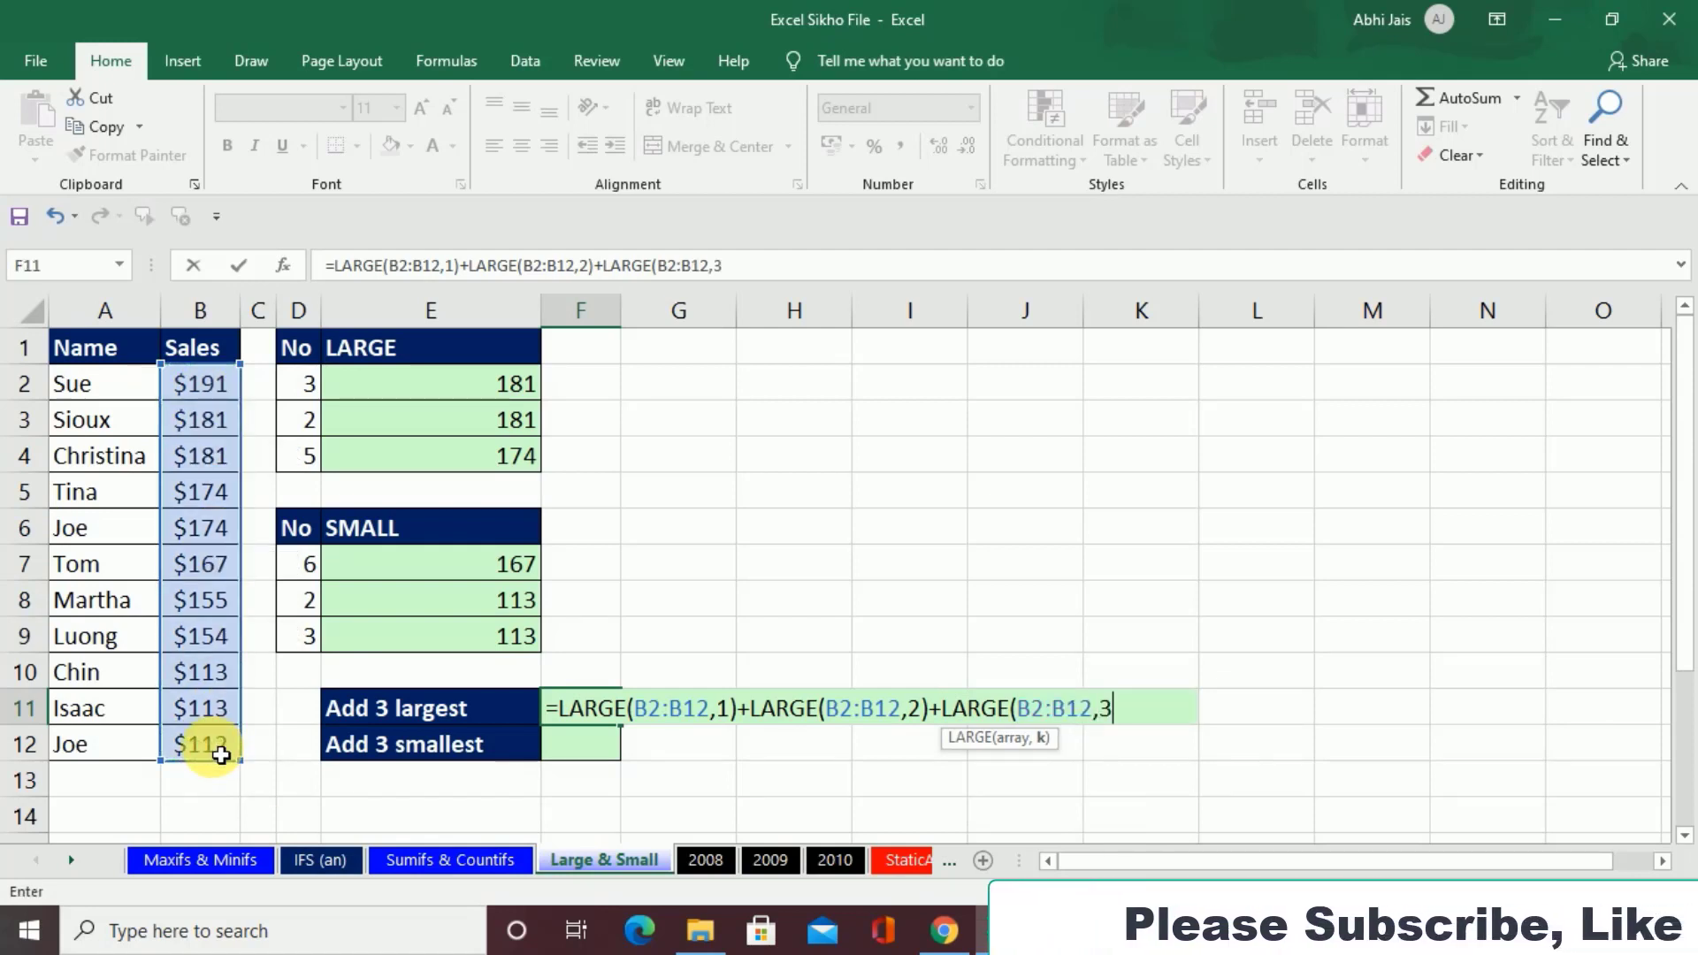
key("Return")
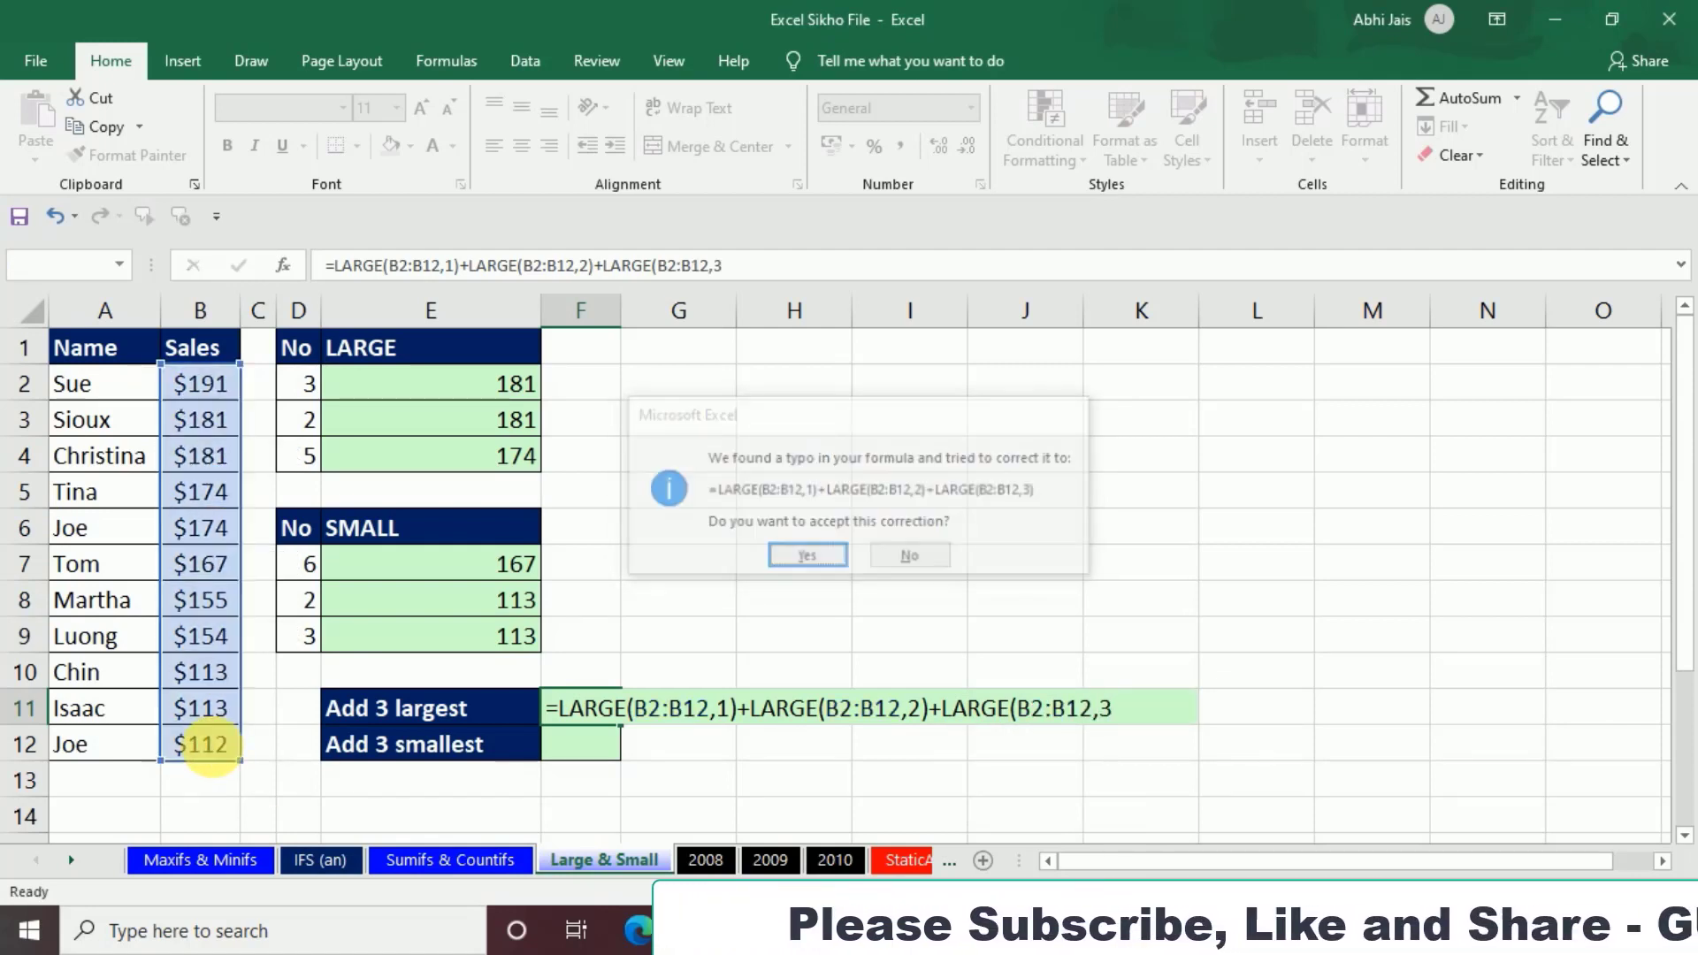
key("Return")
key("Up")
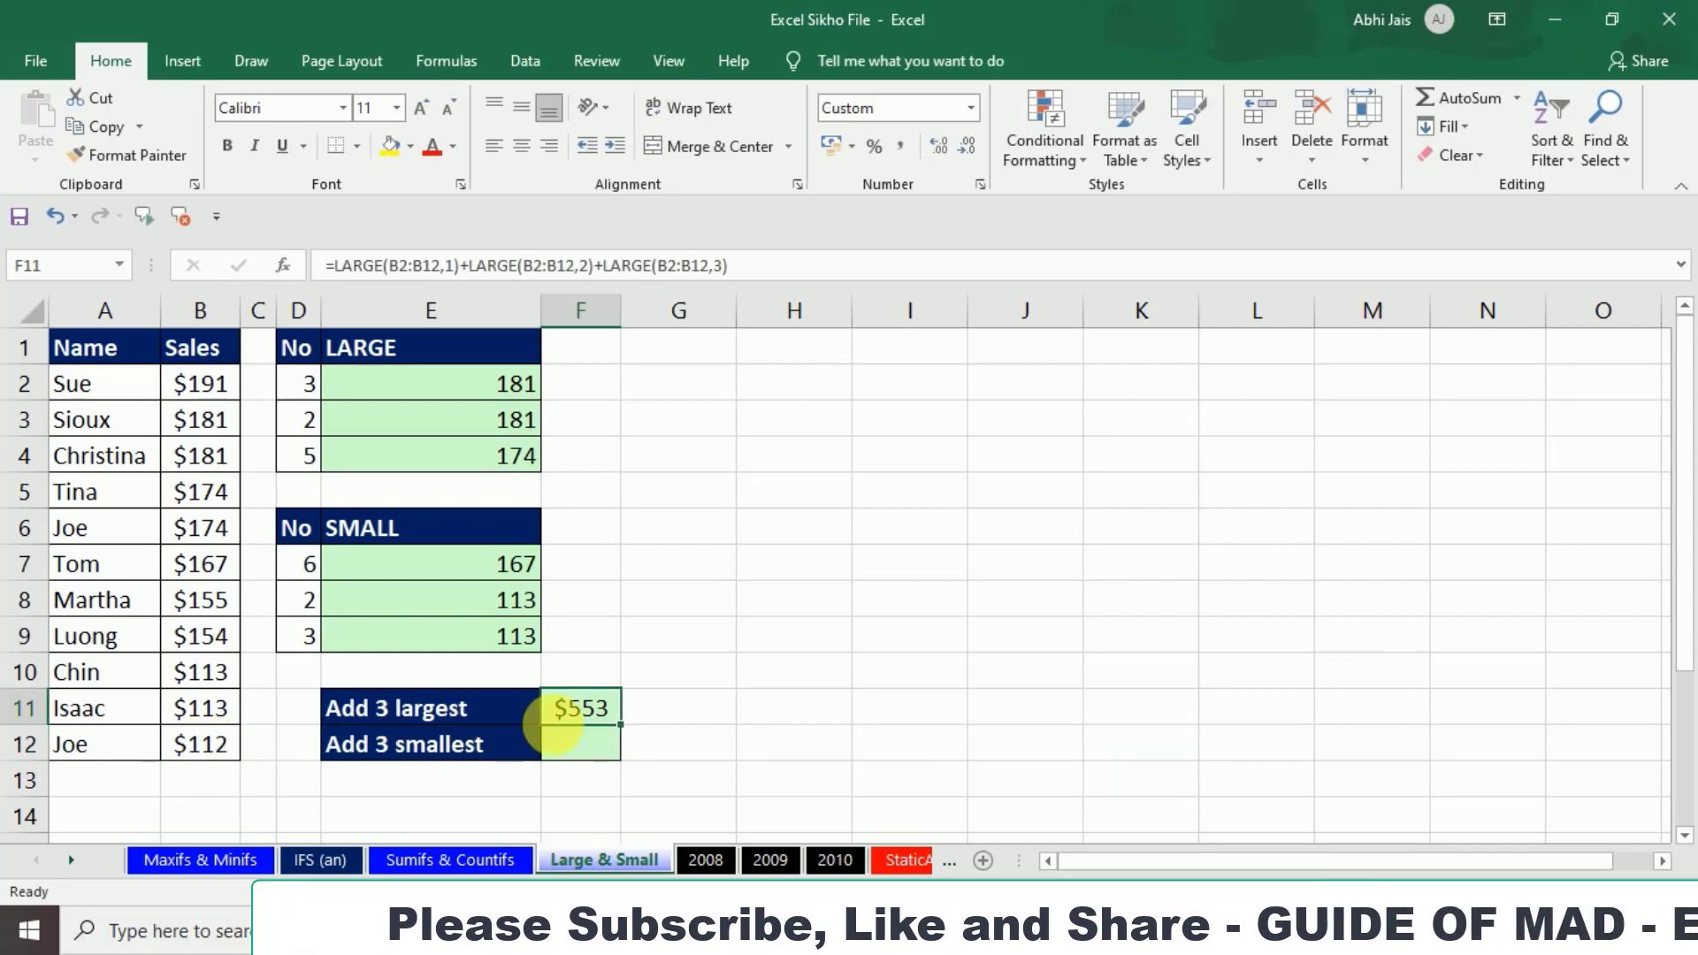
Step: Start an alternative three-largest total in G11 with a LARGE function nested inside SUM
left_click(668, 717)
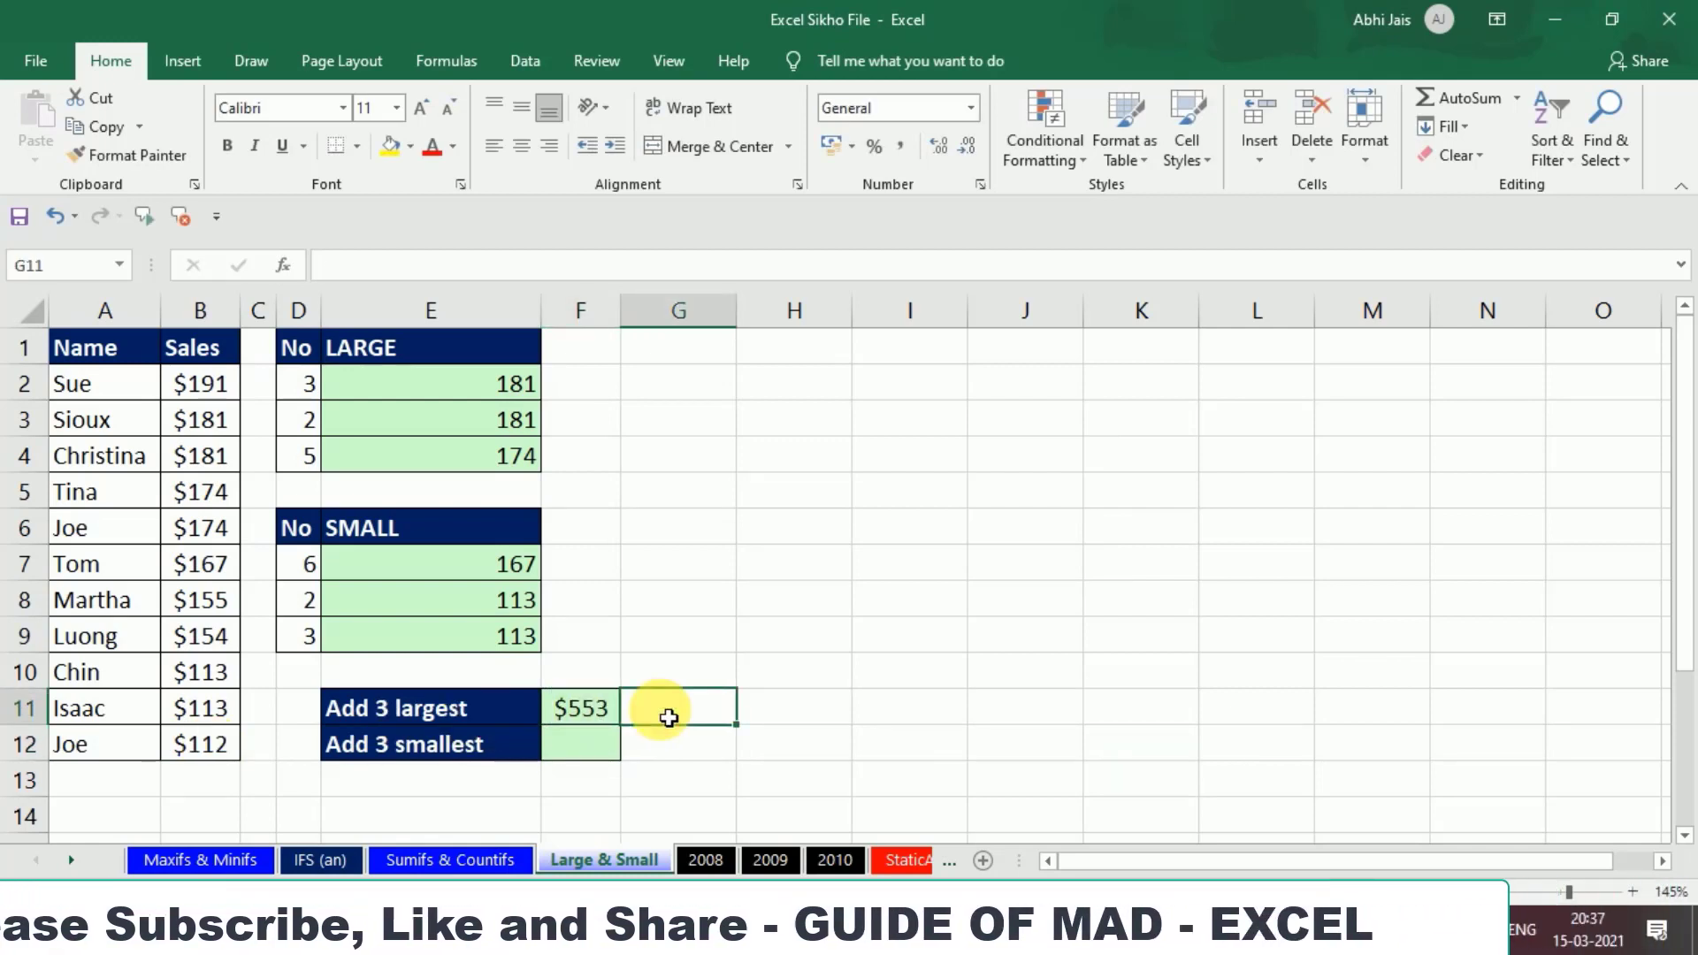
type("=")
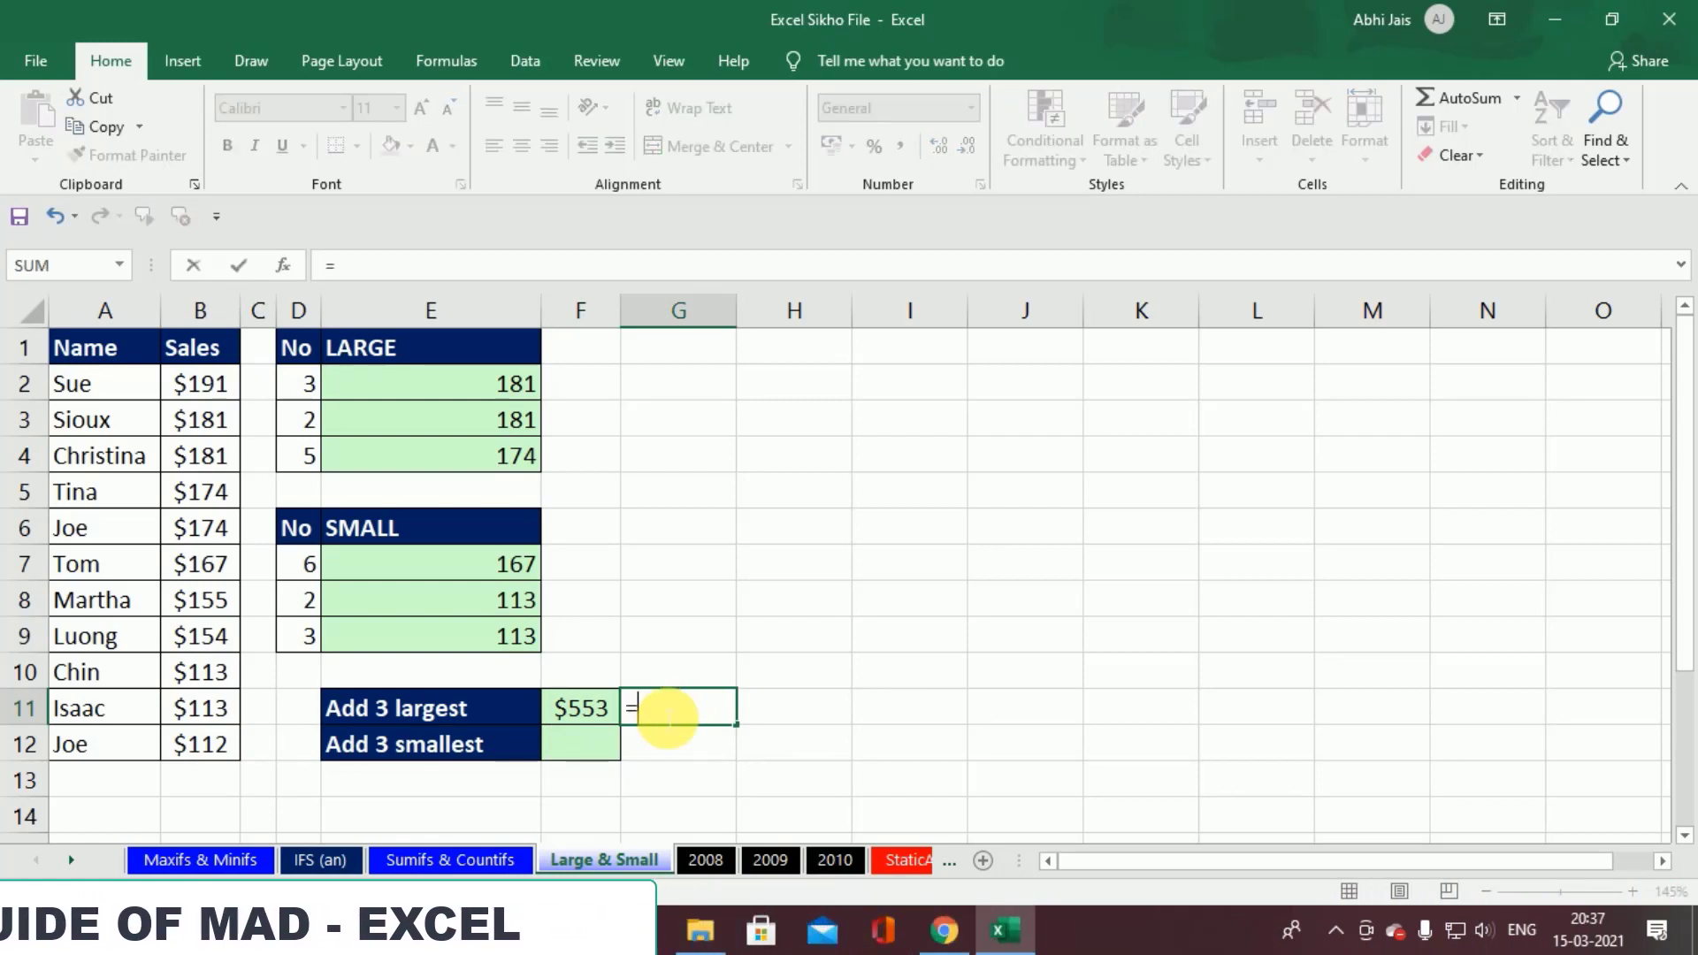
type("lar")
key("BackSpace")
key("BackSpace")
key("BackSpace")
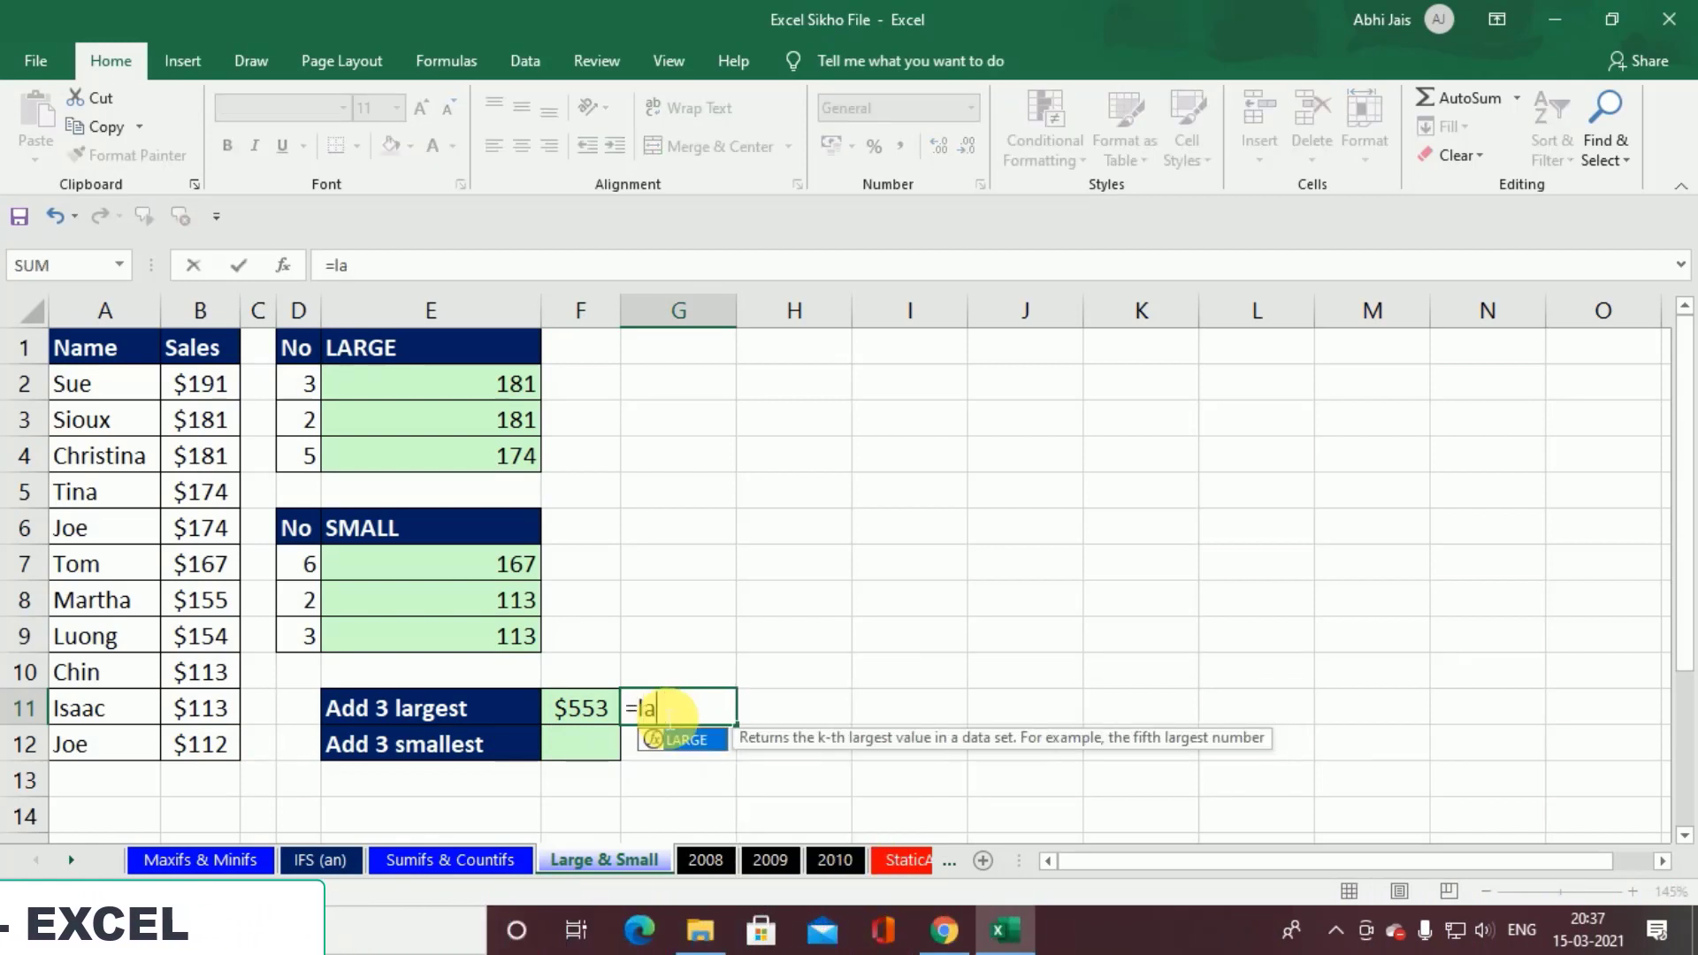
type("sum")
key("Tab")
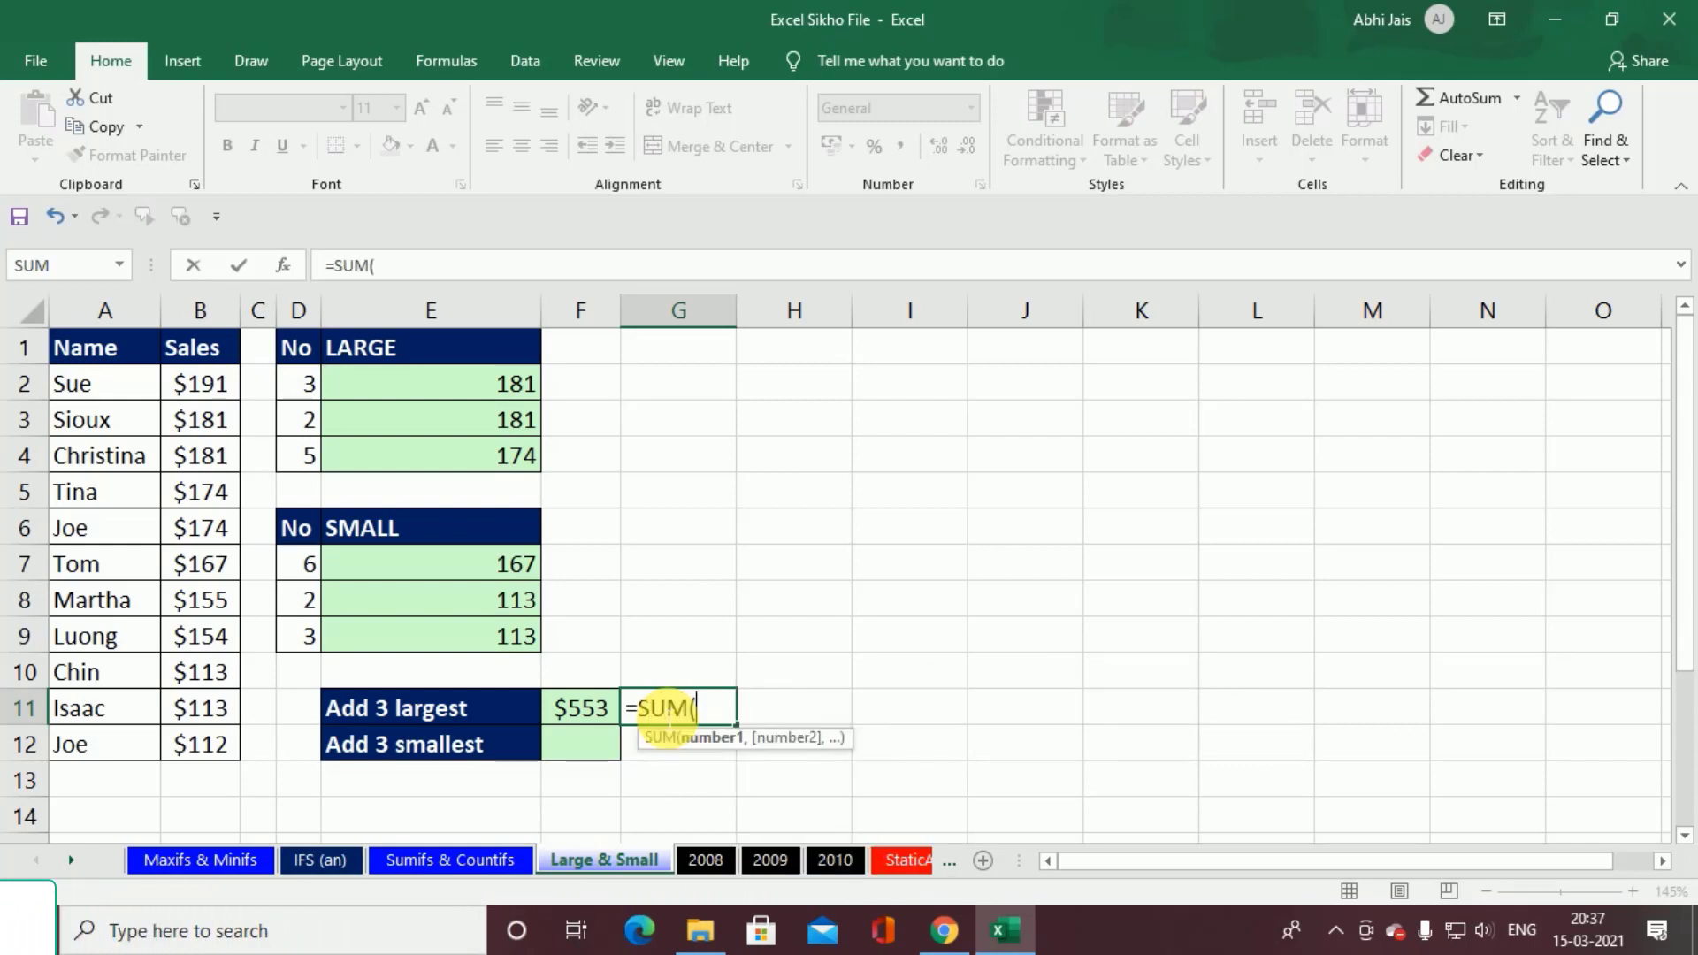
type("lar")
key("Tab")
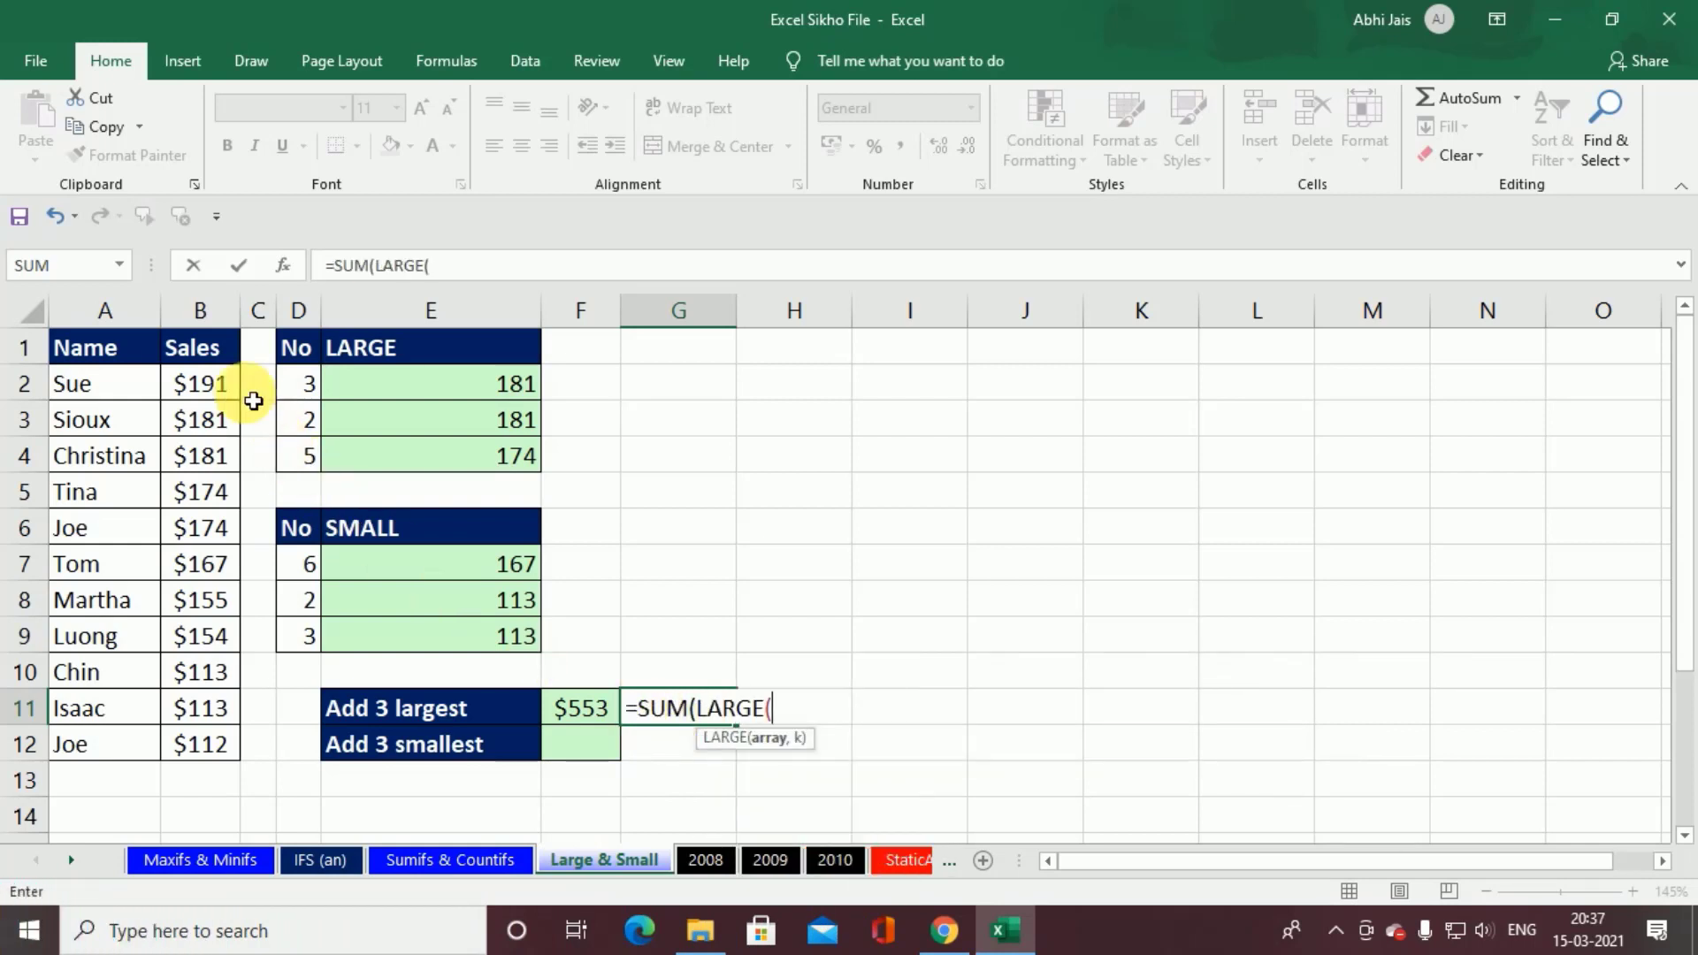
Step: Complete the G11 formula with B2:B12 as LARGE's array and the array constant {1,2,3} as k
left_click_drag(233, 385, 232, 746)
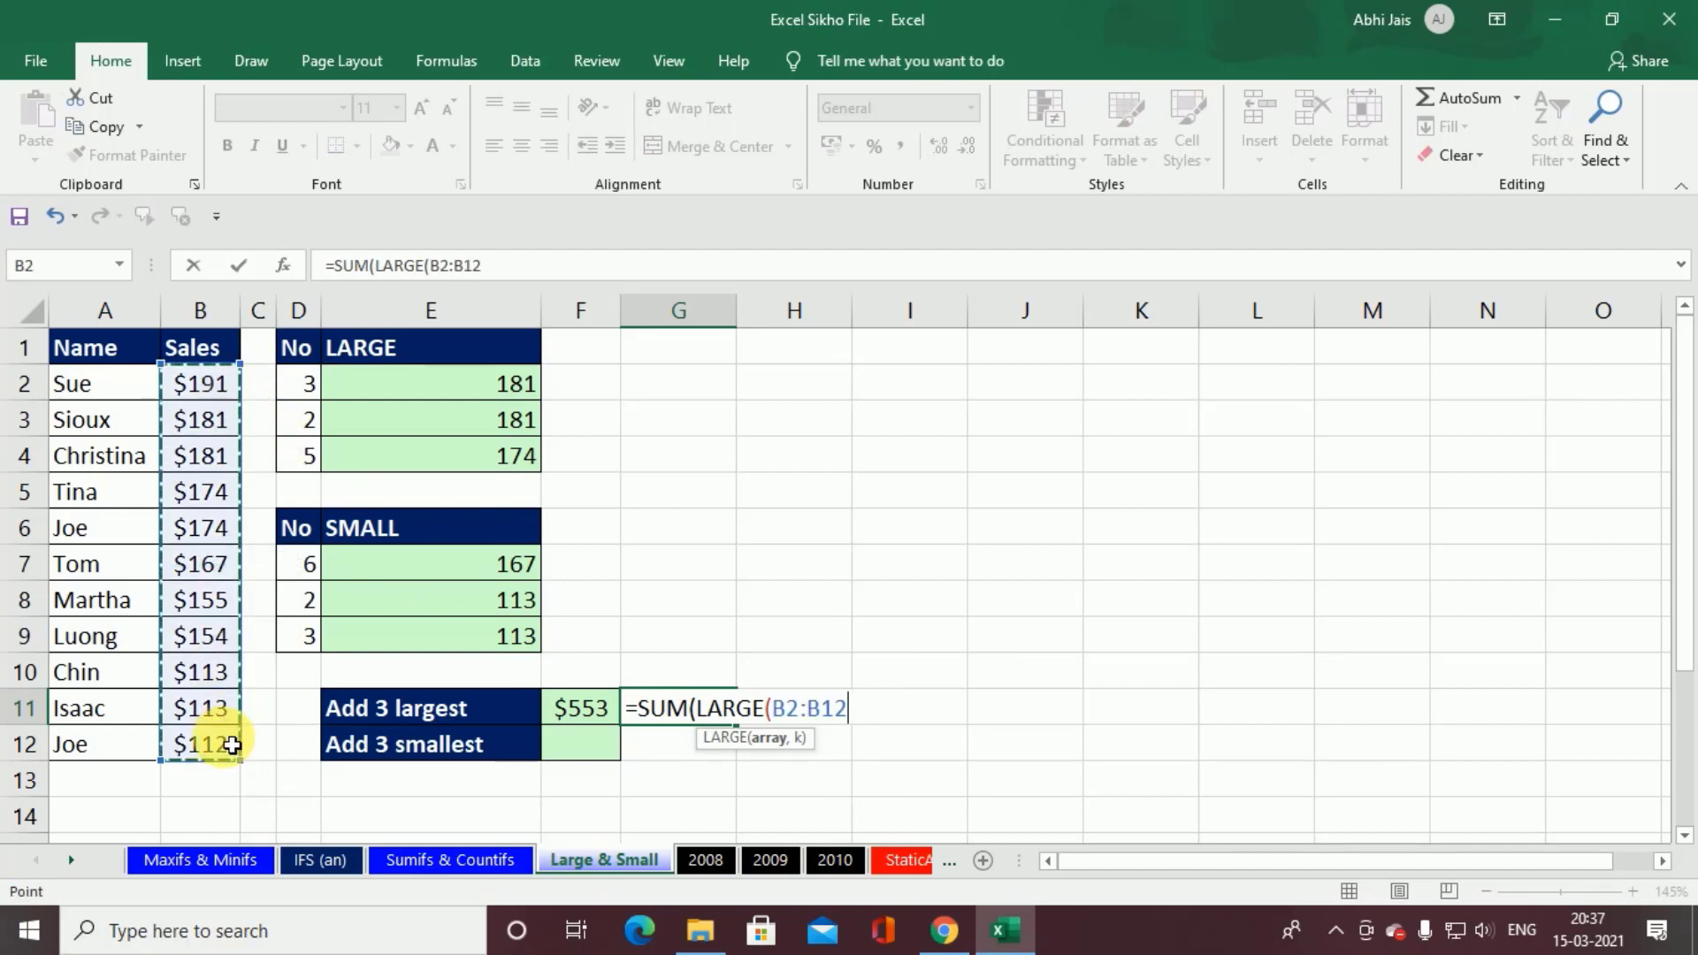
type(",{1,2,3")
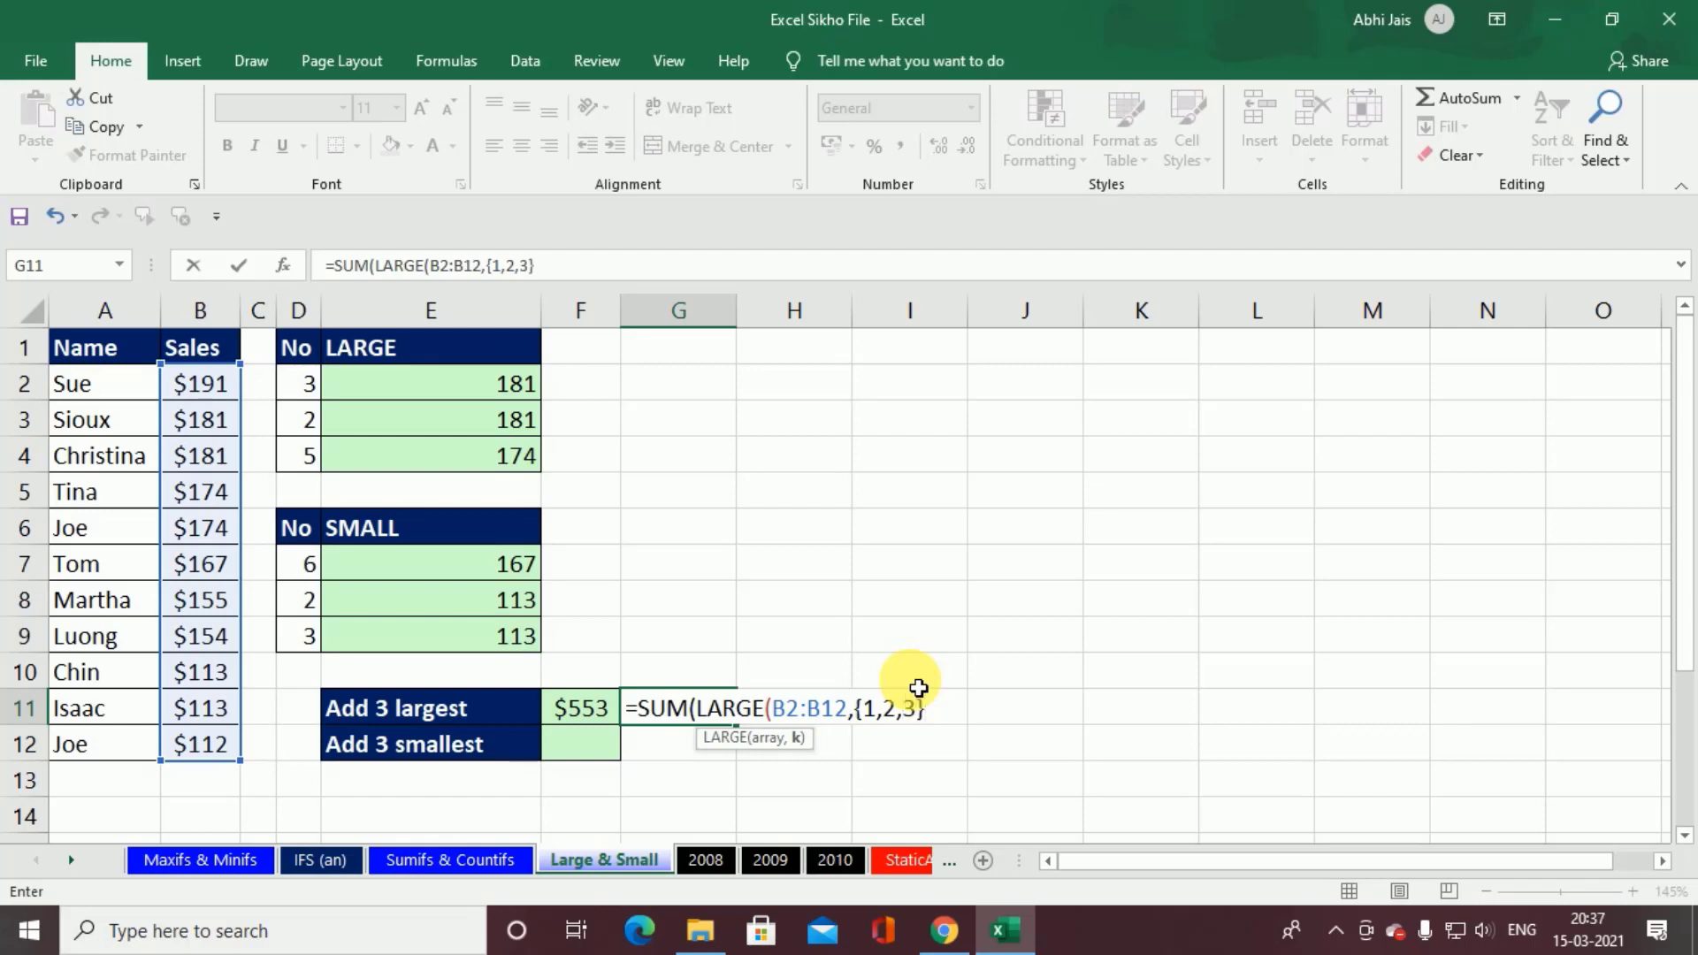
type(")")
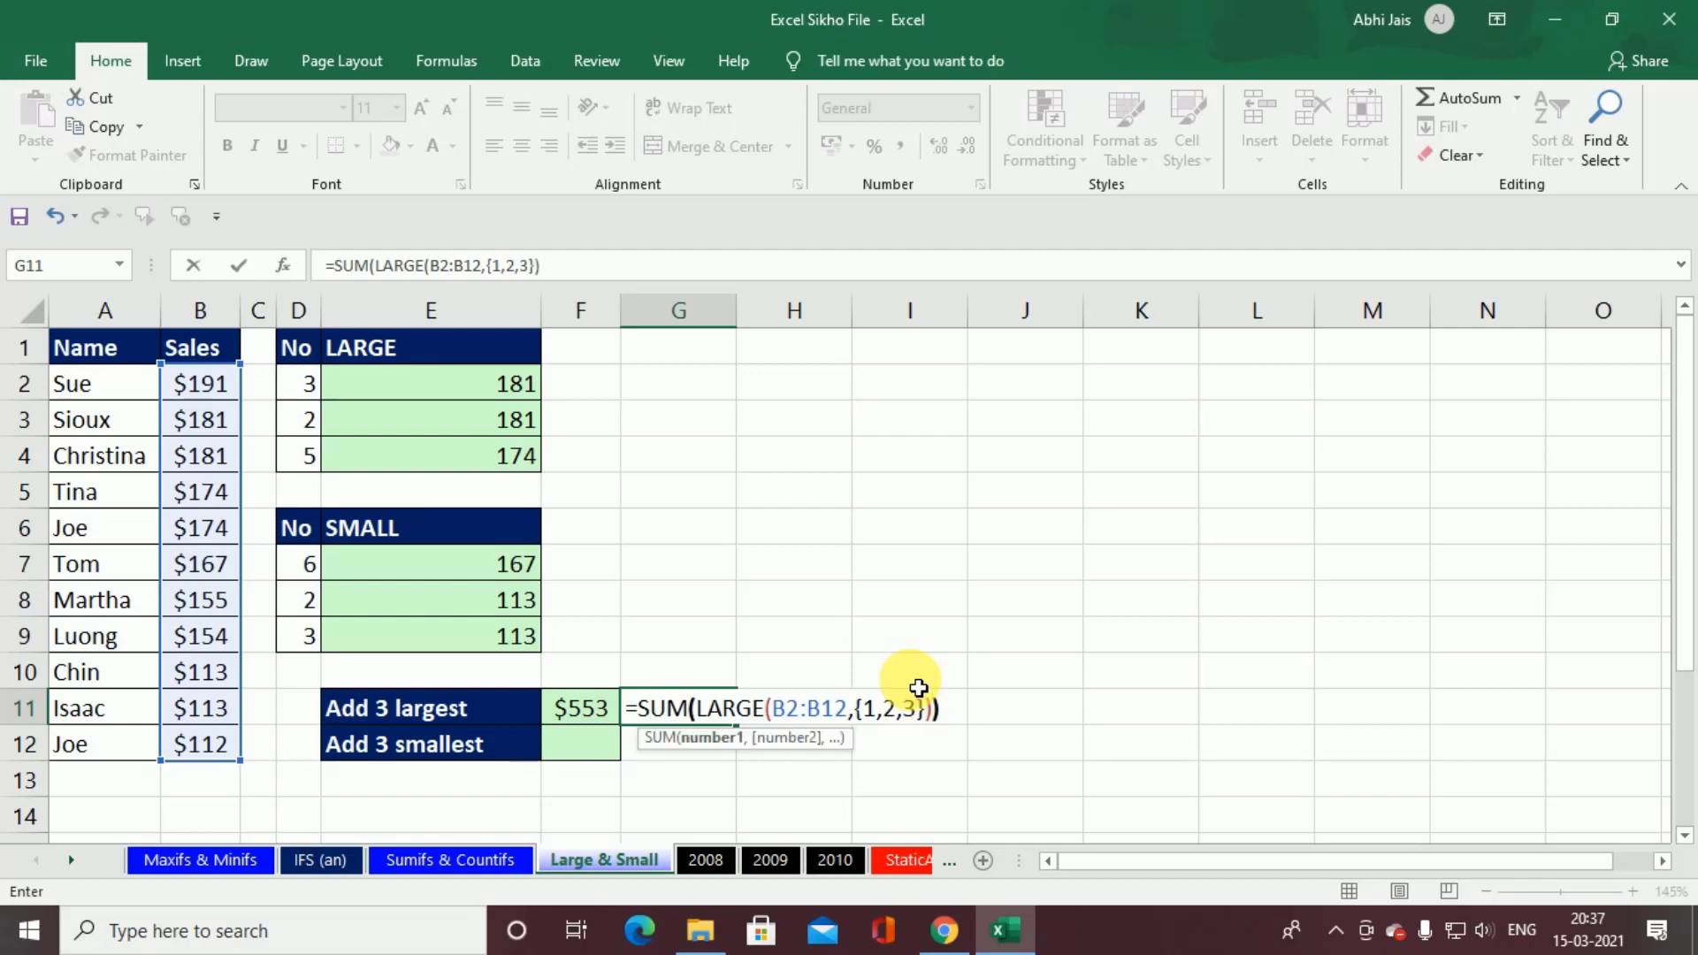
type(")")
key("ctrl+Return")
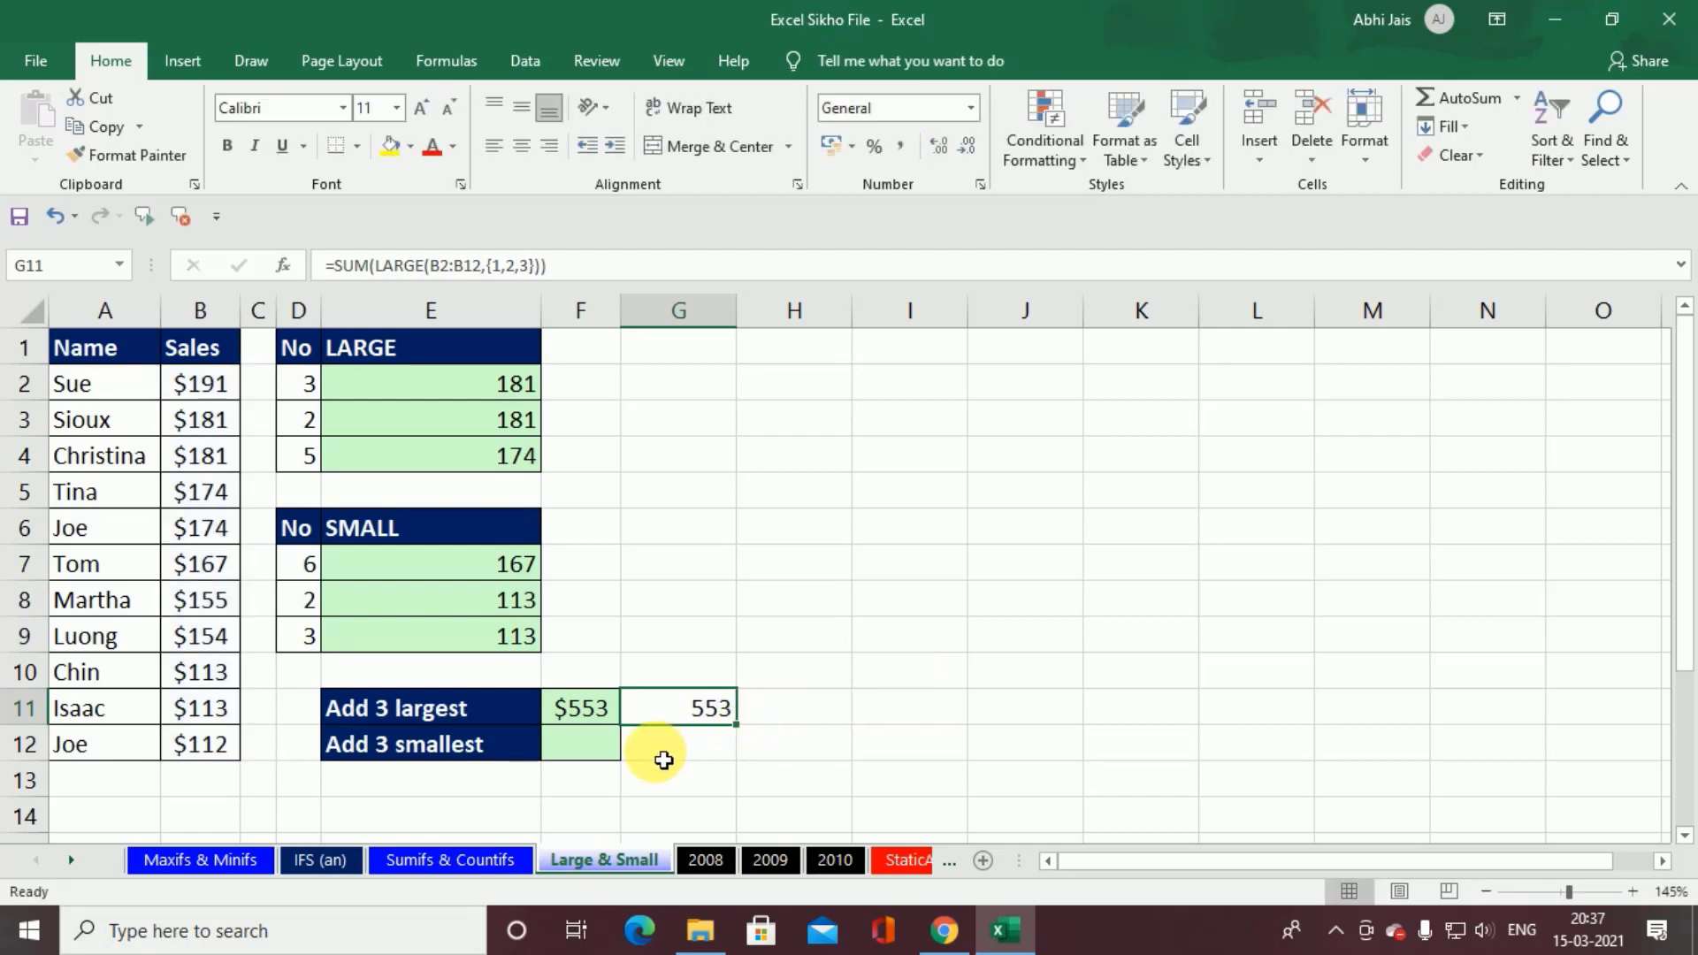
Step: Start the Add 3 smallest formula in F12 with a SMALL function nested inside SUM
left_click(598, 758)
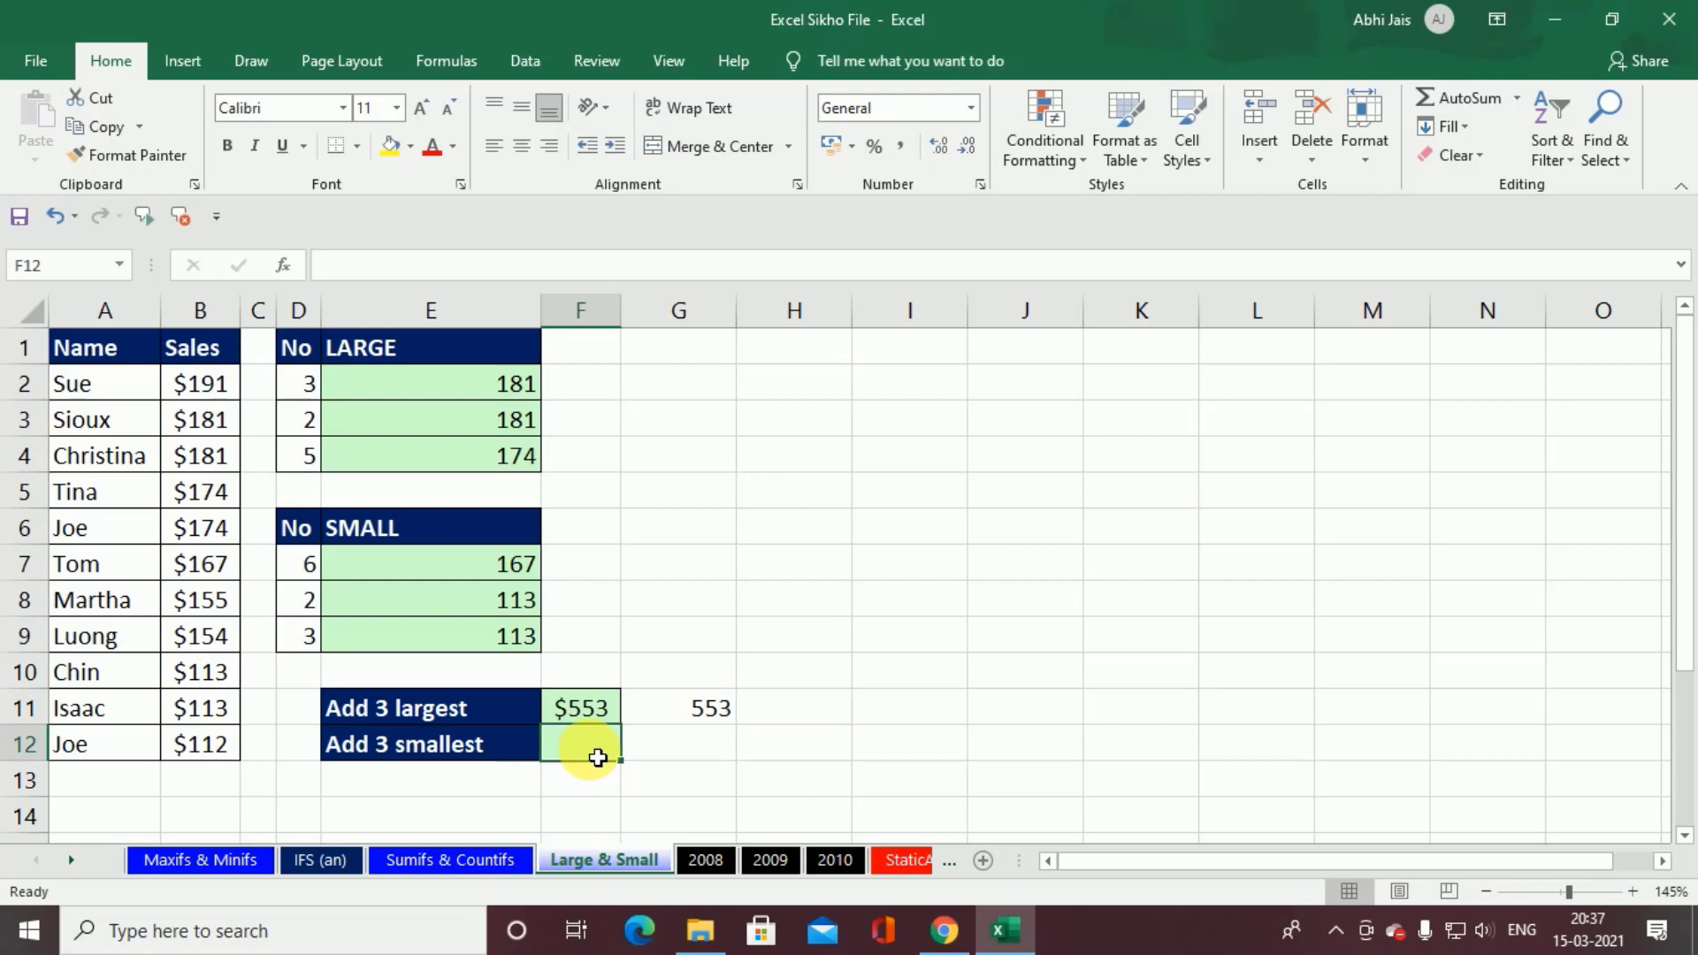
type("=s")
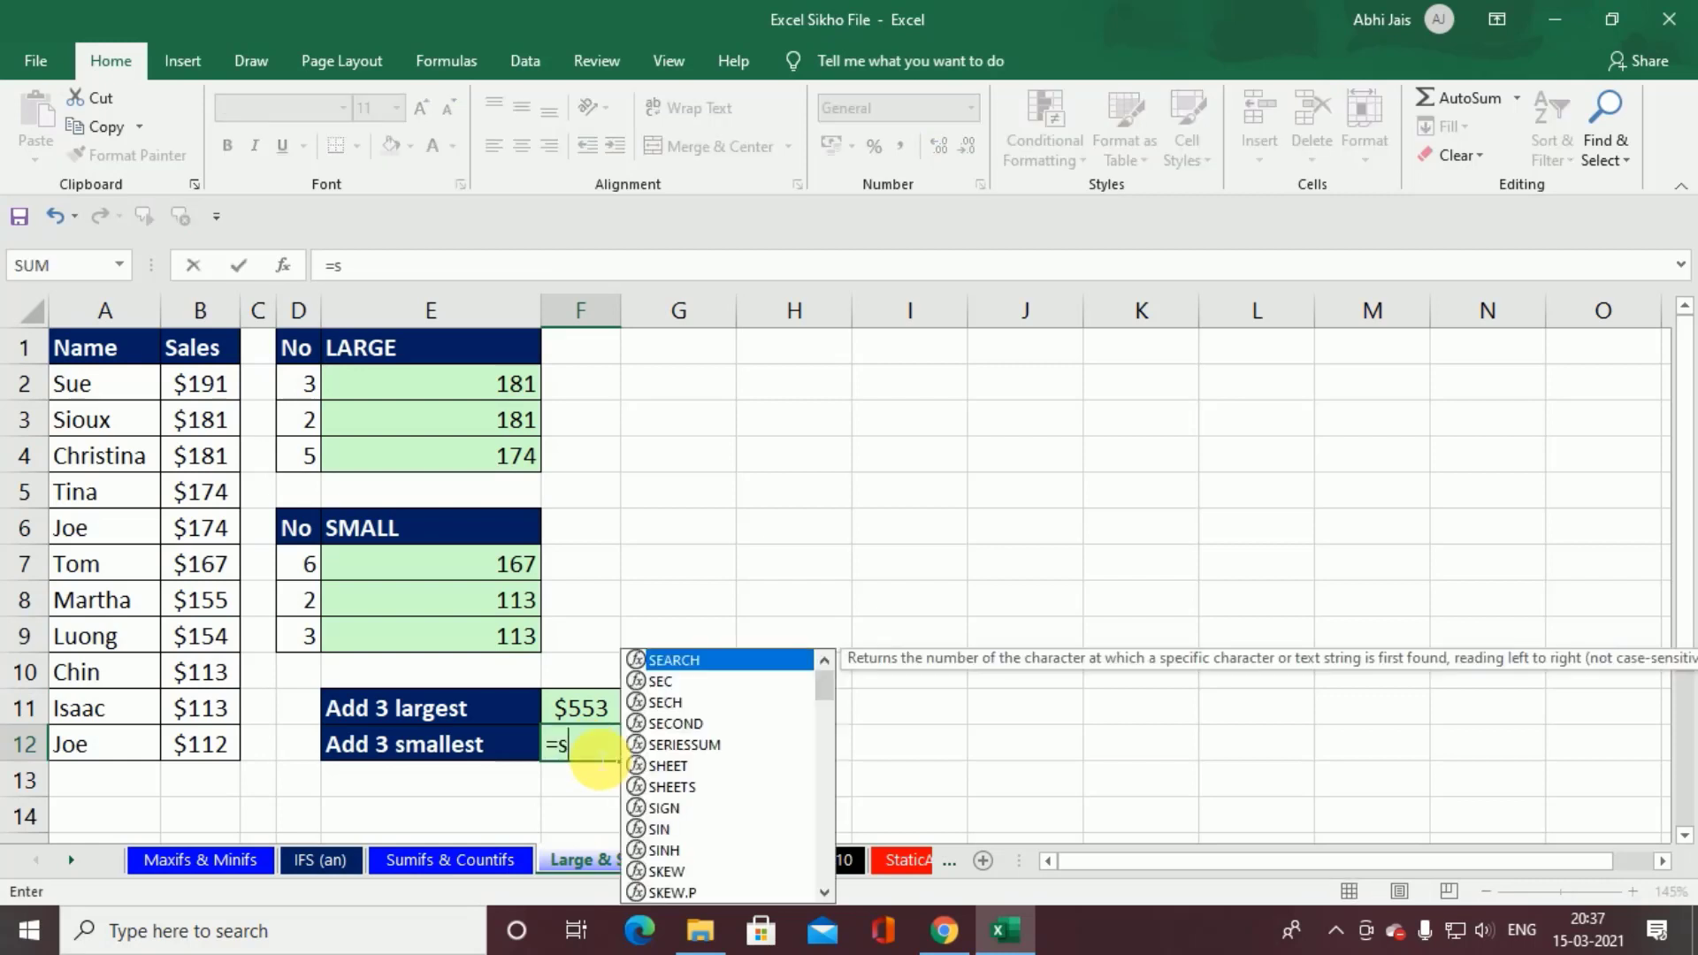
key("BackSpace")
type("sum")
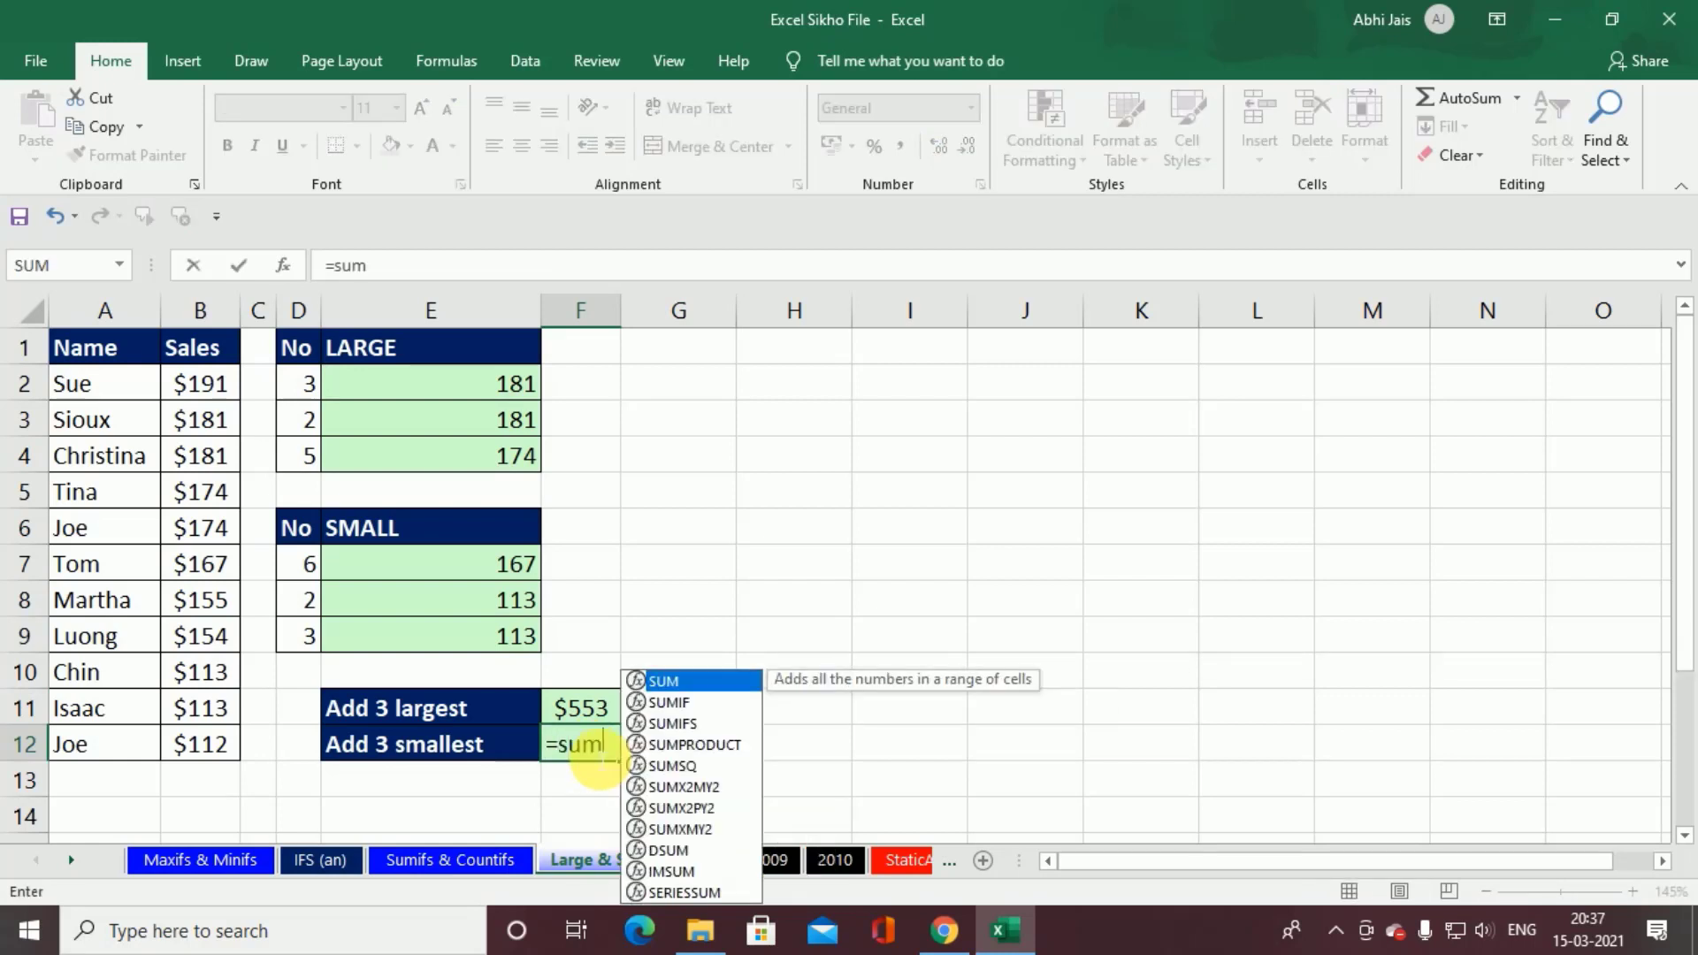
key("Tab")
type("sma")
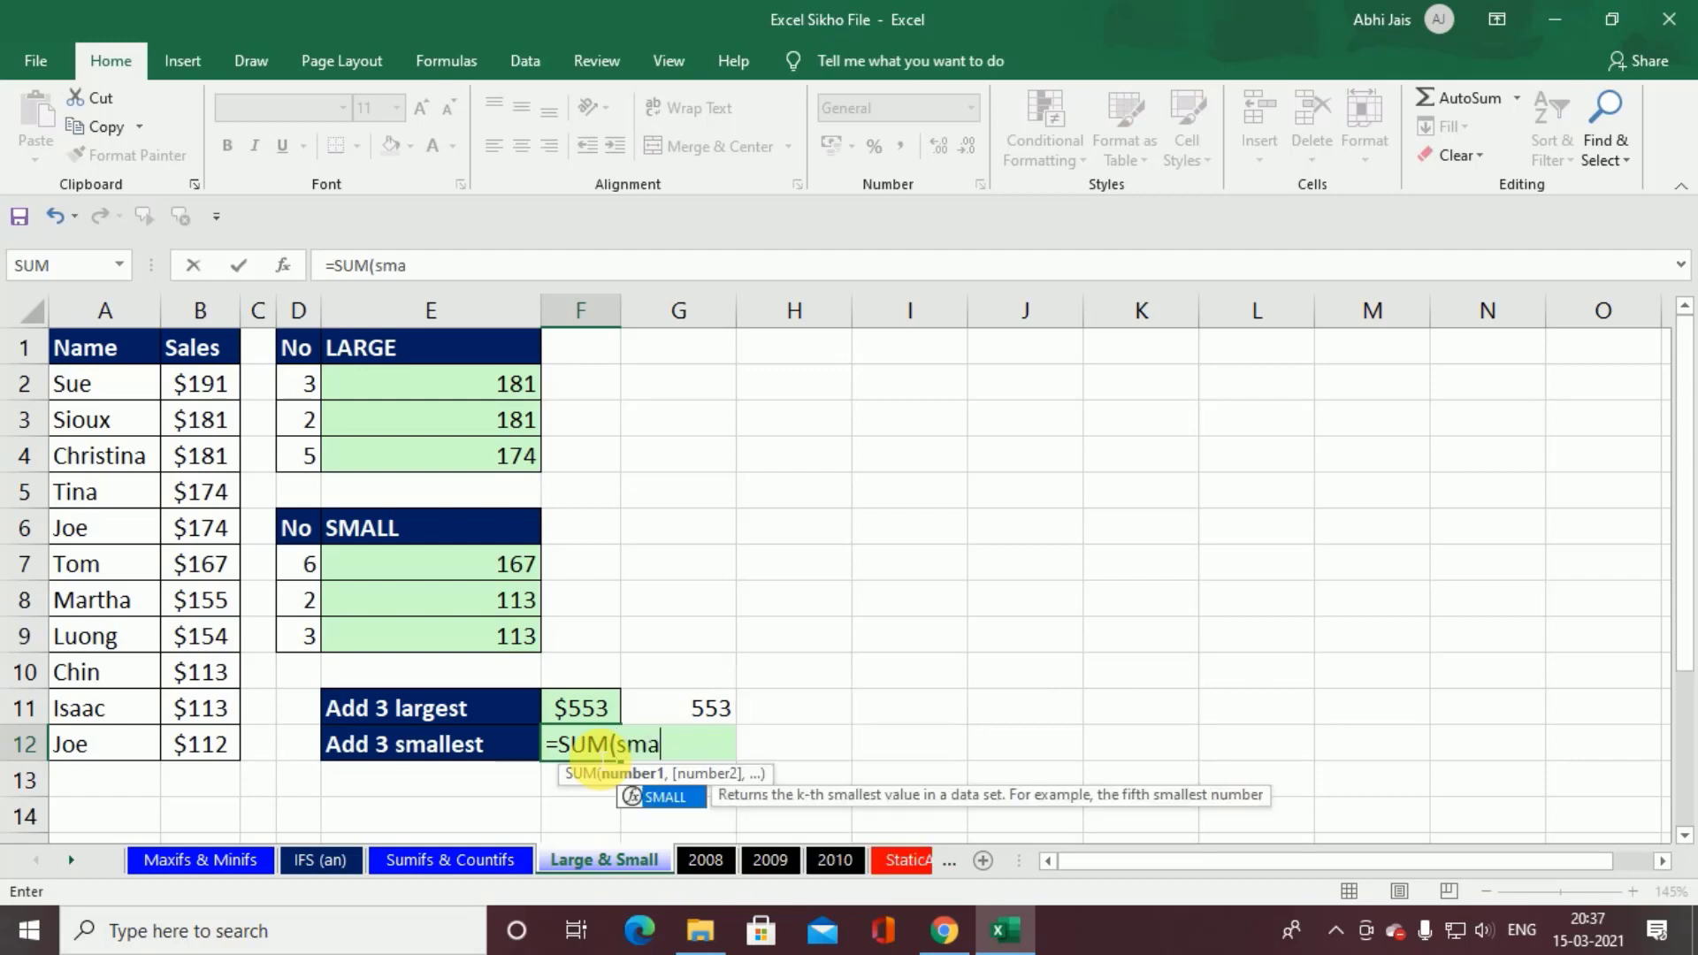
key("Tab")
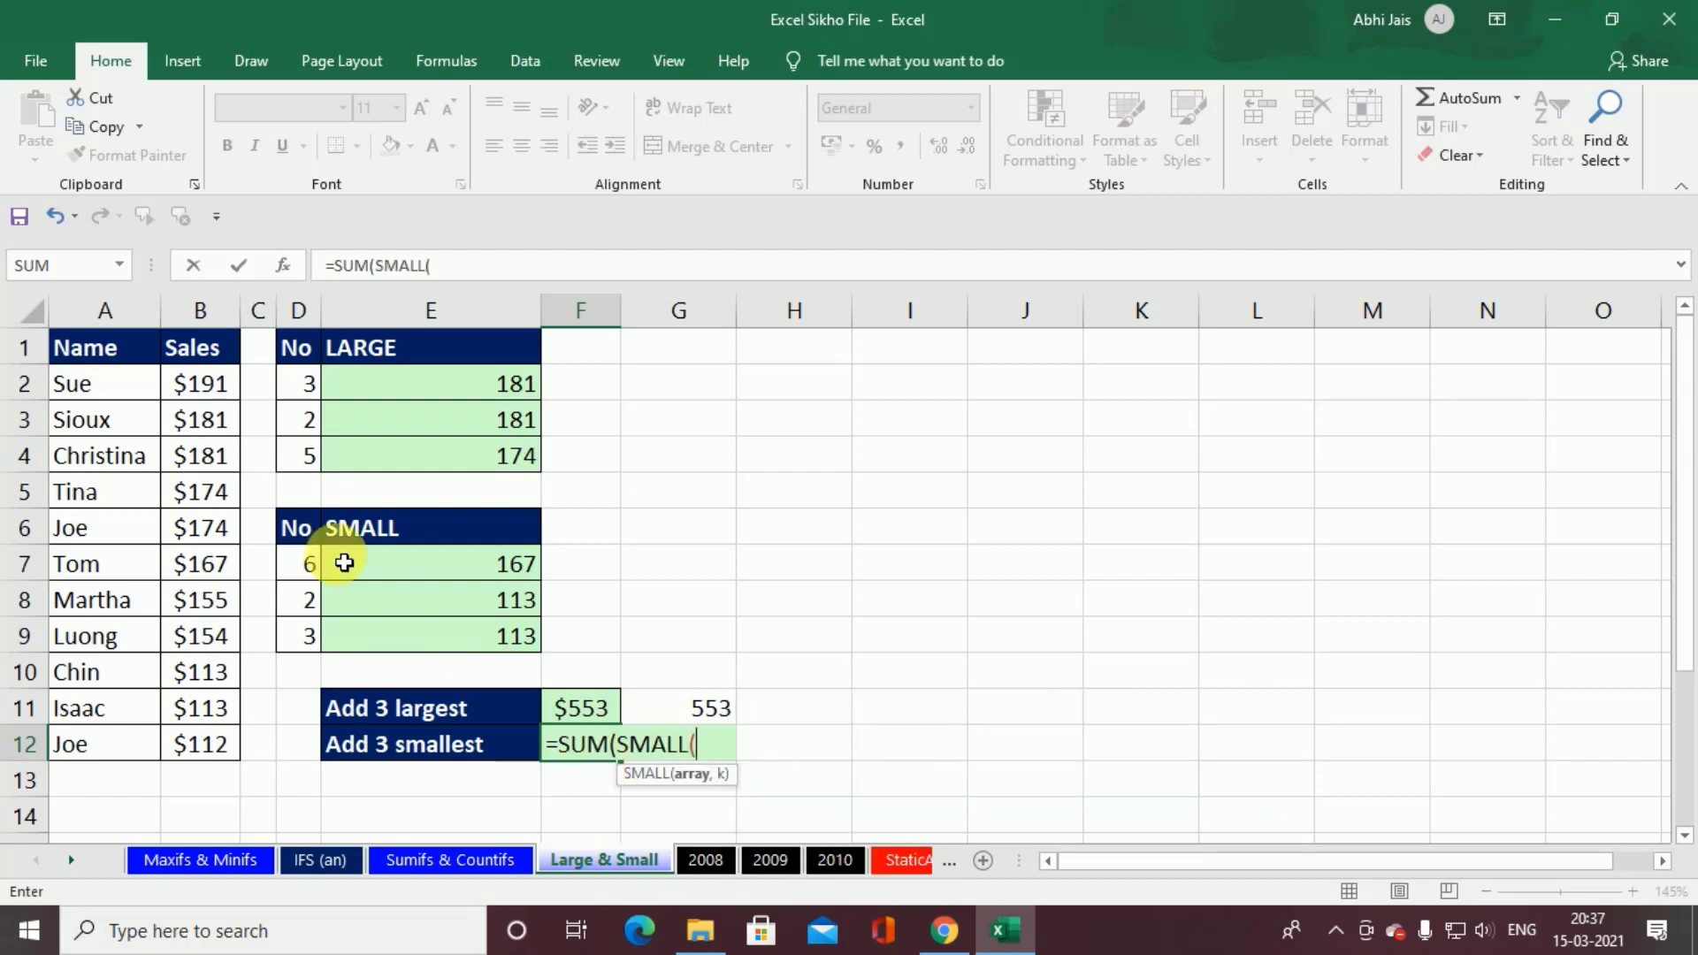
Step: Complete the F12 formula with B2:B12 as SMALL's array and the array constant {1,2,3} as k
left_click_drag(226, 380, 230, 743)
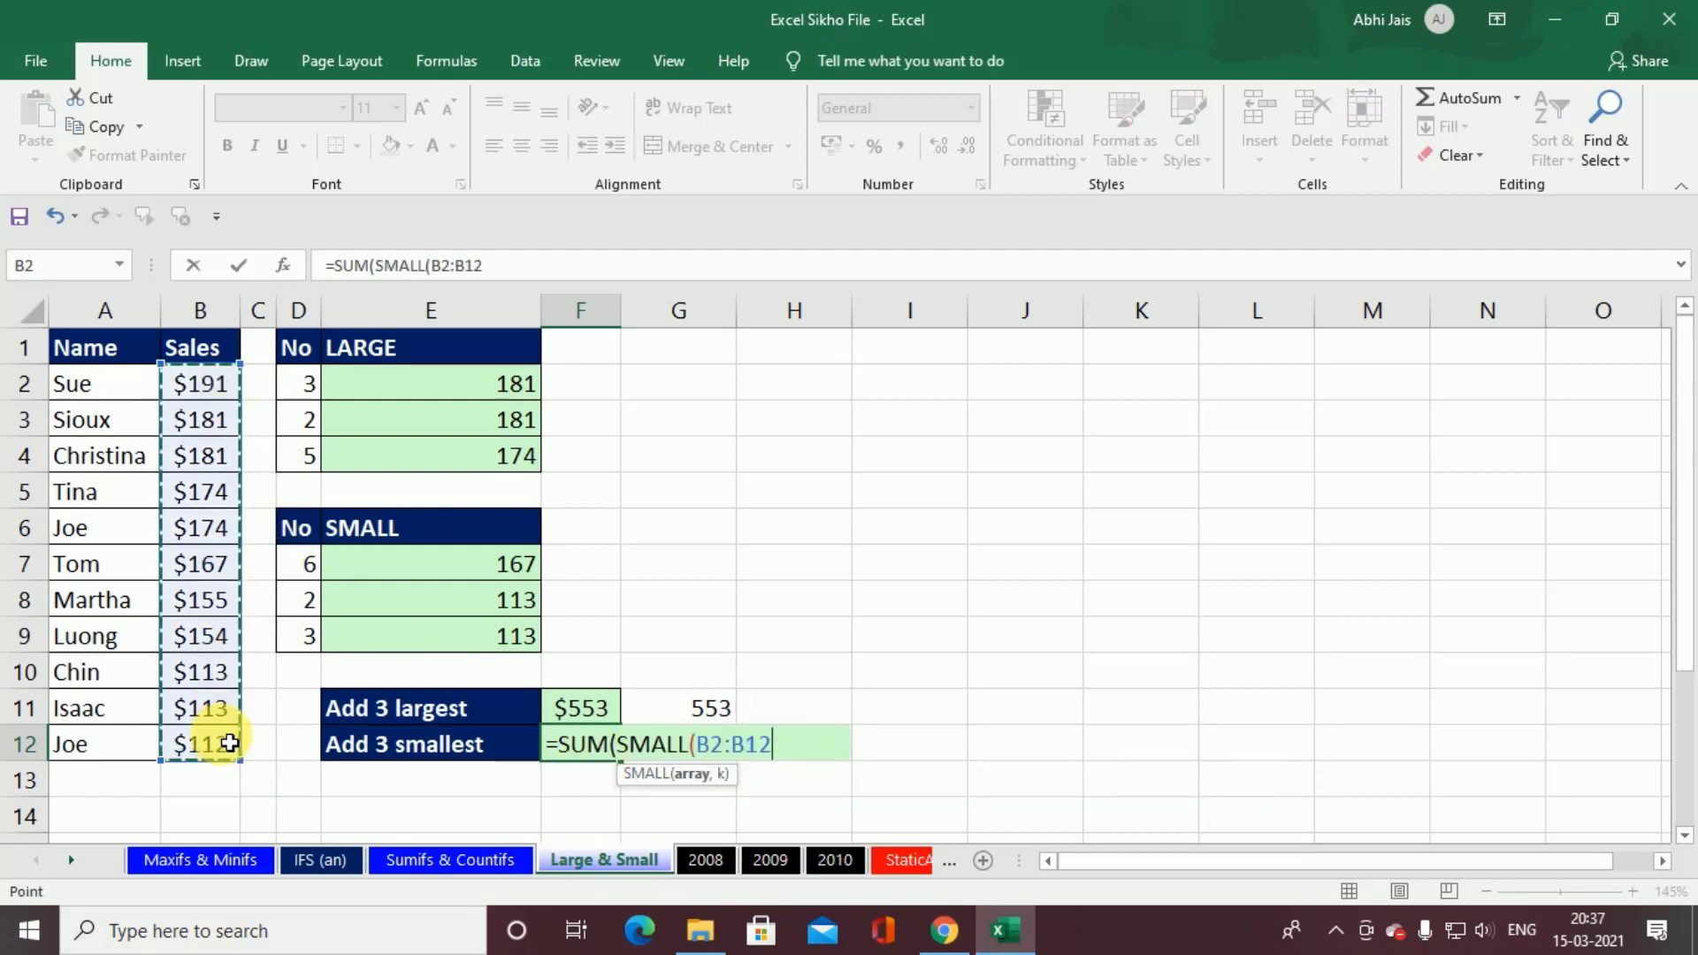
type(",{1")
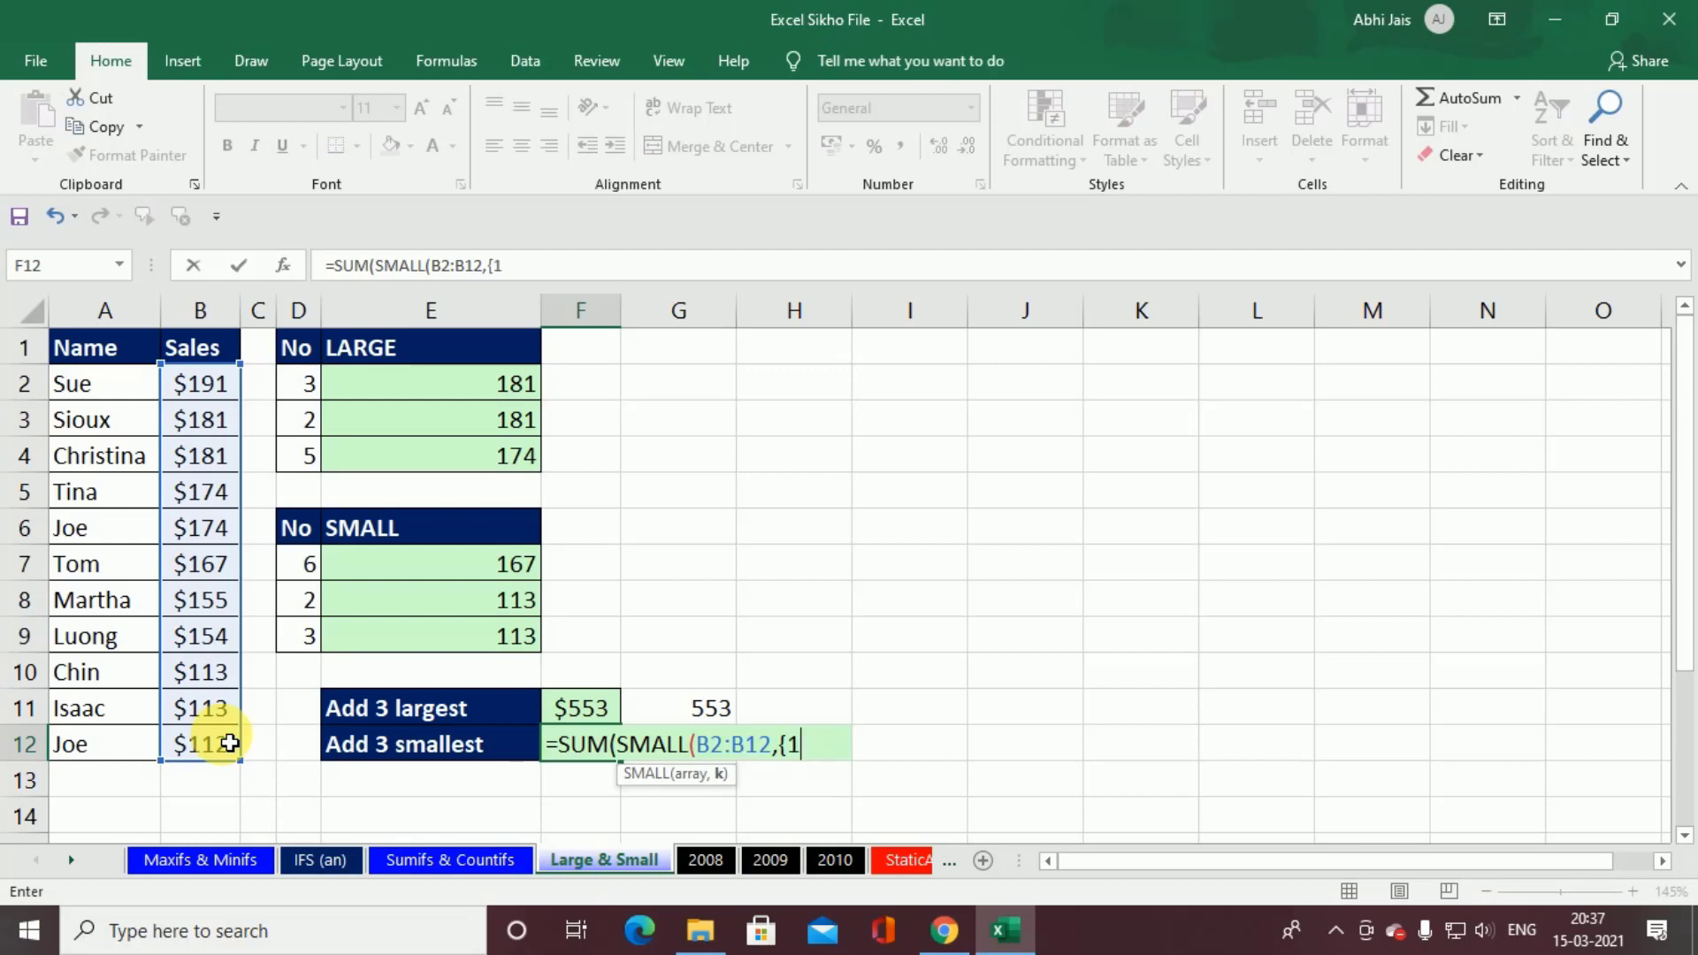
type(",2,3")
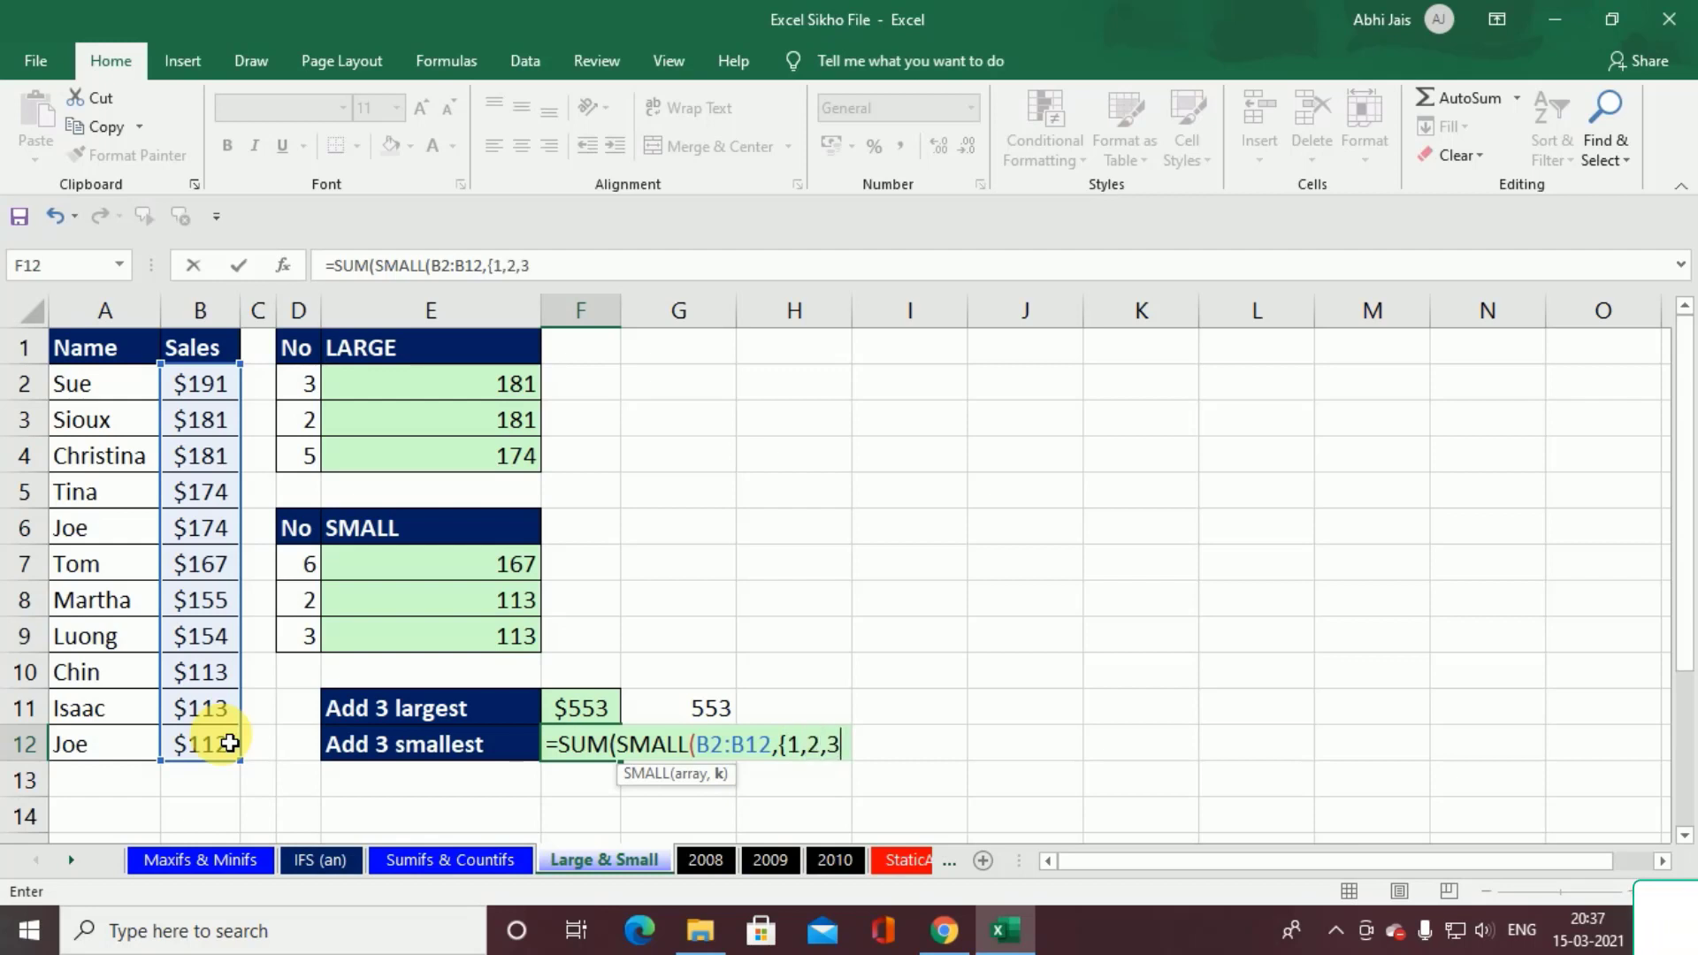
type("}")
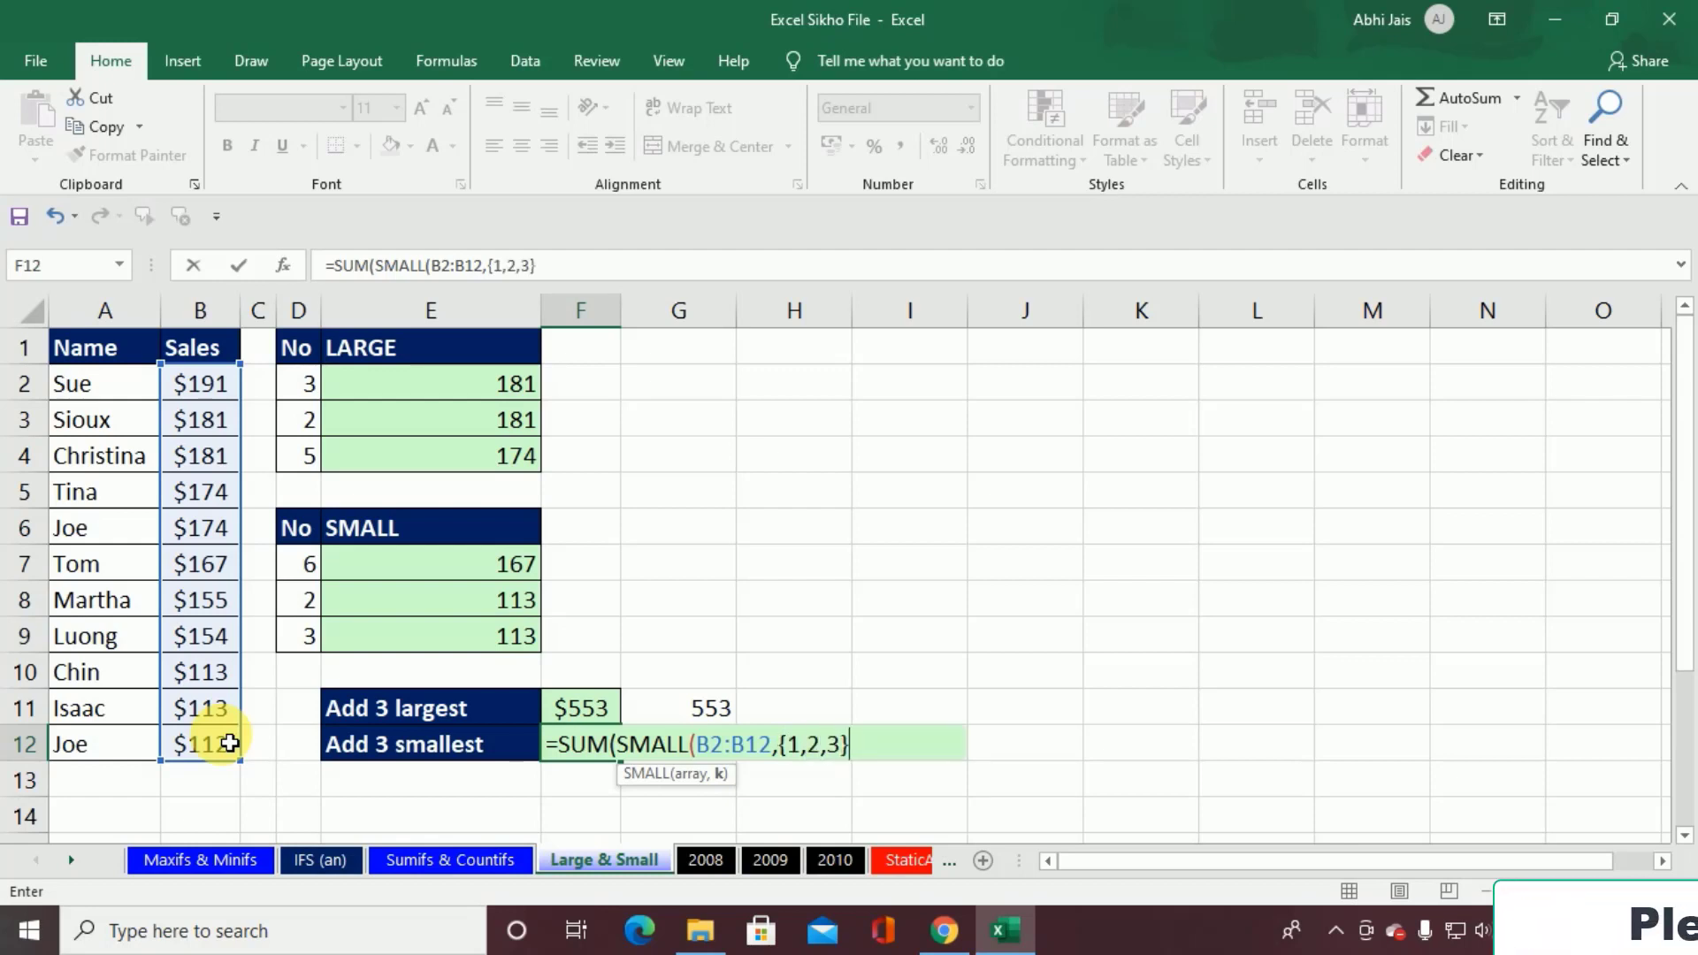
type(")")
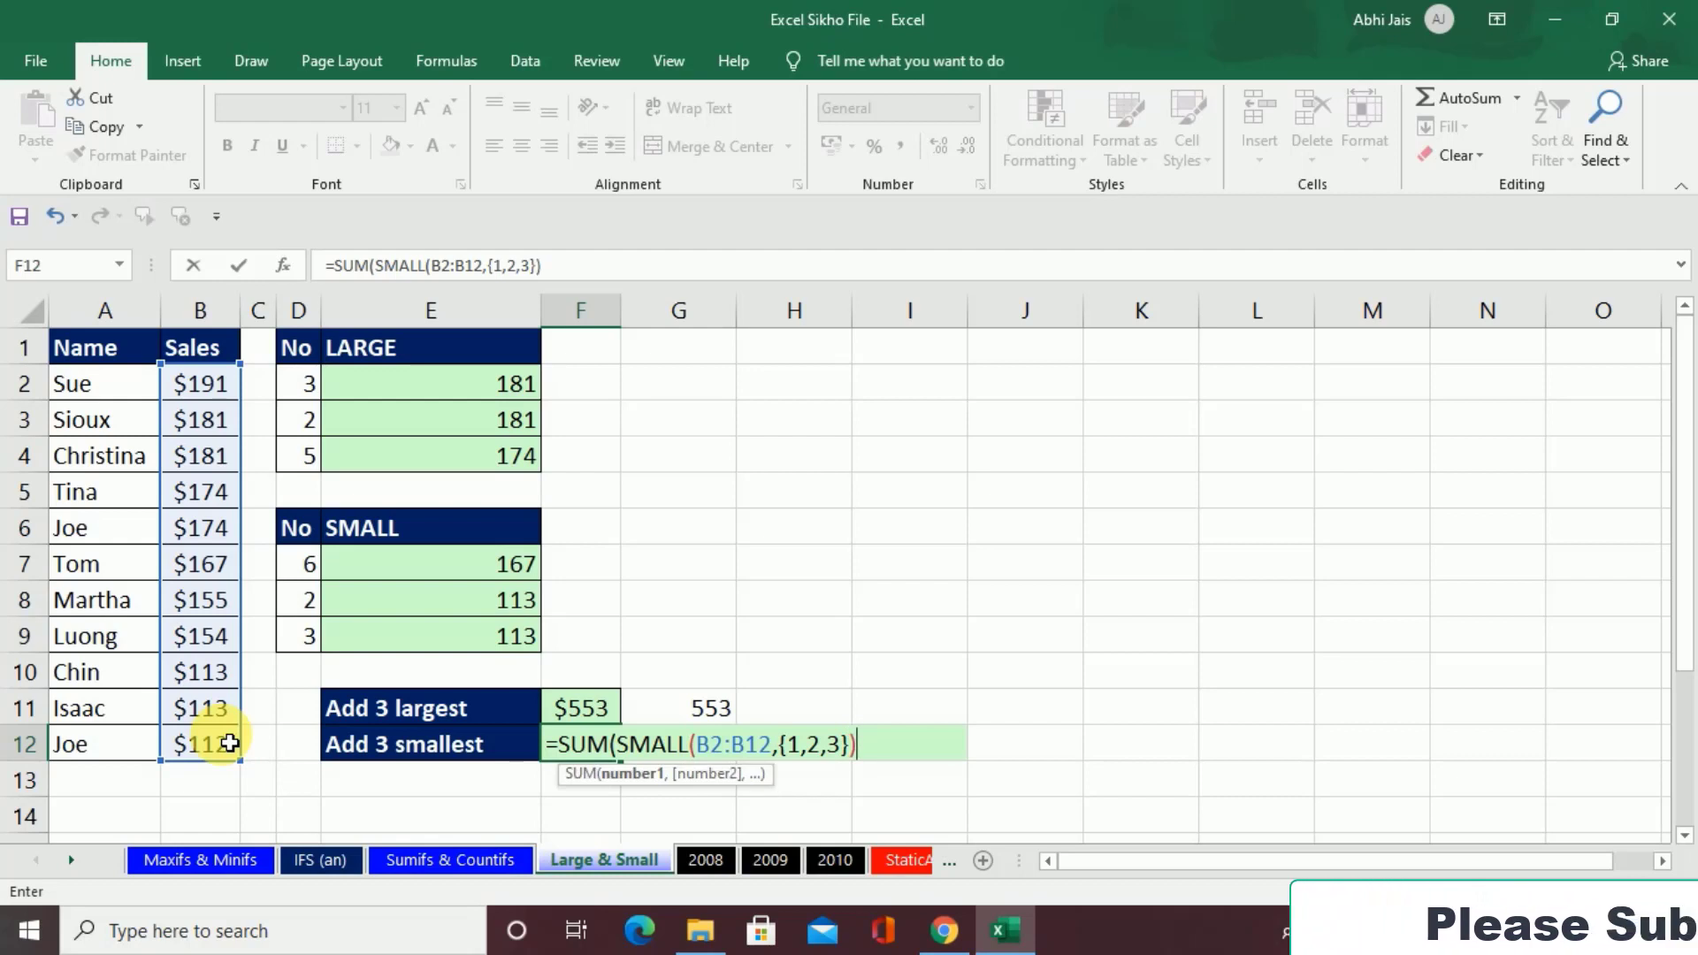
key("Return")
key("Return")
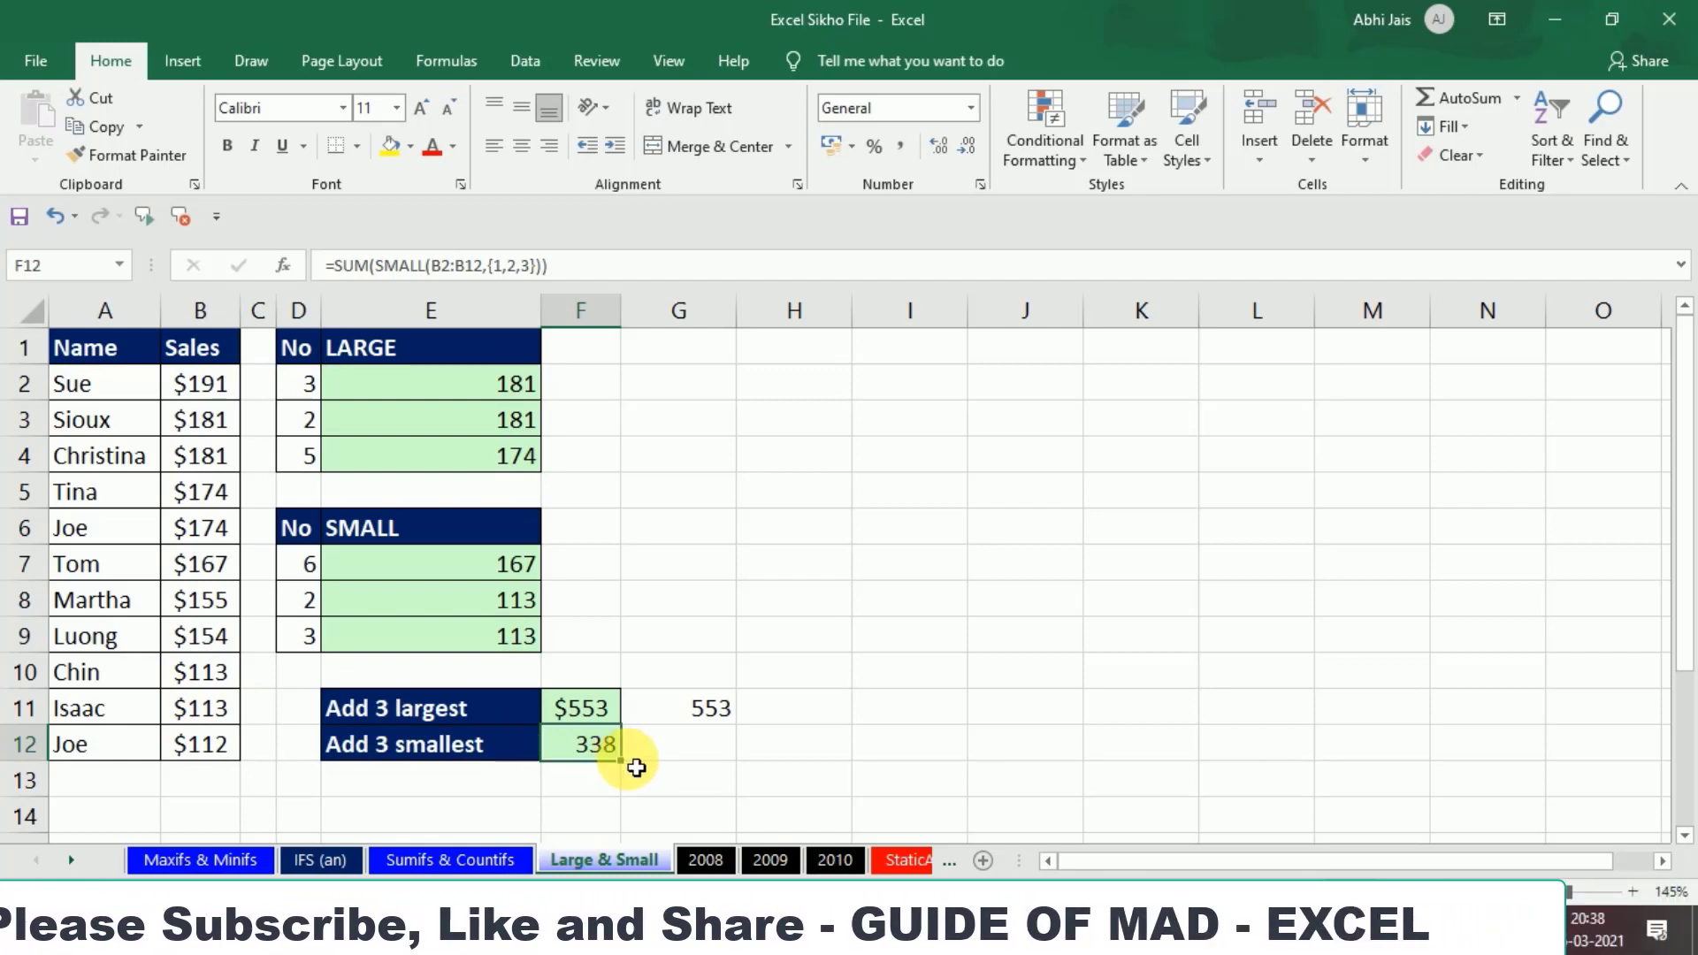
Step: Switch to the Sumifs & Countifs sheet and look over its sales data and criteria sections
left_click(481, 858)
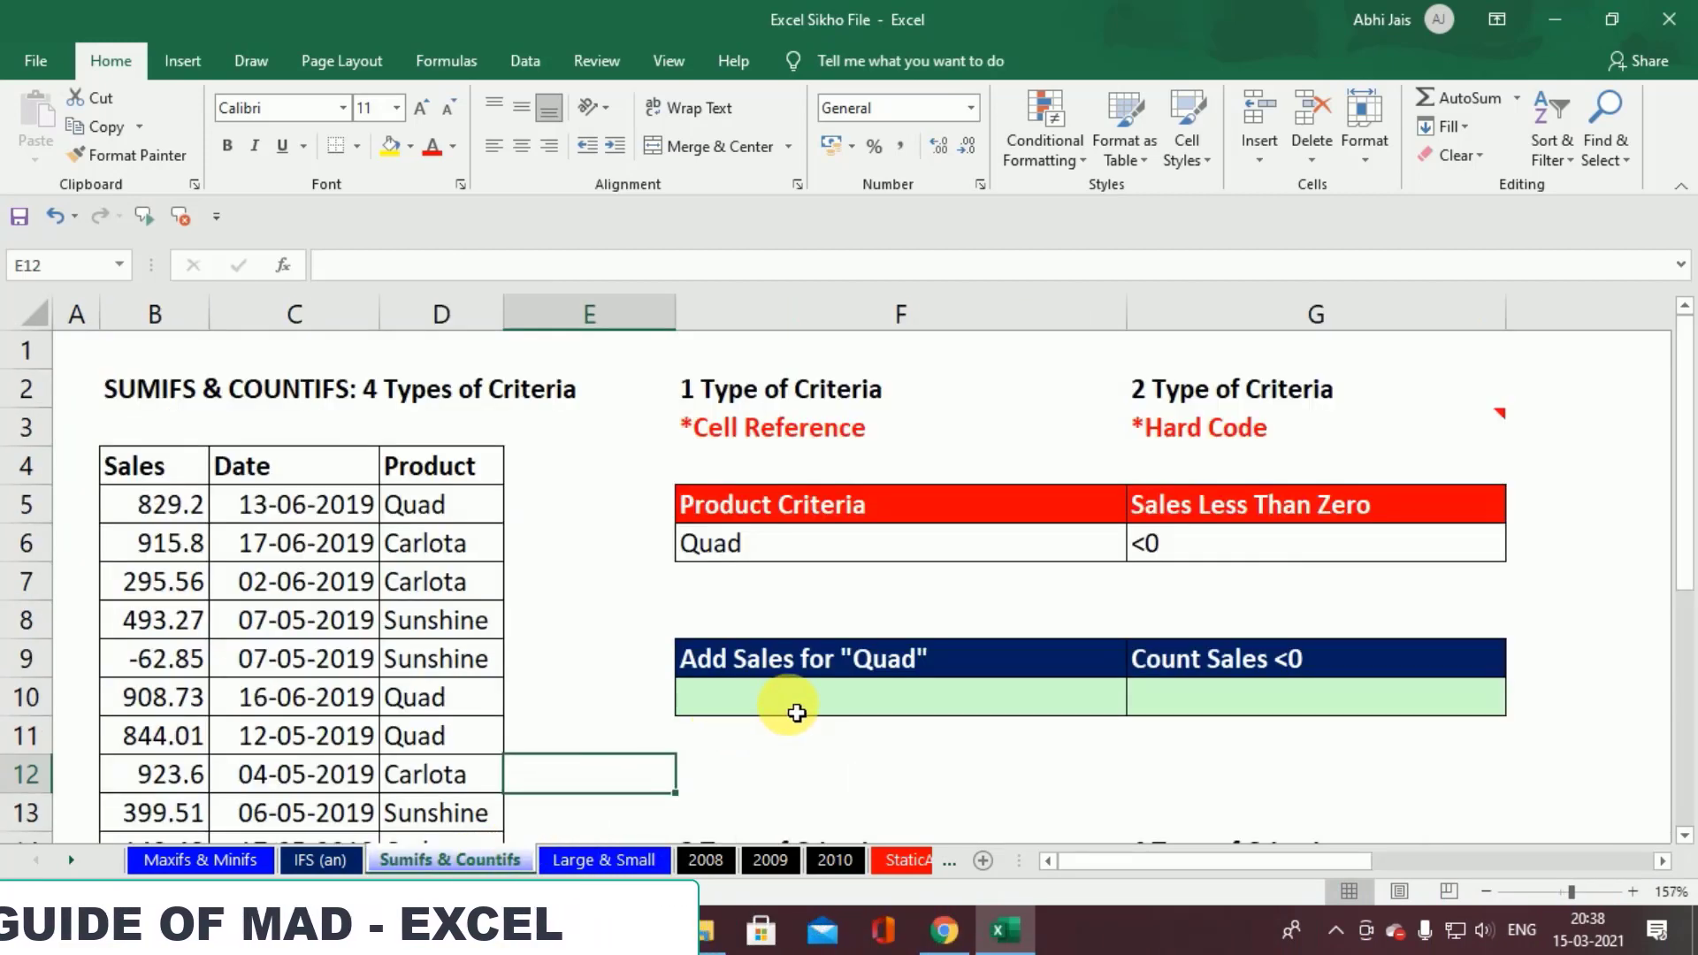
scroll(798, 714, "down", 1)
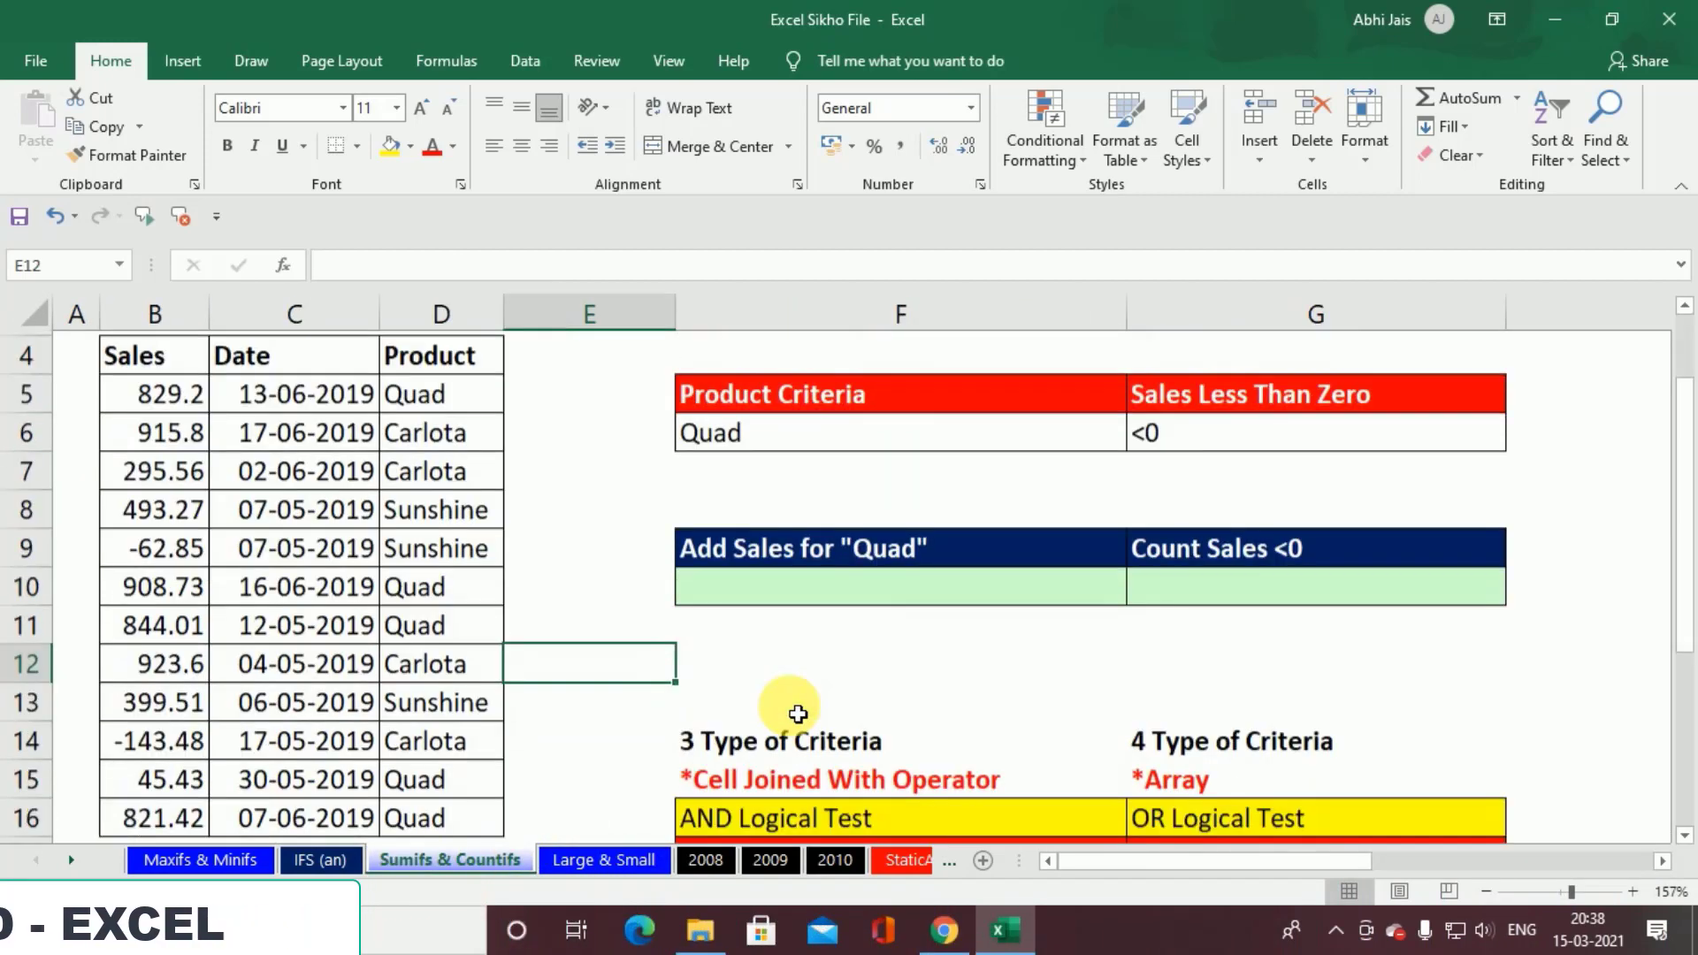
scroll(798, 714, "up", 1)
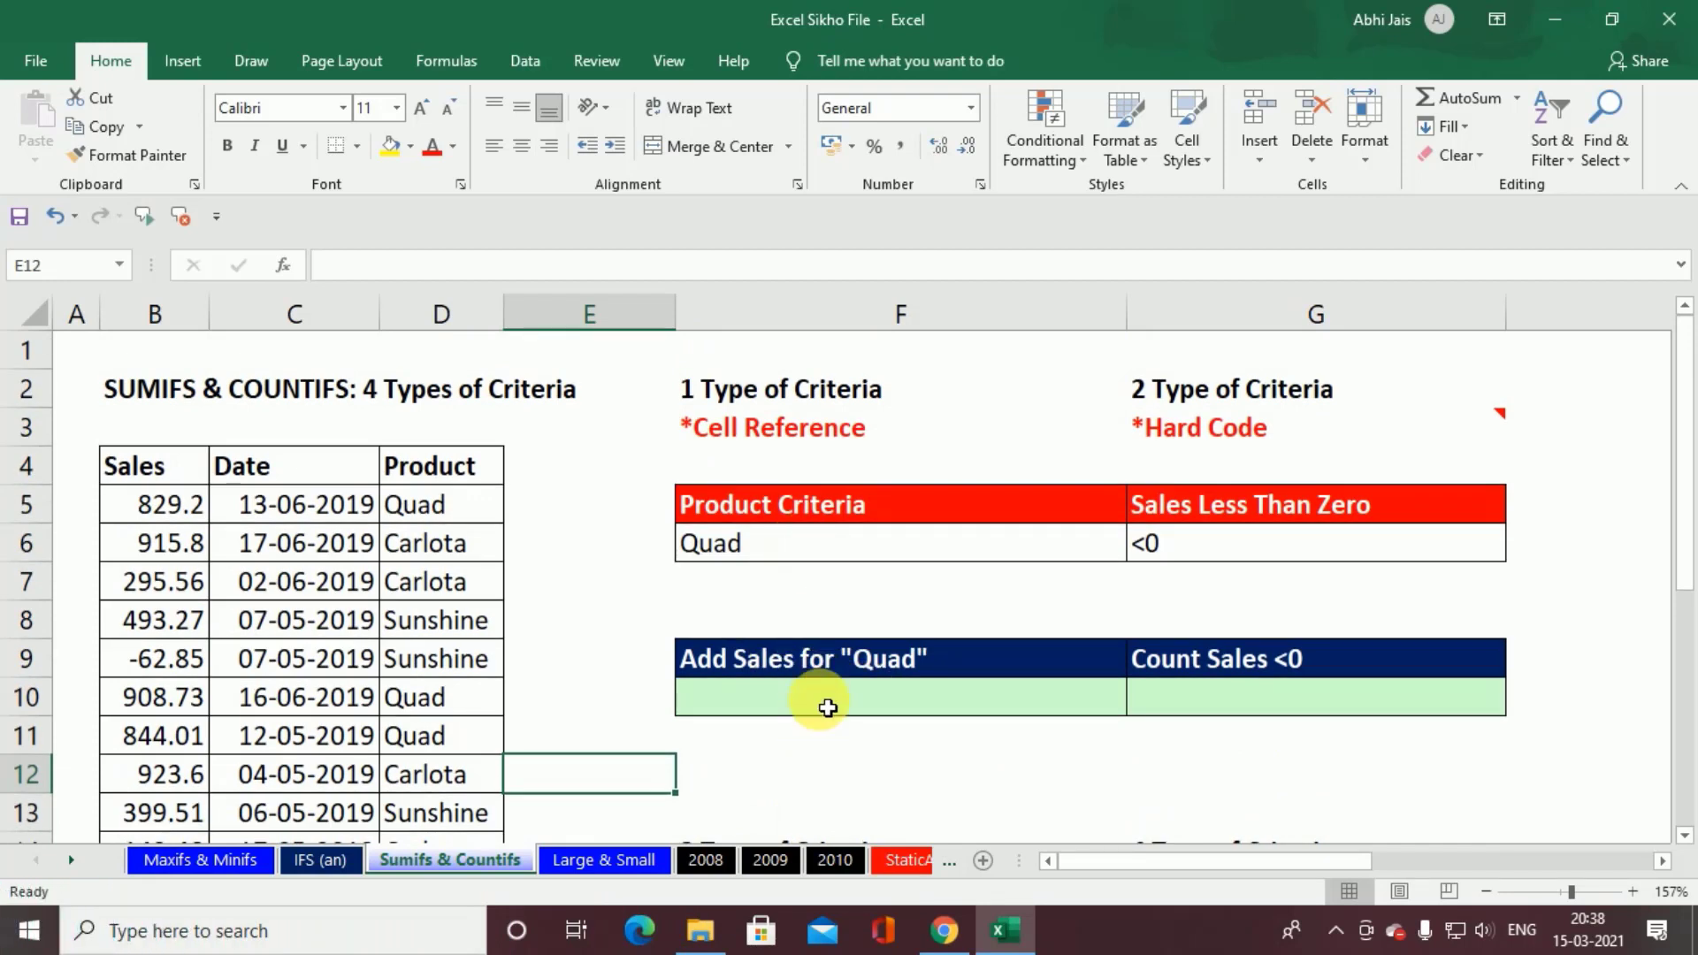
Step: Start a SUMIFS formula in F10 under Add Sales for "Quad" with the Sales values B5:B16 as the sum range
left_click(828, 708)
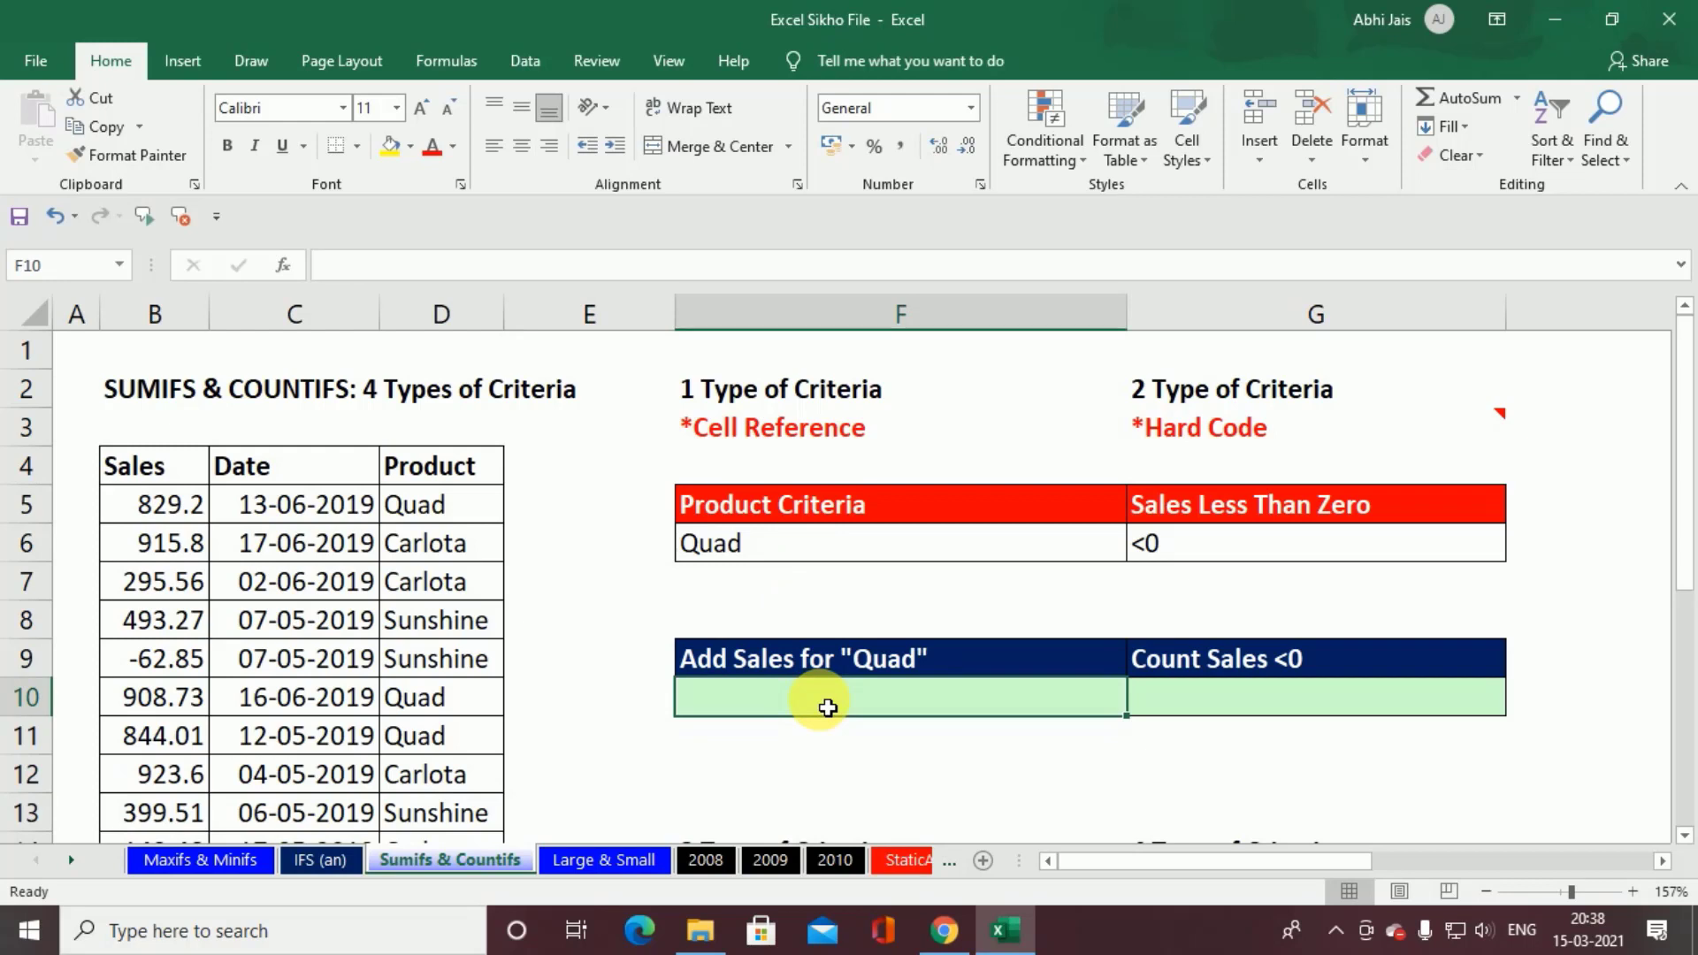
type("=sui")
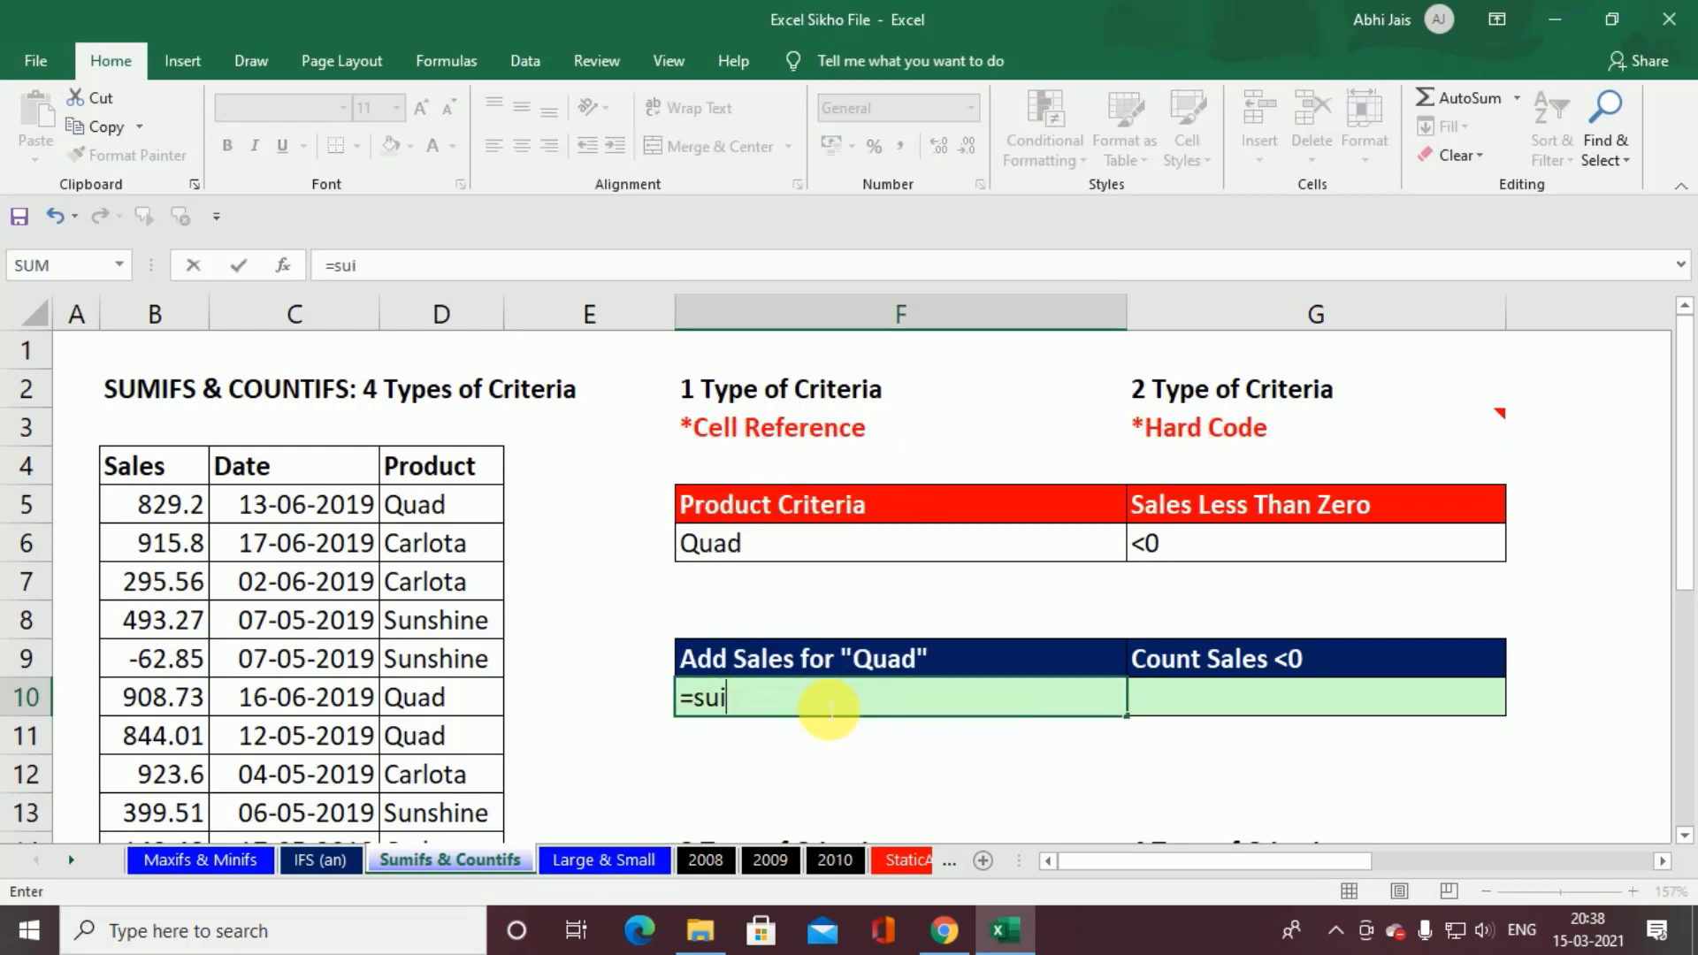
key("BackSpace")
type("mif")
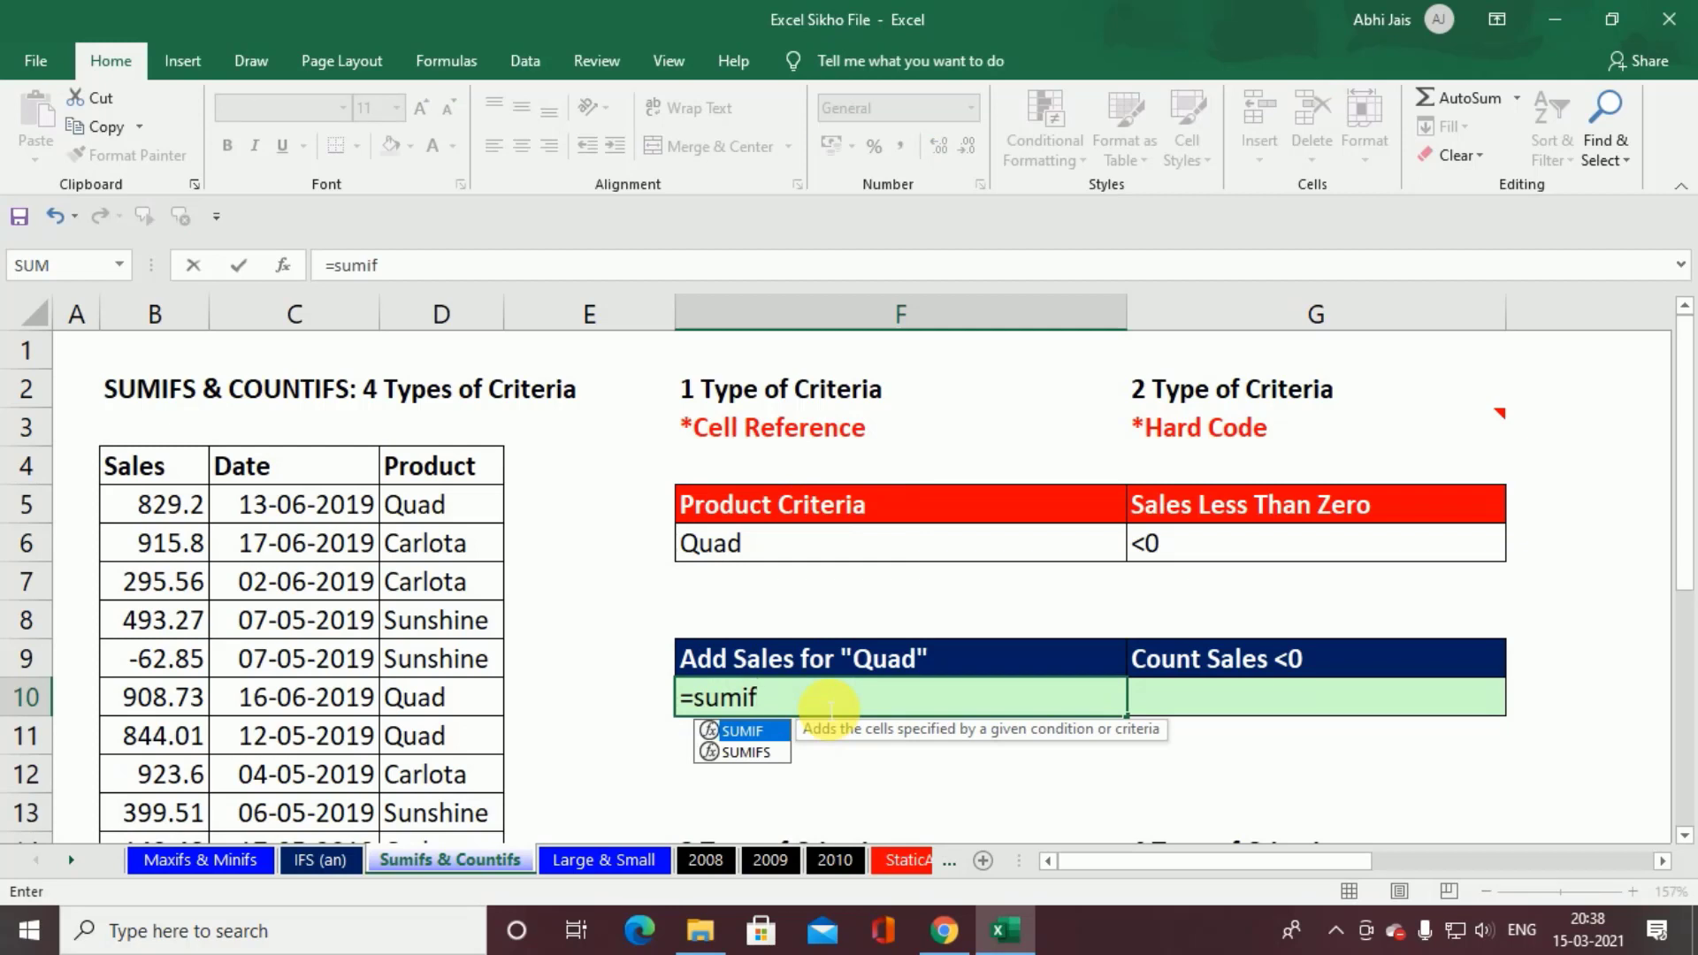
key("Tab")
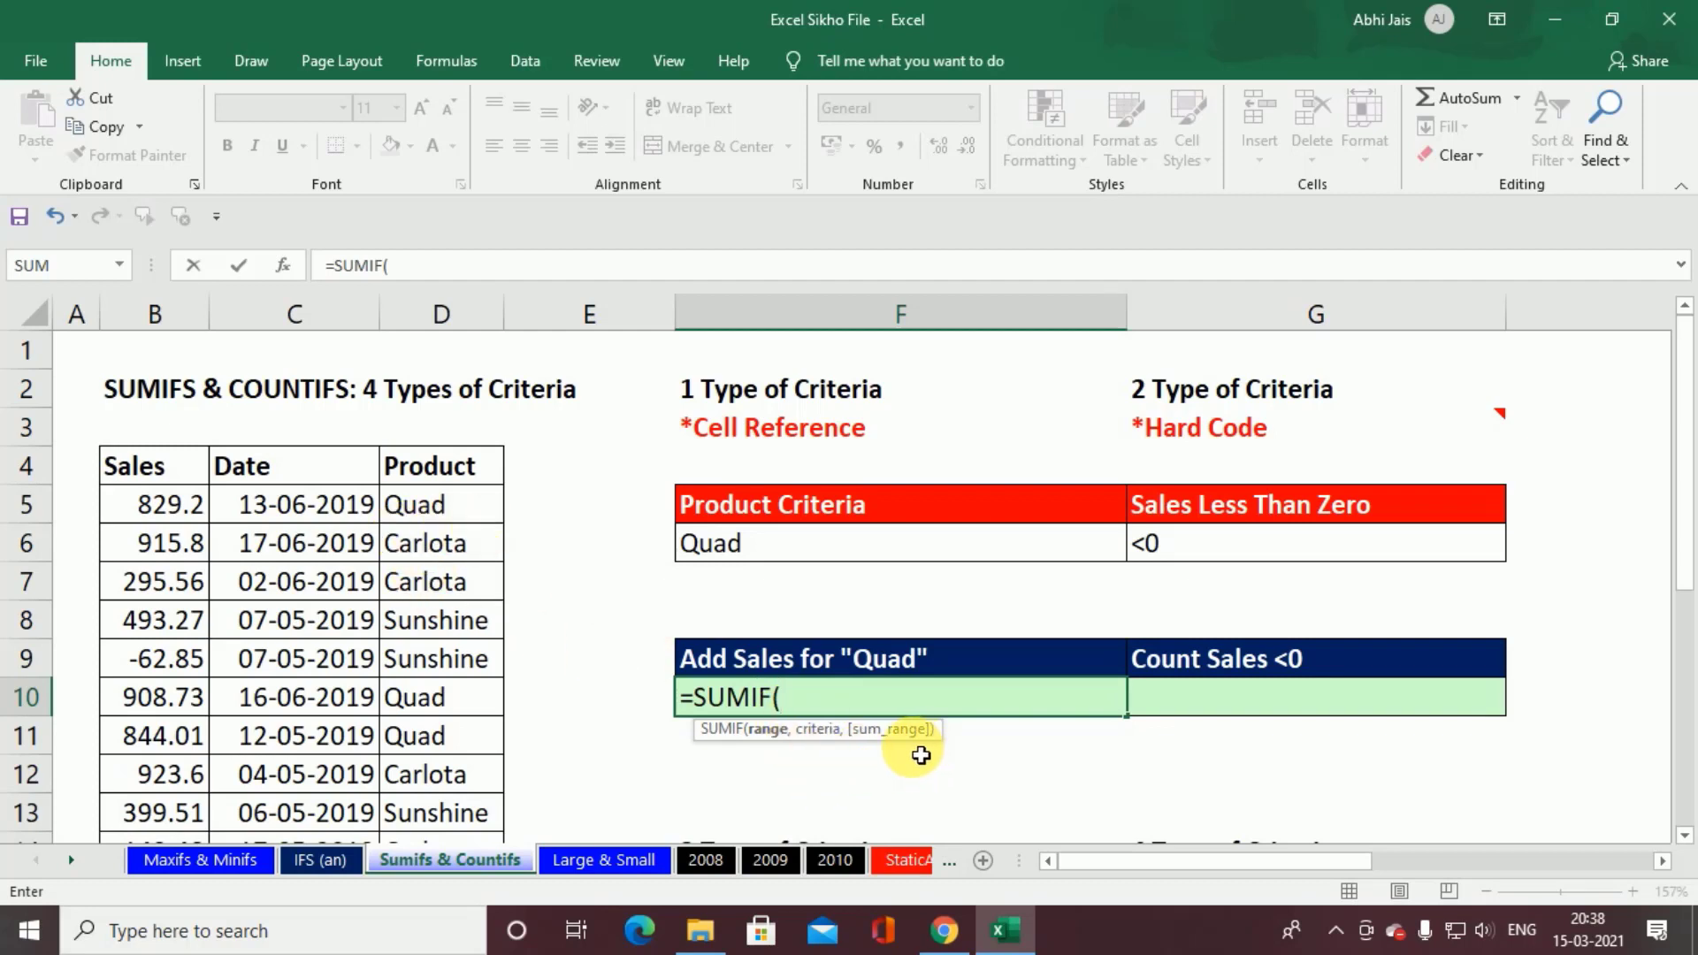
key("BackSpace")
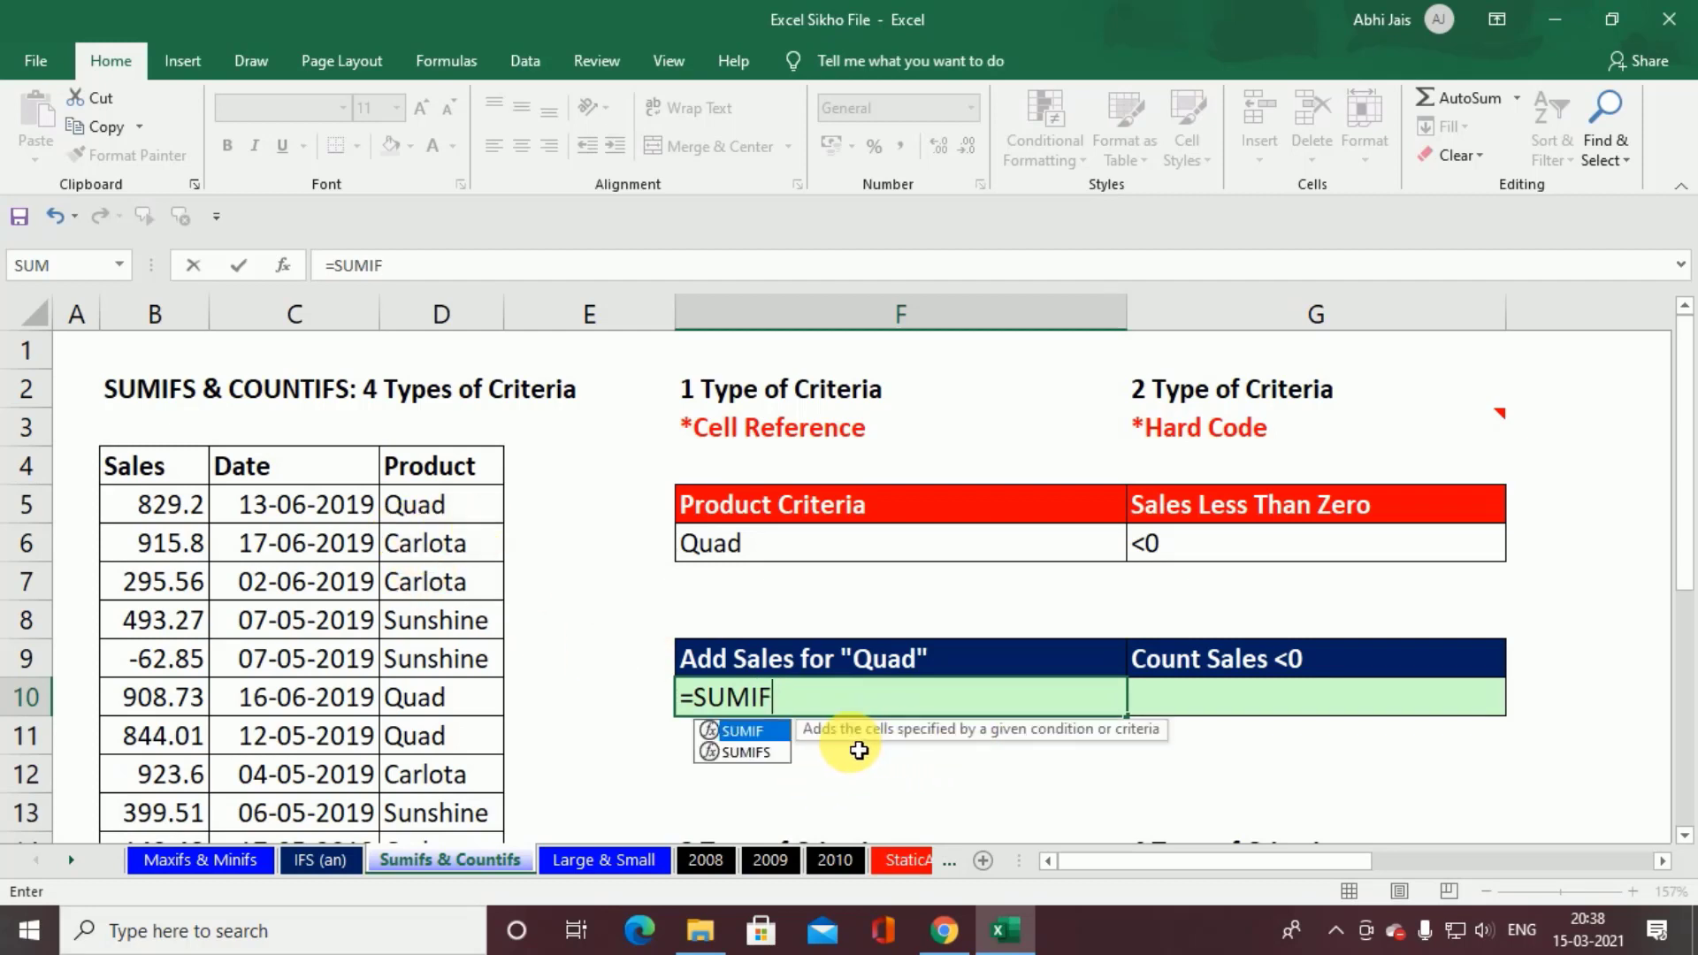
type("S(")
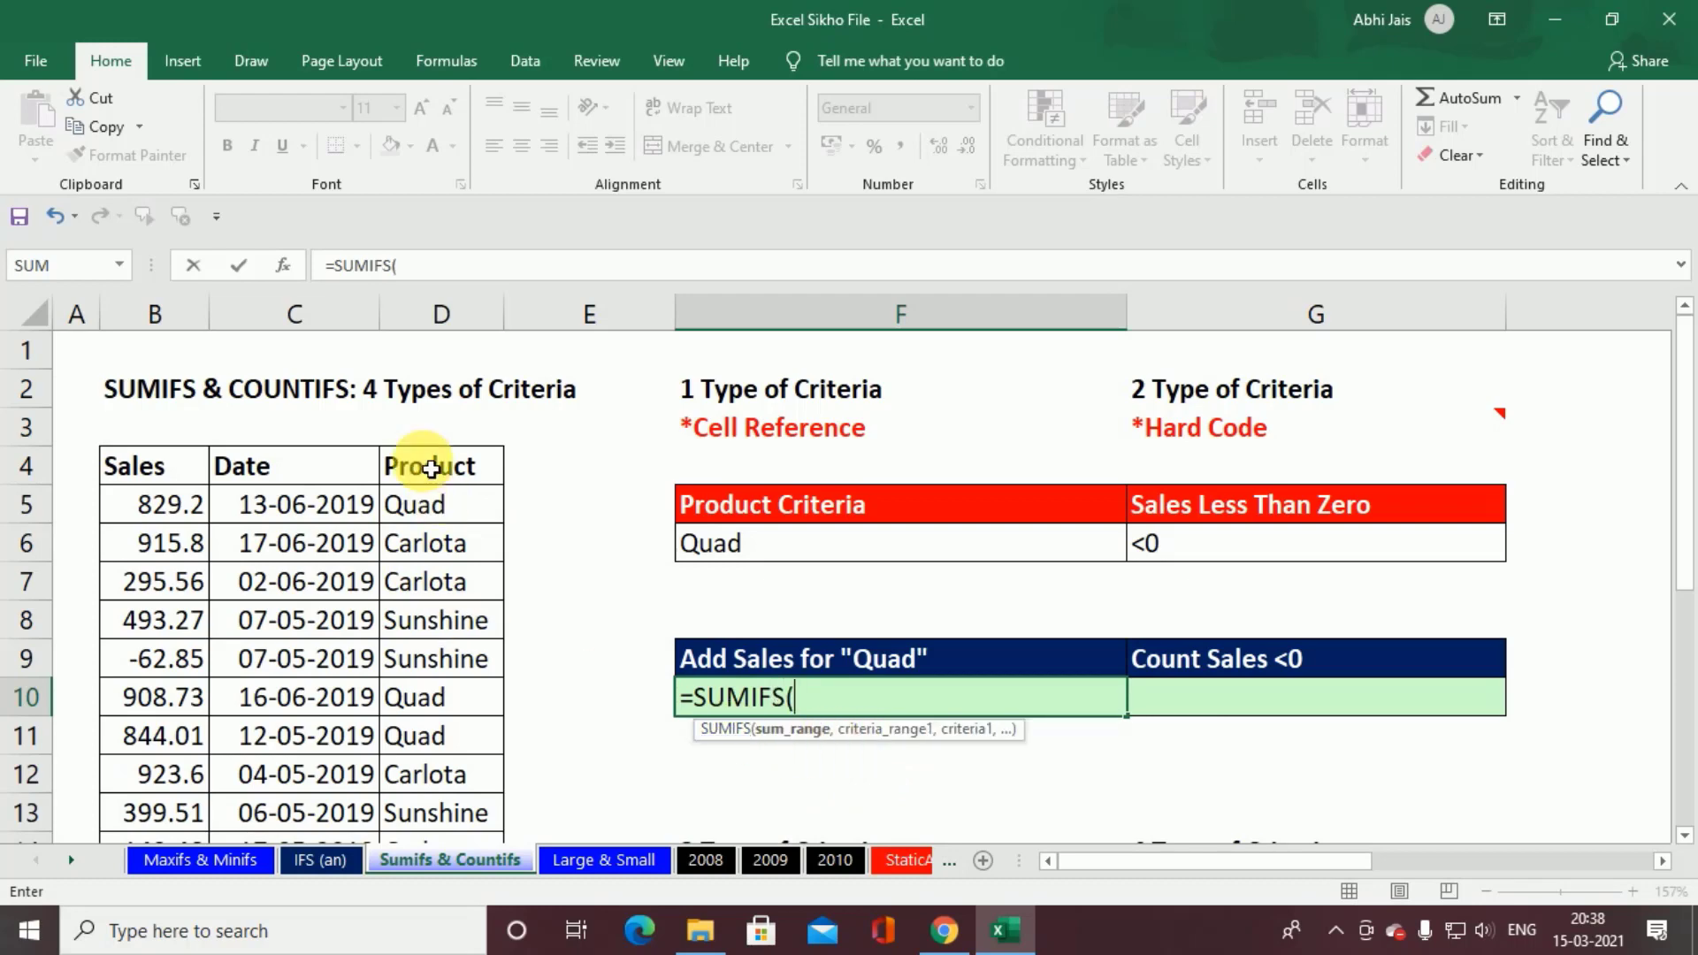
left_click(176, 512)
key("ctrl+shift+Down")
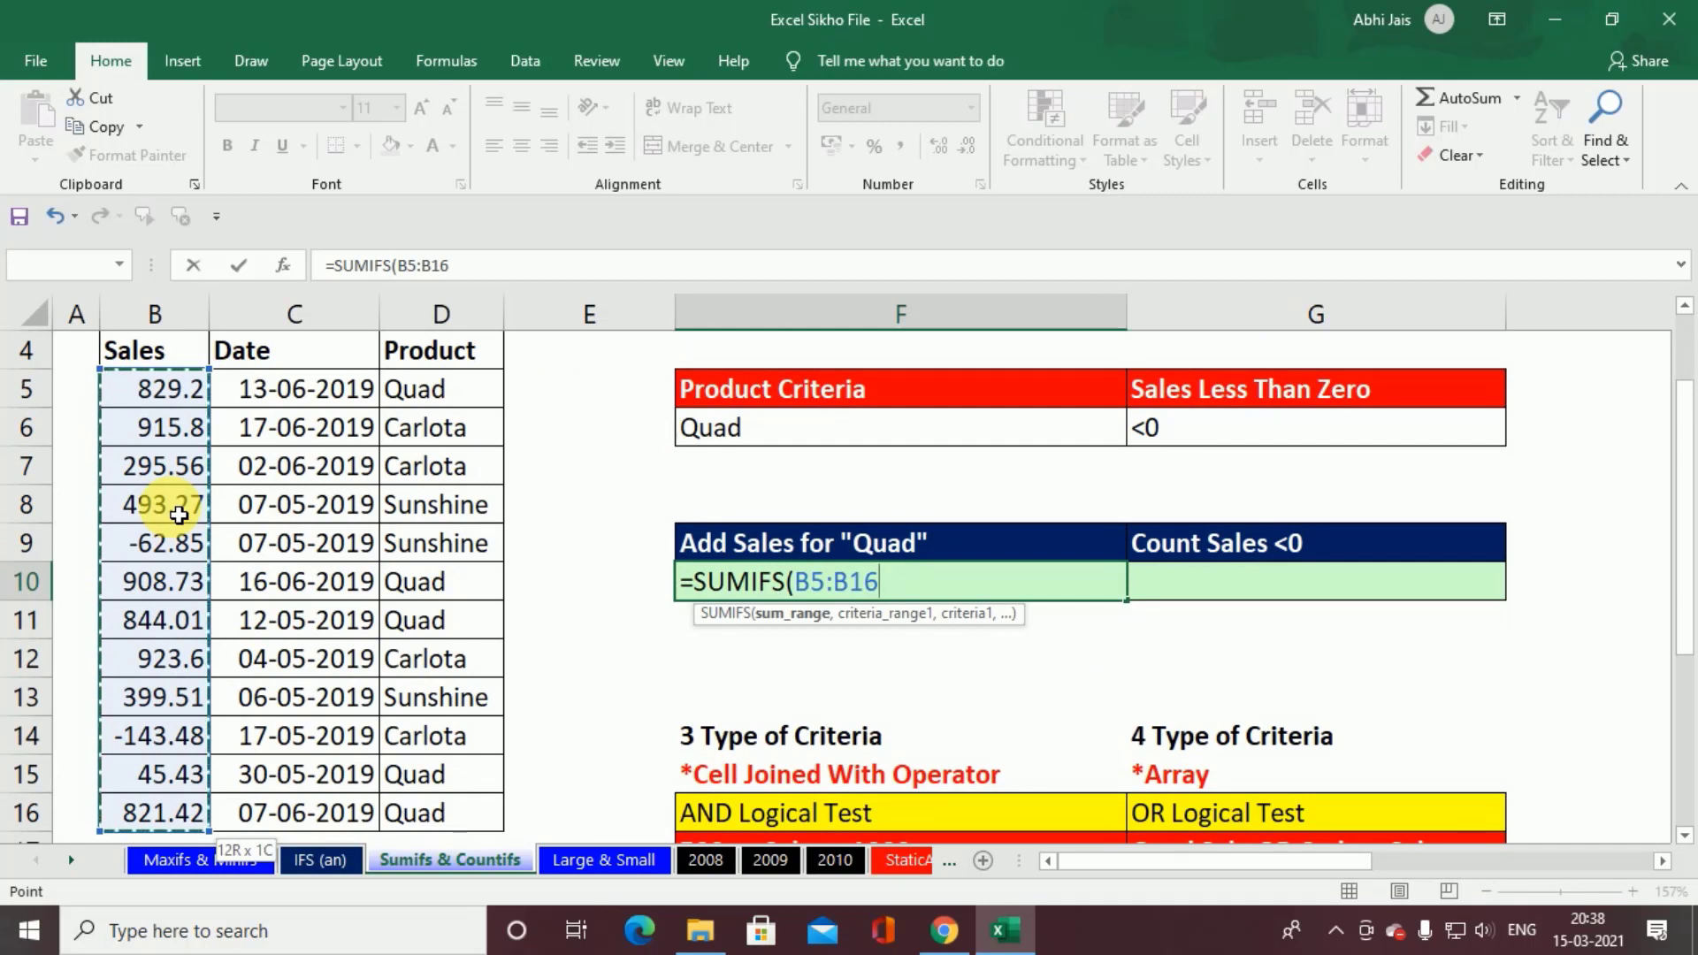
type(",\"qu")
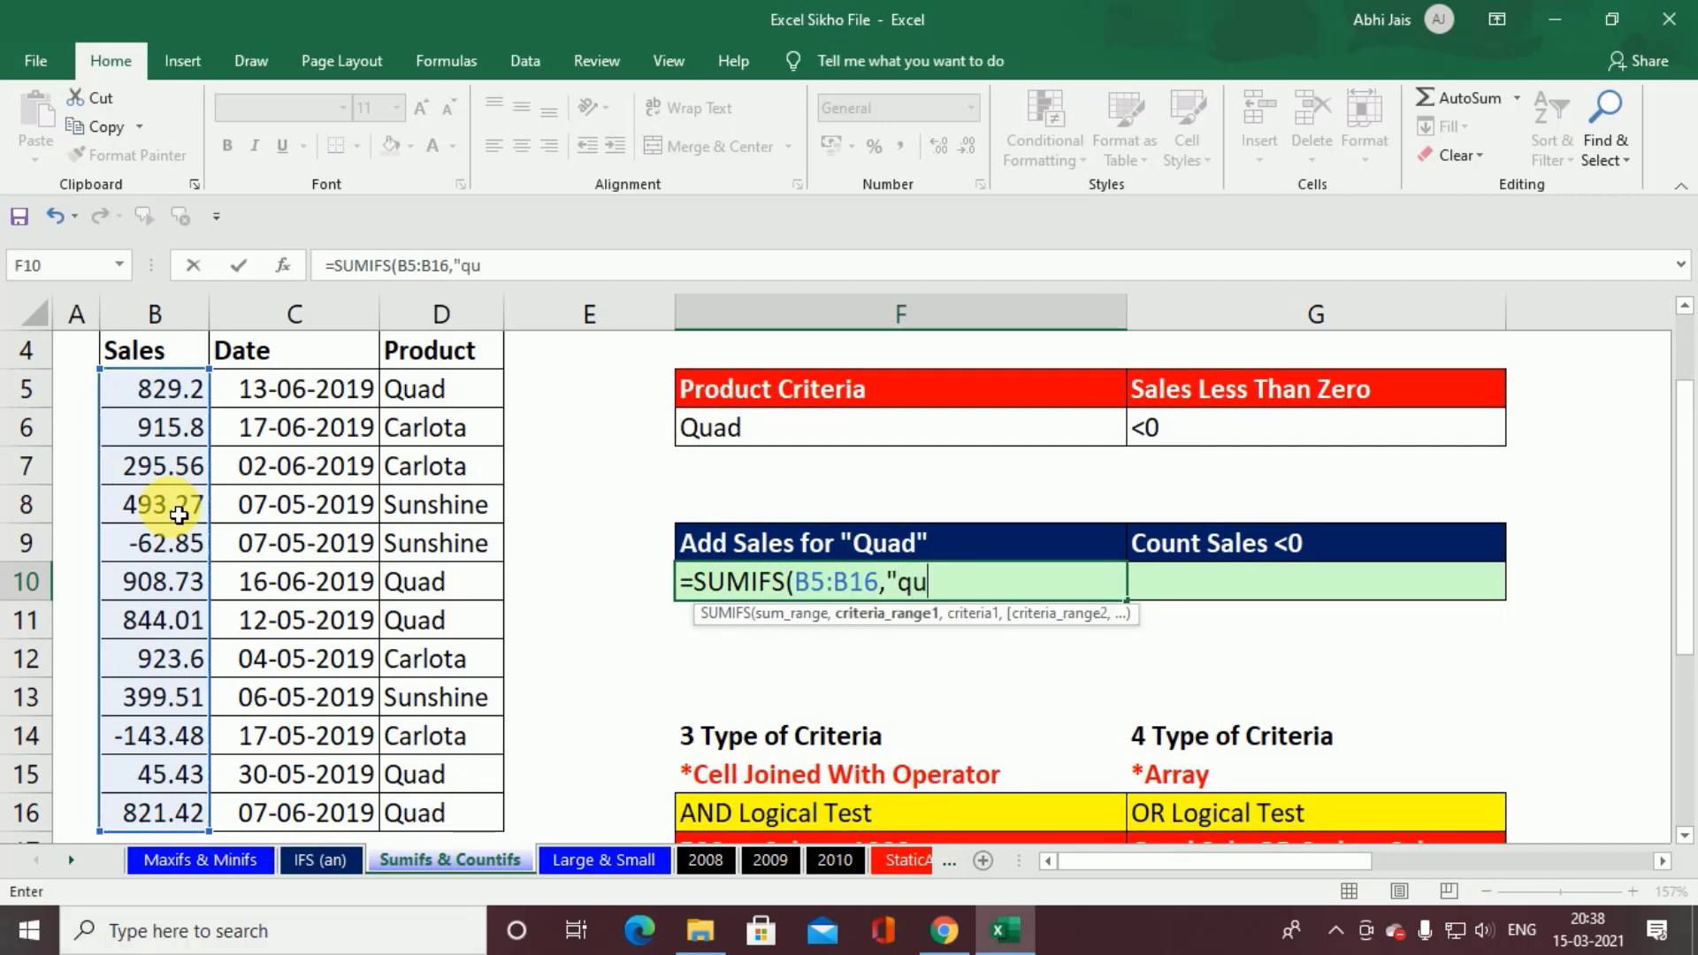
type("ad")
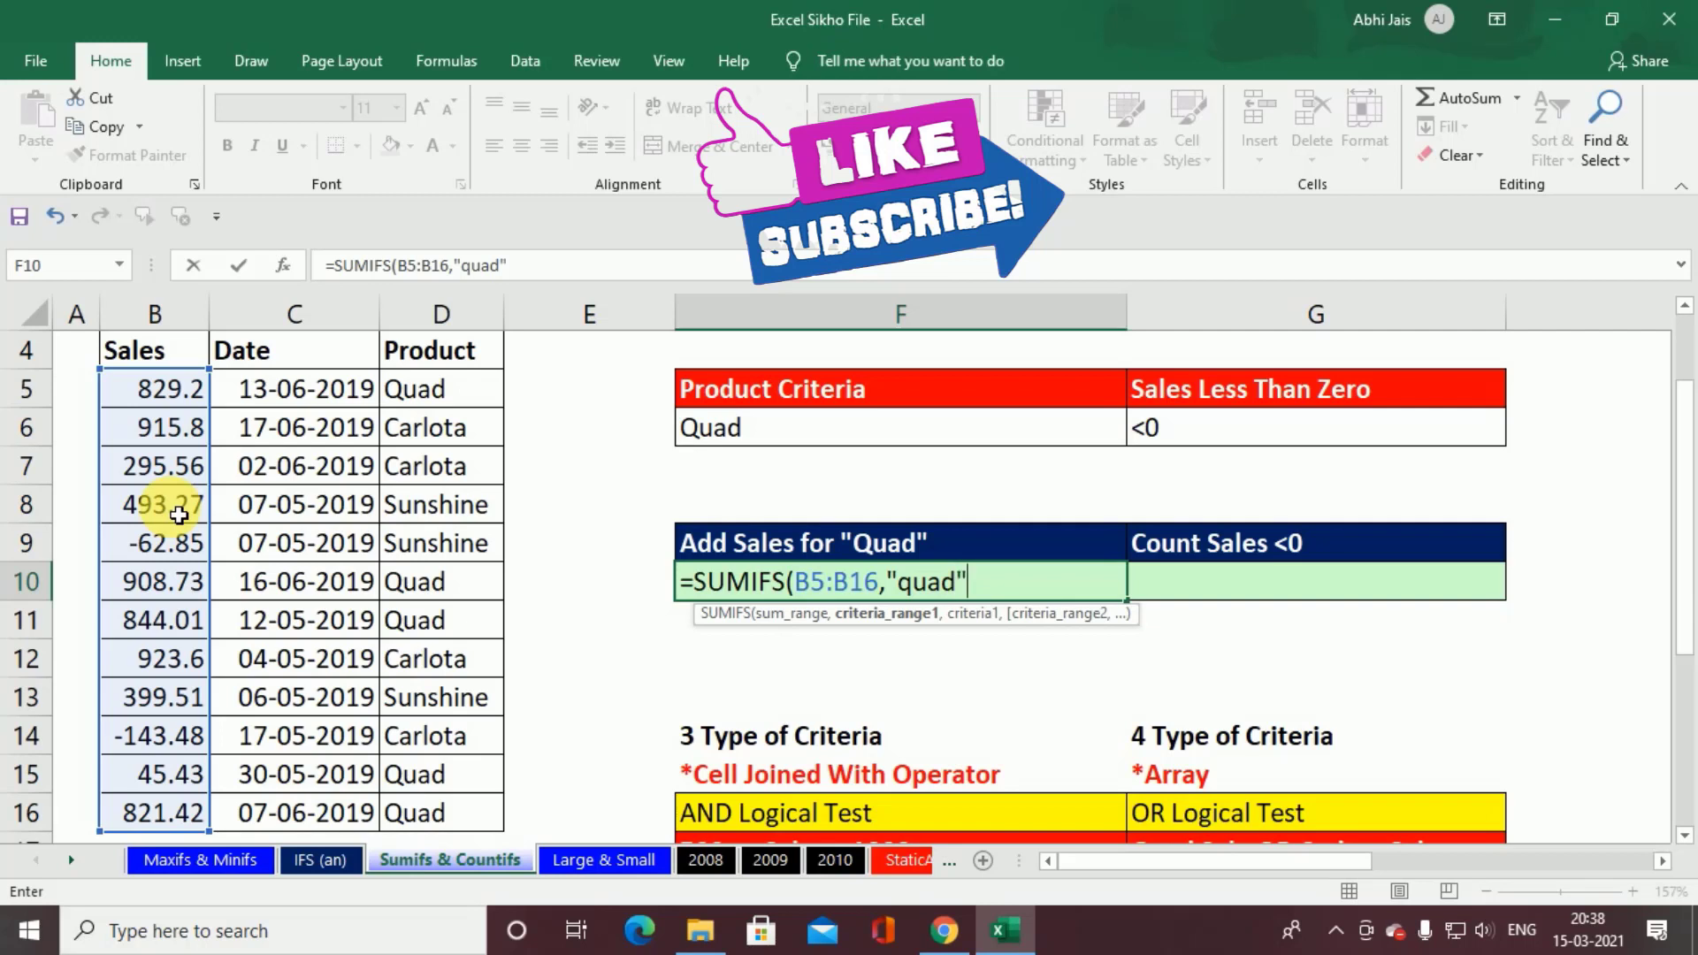
type("\",")
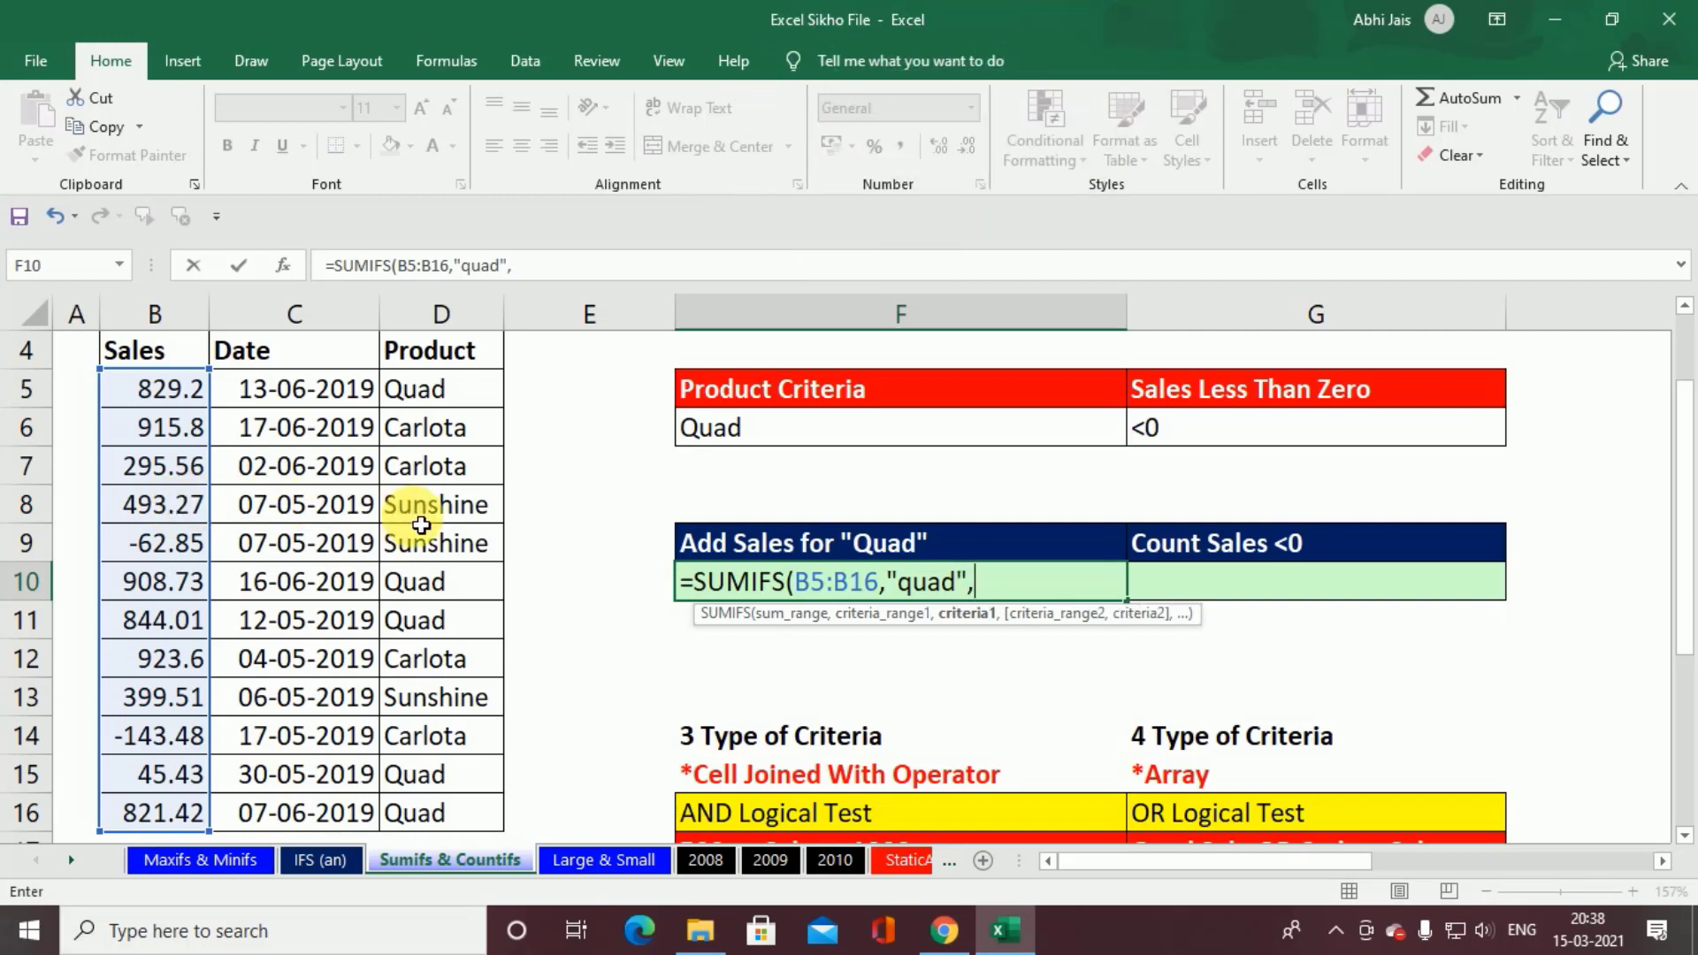
key("Left")
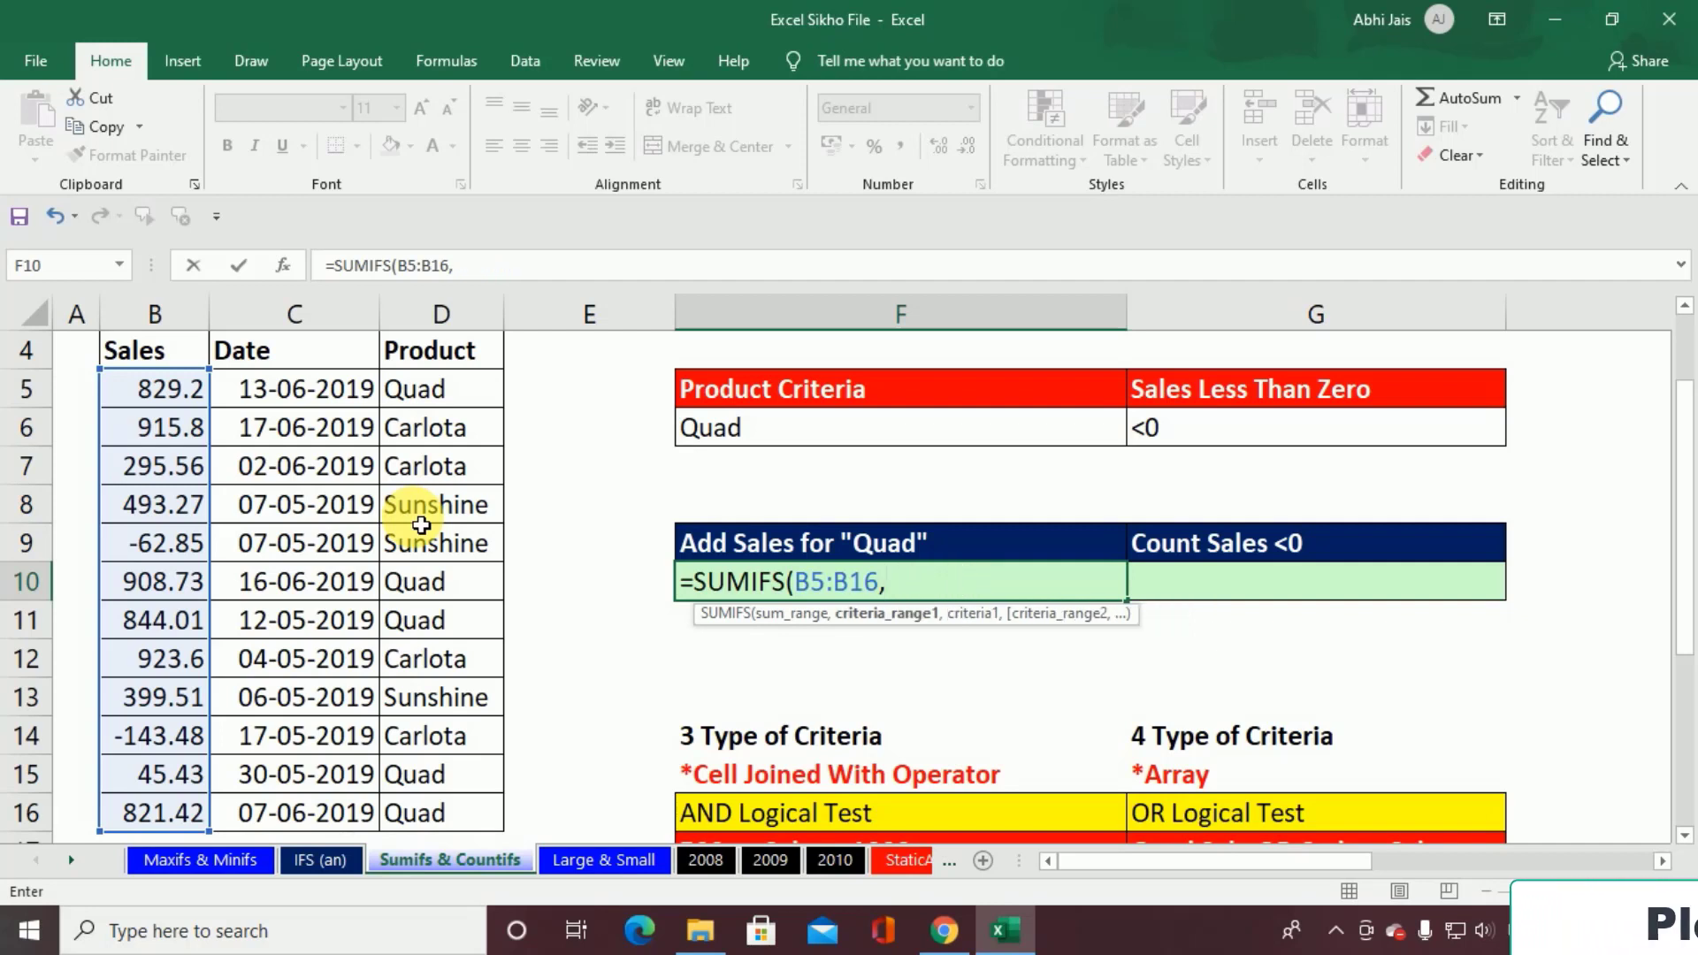
Step: Complete the F10 SUMIFS formula with the Product values D5:D16 as the criteria range and "quad" as the criterion
left_click(422, 407)
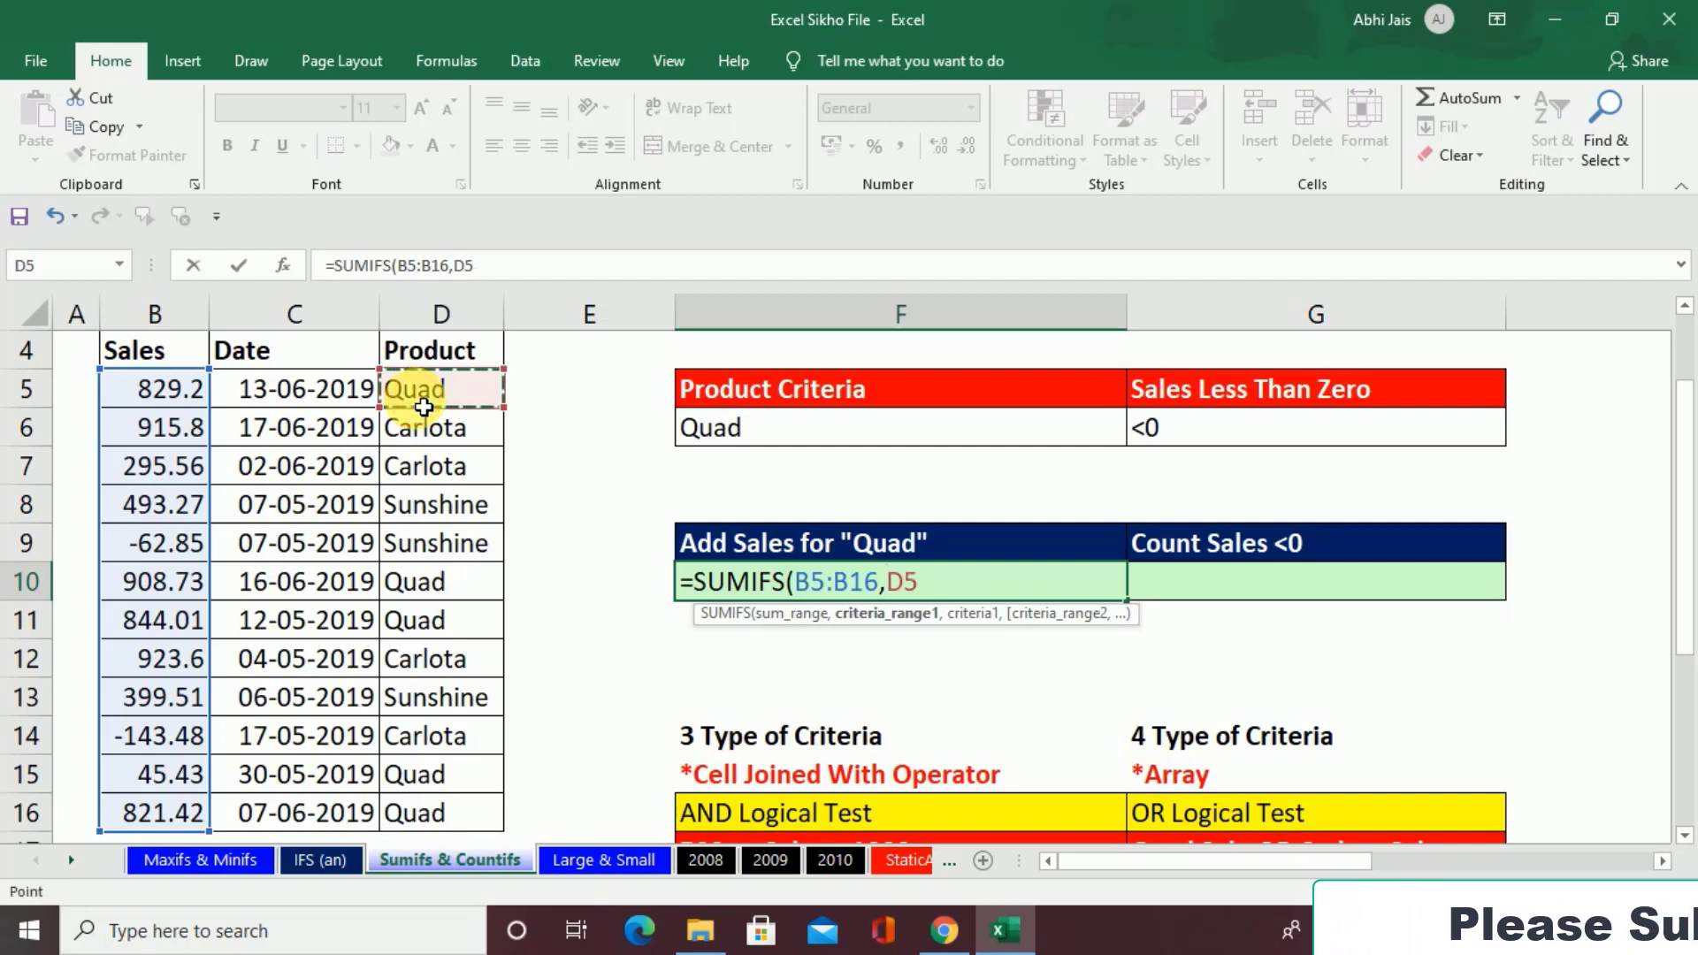
key("ctrl+shift+Down")
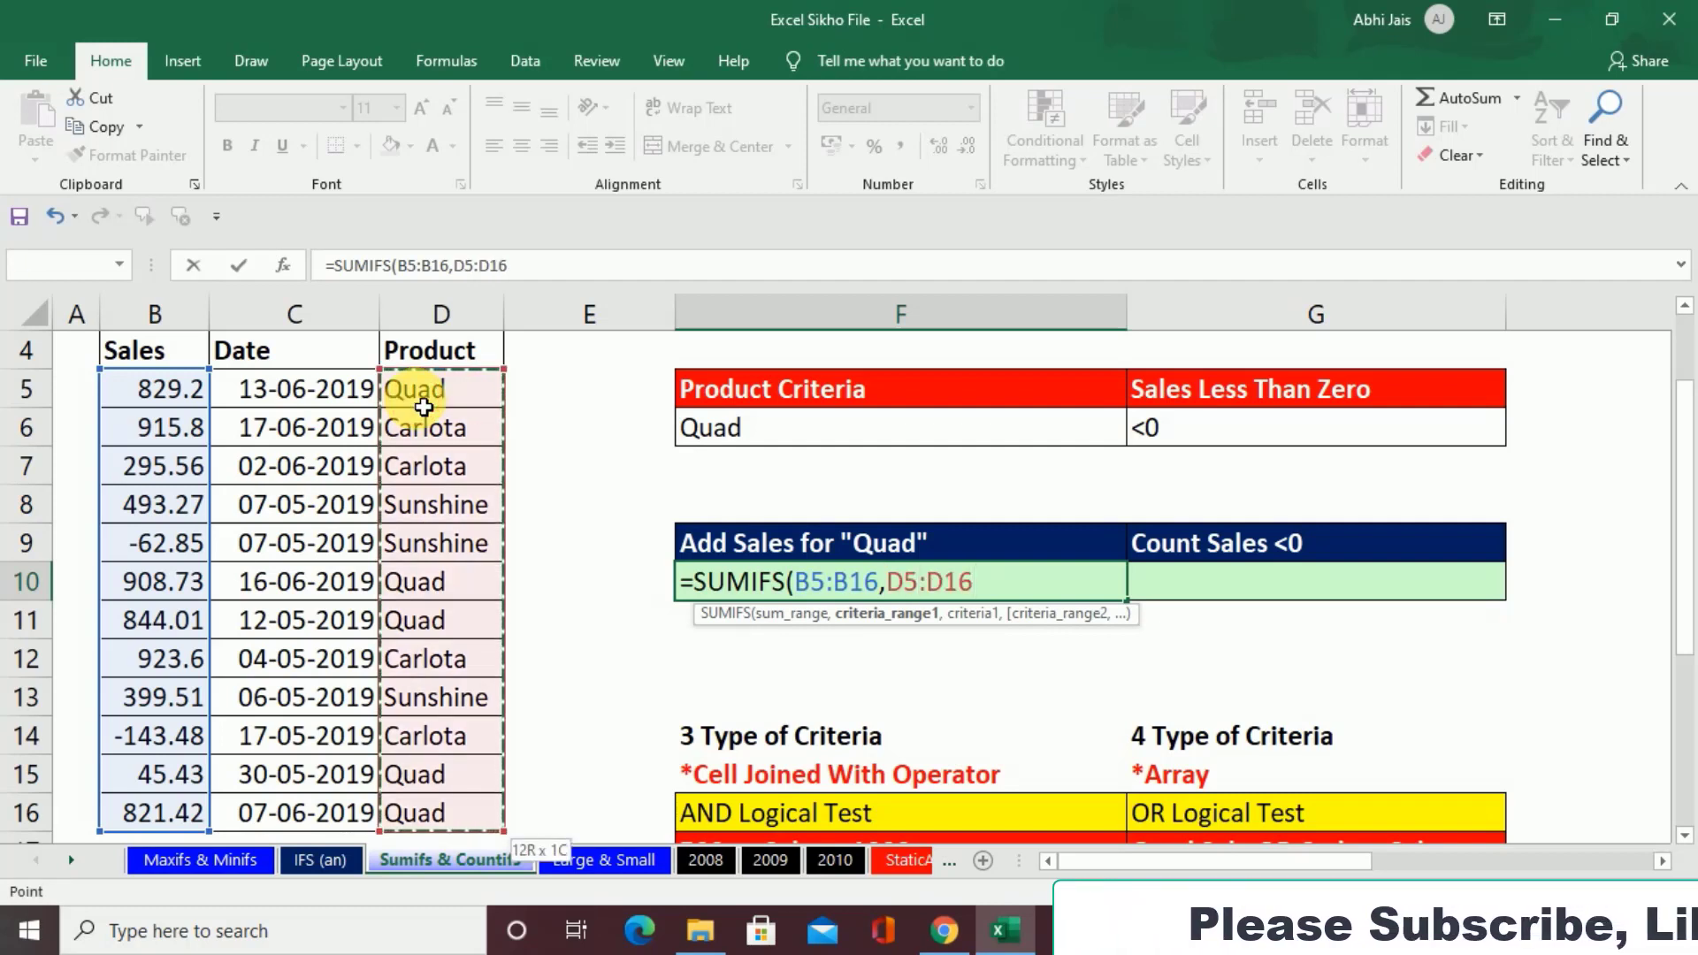
type(",\"quad")
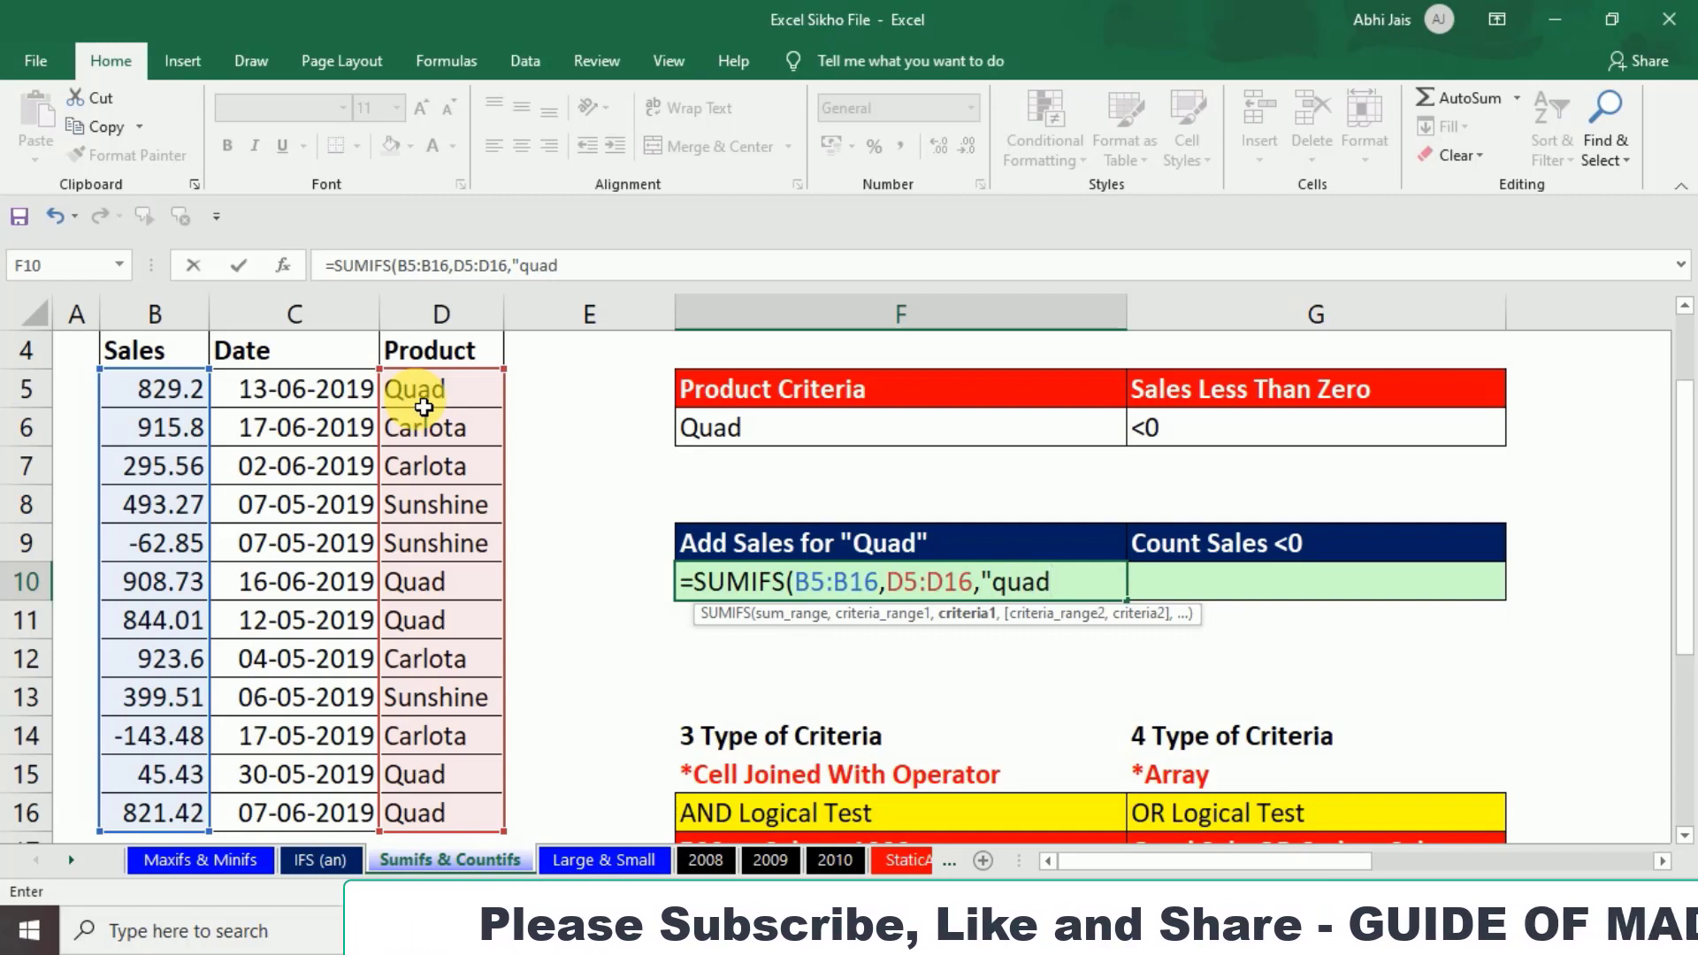
type("\")")
key("Return")
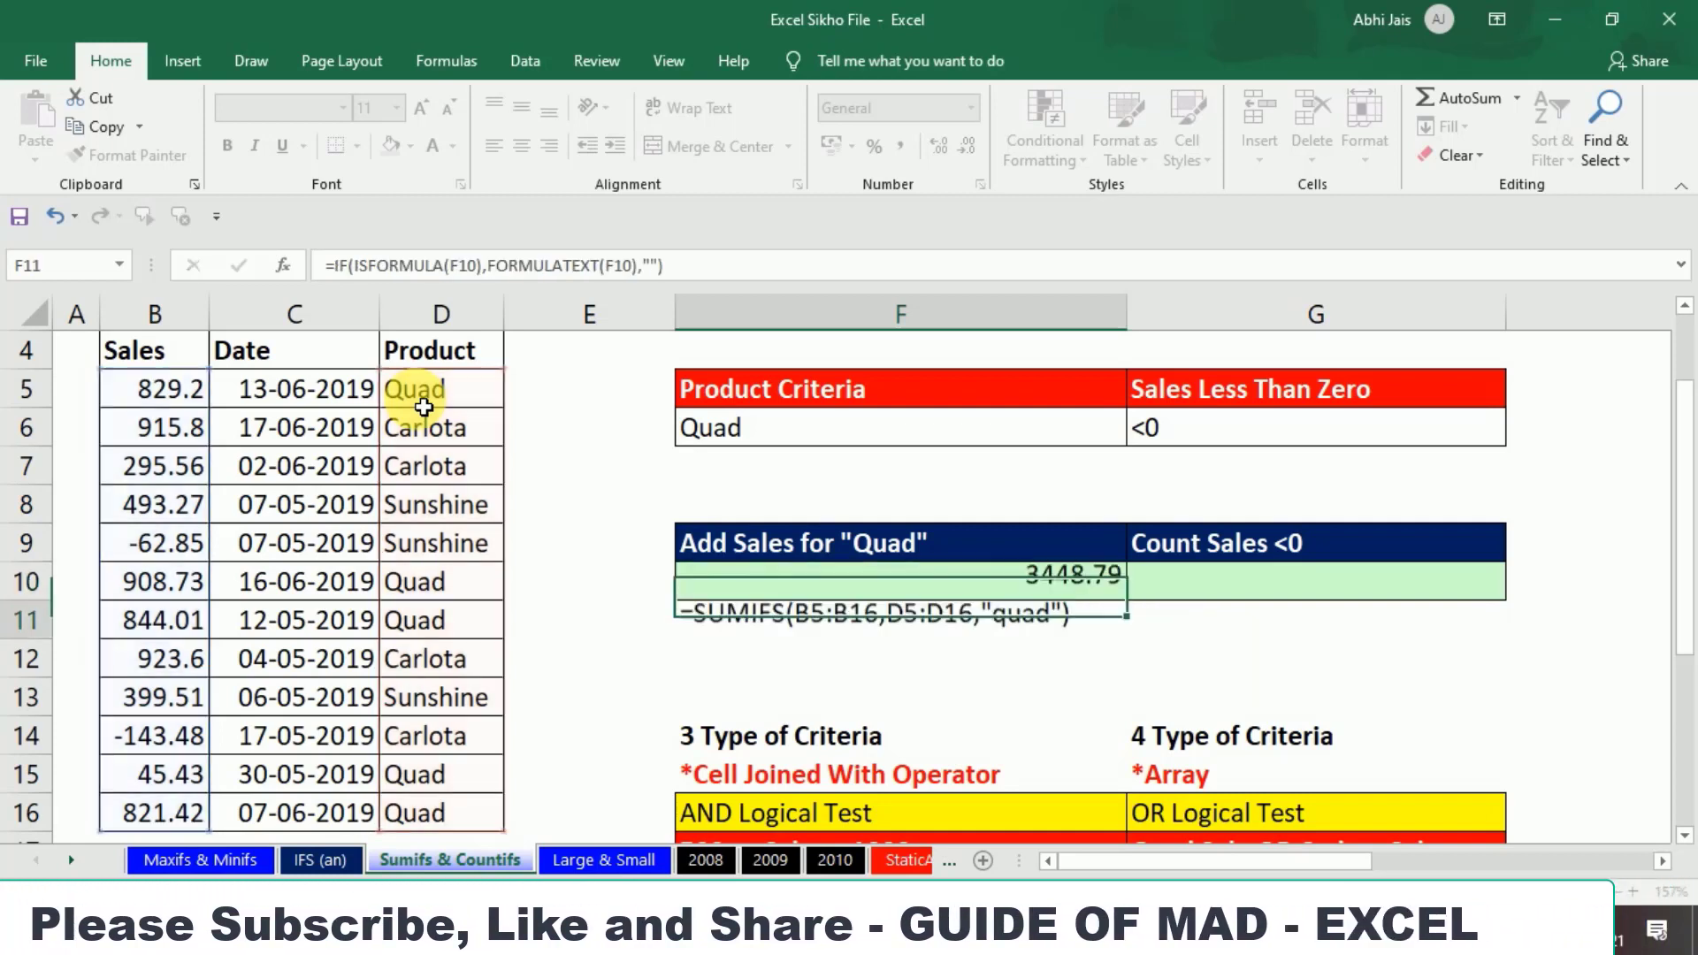
Step: Enter a COUNTIFS formula in G10 under Count Sales <0, using the Sales values B5:B16 with the hard-coded criterion "<0"
key("Right")
key("Up")
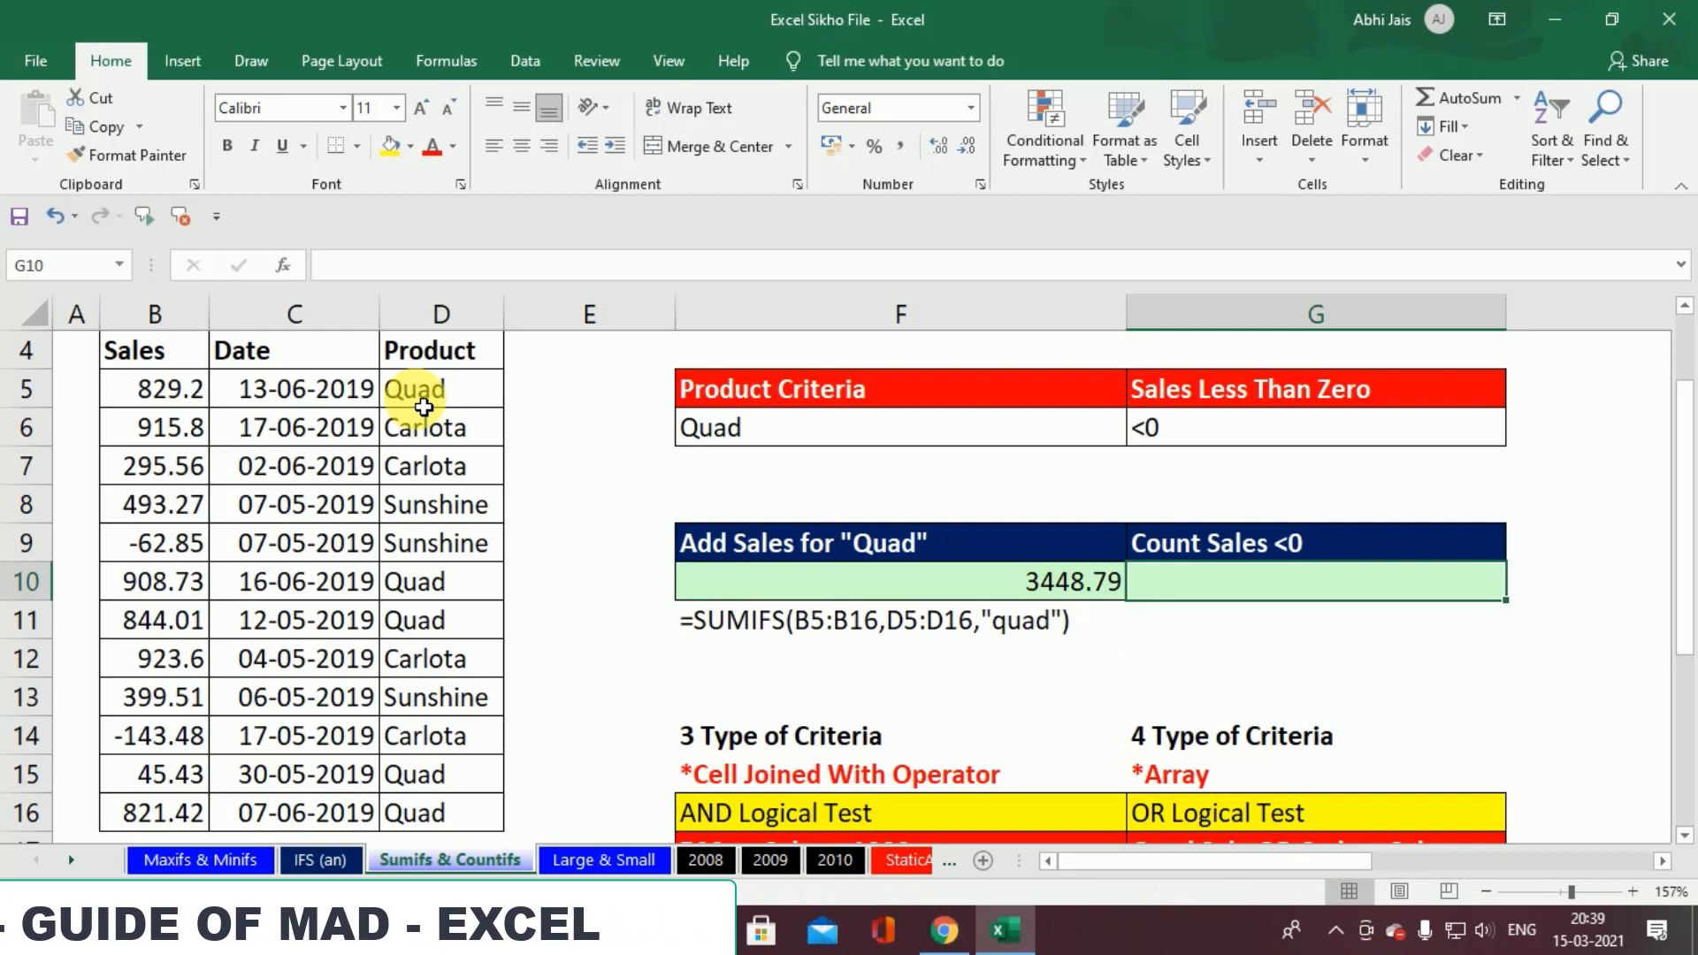
type("=")
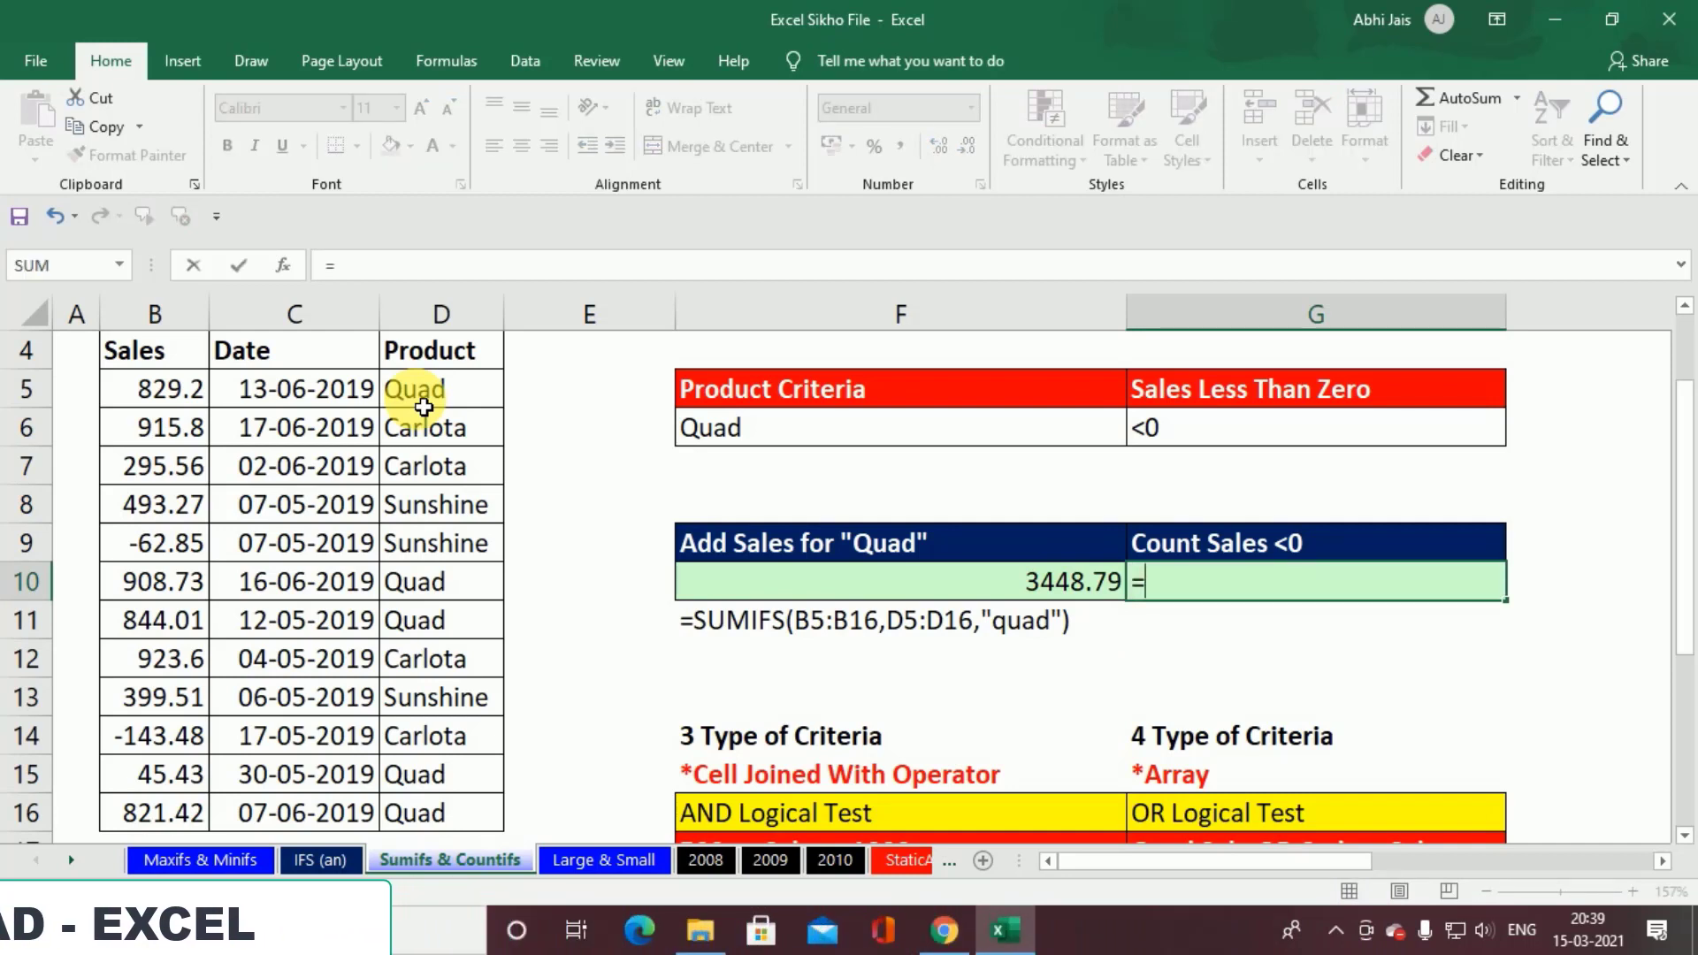
type("coun")
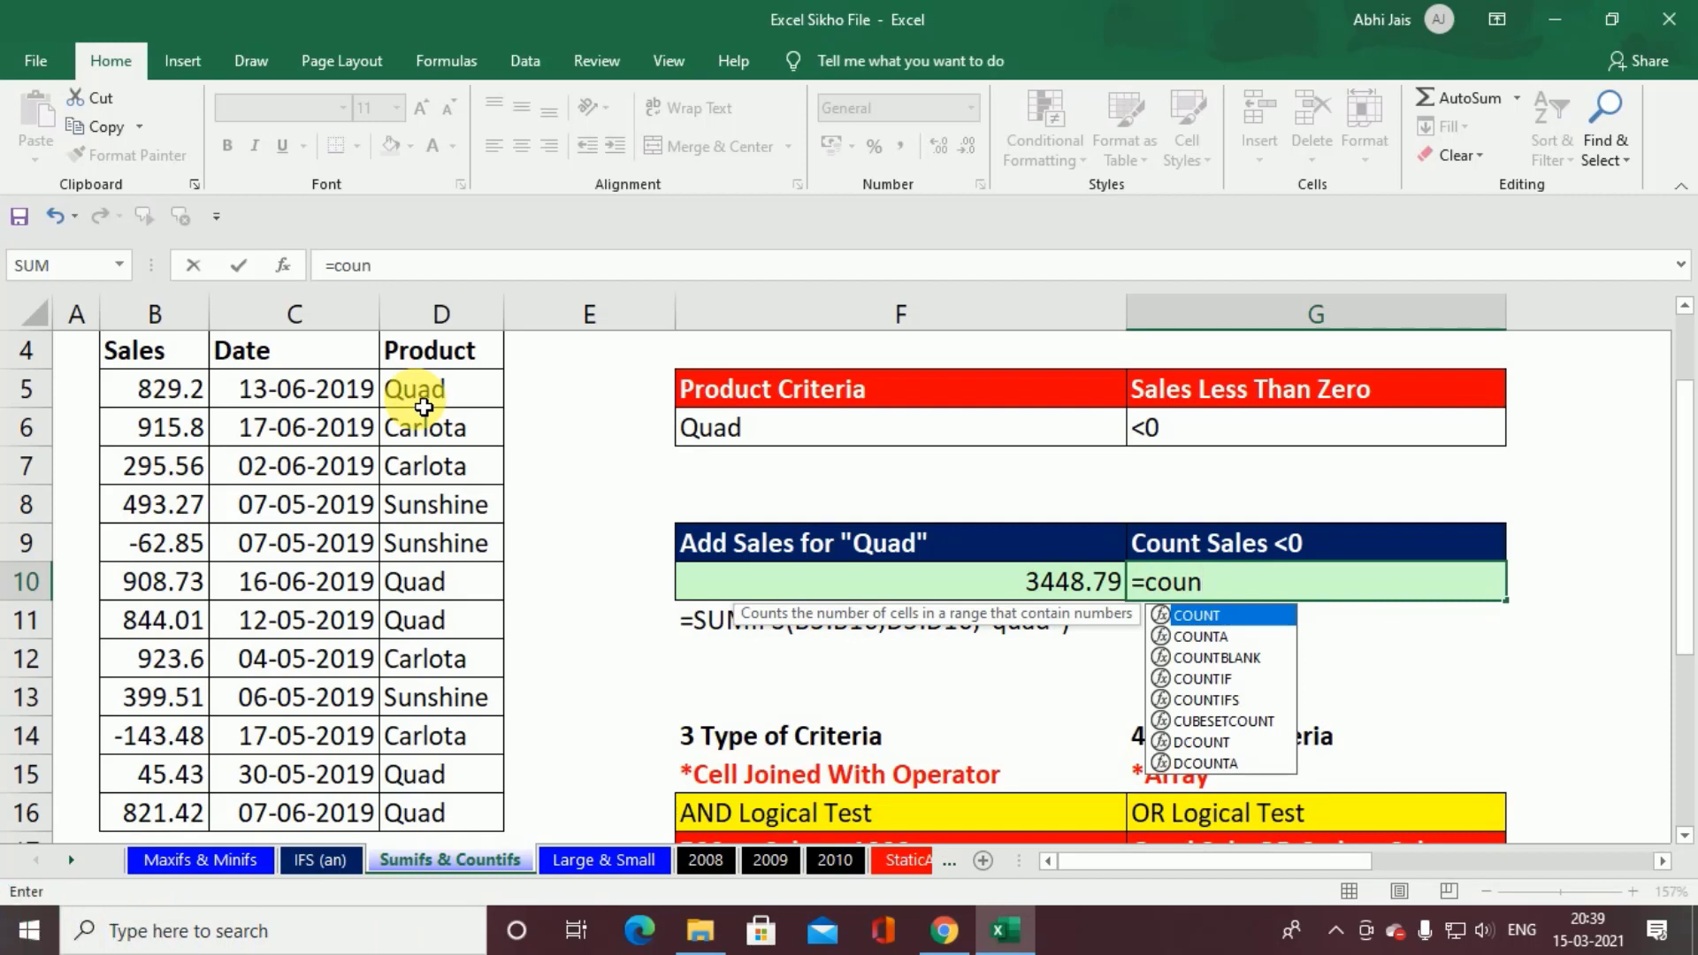
type("tif")
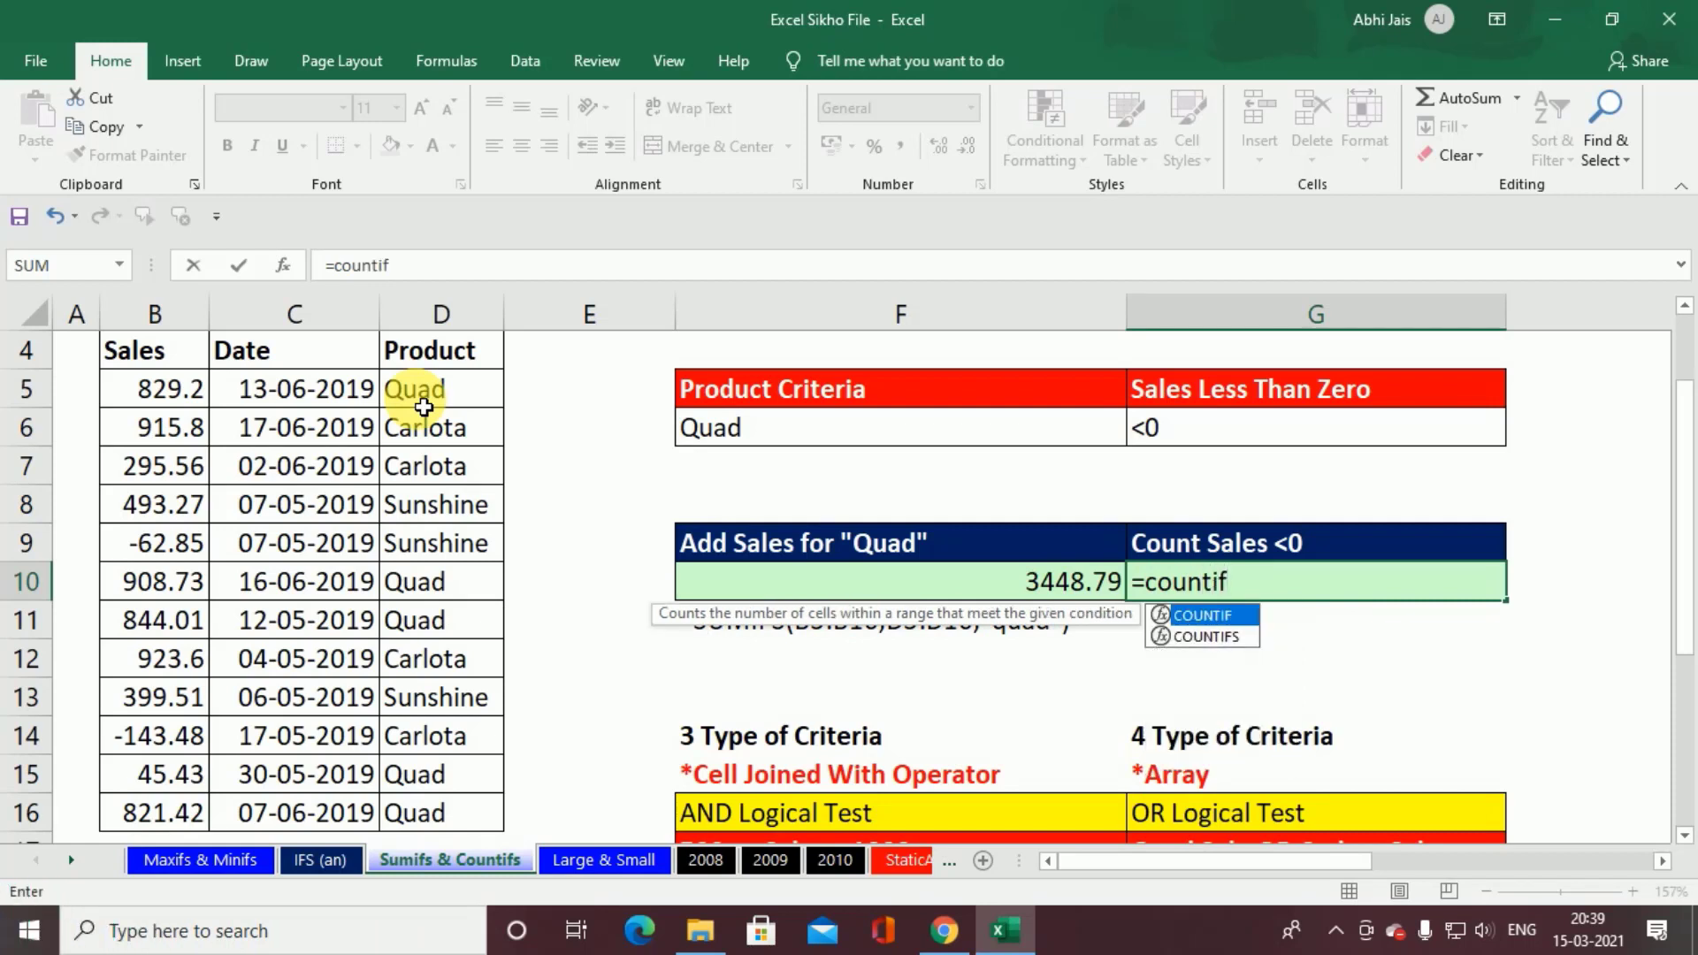
type("s")
key("Tab")
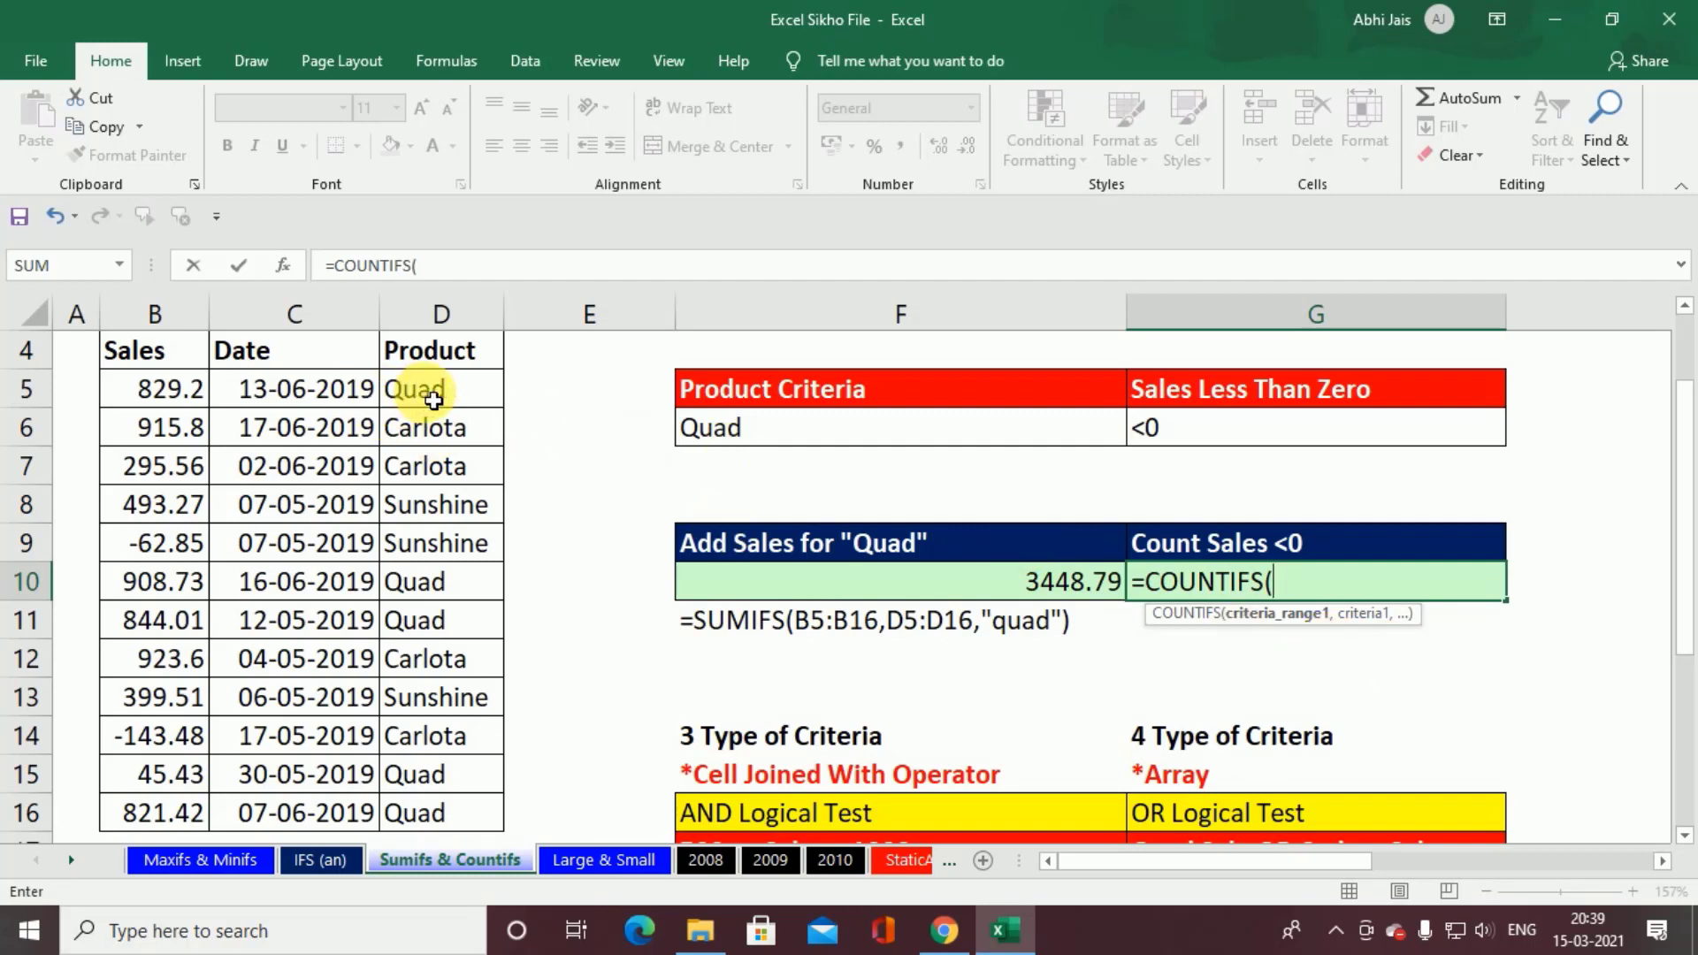
left_click_drag(155, 386, 199, 845)
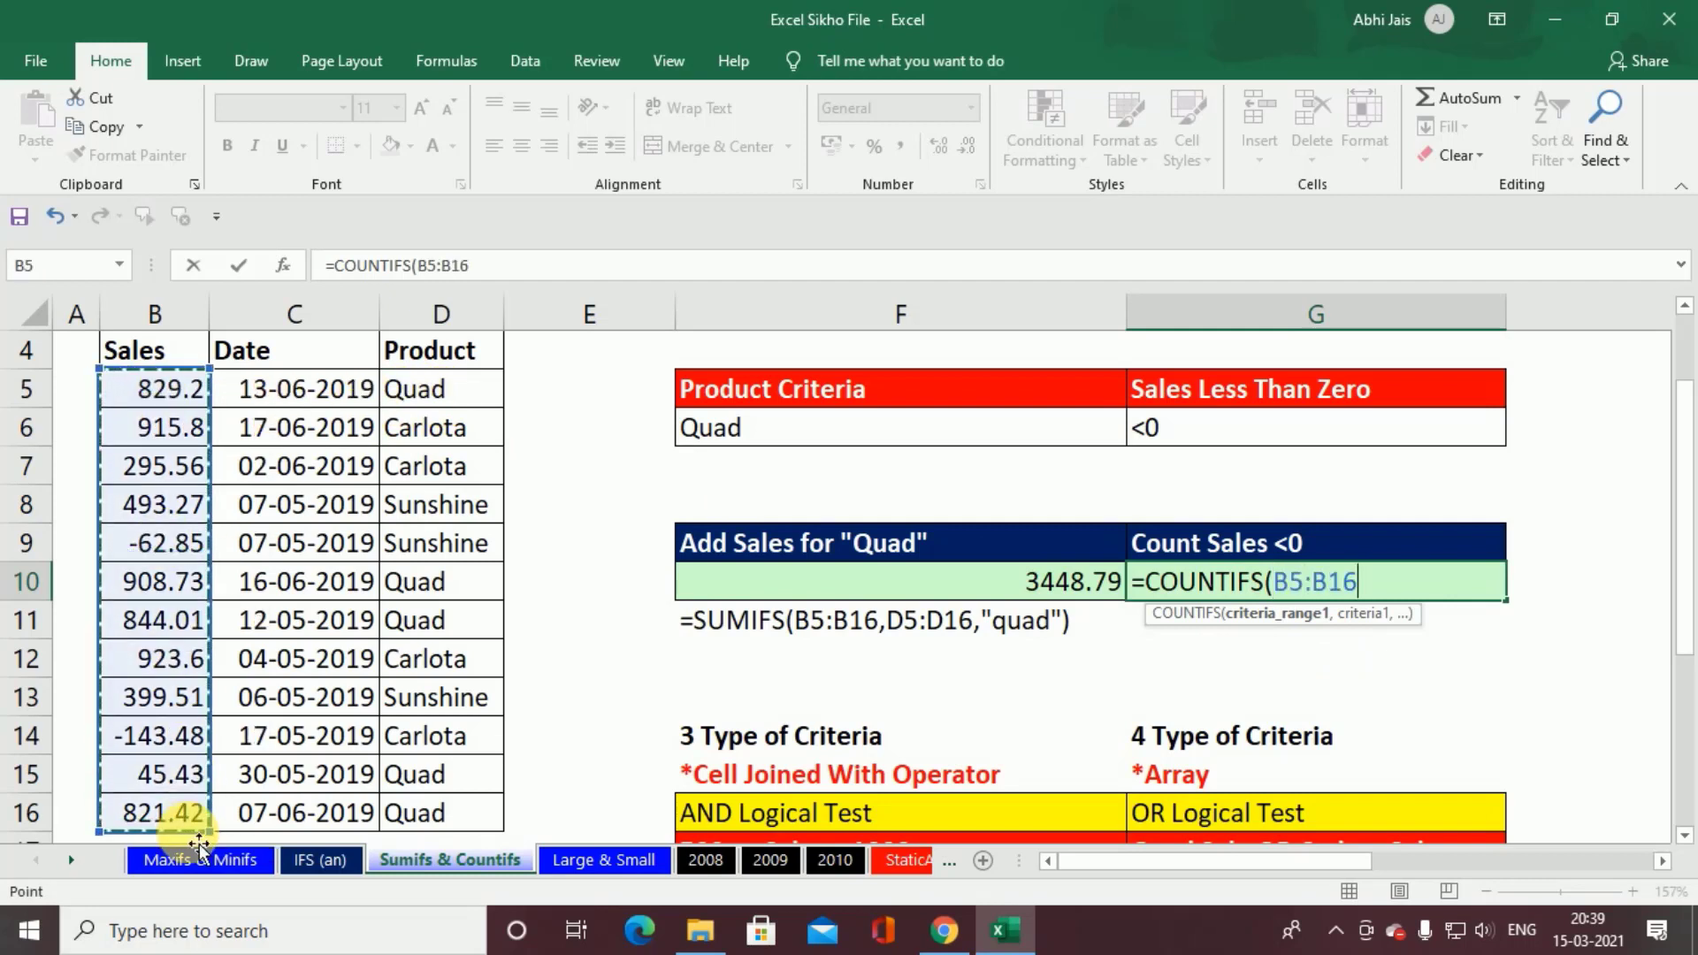
type(",\"<0")
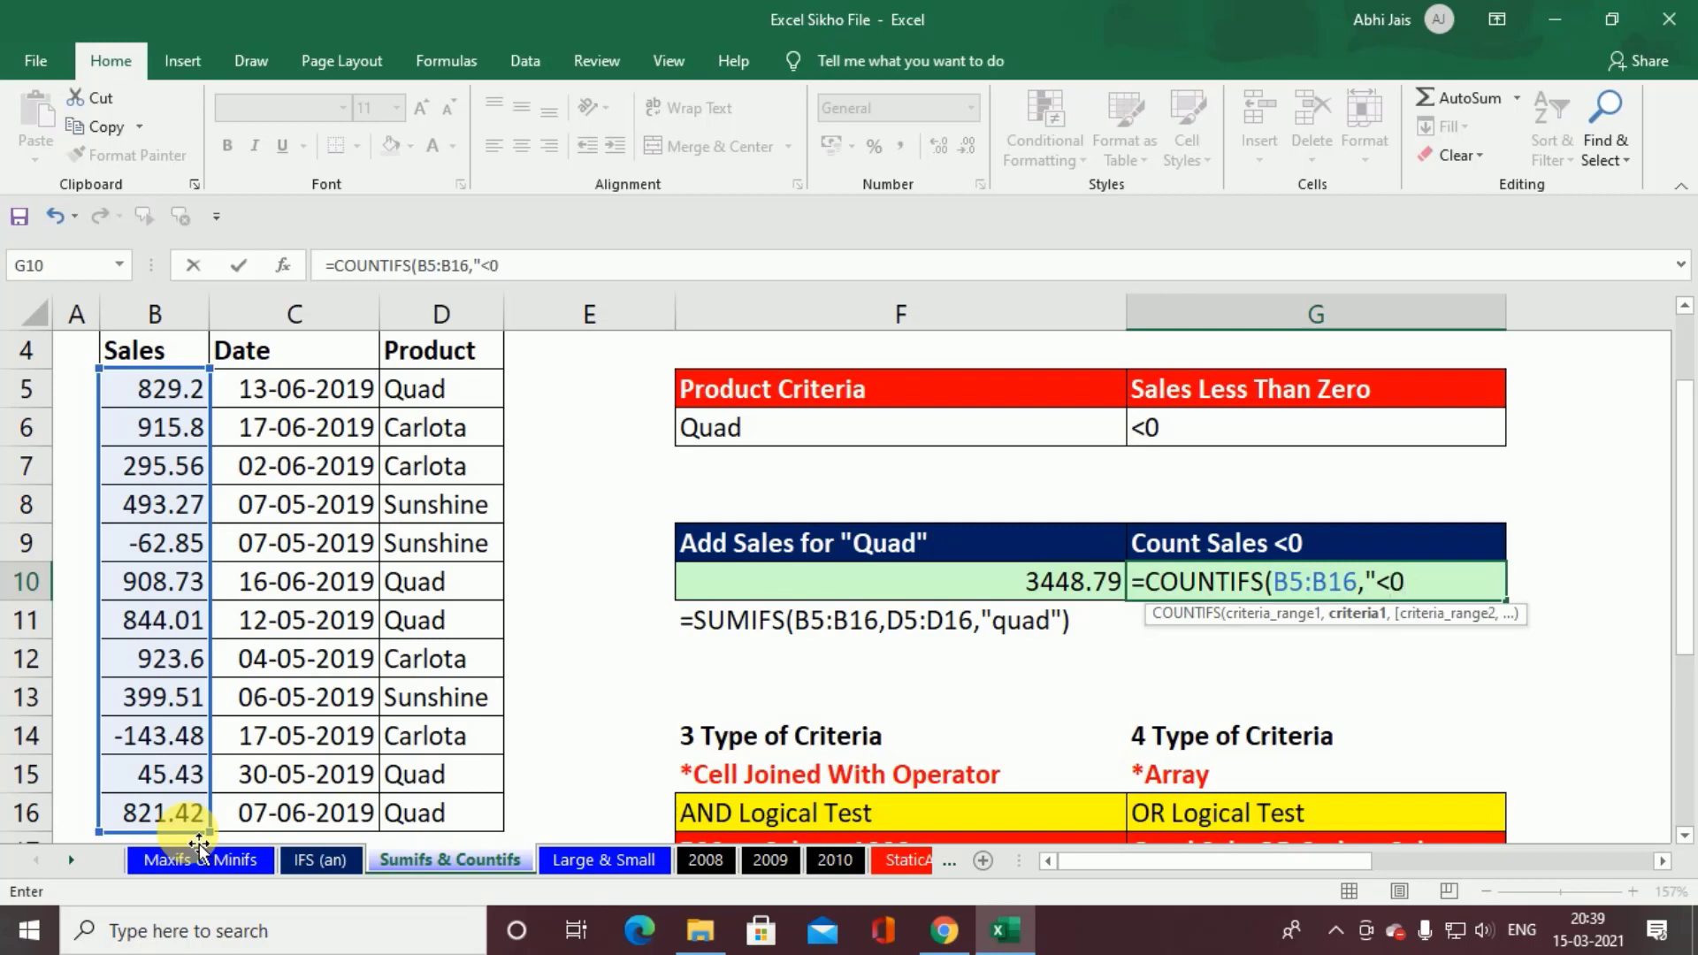
type(")")
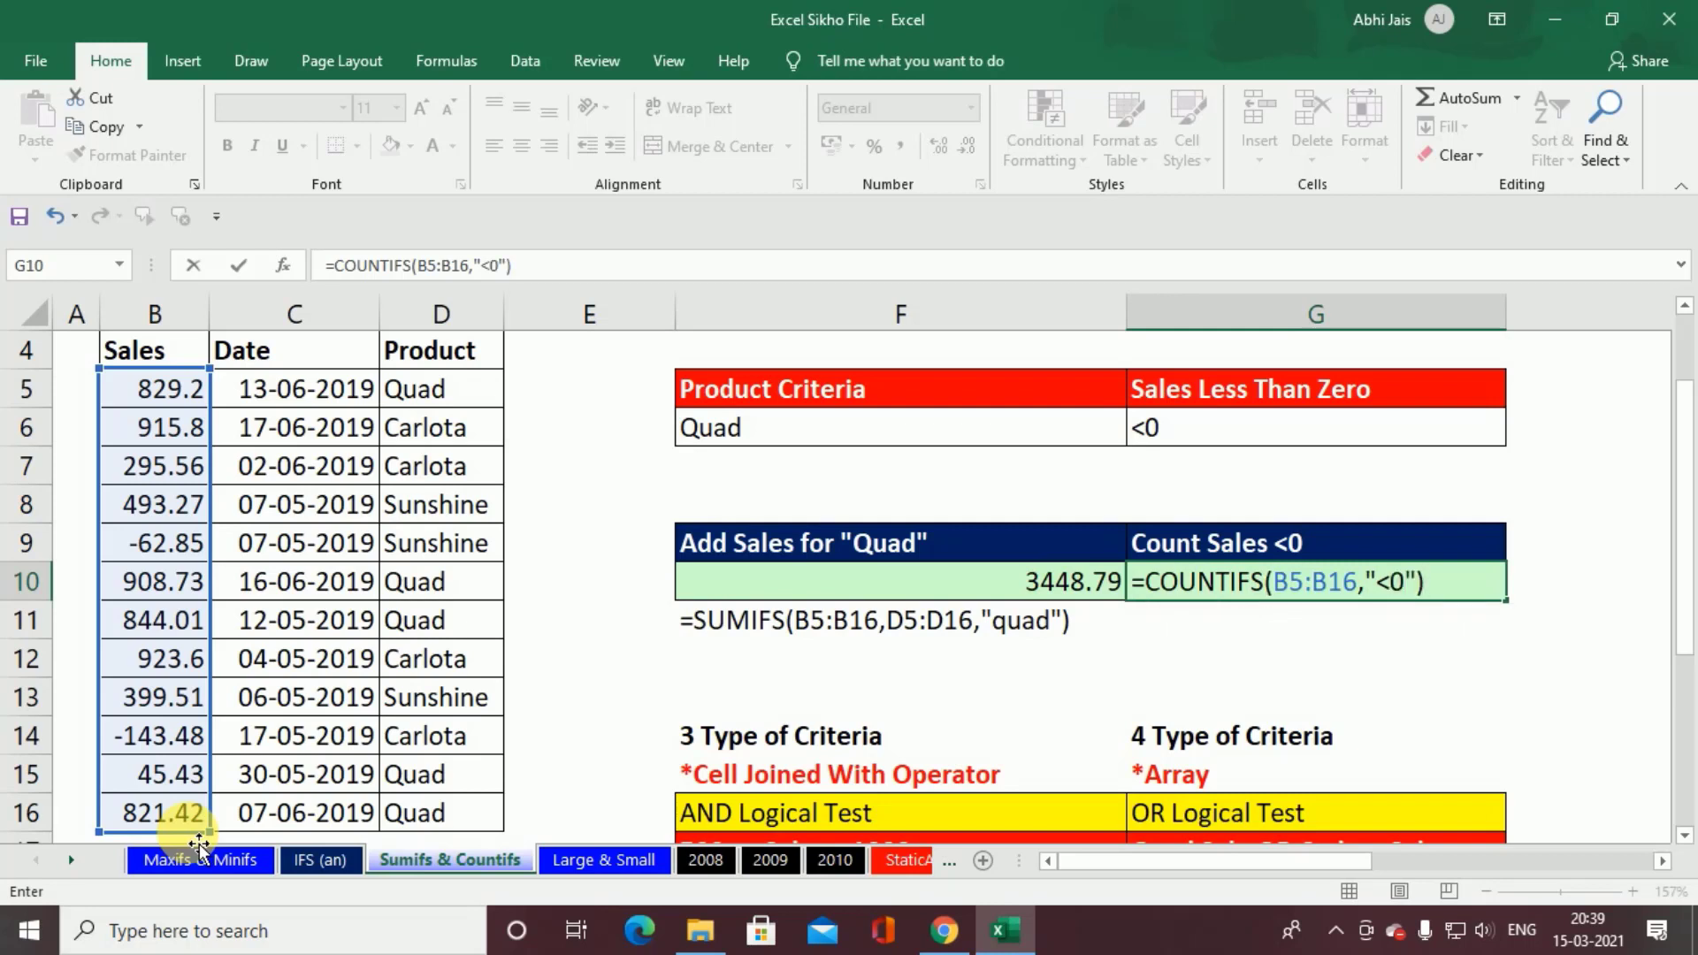
key("ctrl+Return")
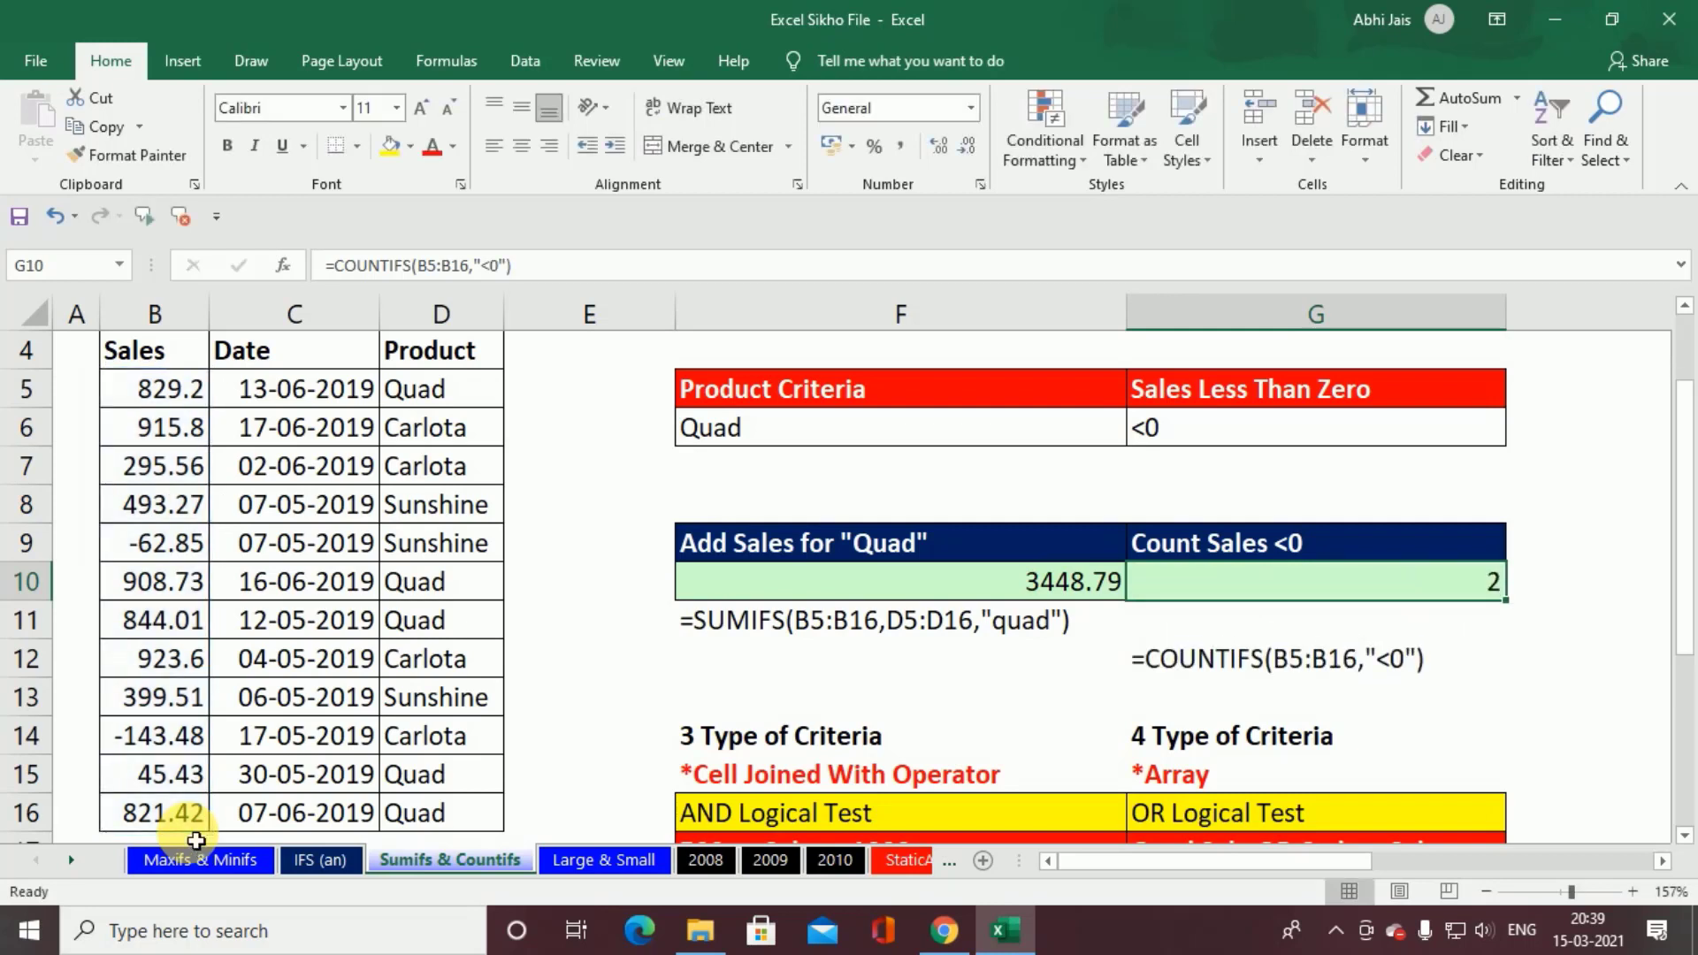
Step: Start a COUNTIFS formula in F22 under Count # Sales Between 500 & 1000
scroll(454, 864, "down", 2)
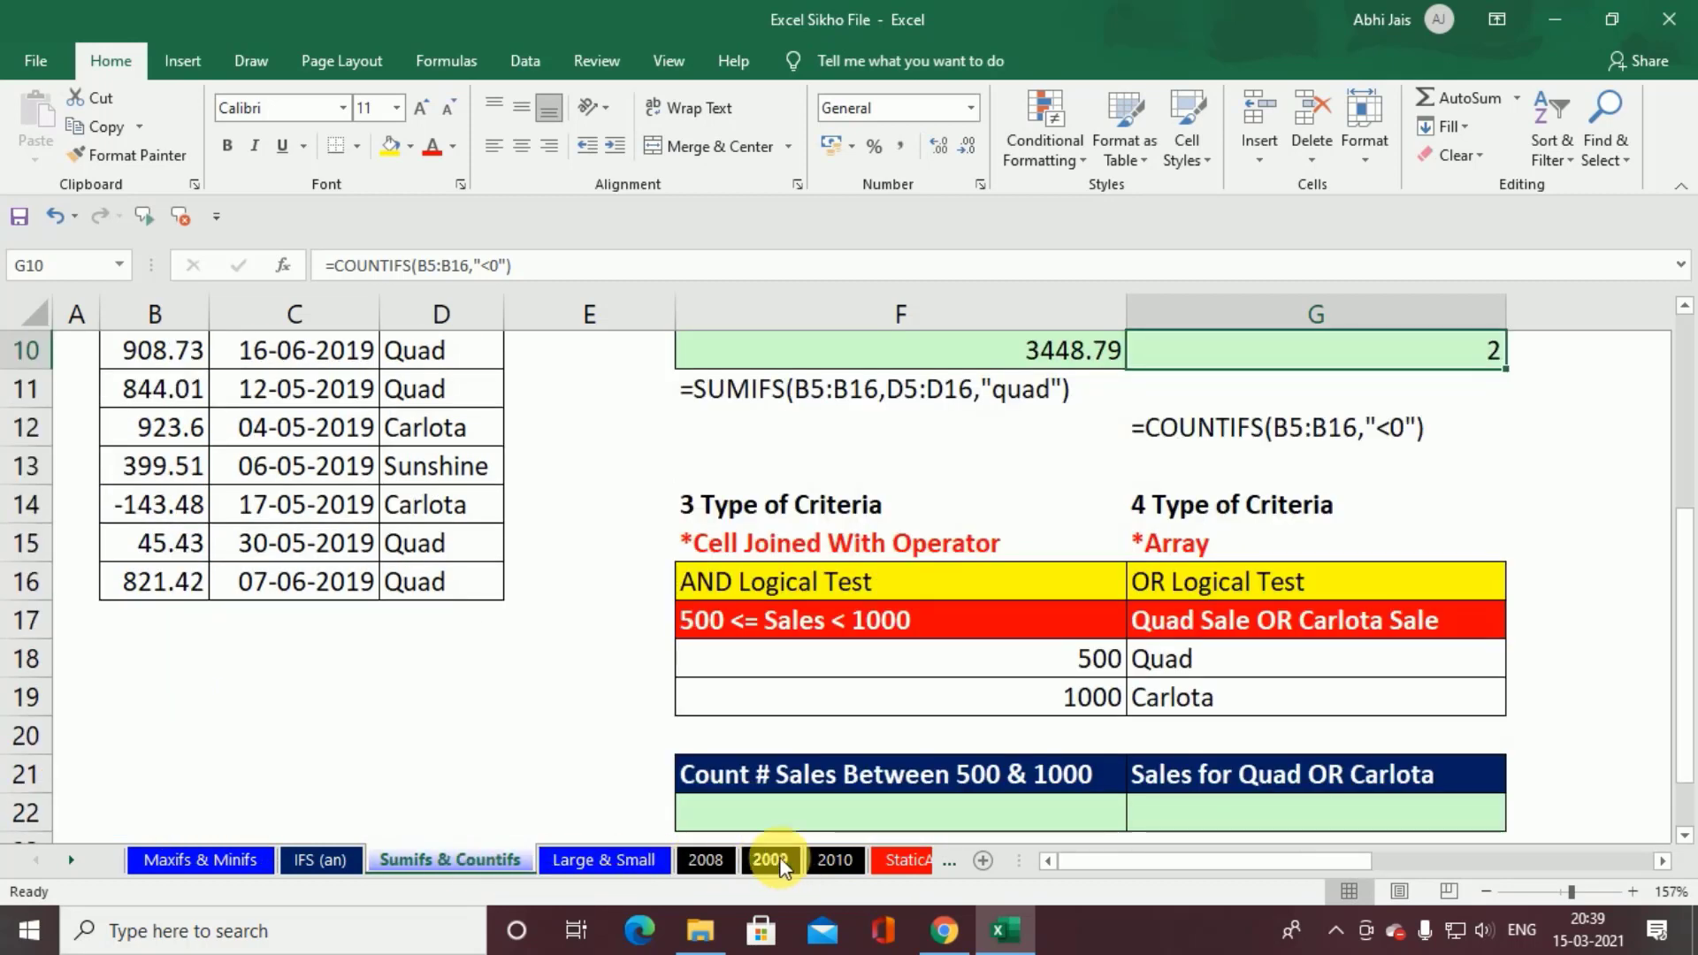
scroll(874, 732, "down", 2)
left_click(838, 592)
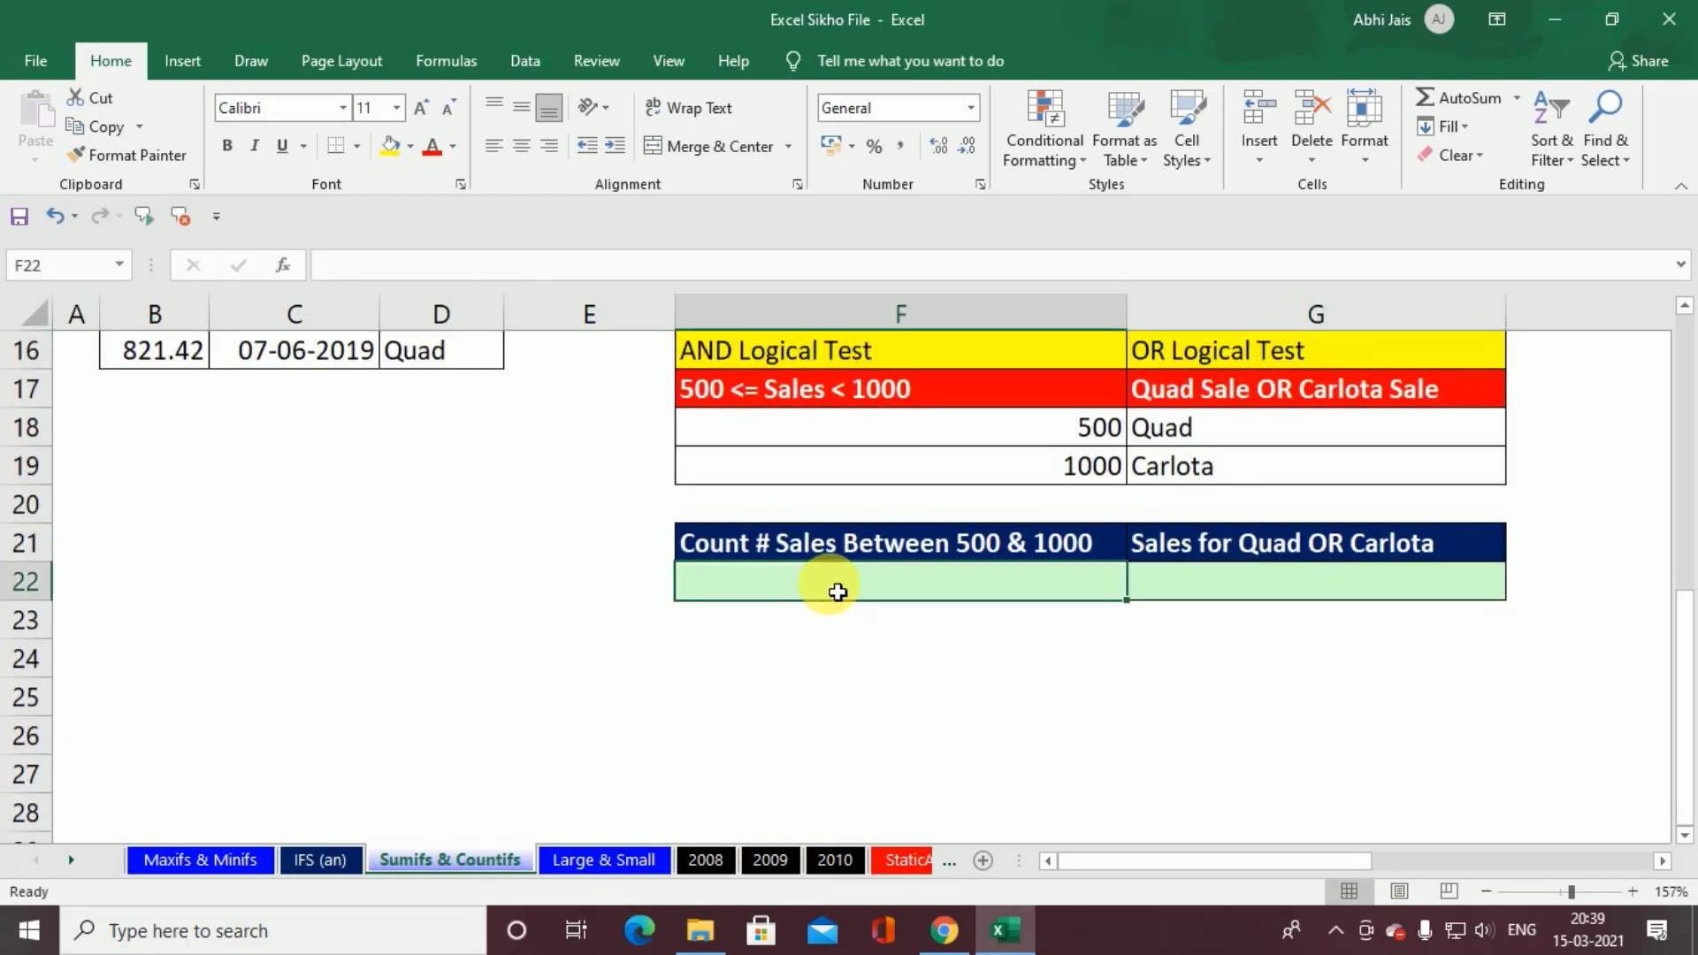
scroll(837, 592, "up", 1)
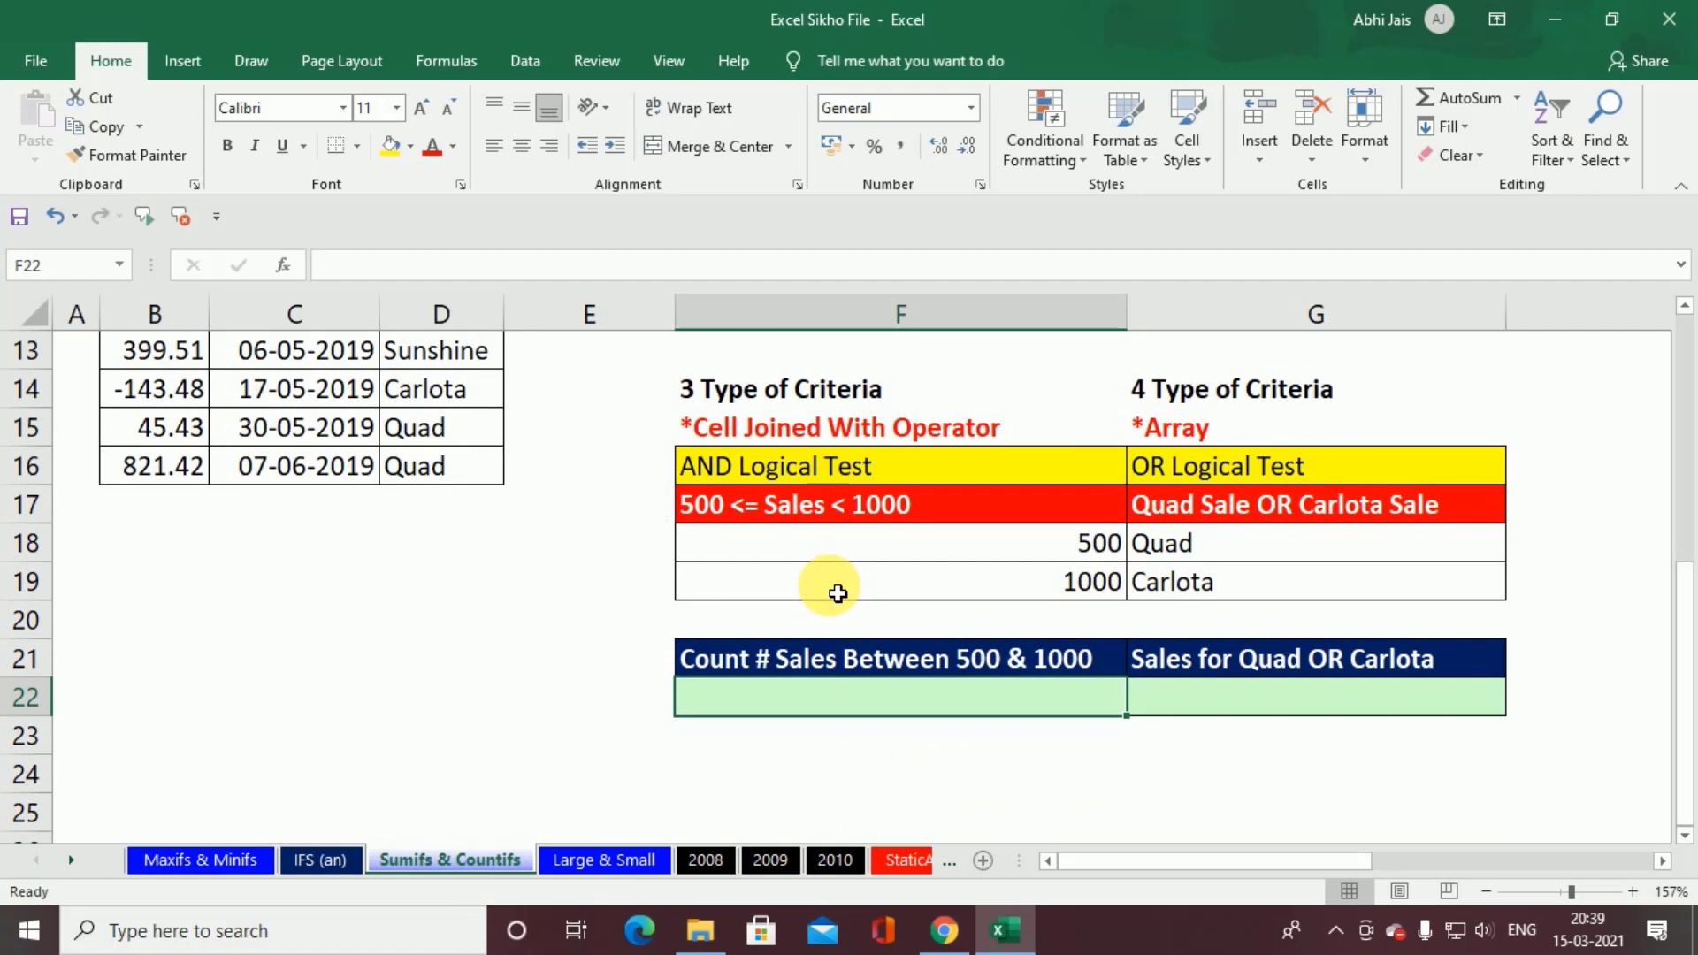
type("=coun")
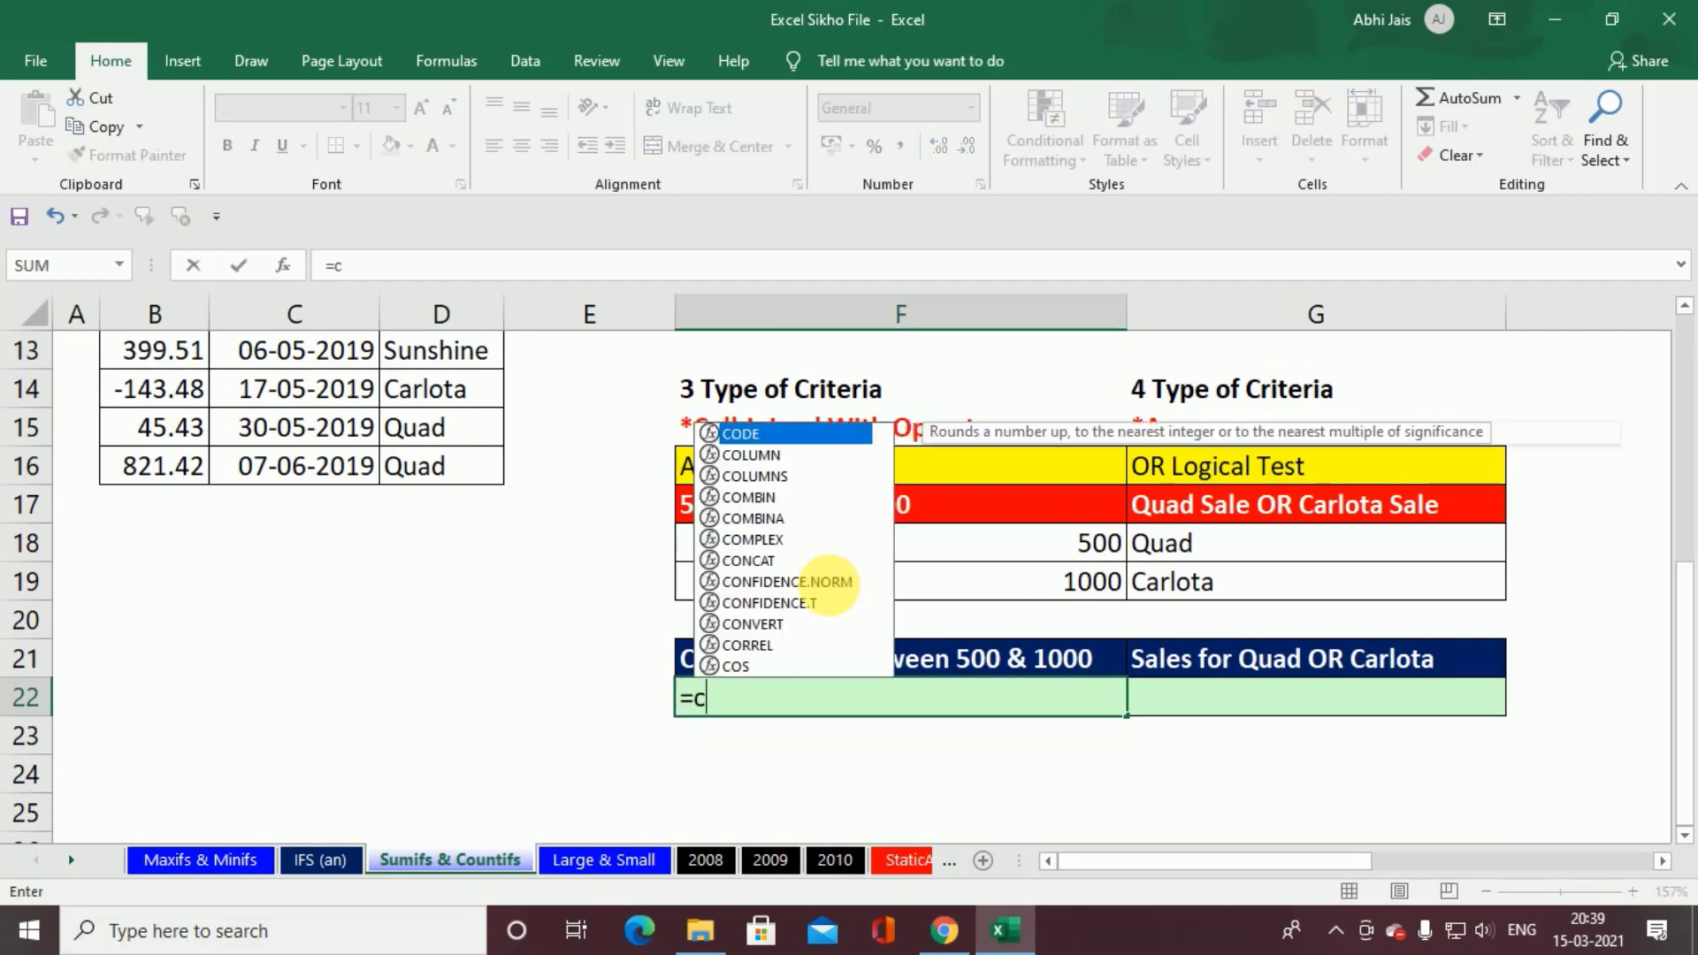
key("Down")
key("Down")
key("Down")
key("Down")
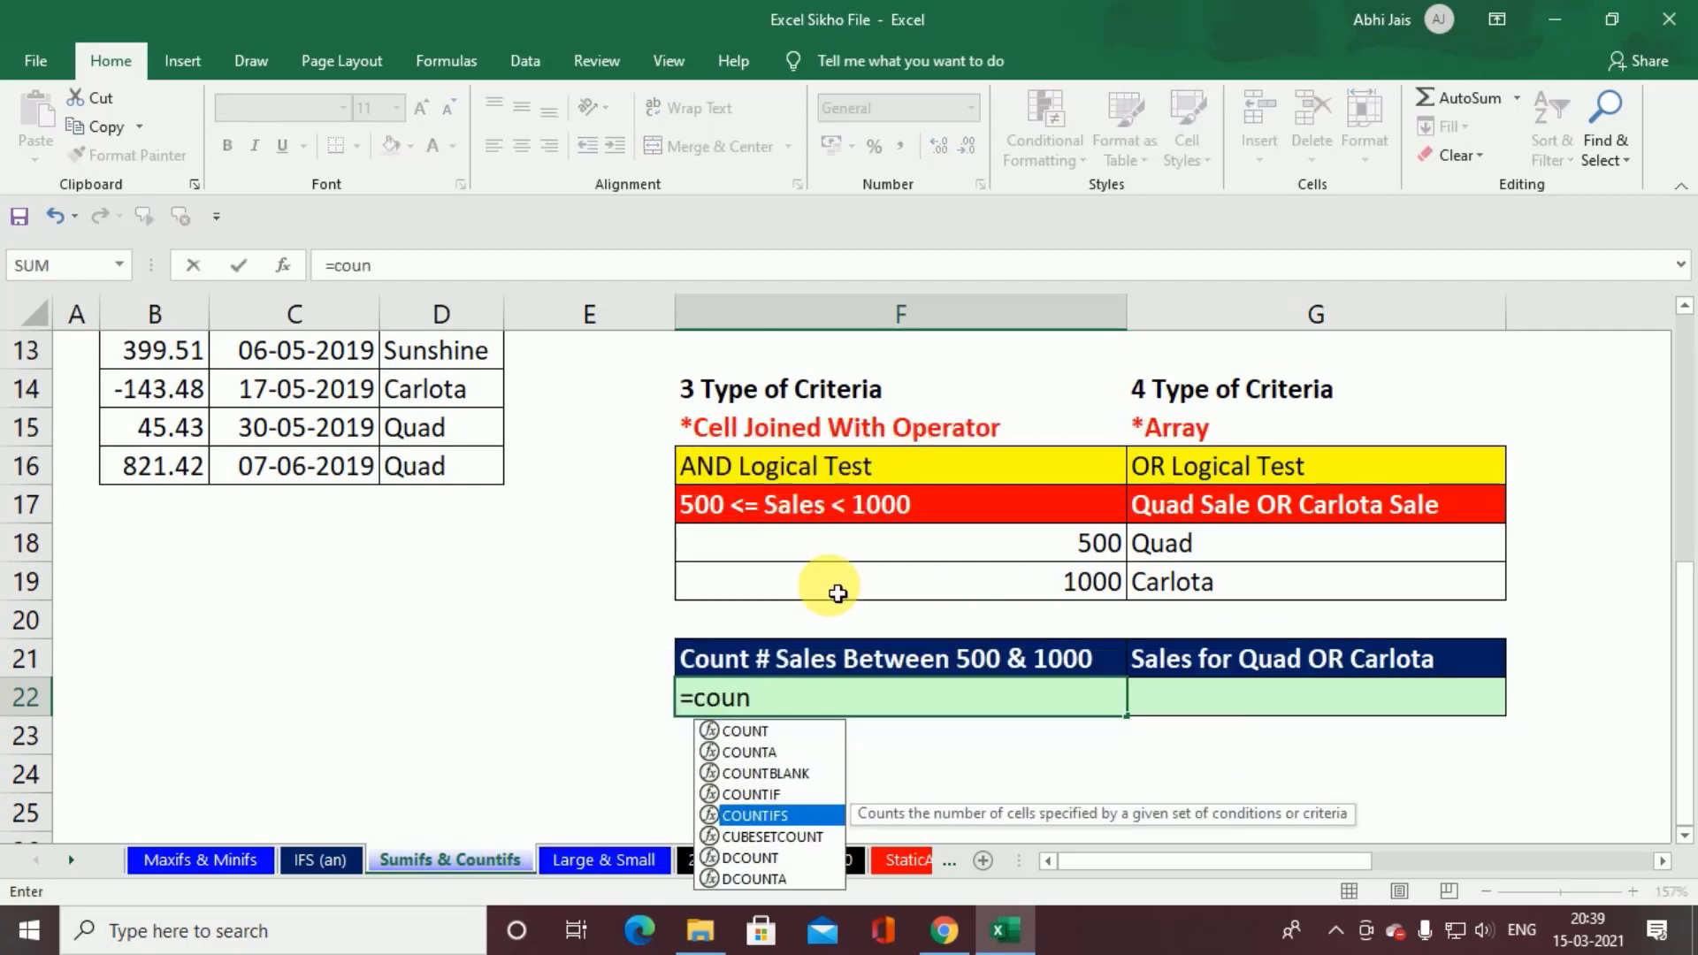
key("Tab")
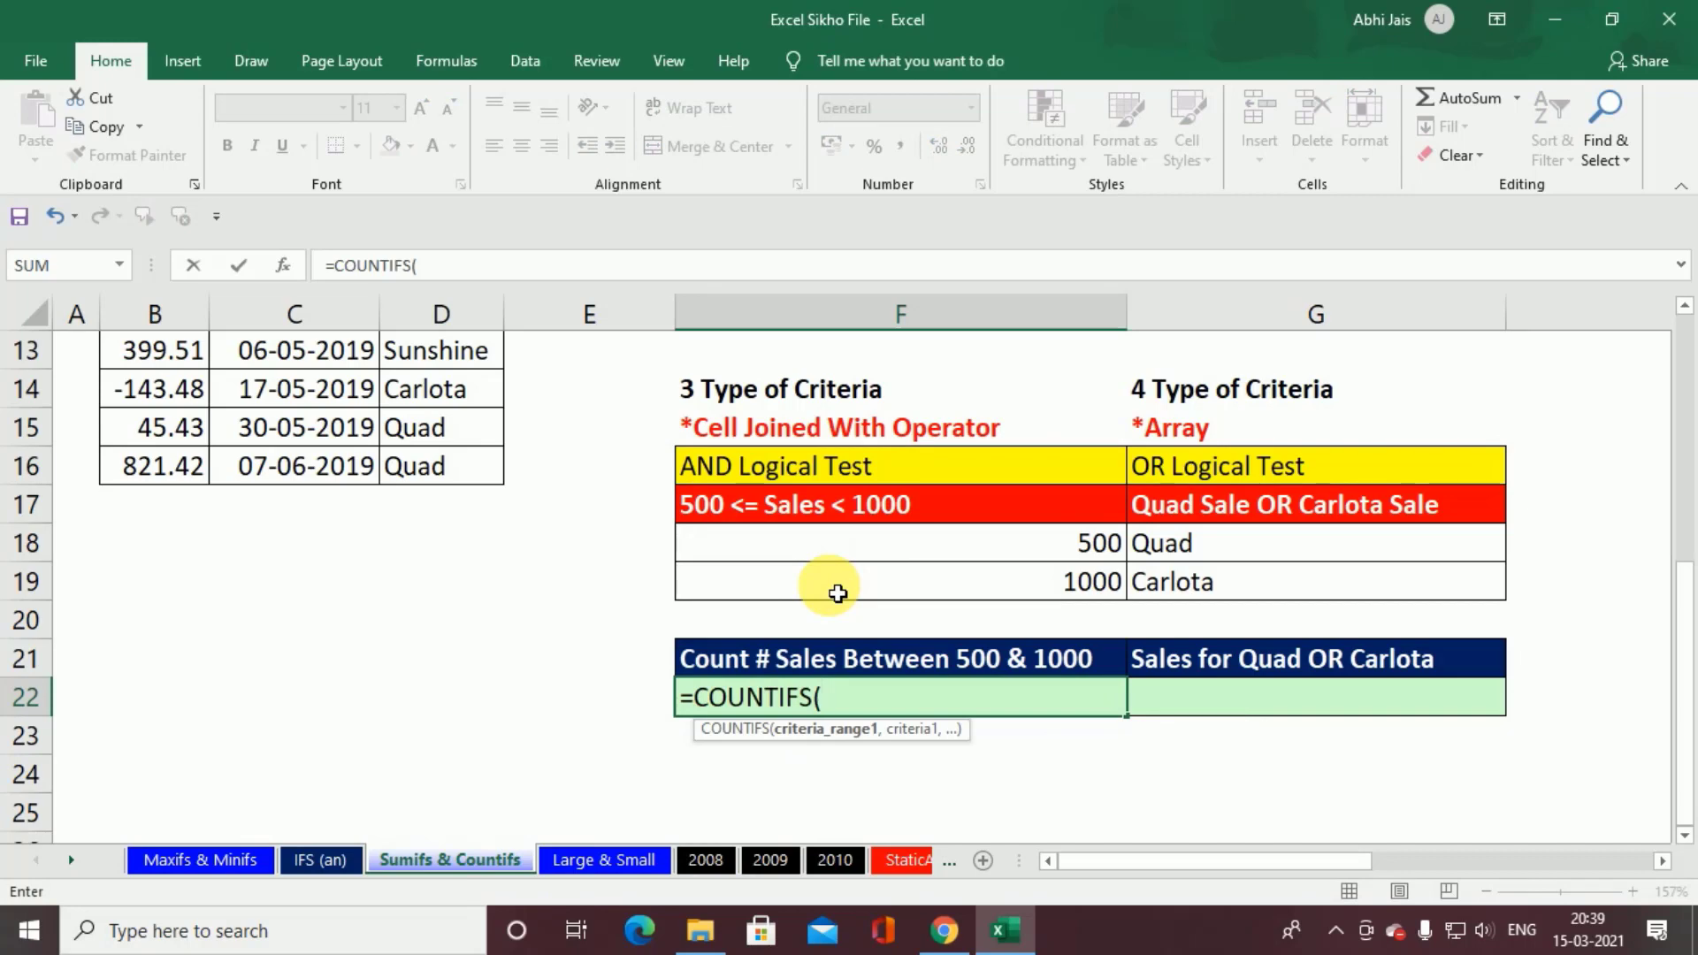
Step: Give the F22 formula its first condition, with the Sales values B5:B16 as the range and ">500" as the criterion
scroll(837, 593, "up", 4)
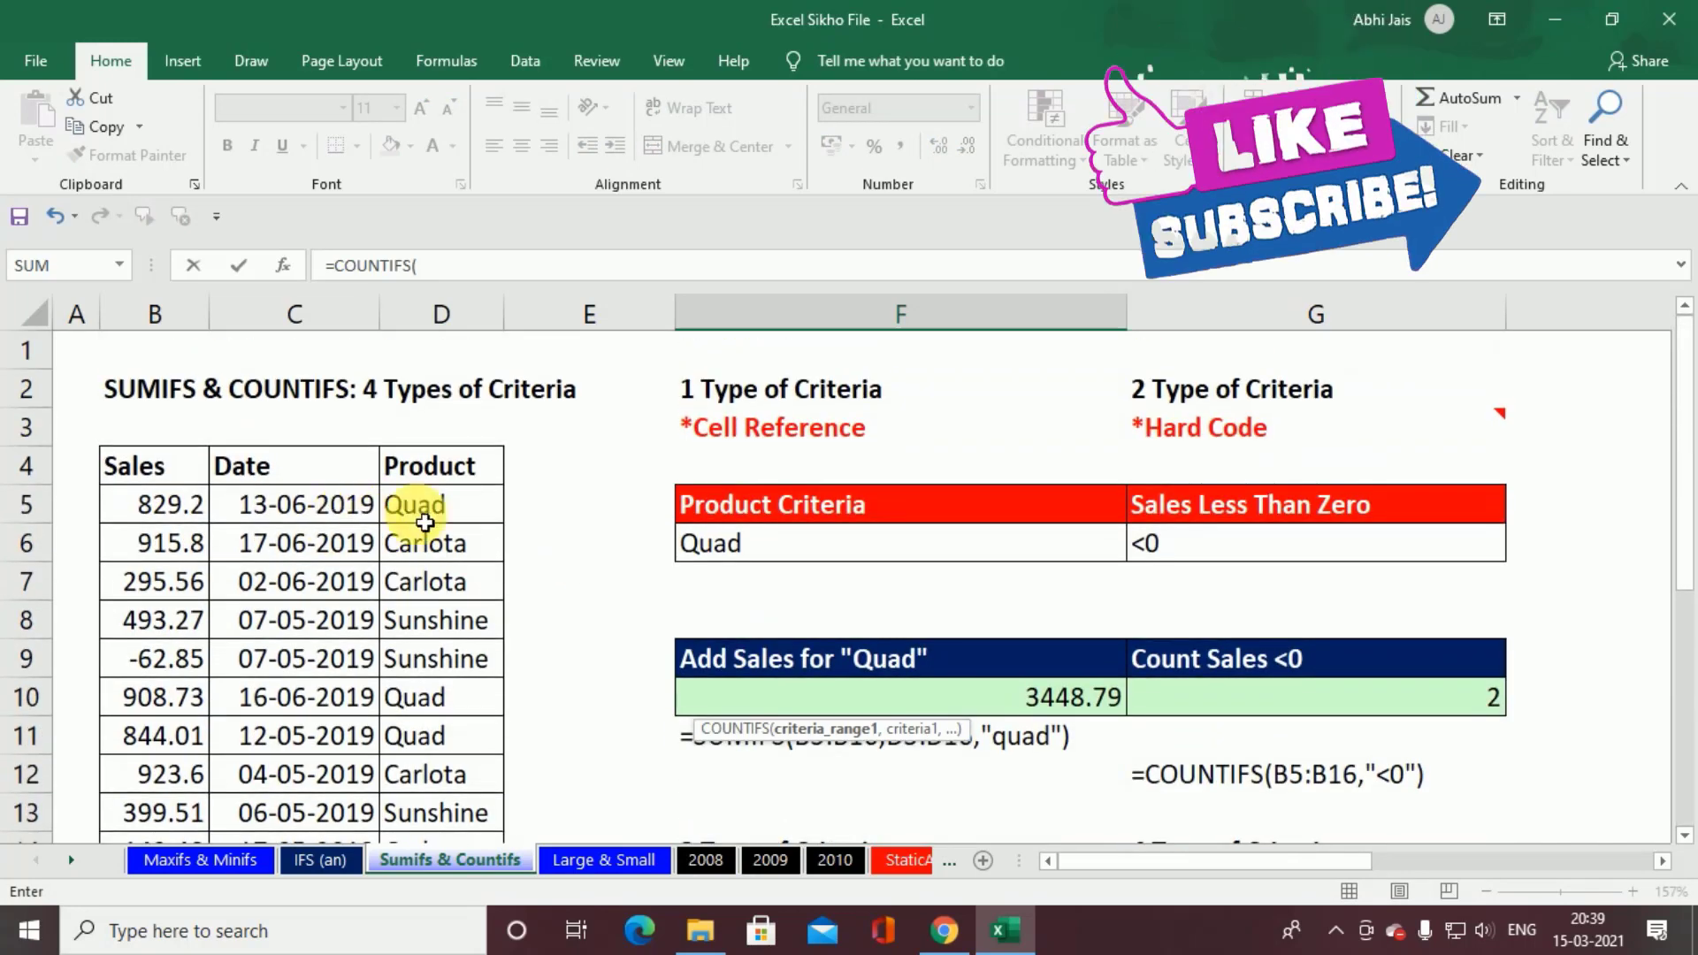
left_click(170, 511)
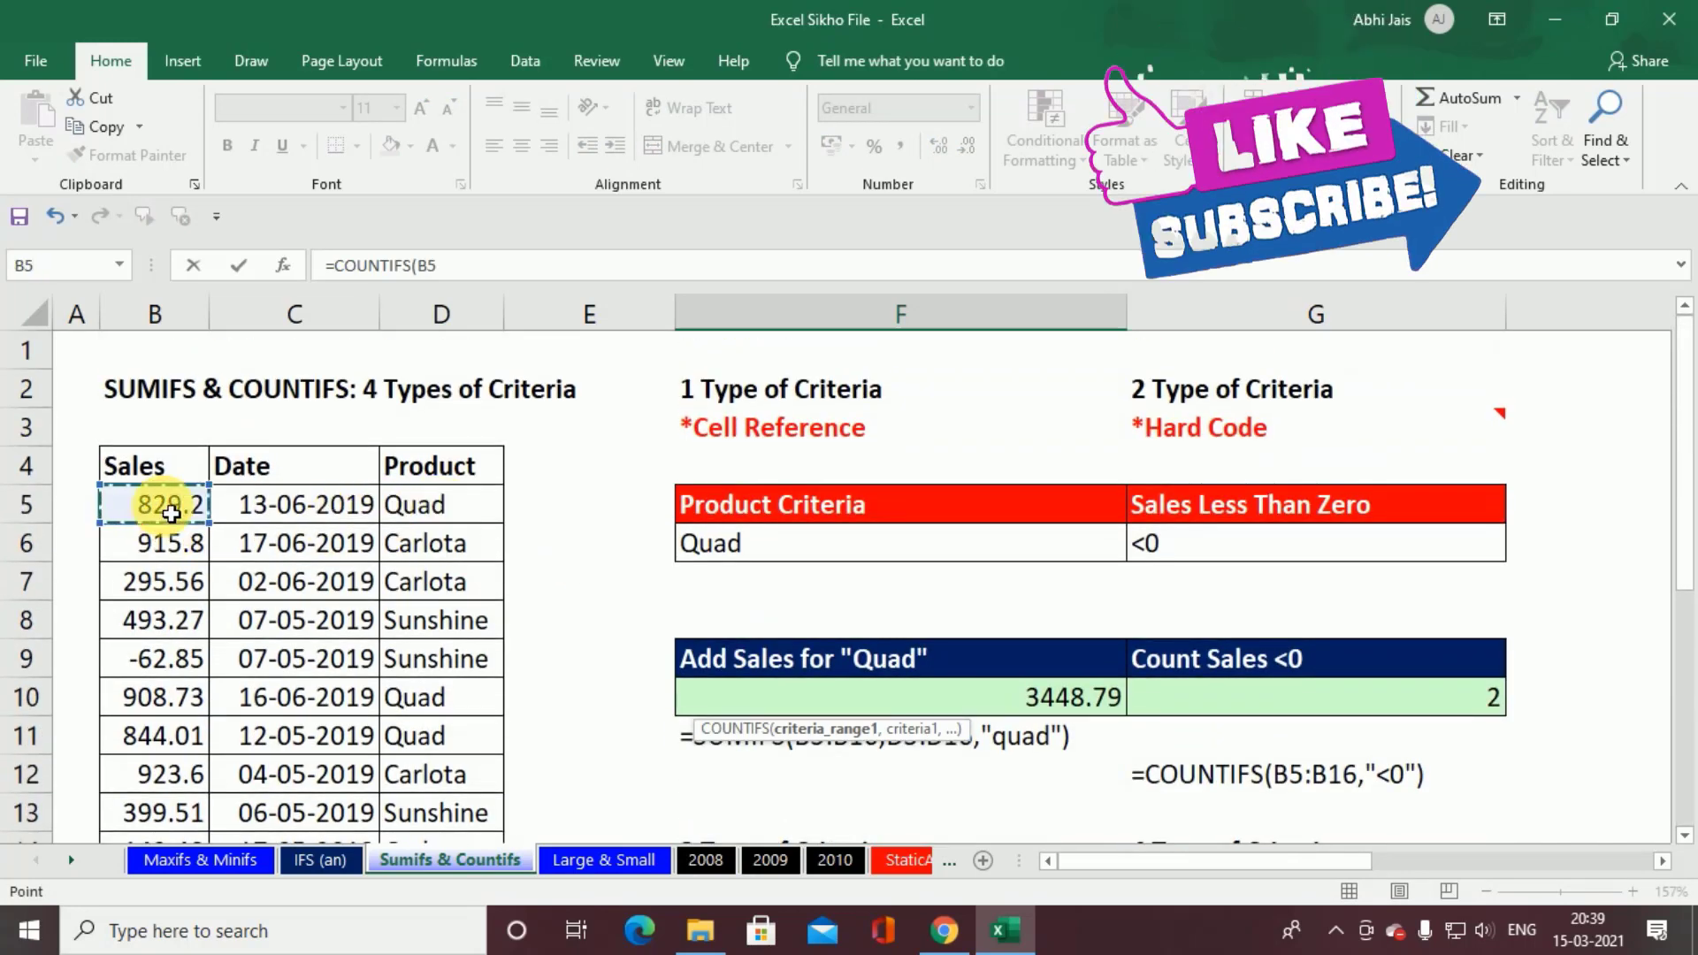
key("ctrl+shift+Down")
scroll(171, 513, "down", 4)
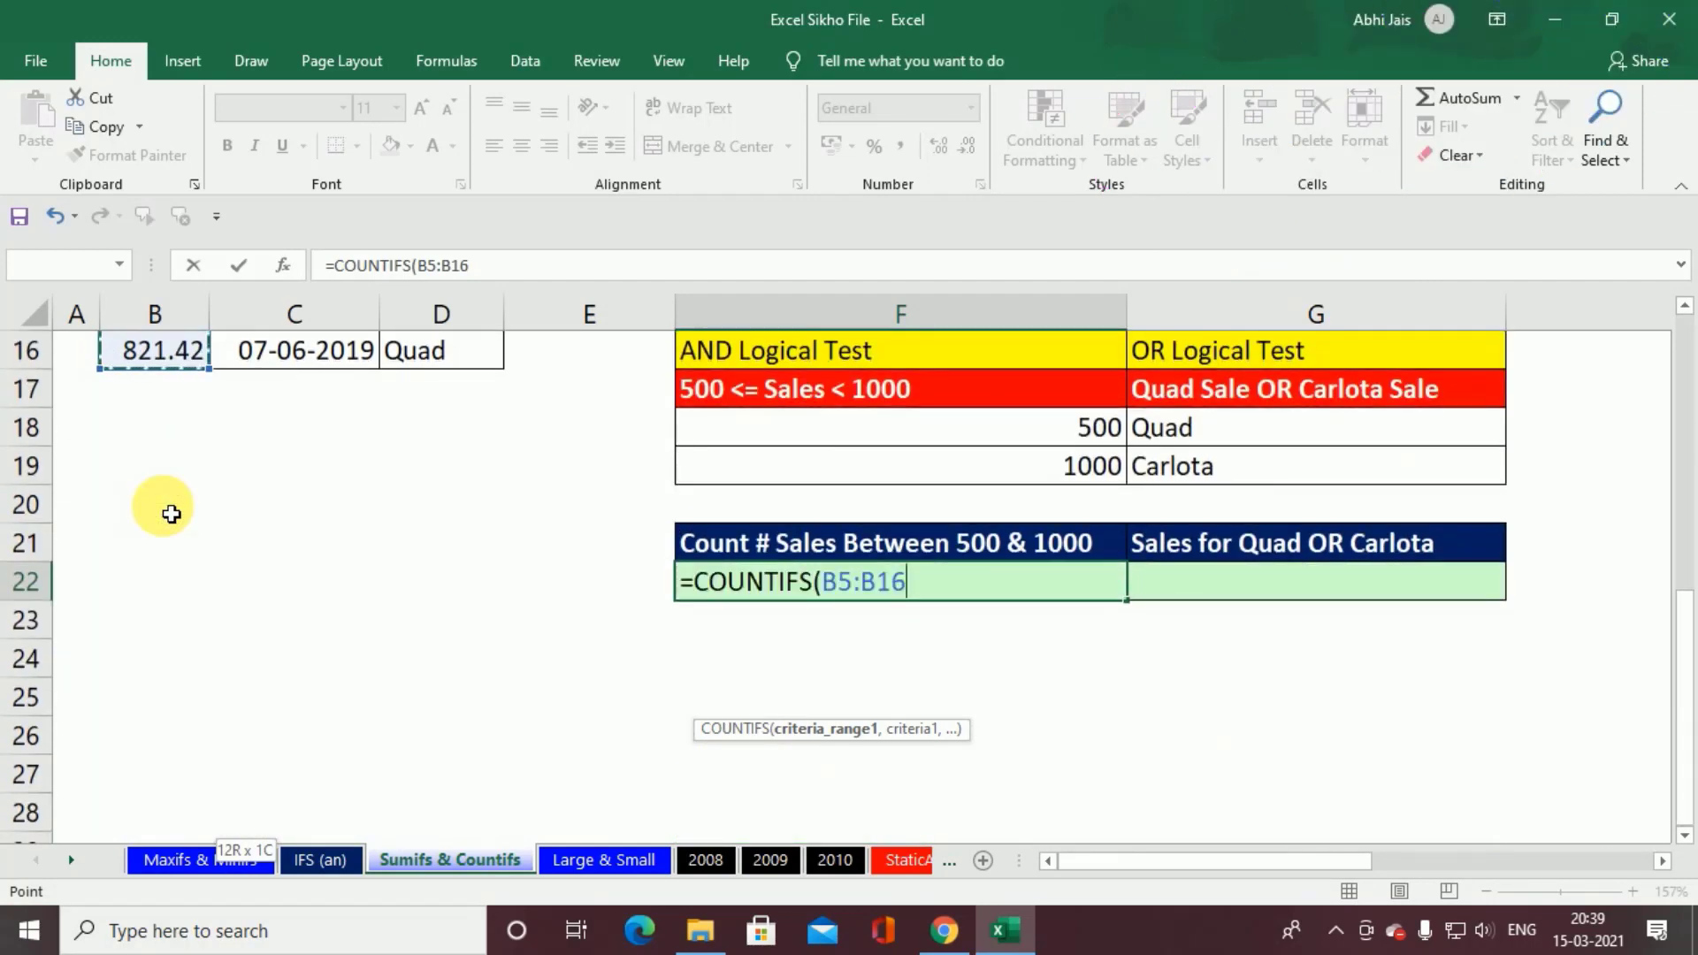
type(",\">500\",")
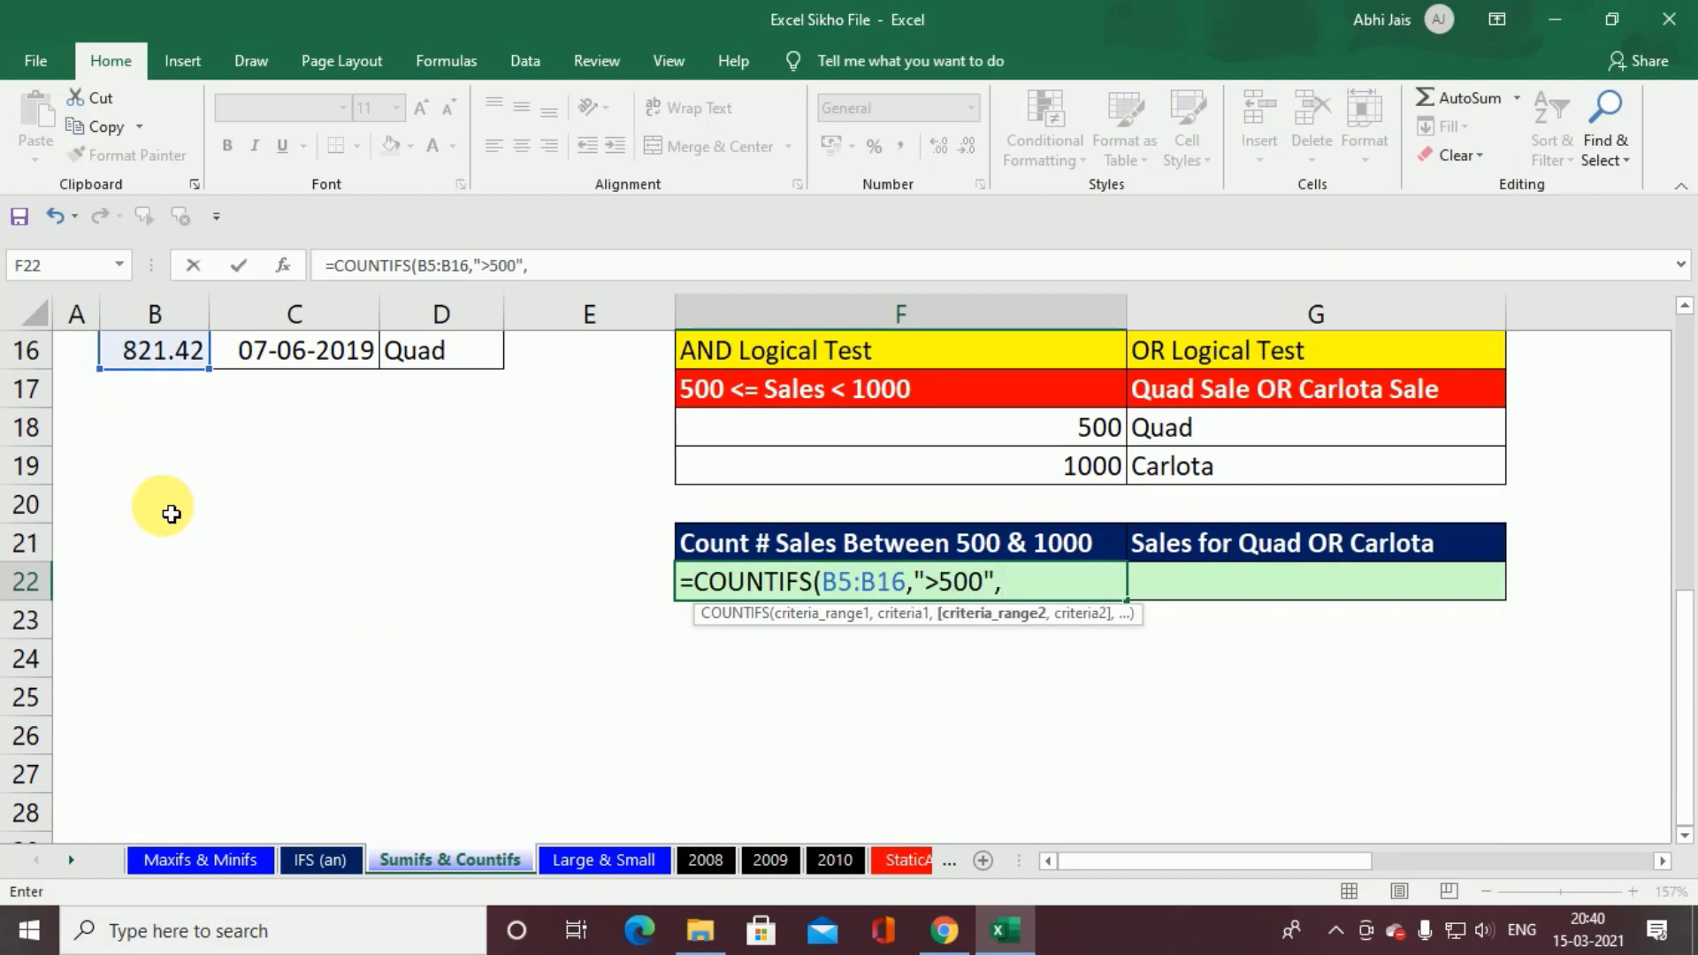
Step: Complete the F22 formula with a second condition on B5:B16 using the criterion "<1000"
scroll(172, 514, "up", 5)
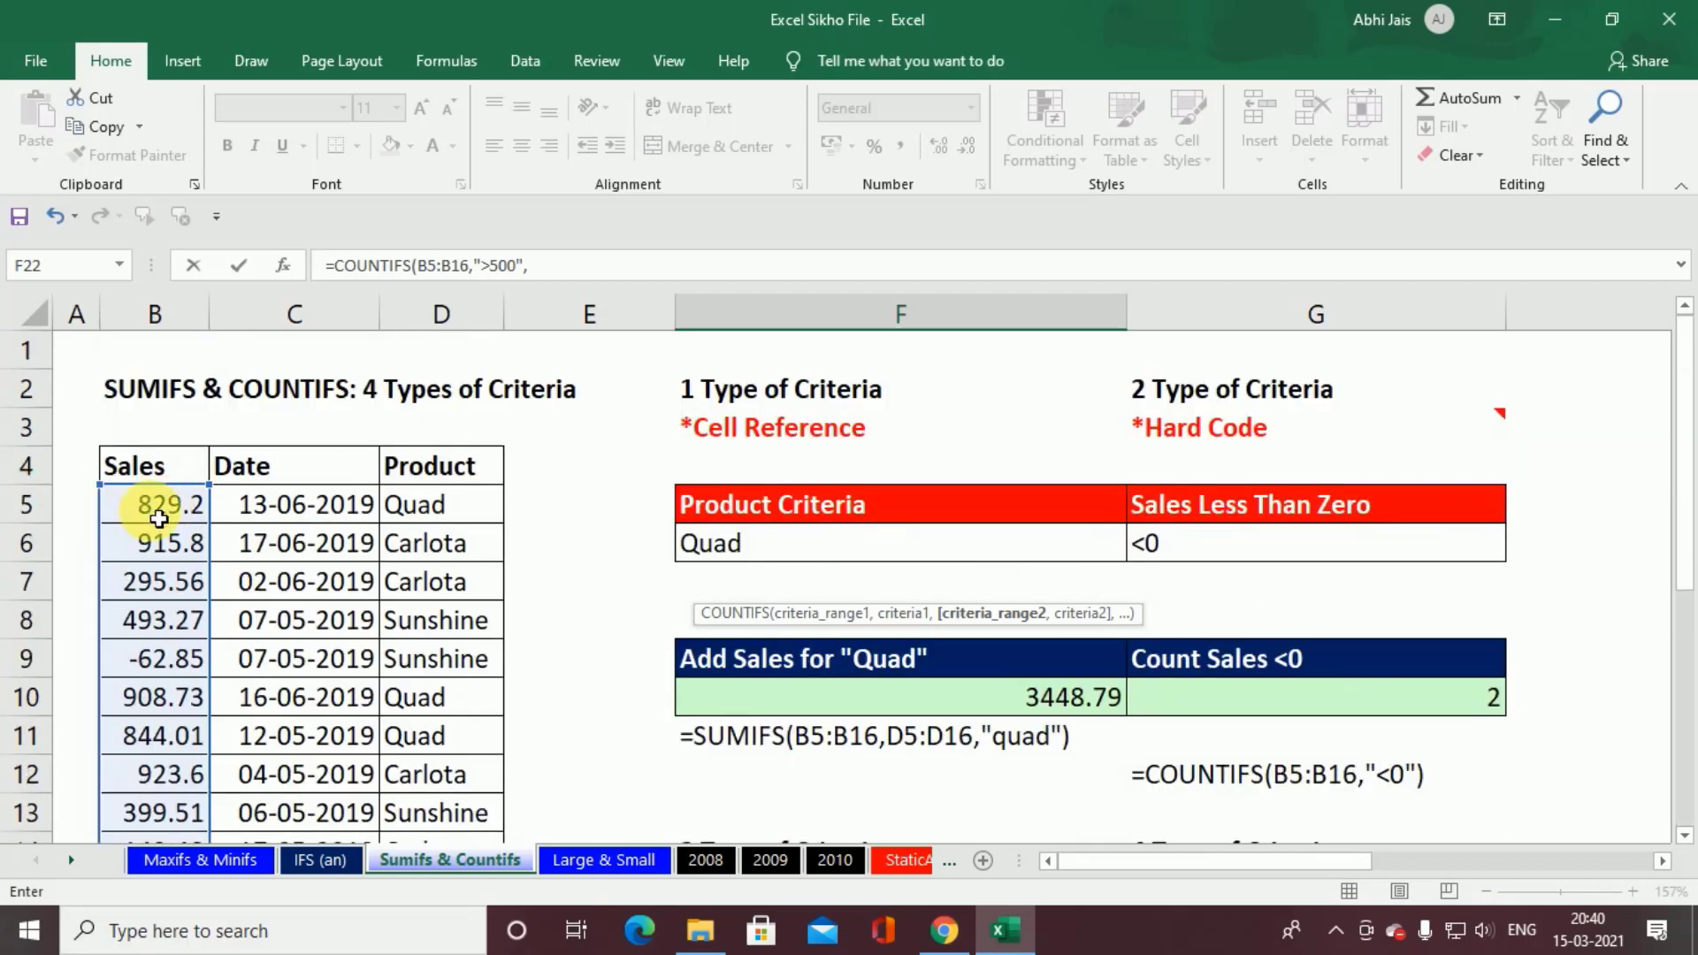
left_click_drag(154, 505, 161, 781)
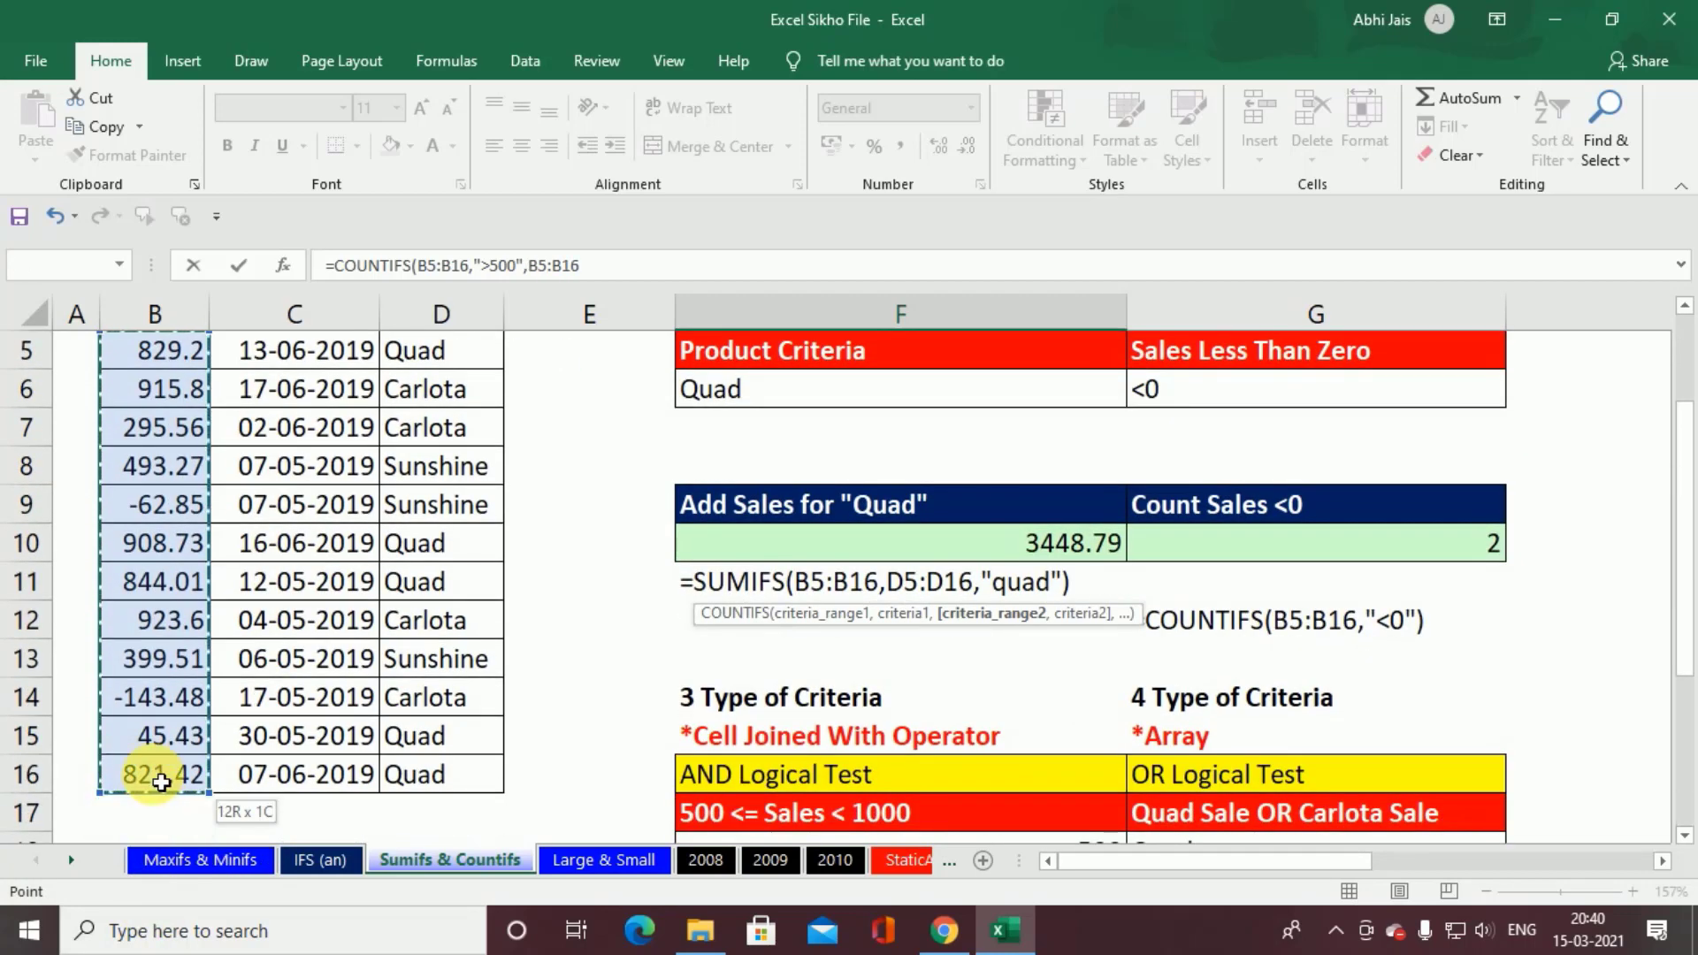
scroll(194, 776, "down", 6)
scroll(223, 772, "up", 3)
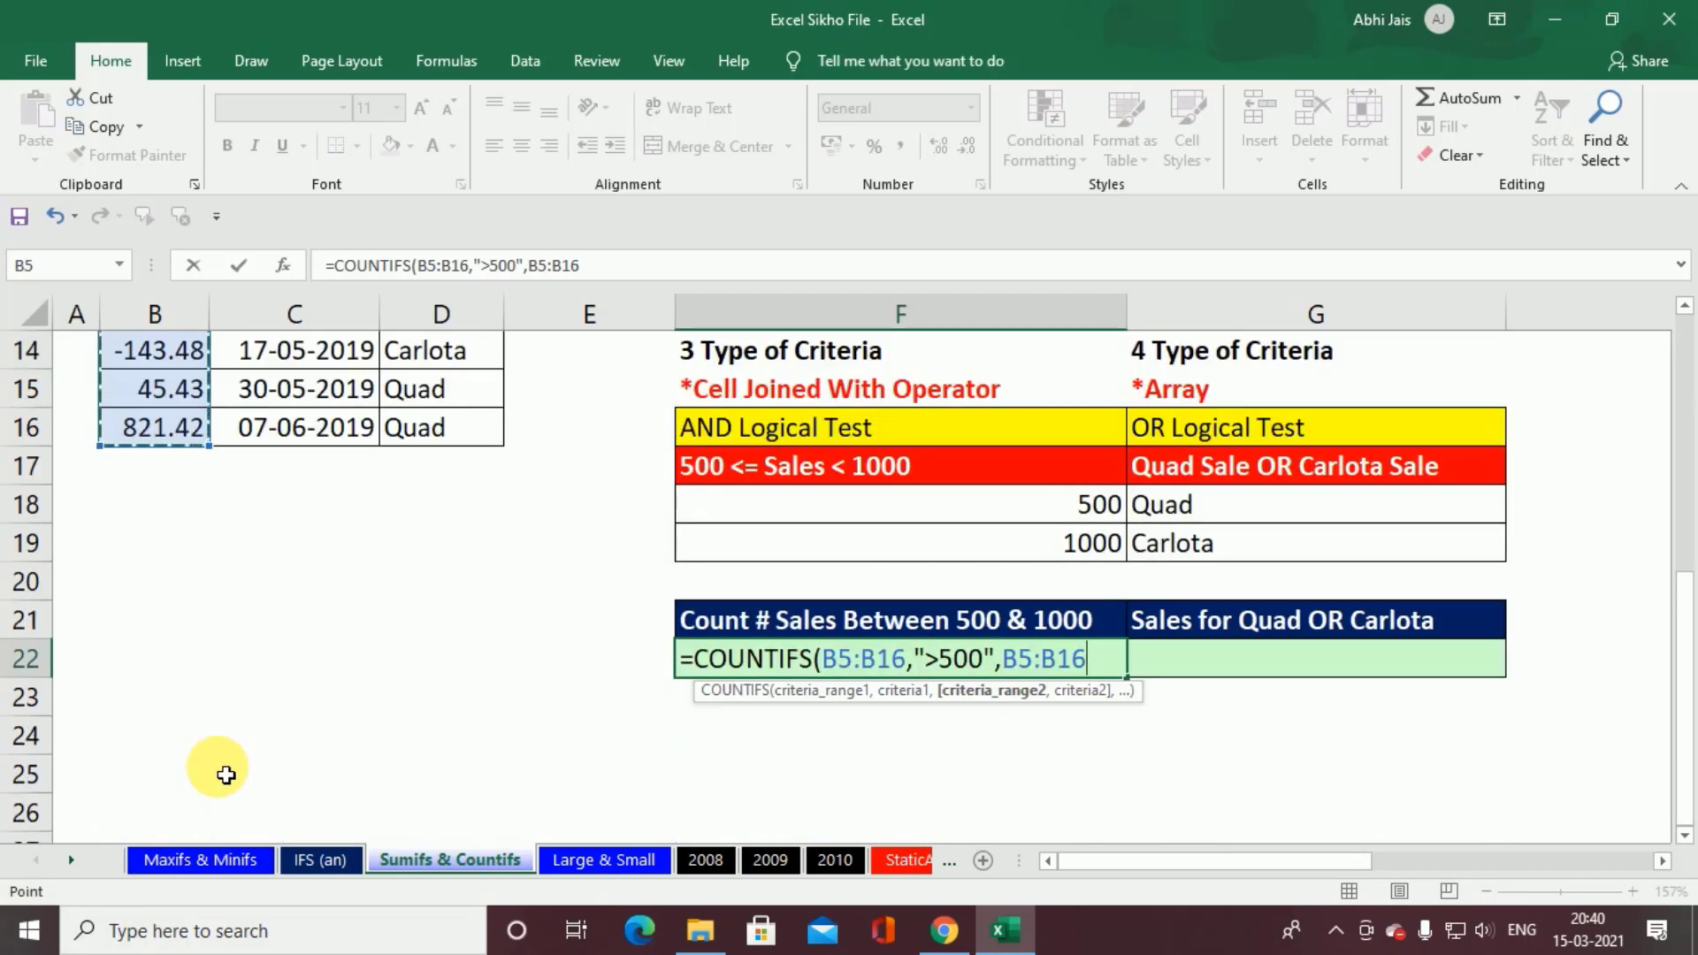
type(",\"<1000")
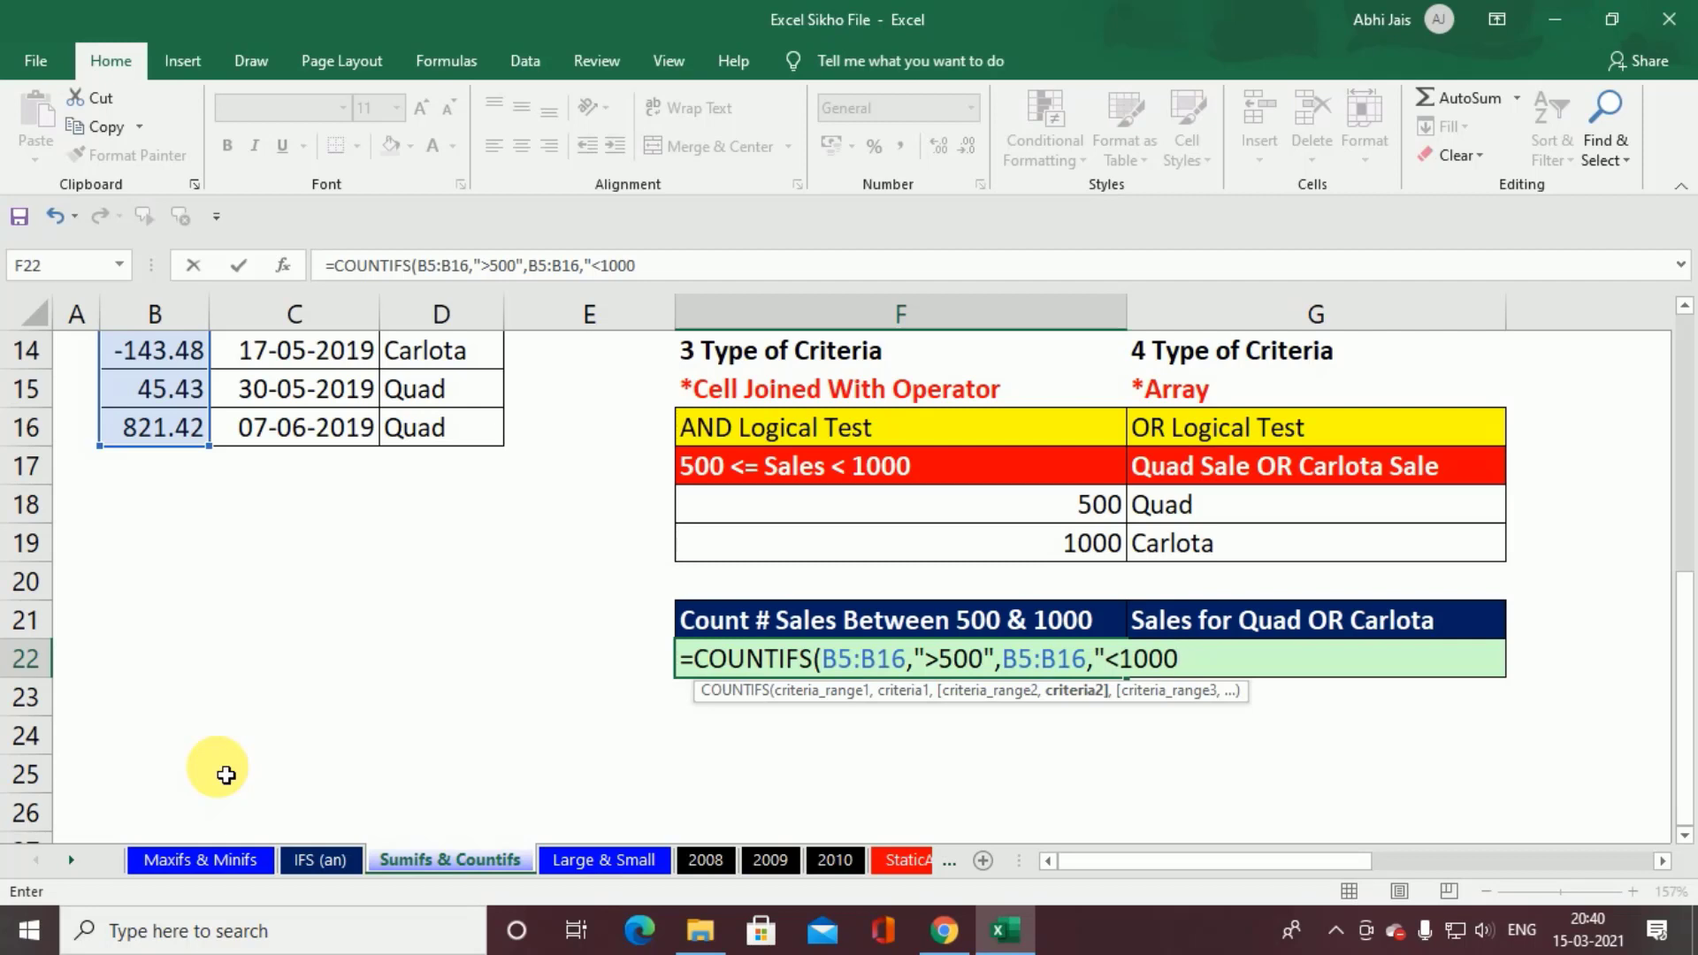
type("\")")
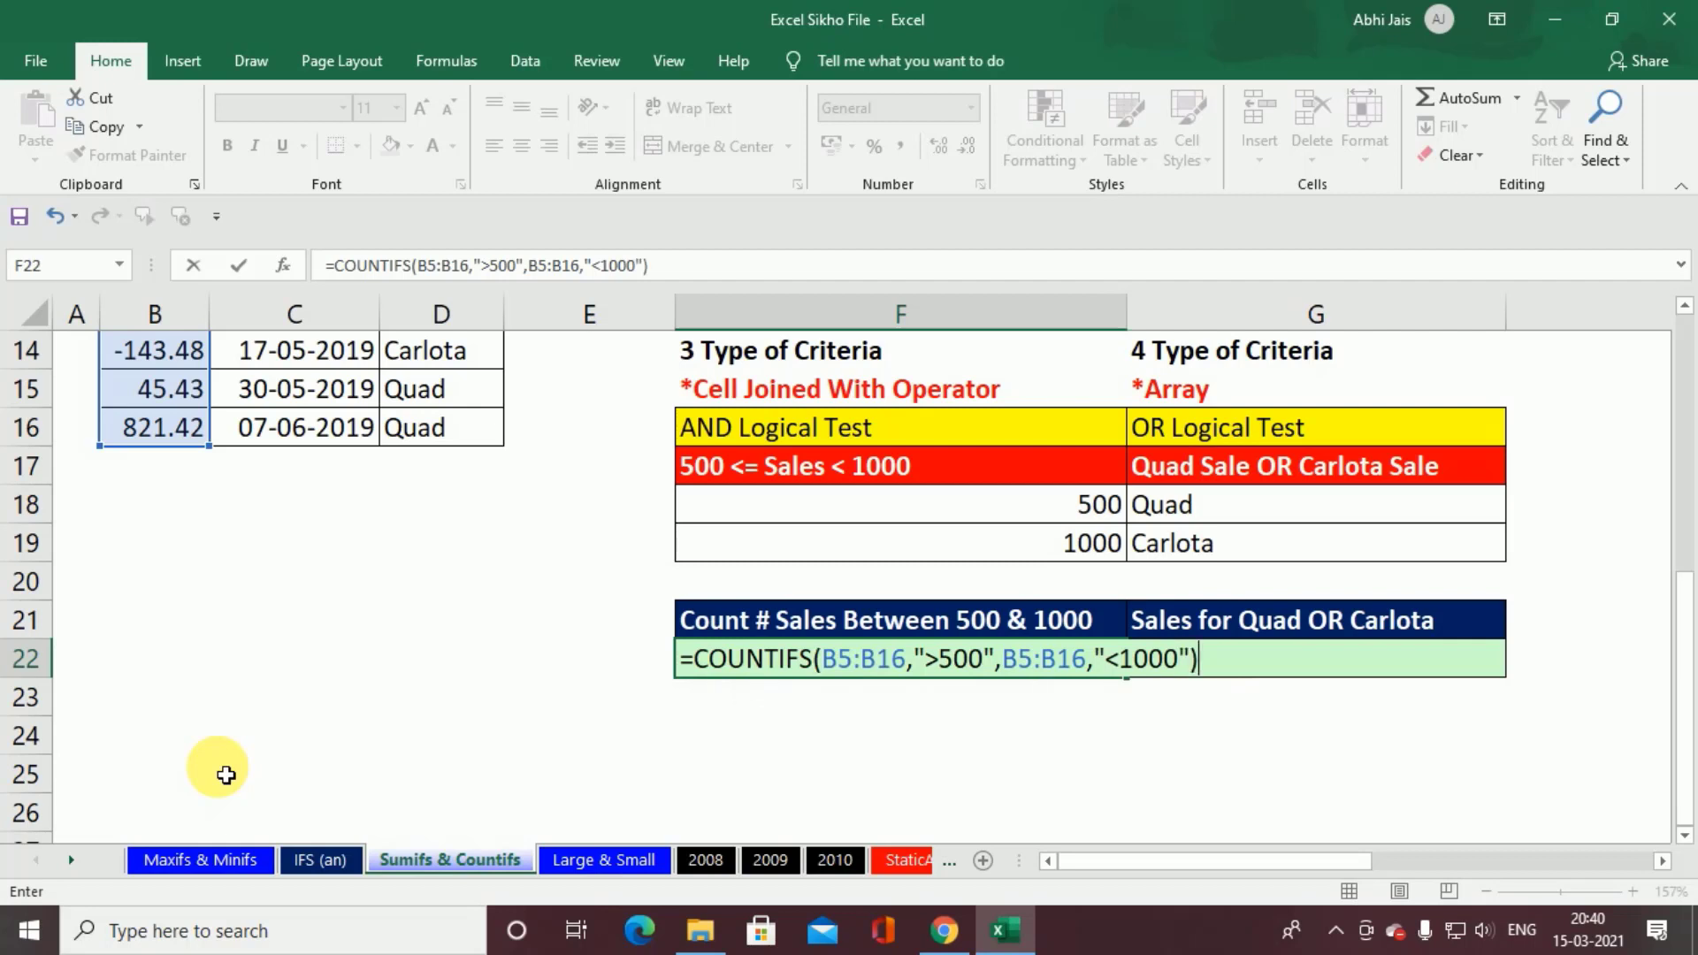
key("Return")
Step: Confirm the COUNTIFS formula in F22 and select G22 under Sales for Quad OR Carlota
key("Up")
key("Right")
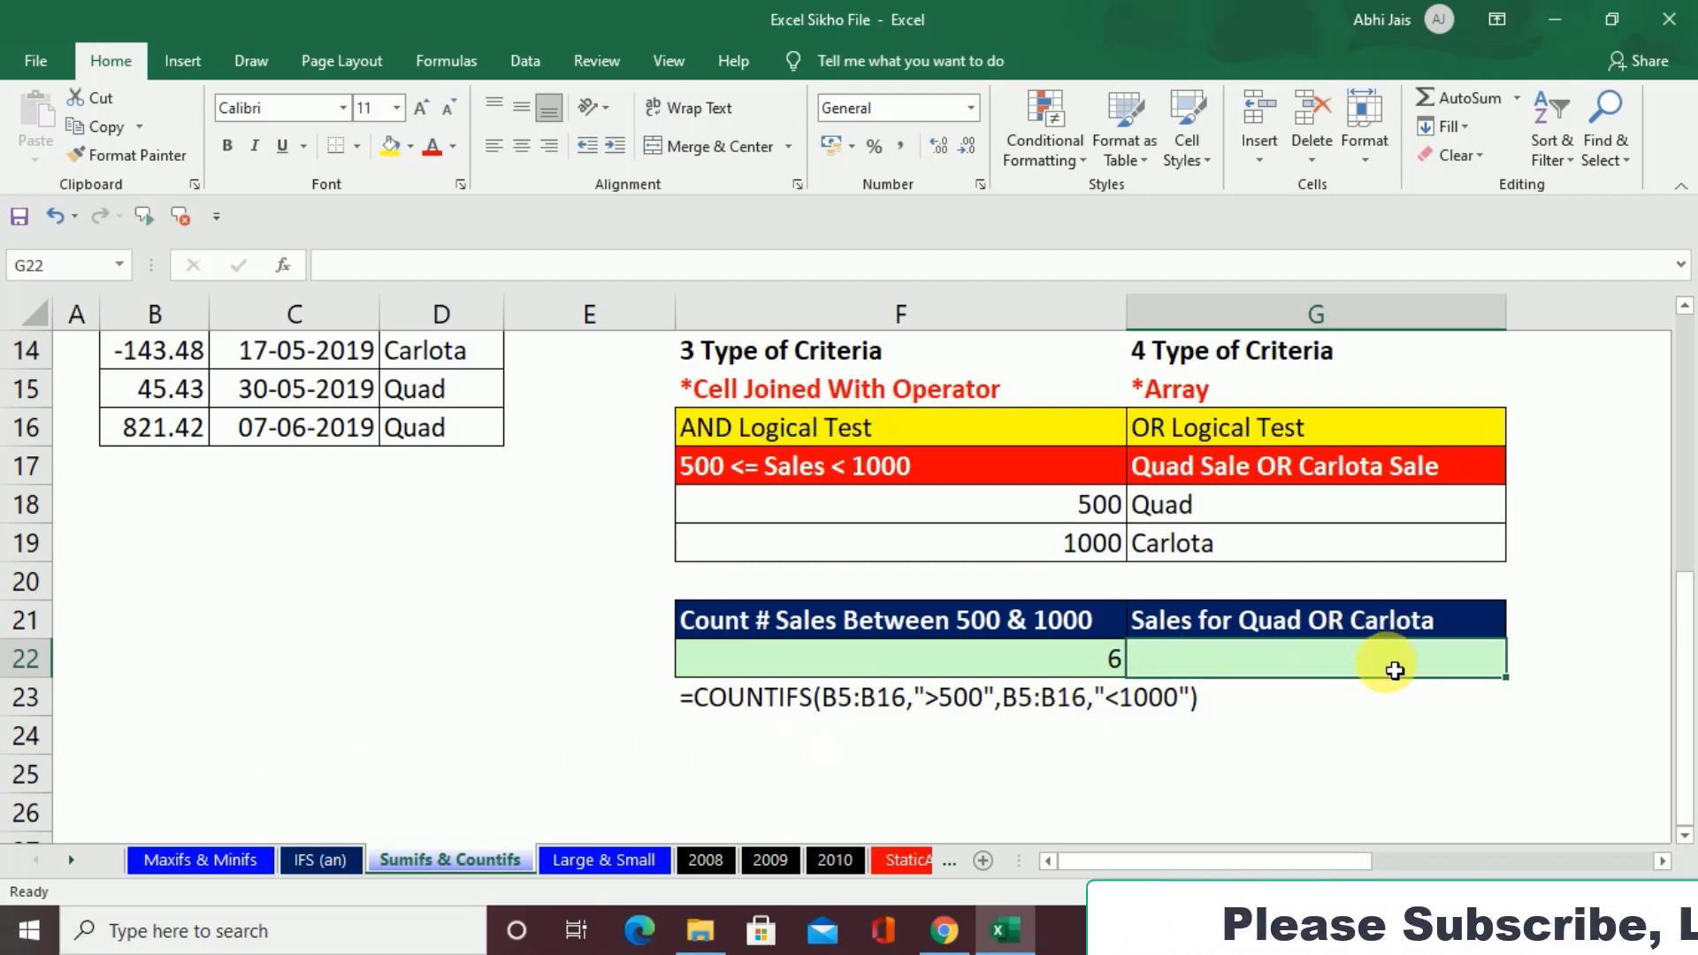
type("=sumif")
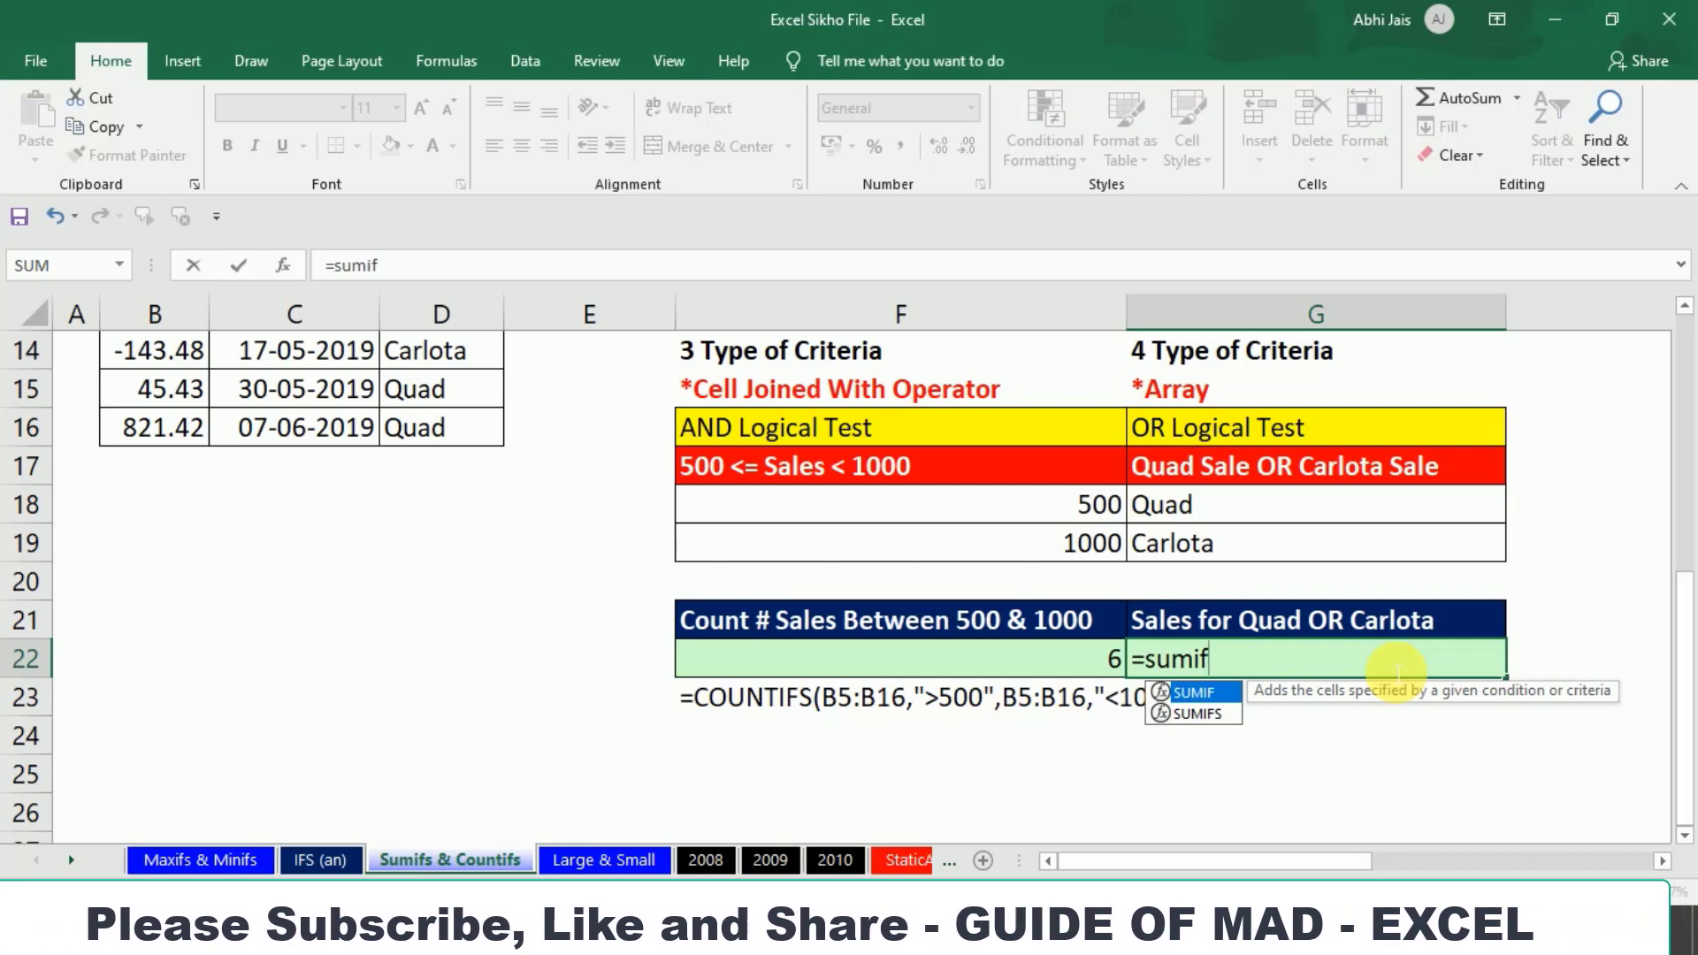
key("Down")
key("Tab")
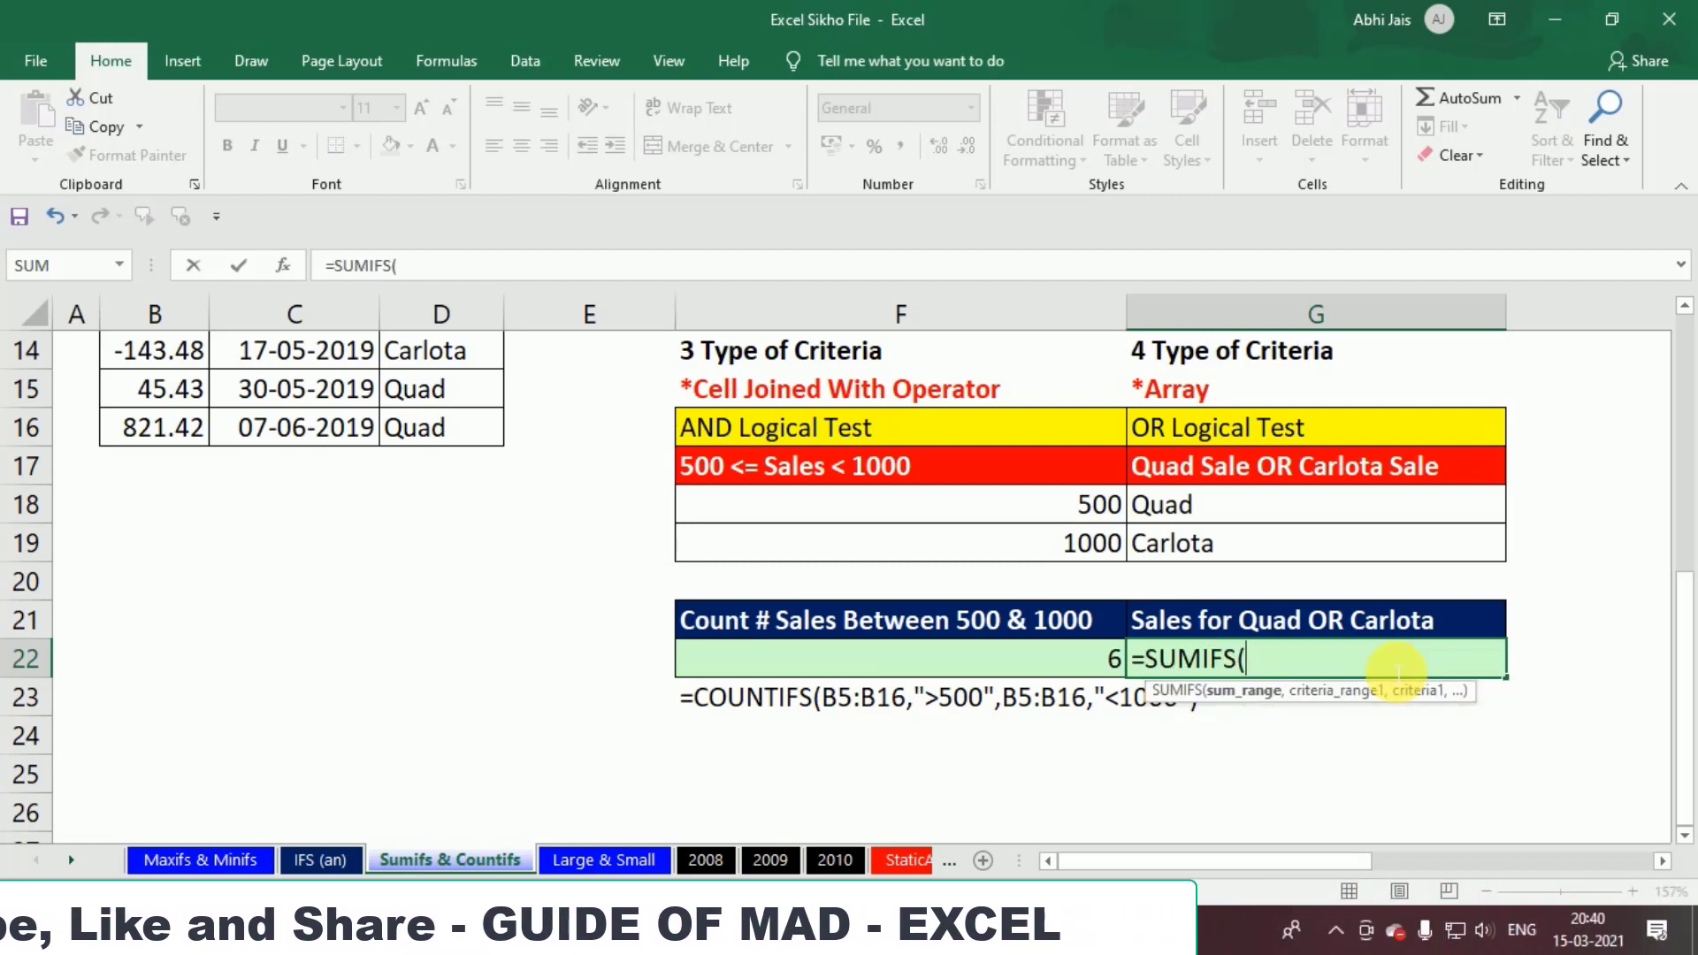
key("BackSpace")
key("BackSpace")
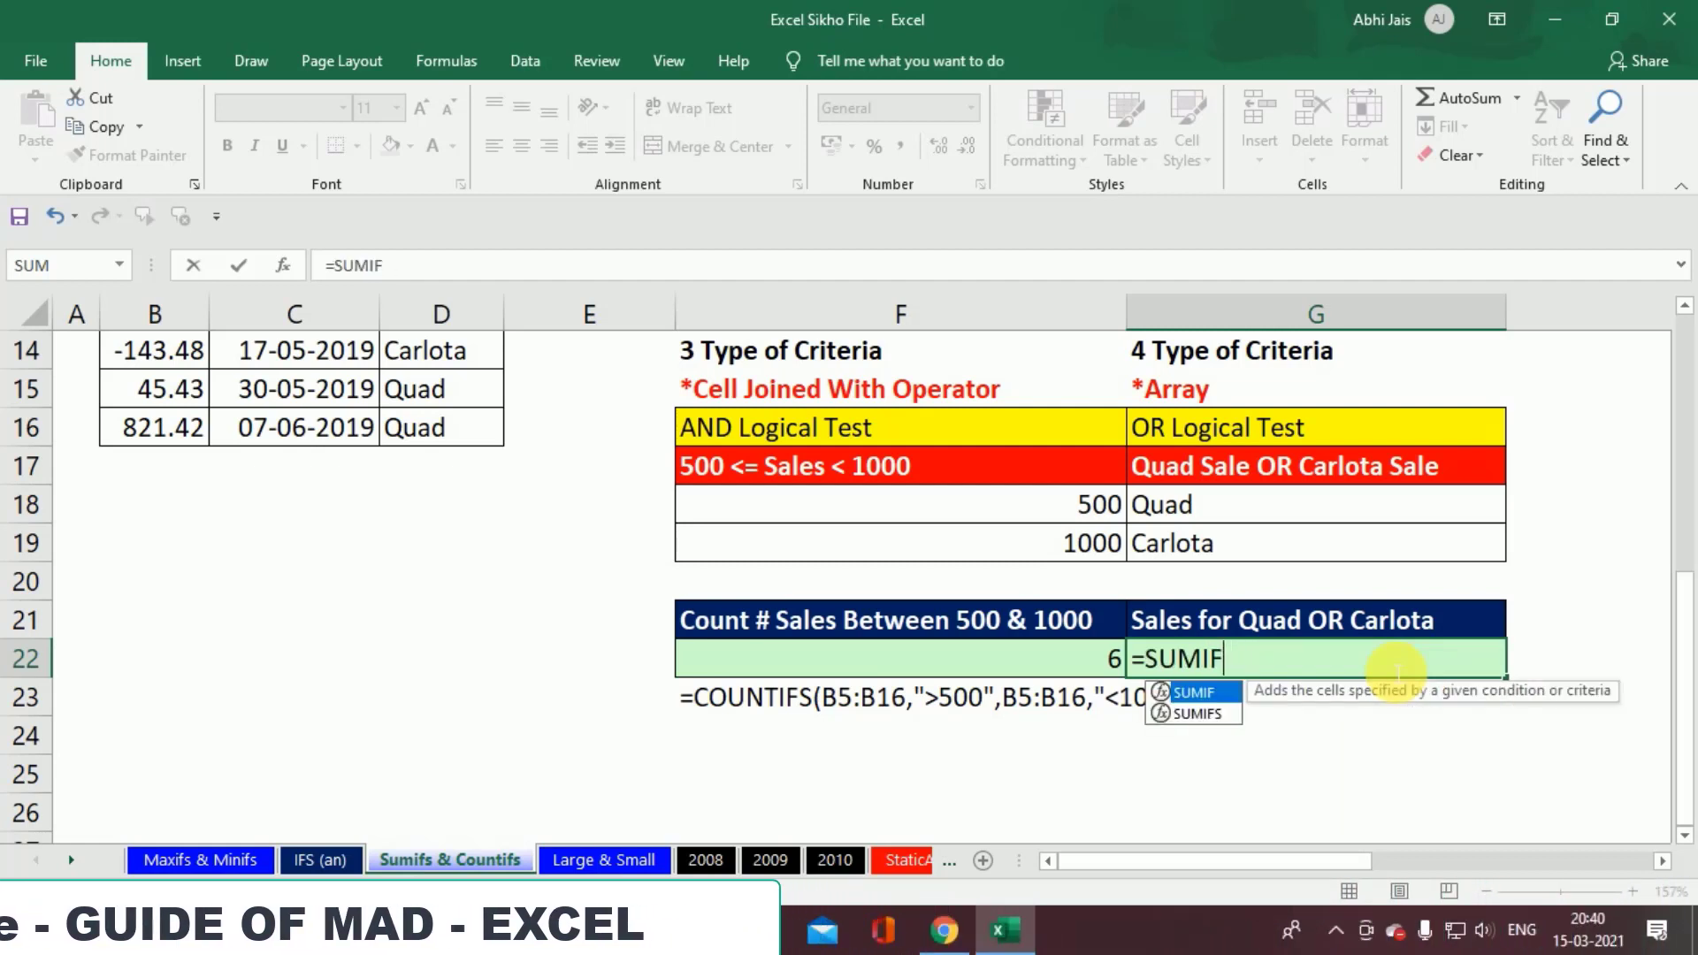
key("Tab")
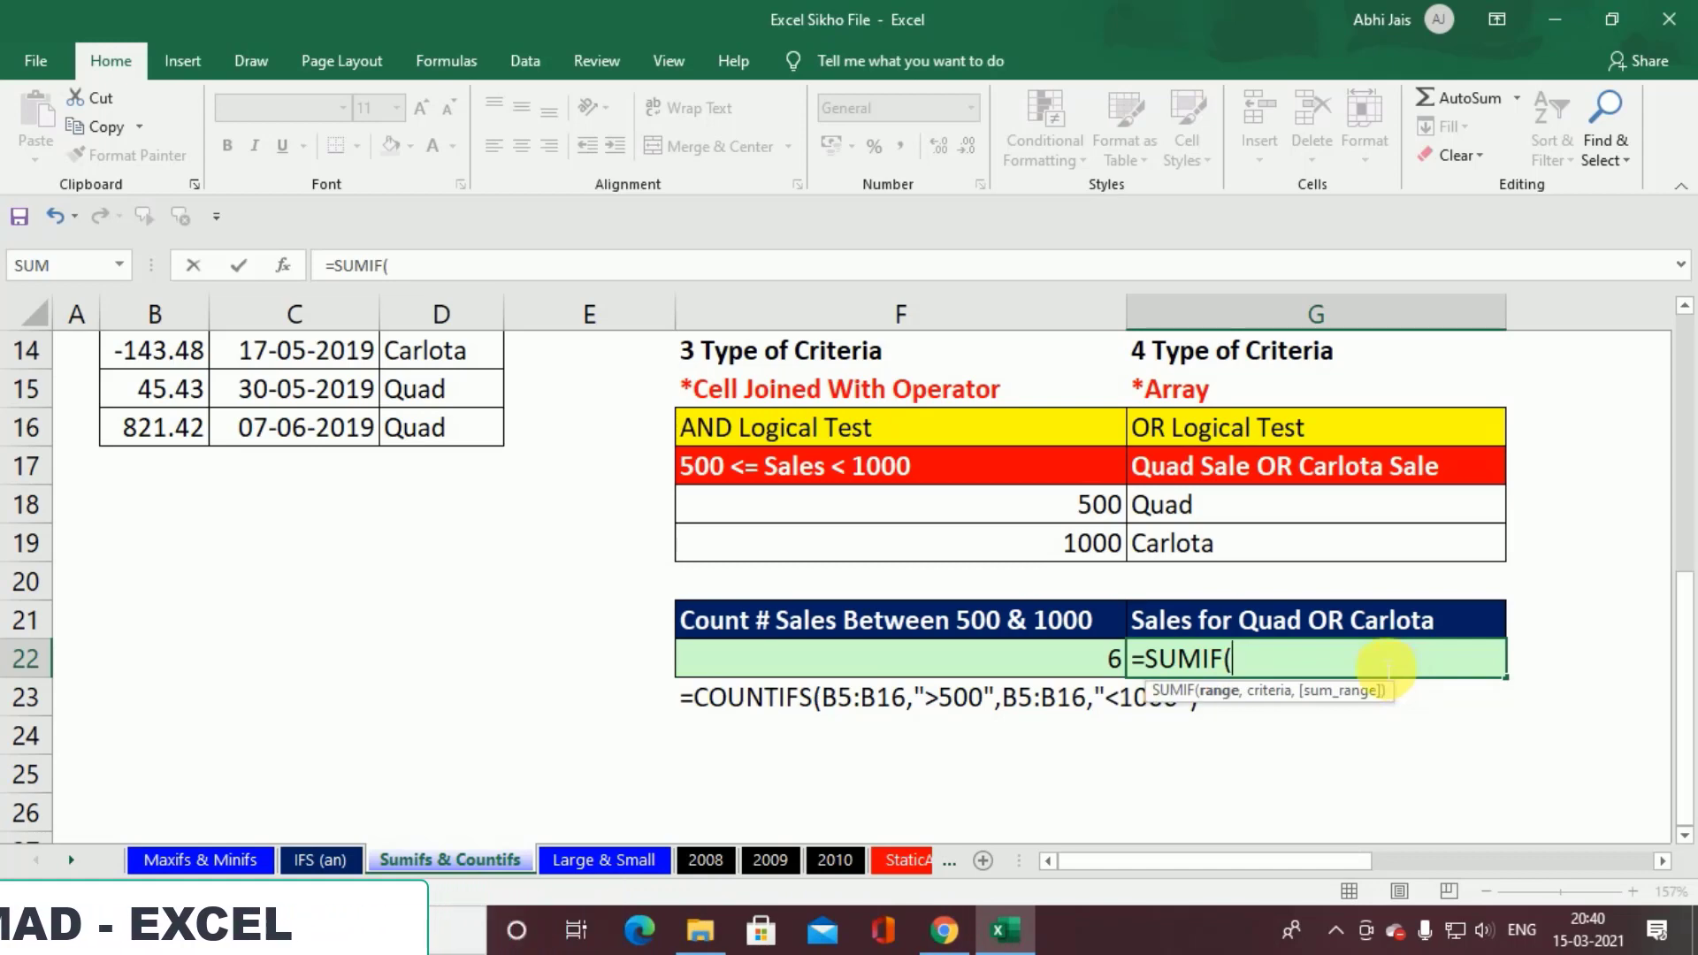
scroll(1380, 671, "up", 1)
scroll(993, 720, "up", 3)
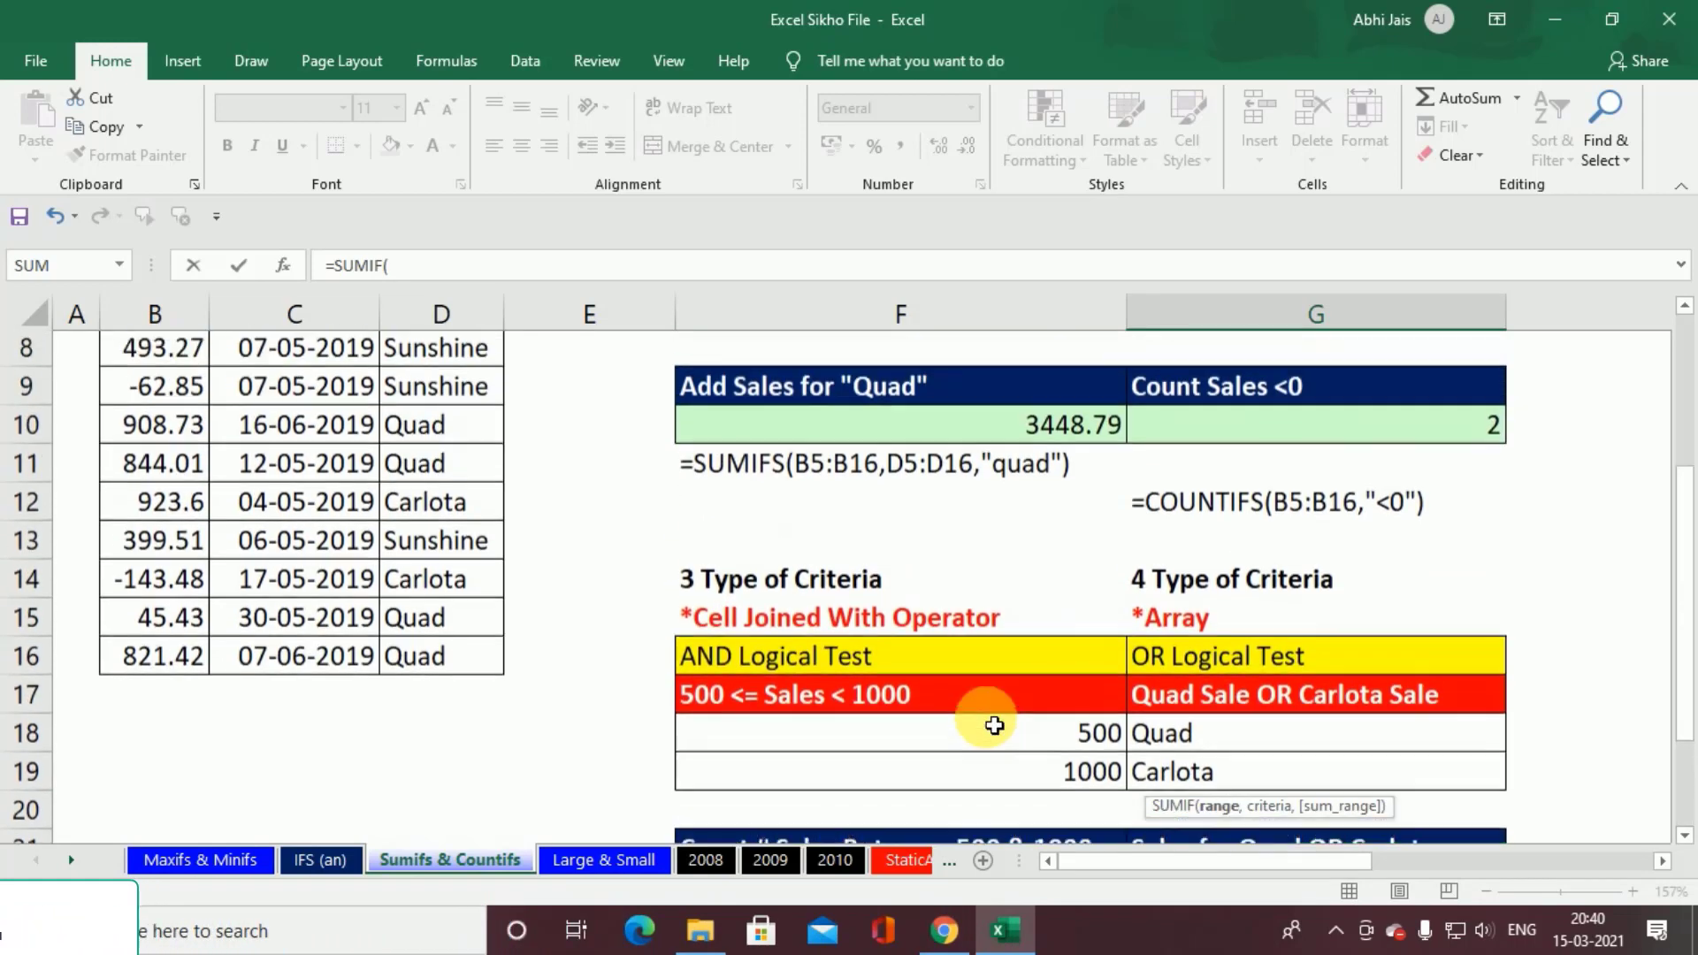
scroll(503, 525, "up", 1)
left_click(447, 517)
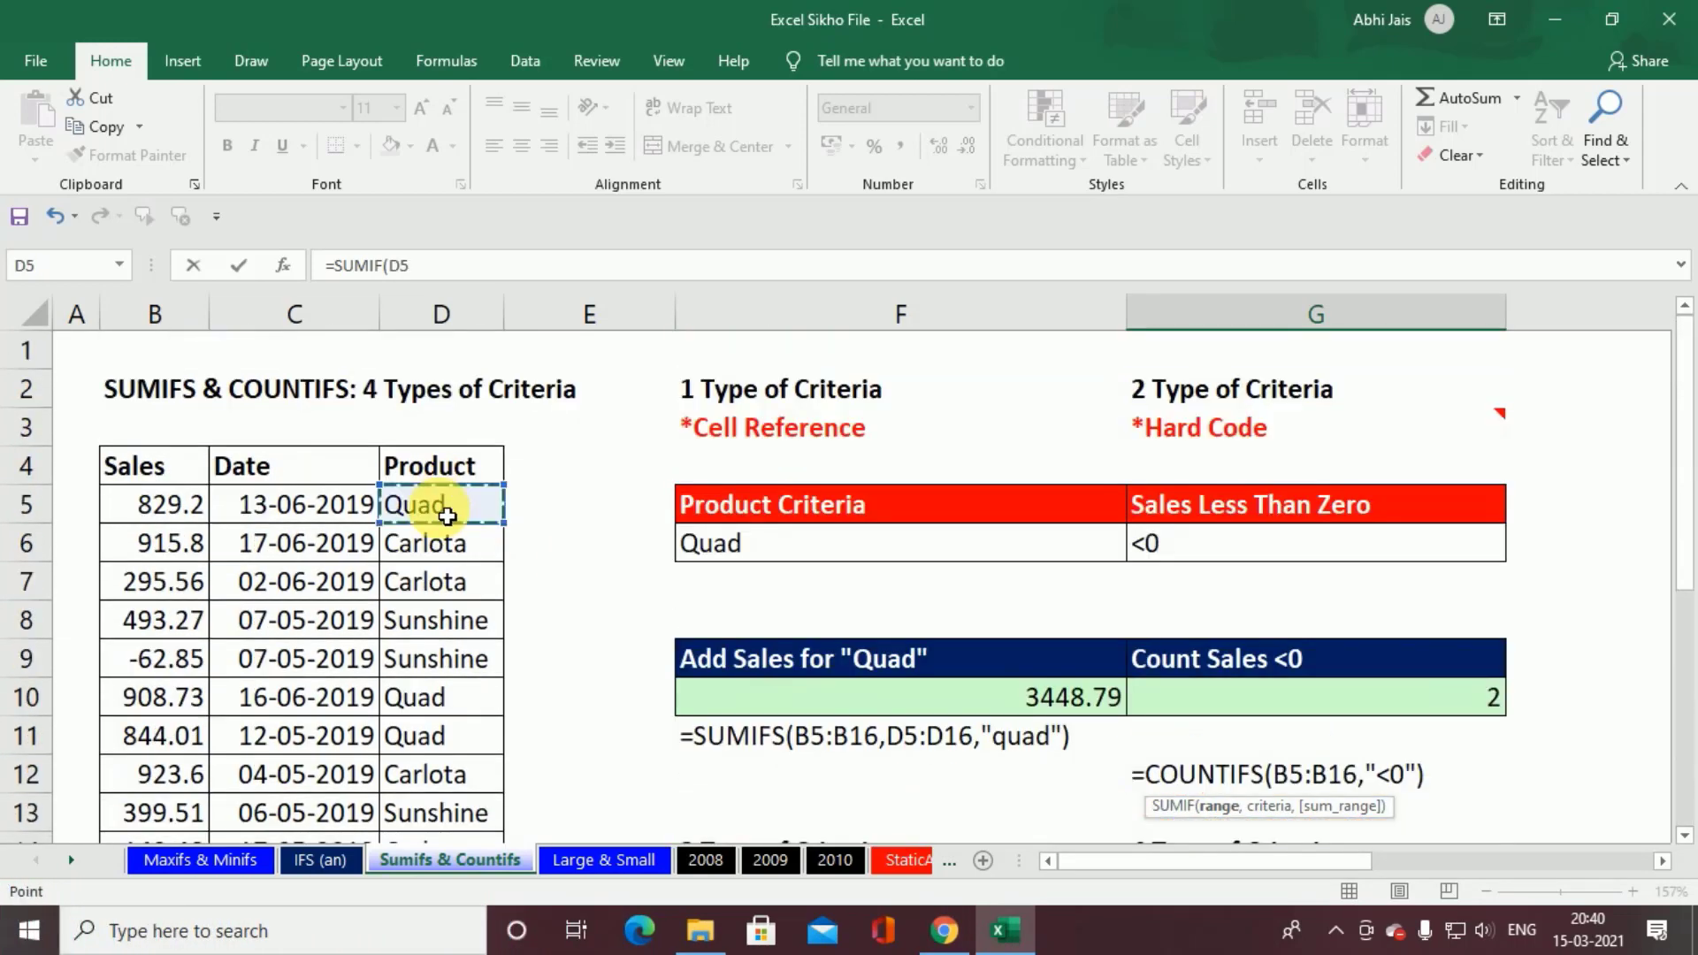
key("ctrl+shift+Down")
key("BackSpace")
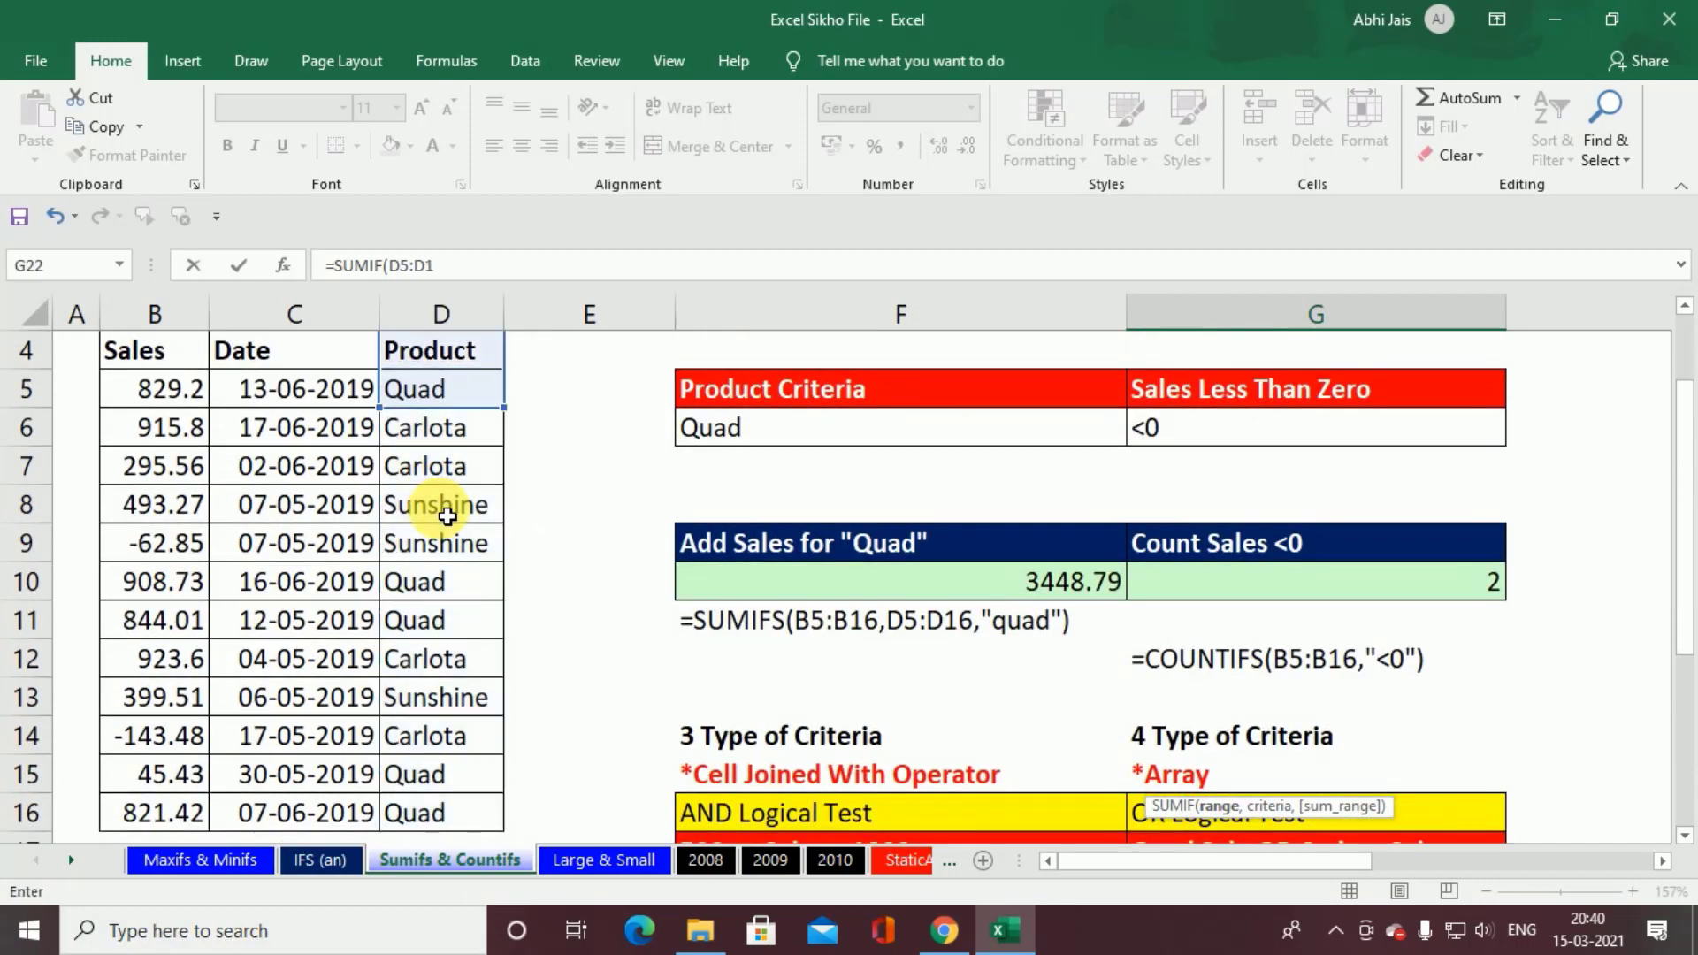
key("Return")
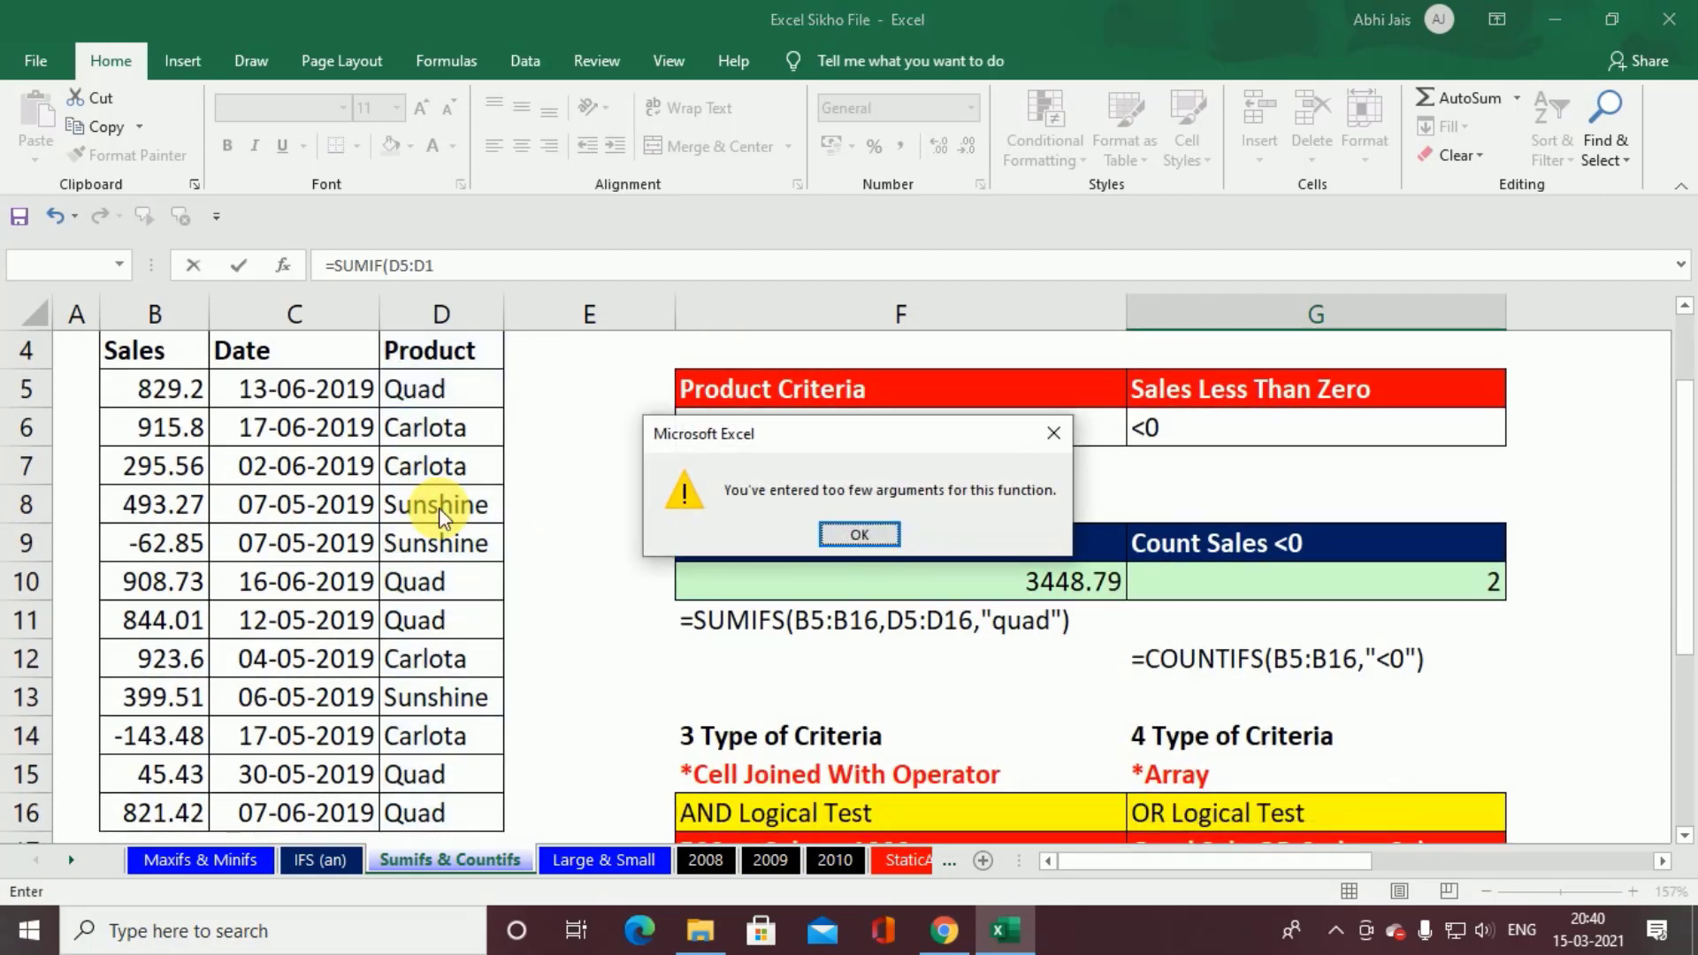
key("Return")
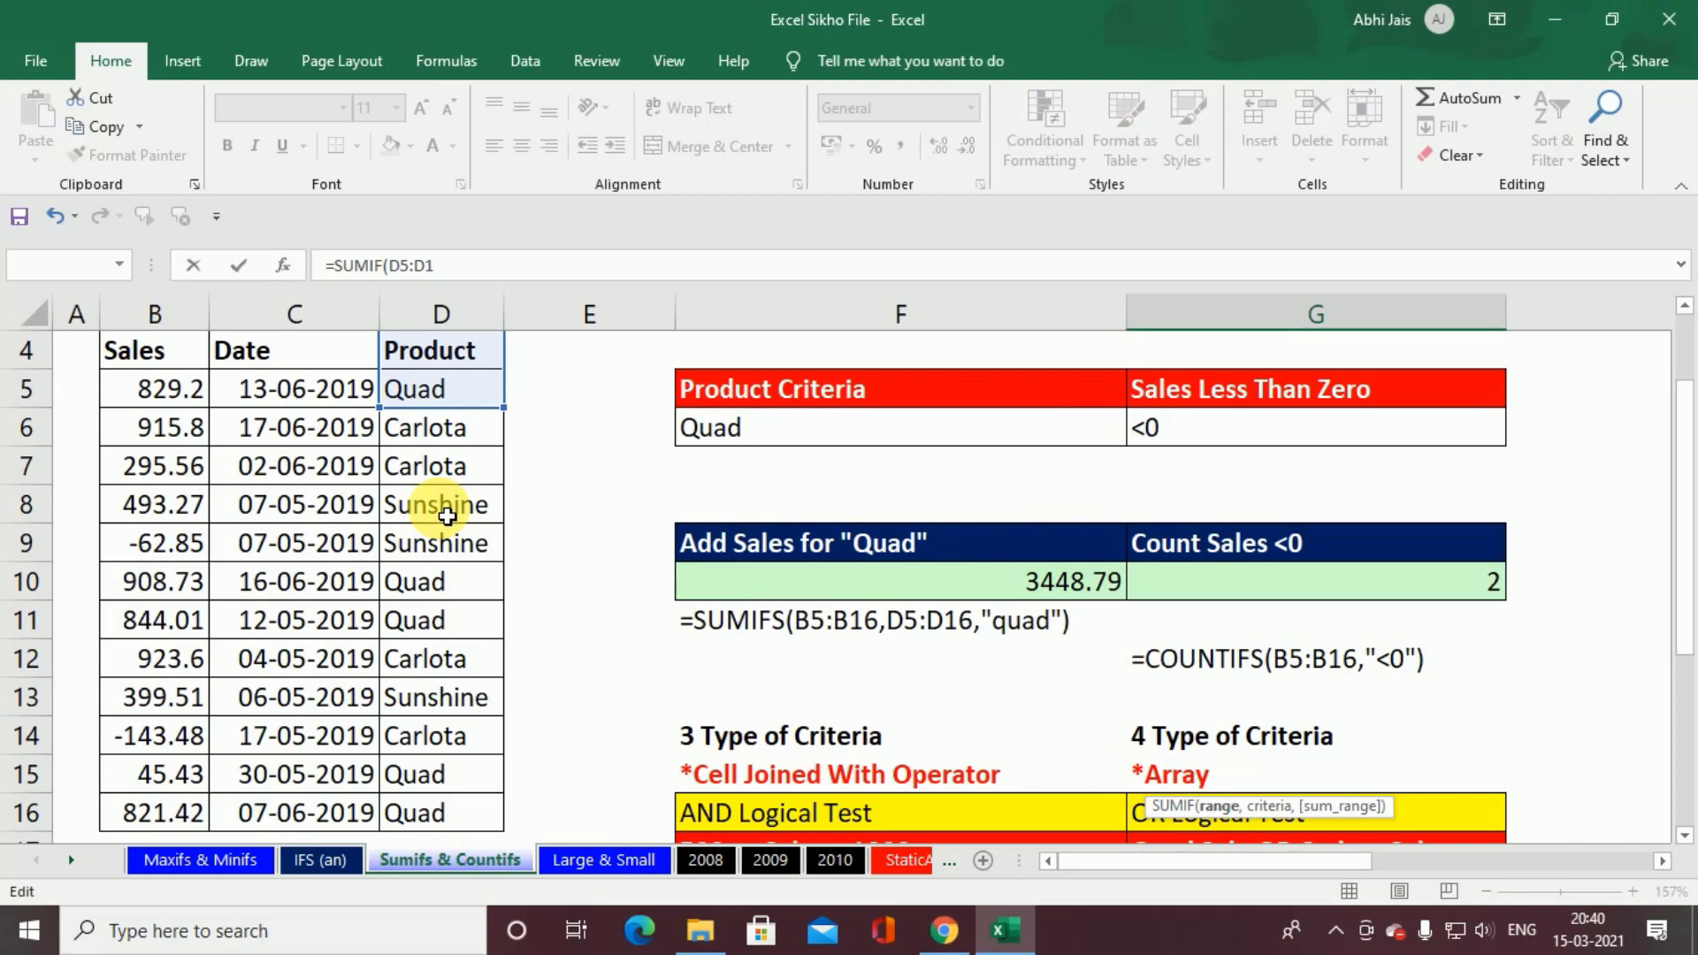
left_click(452, 395)
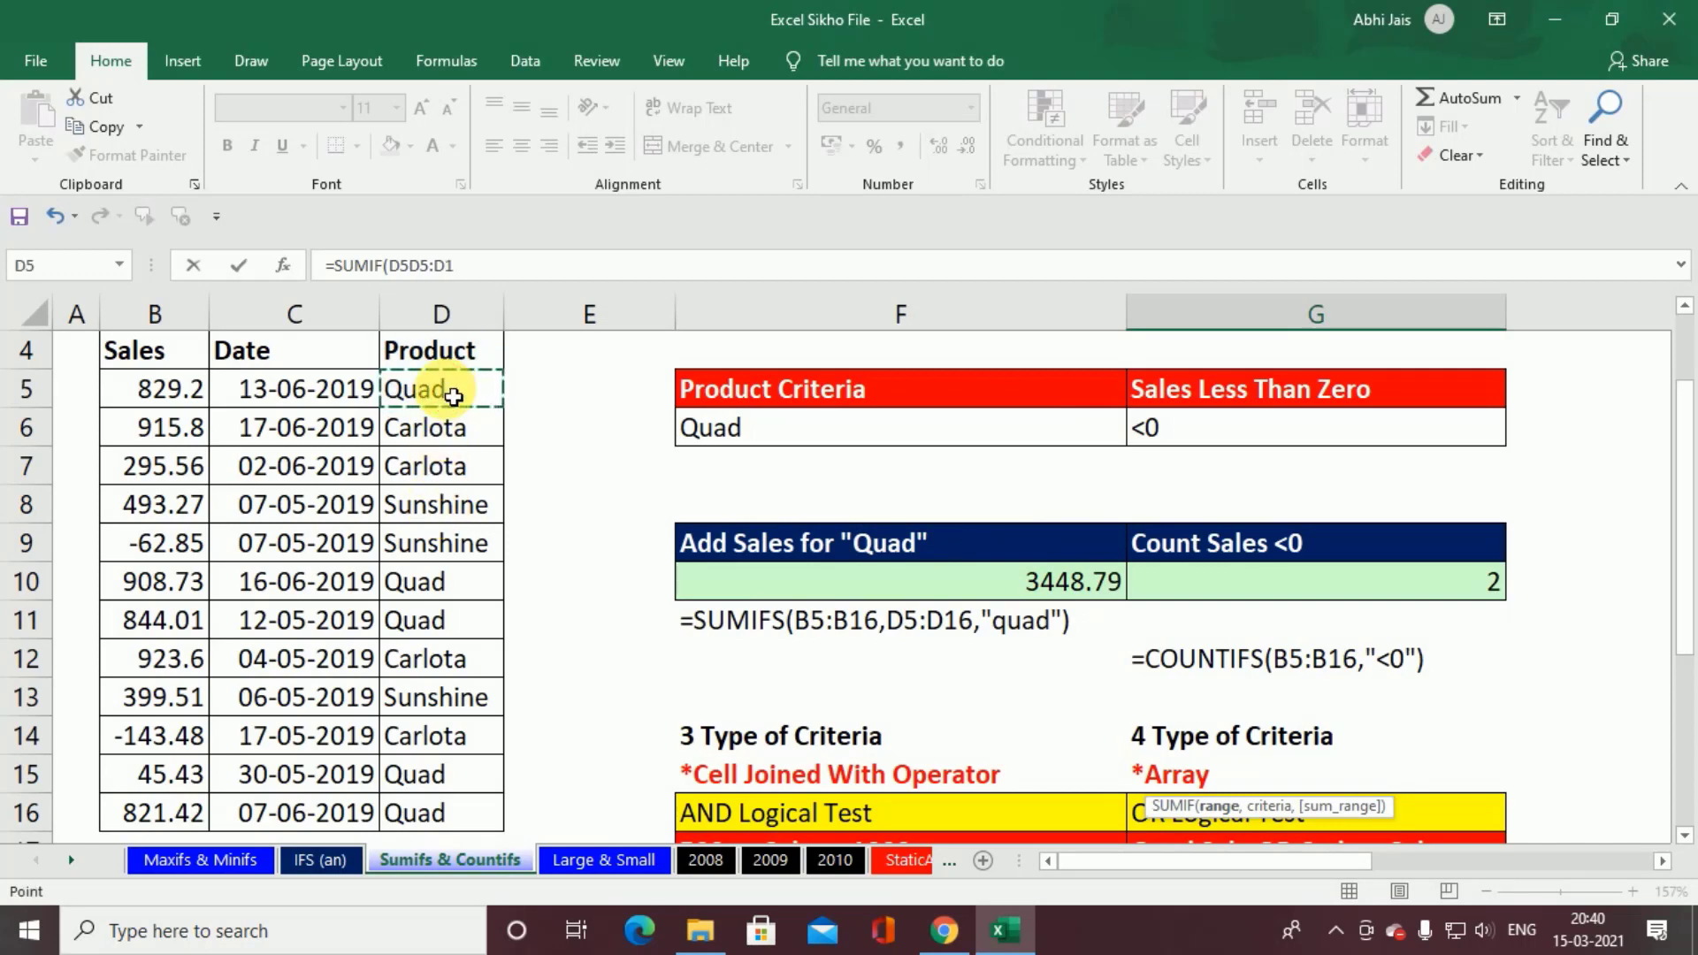
key("ctrl+shift+Down")
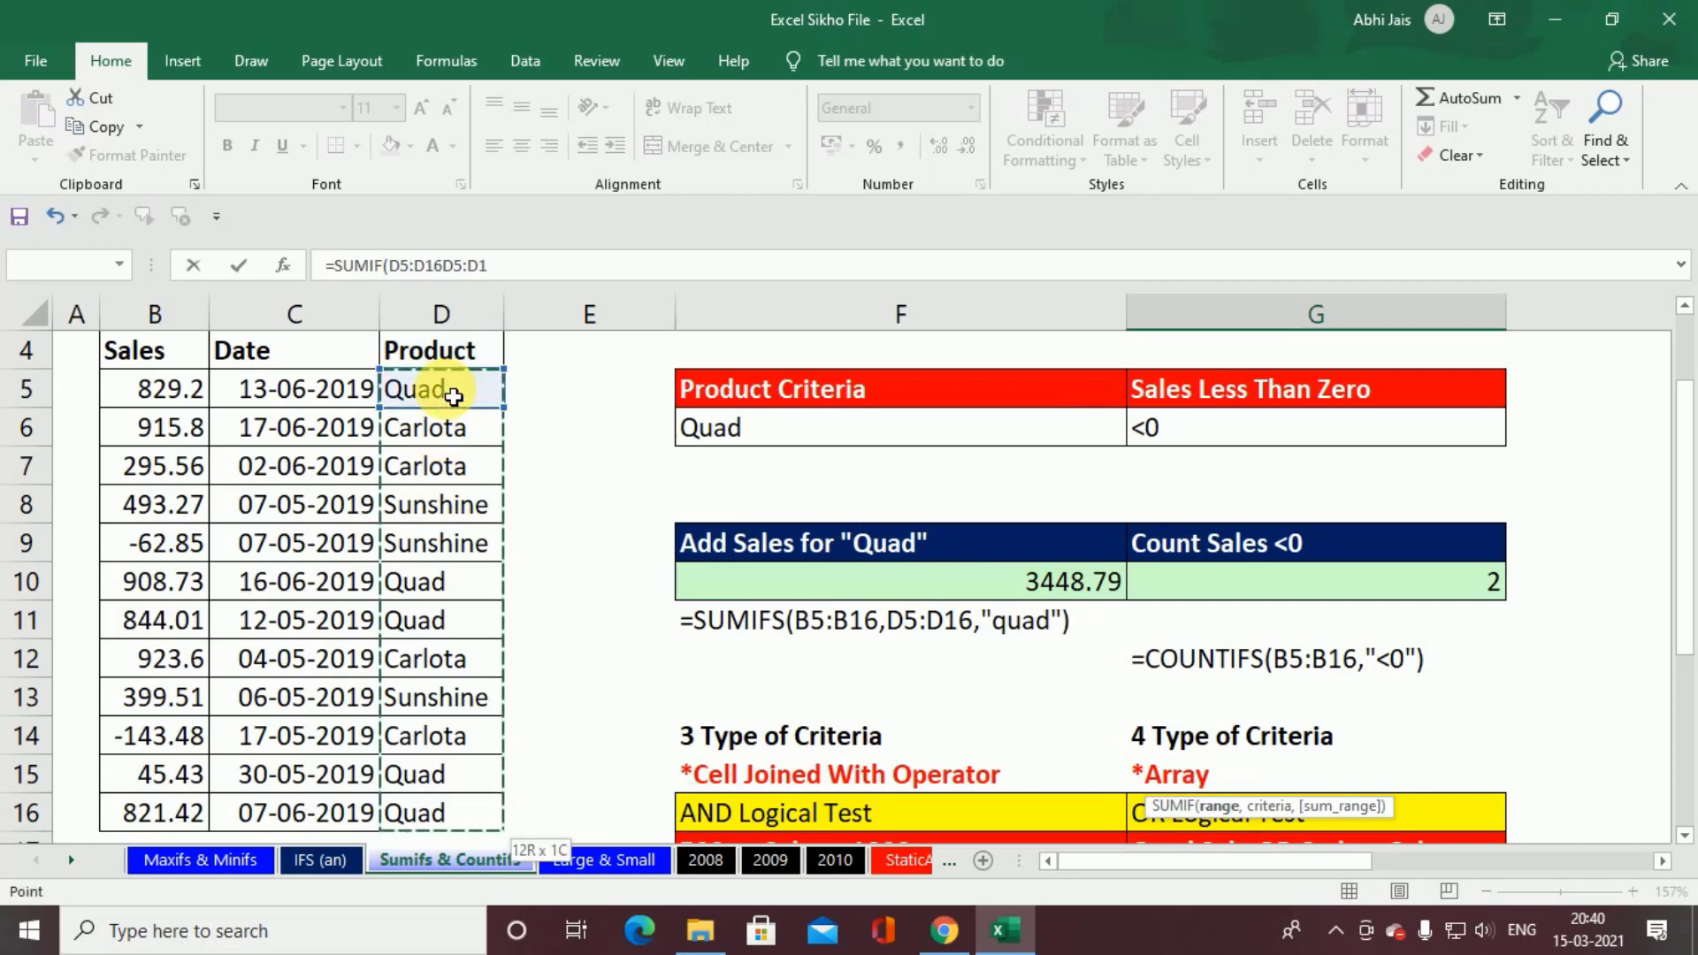
key("Escape")
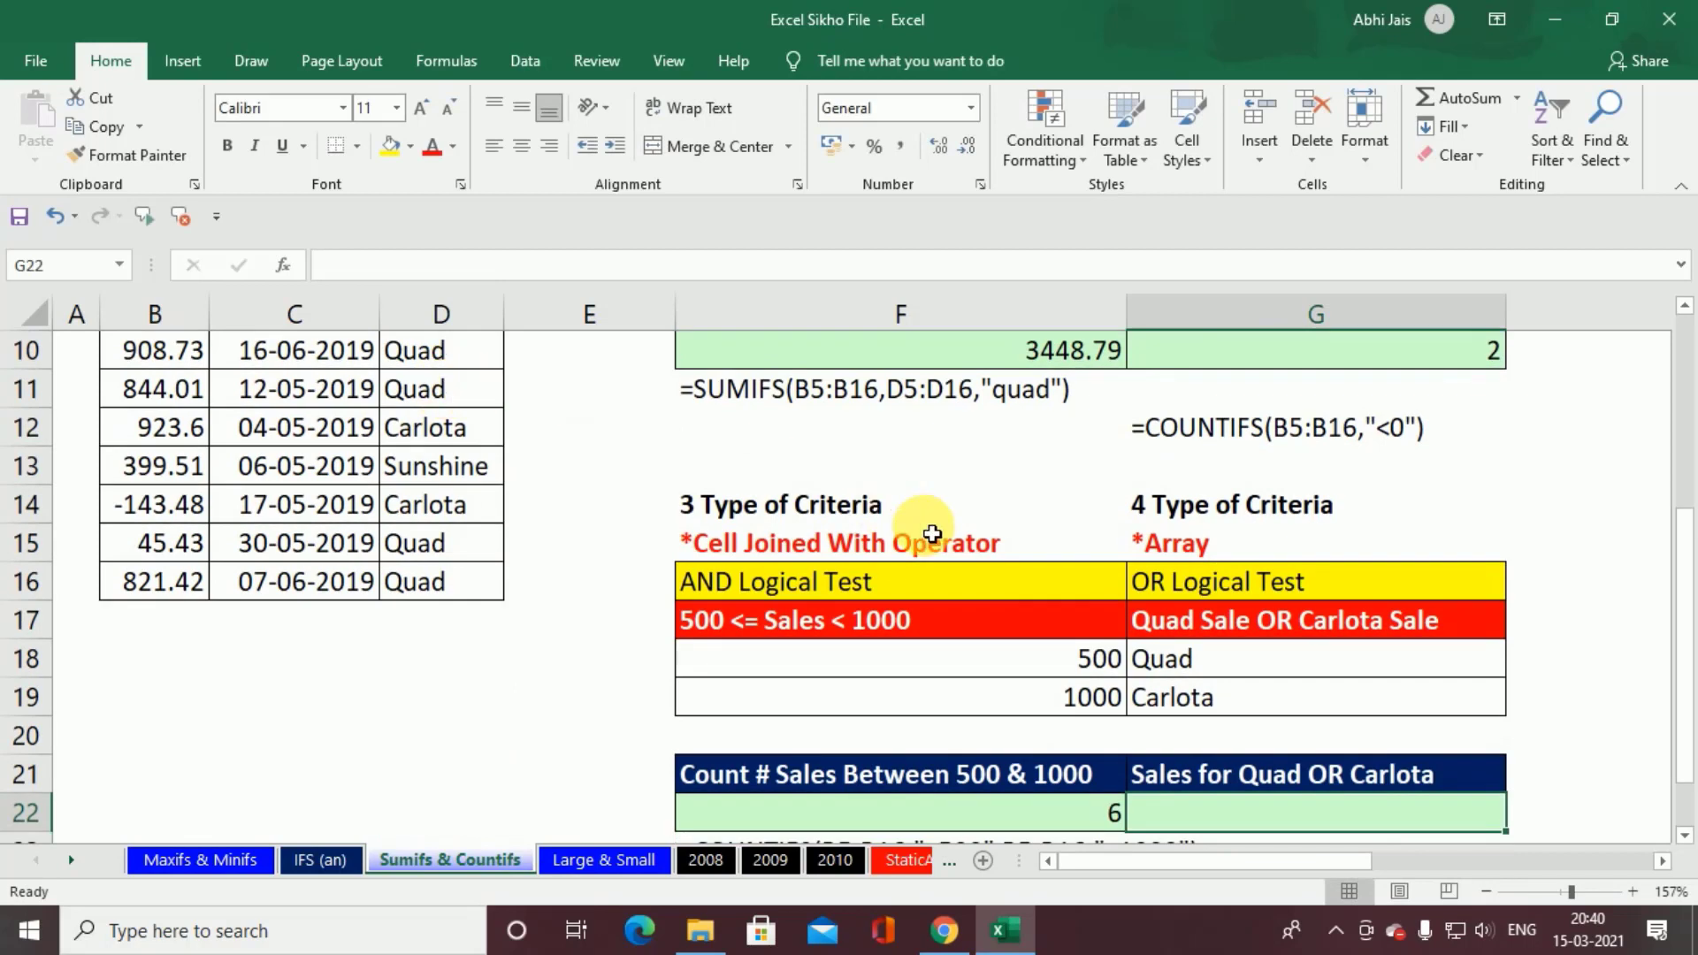
Step: Start a SUMIF formula in G22 under Sales for Quad OR Carlota, with the Product values D5:D16 as the range
type("=sumif")
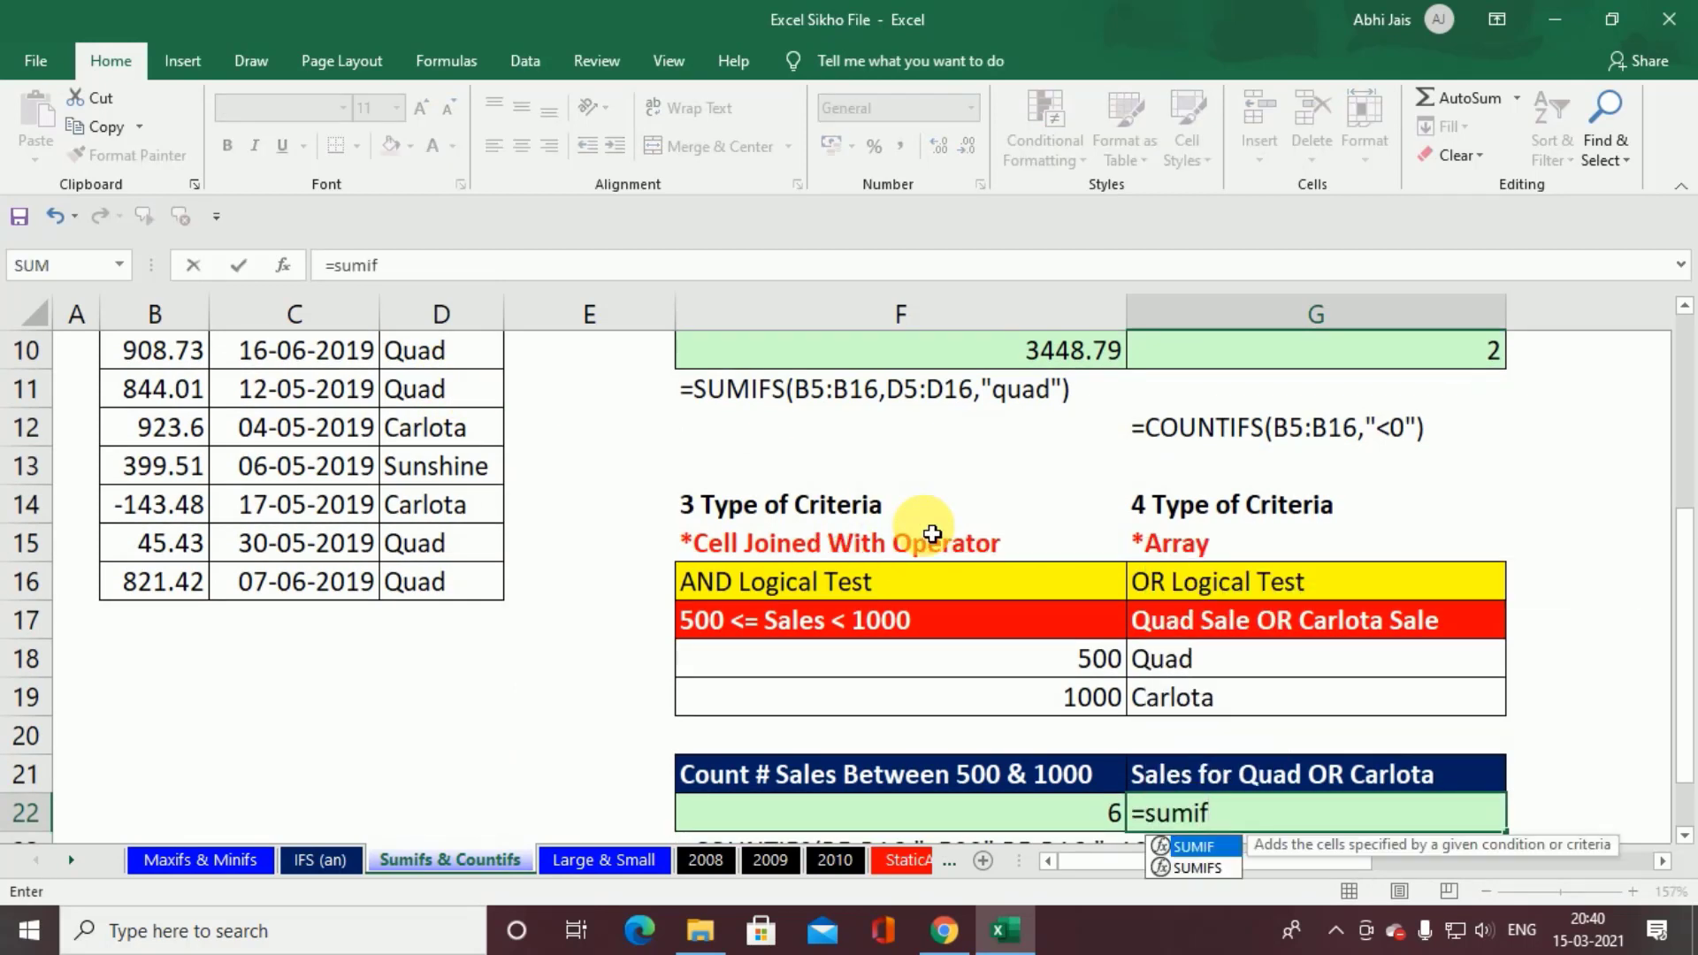
key("Tab")
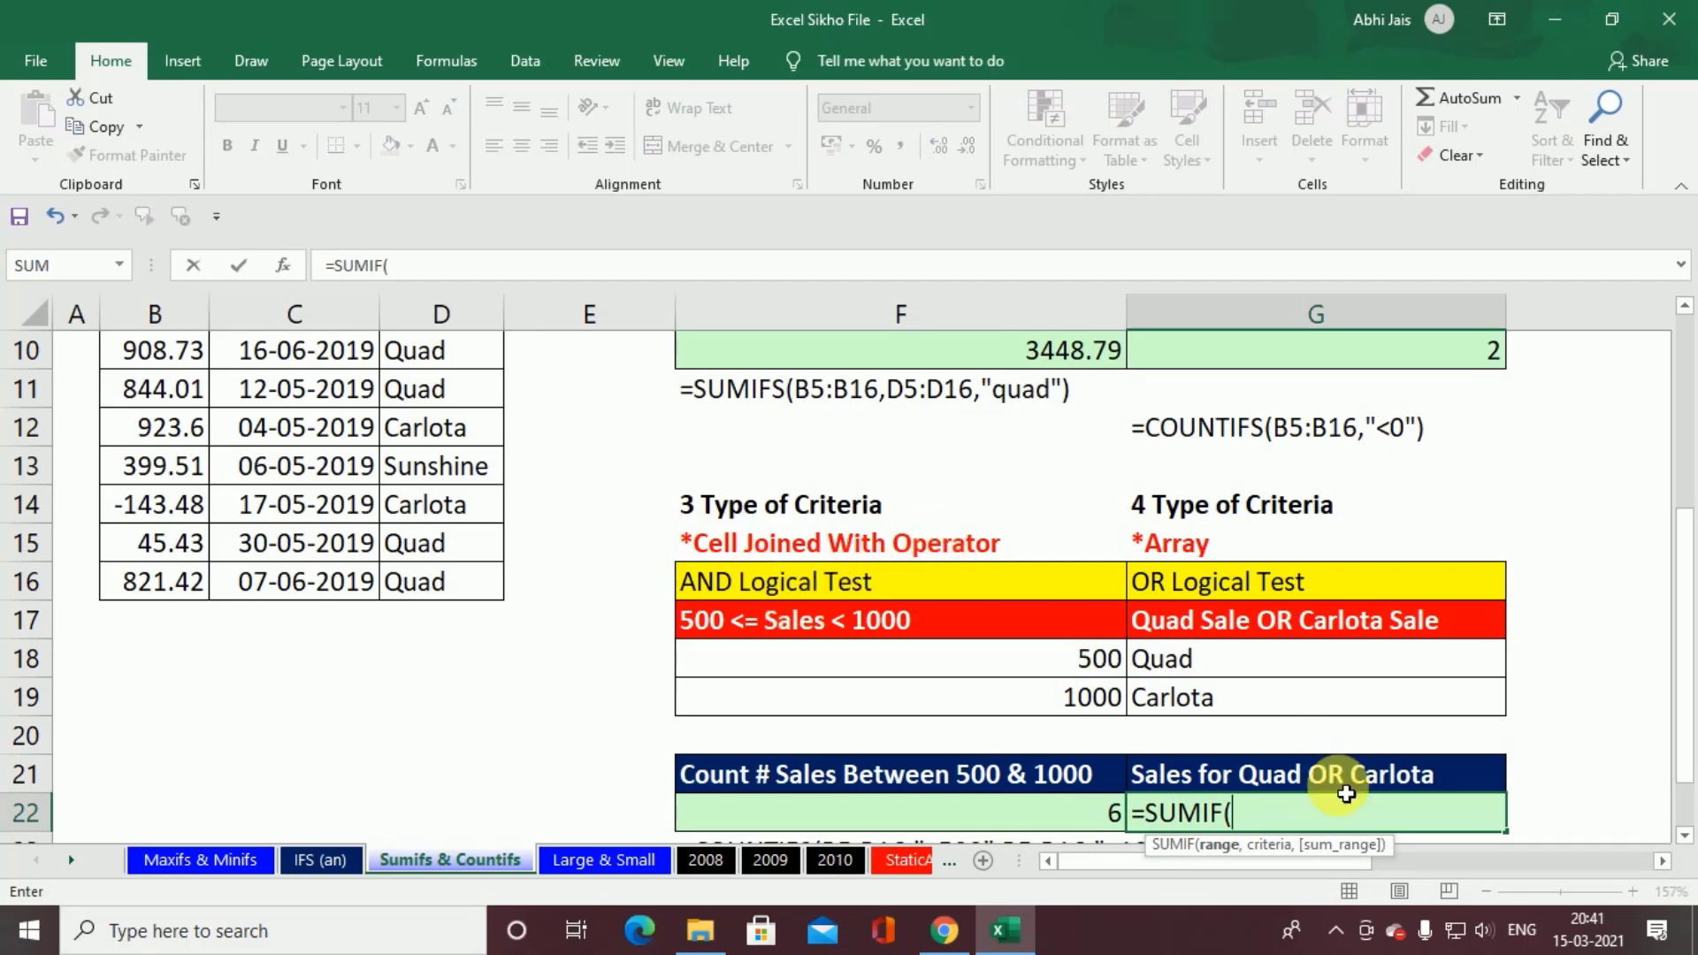
scroll(508, 606, "up", 3)
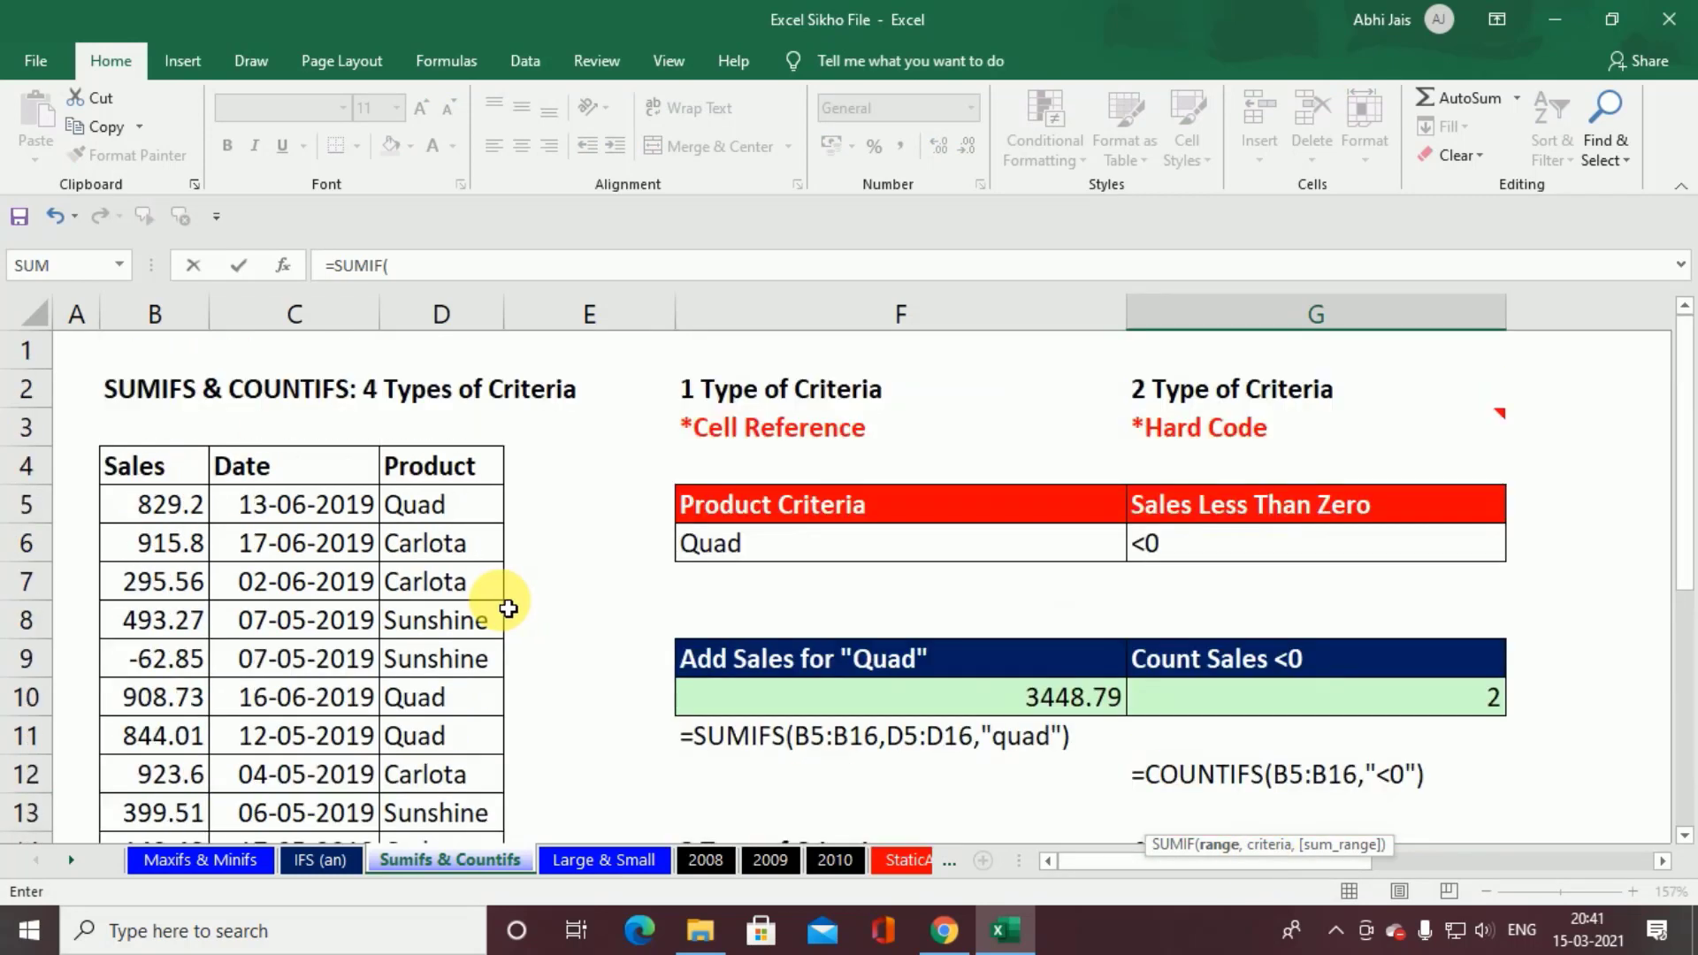
scroll(543, 530, "down", 3)
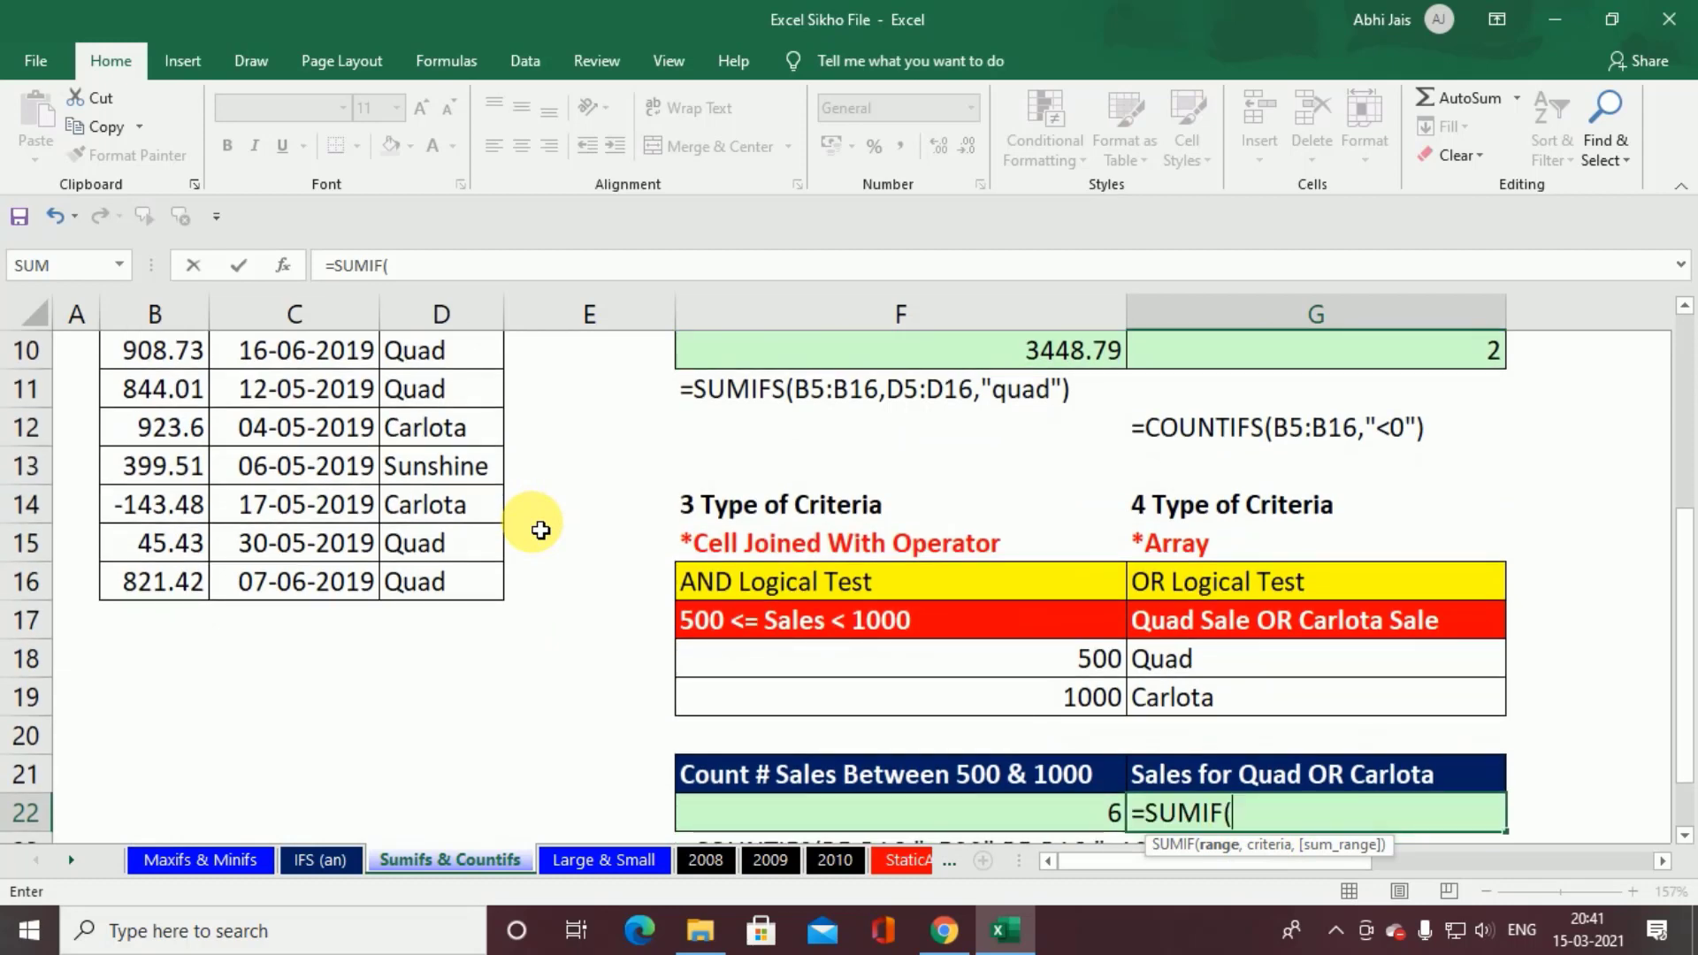
scroll(544, 529, "up", 3)
left_click_drag(443, 506, 458, 799)
scroll(556, 734, "down", 3)
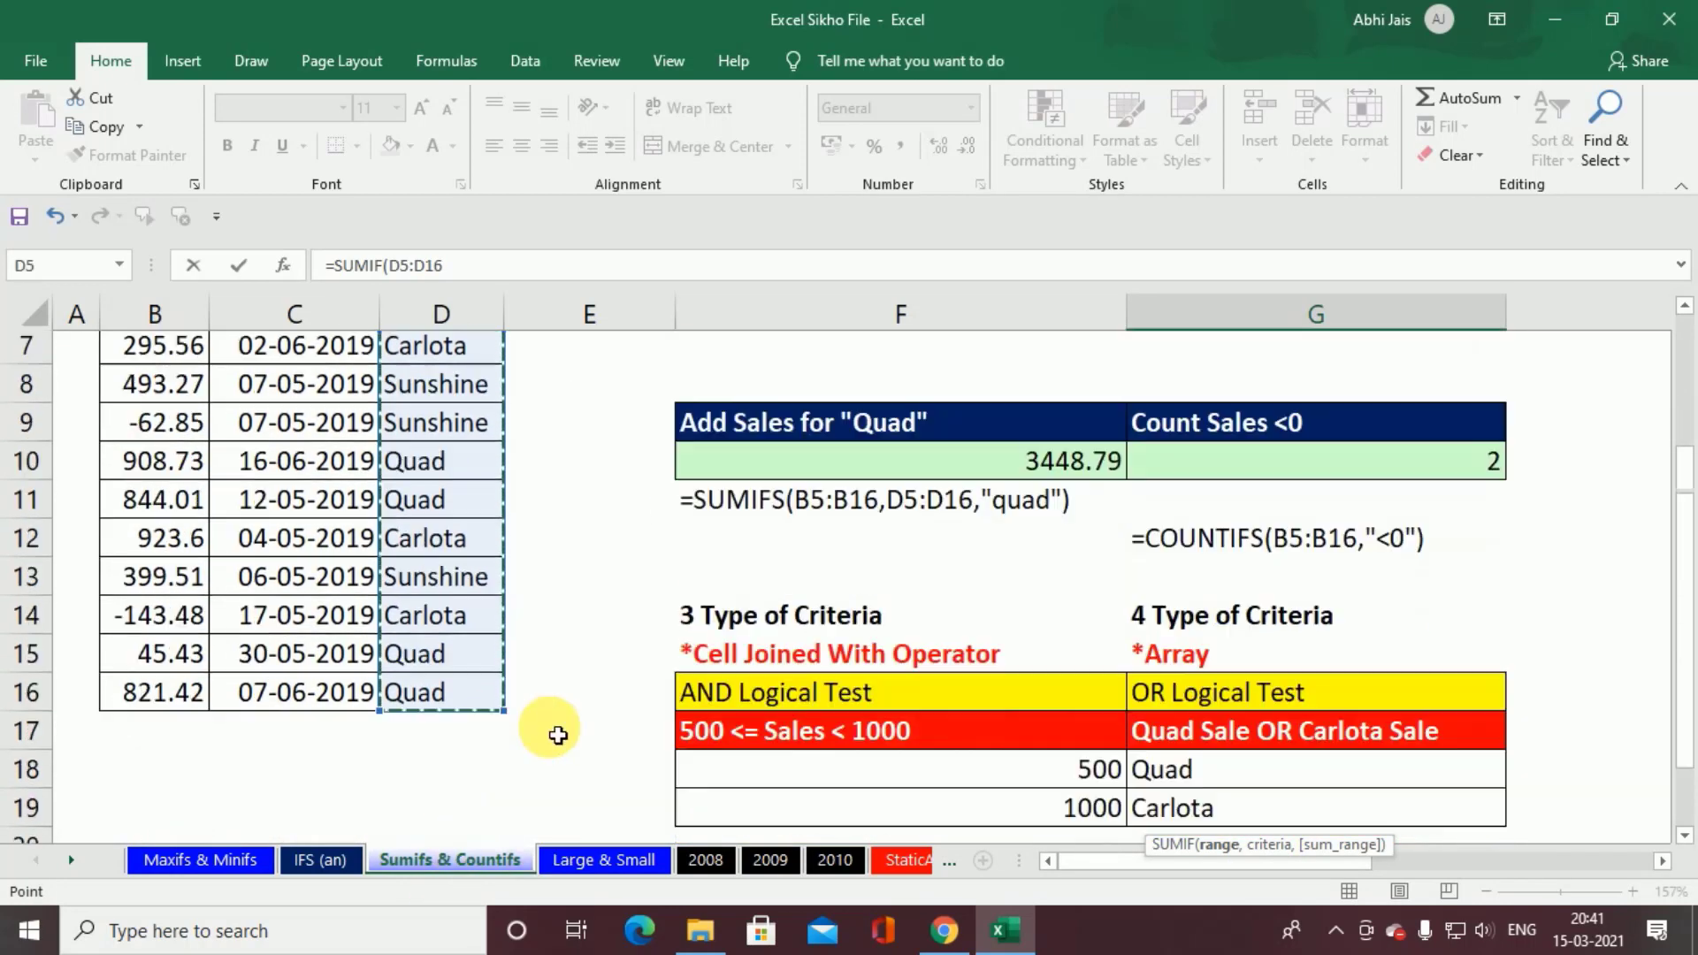
type(",")
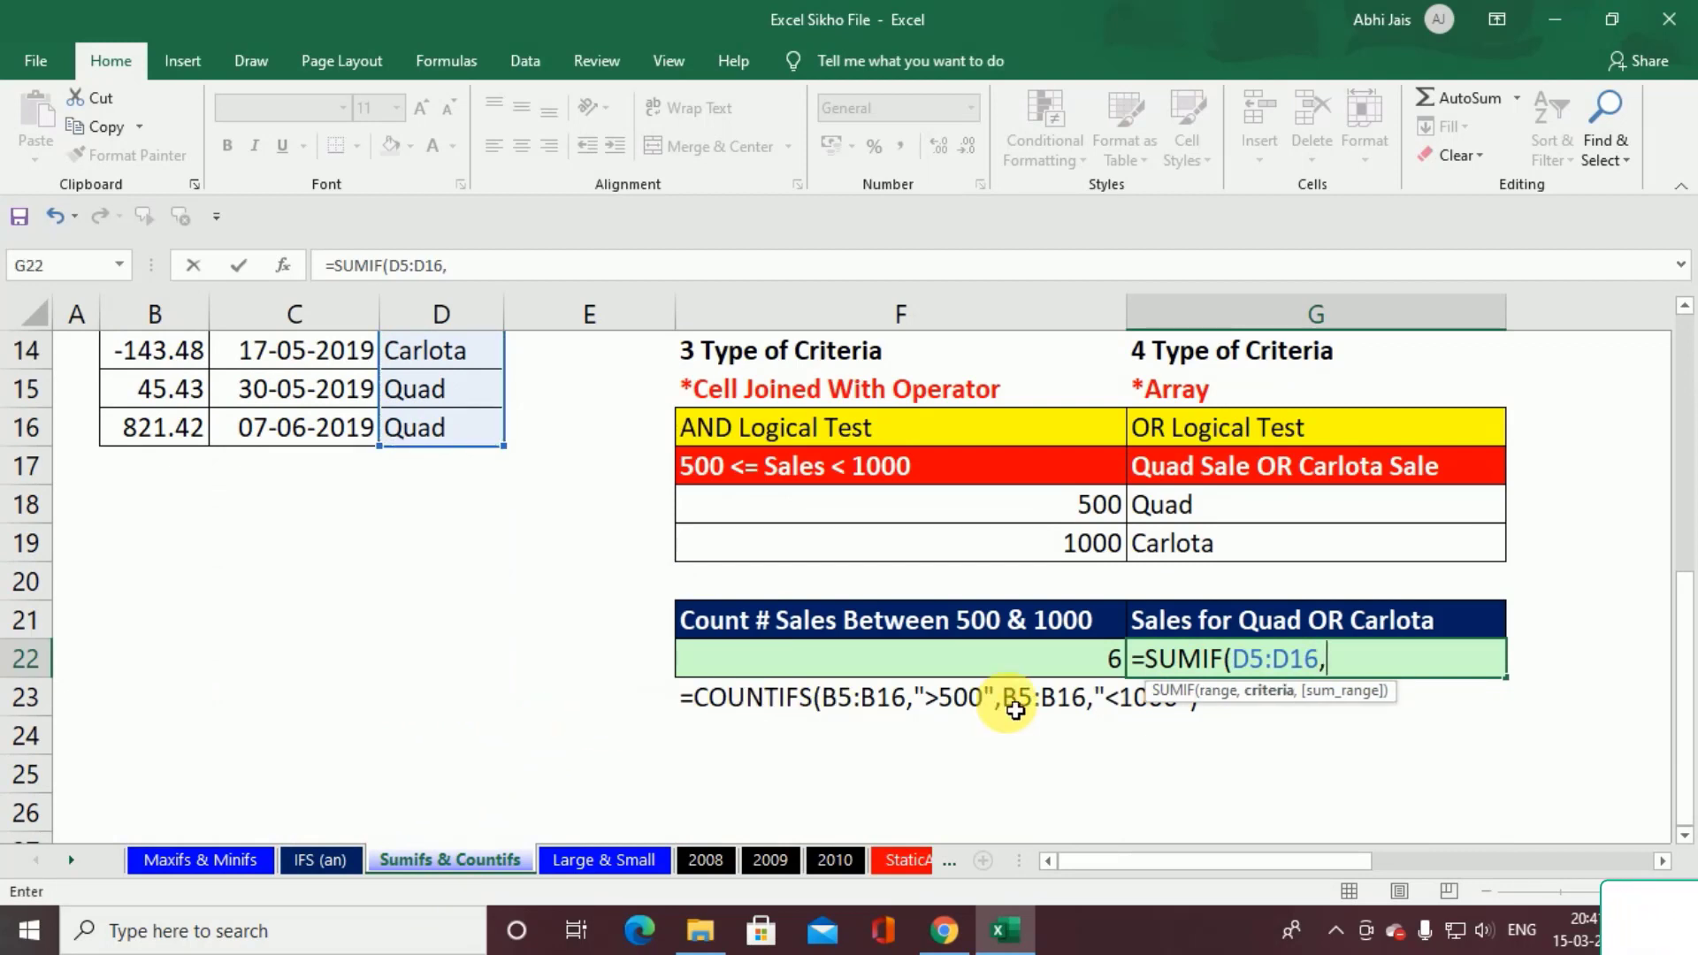
type("\"")
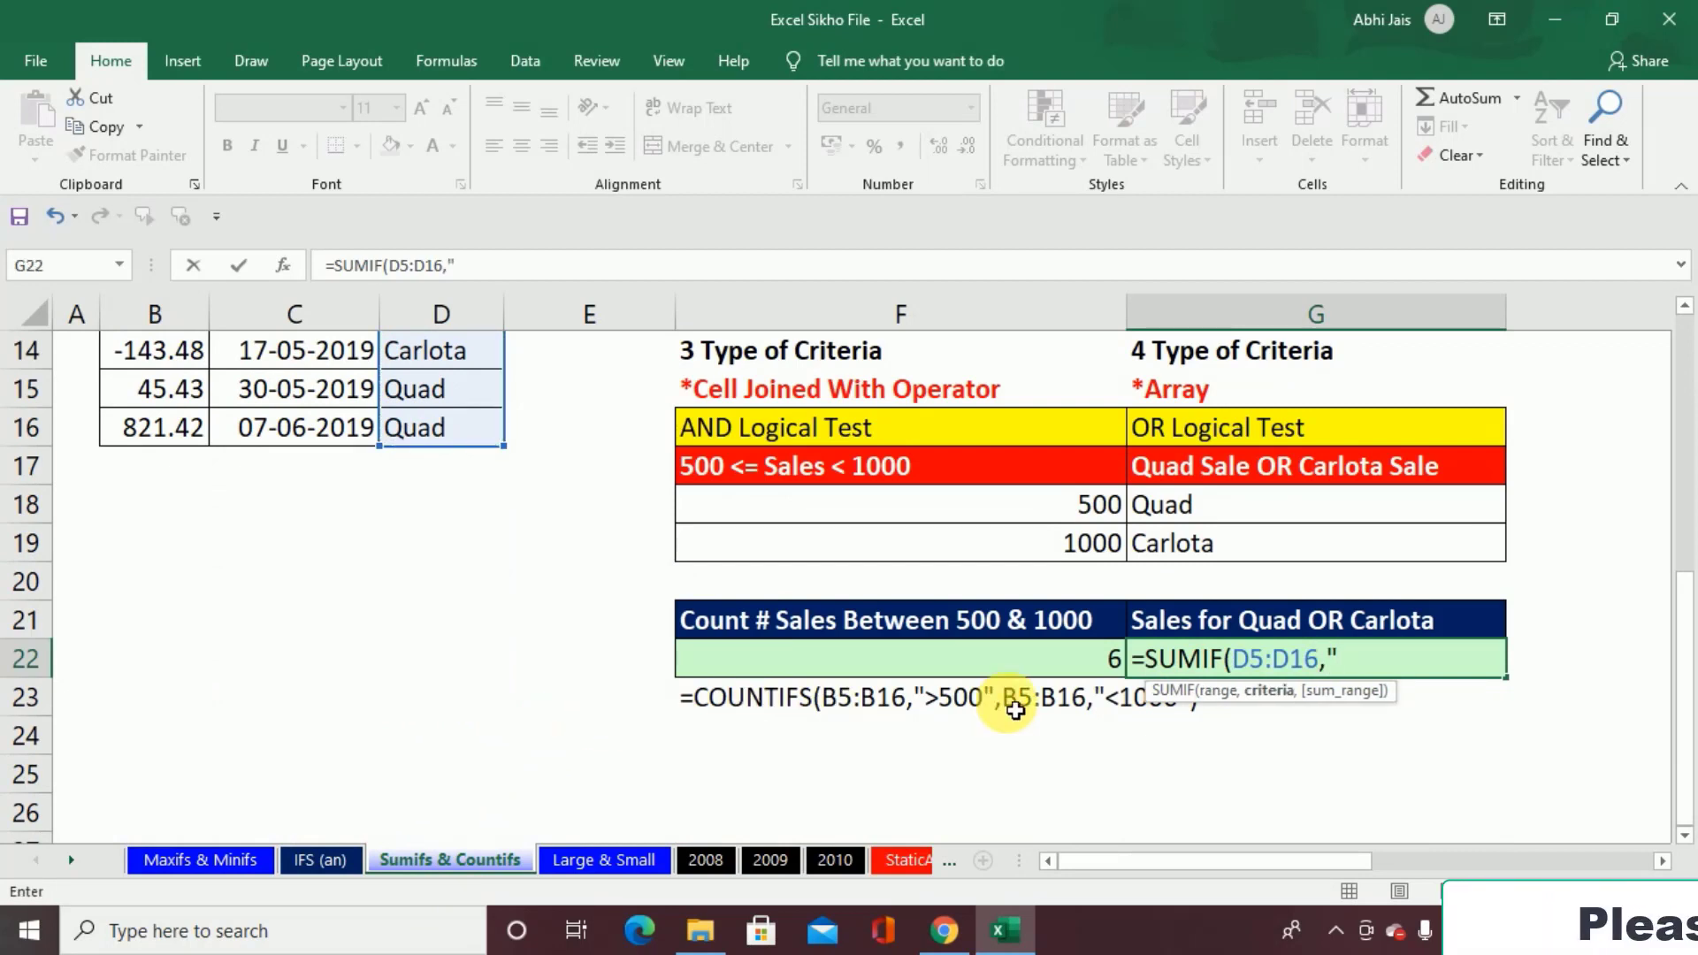
type("Quad")
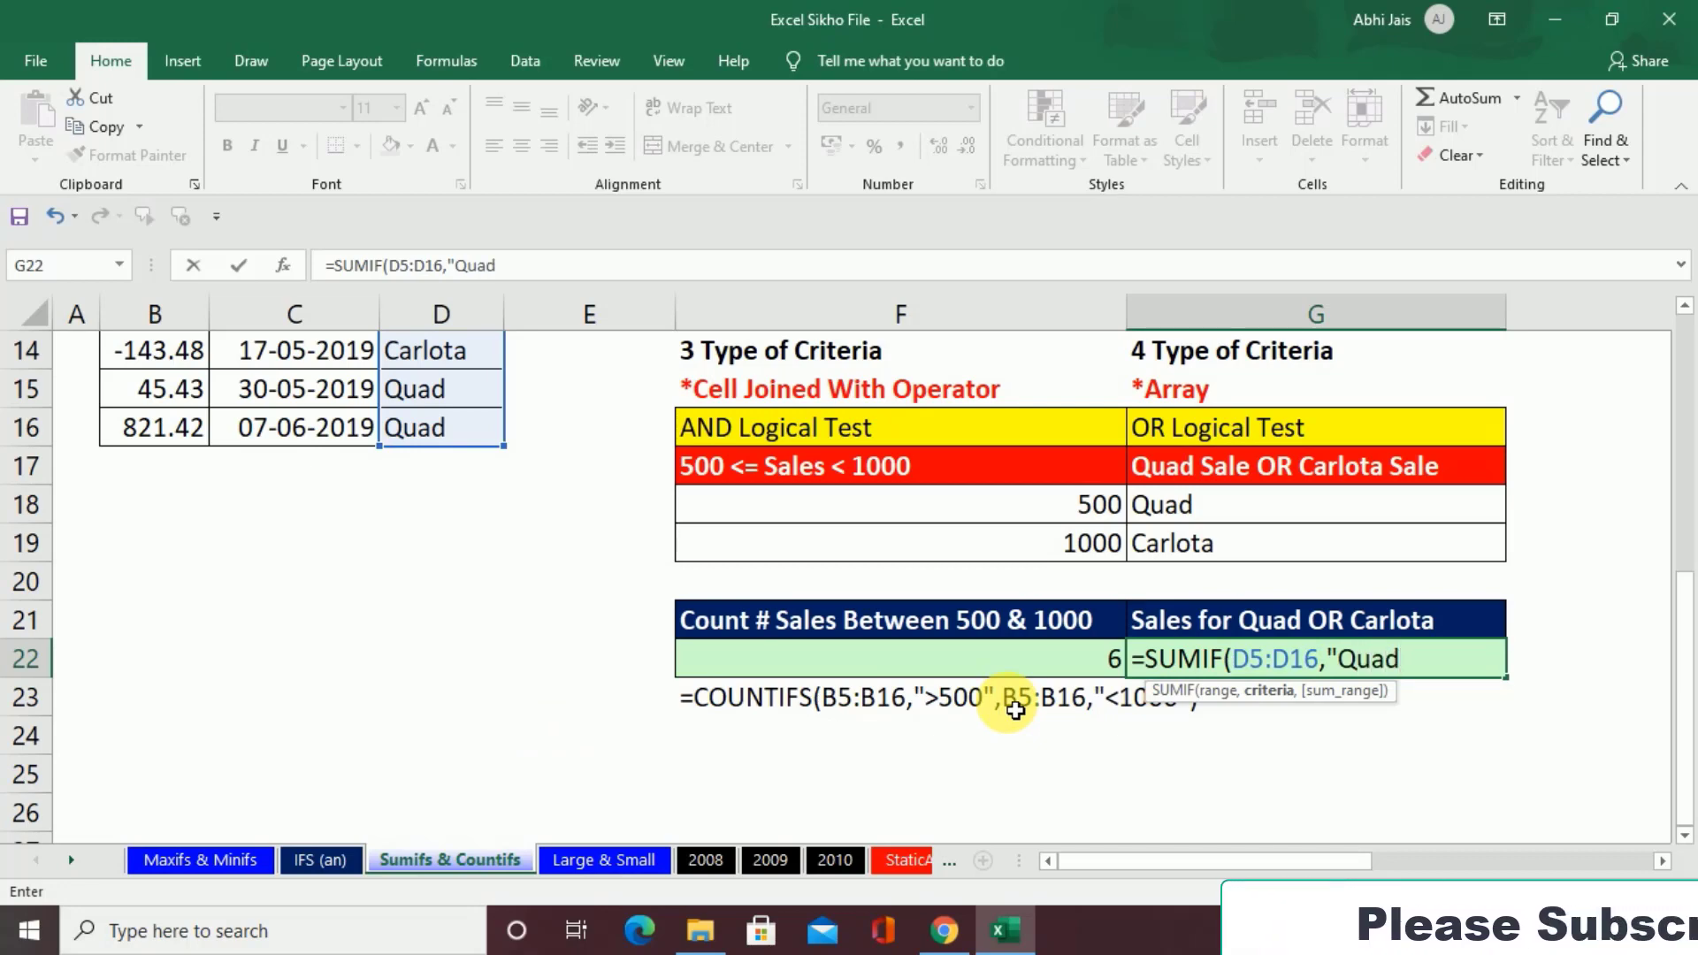
type("\",")
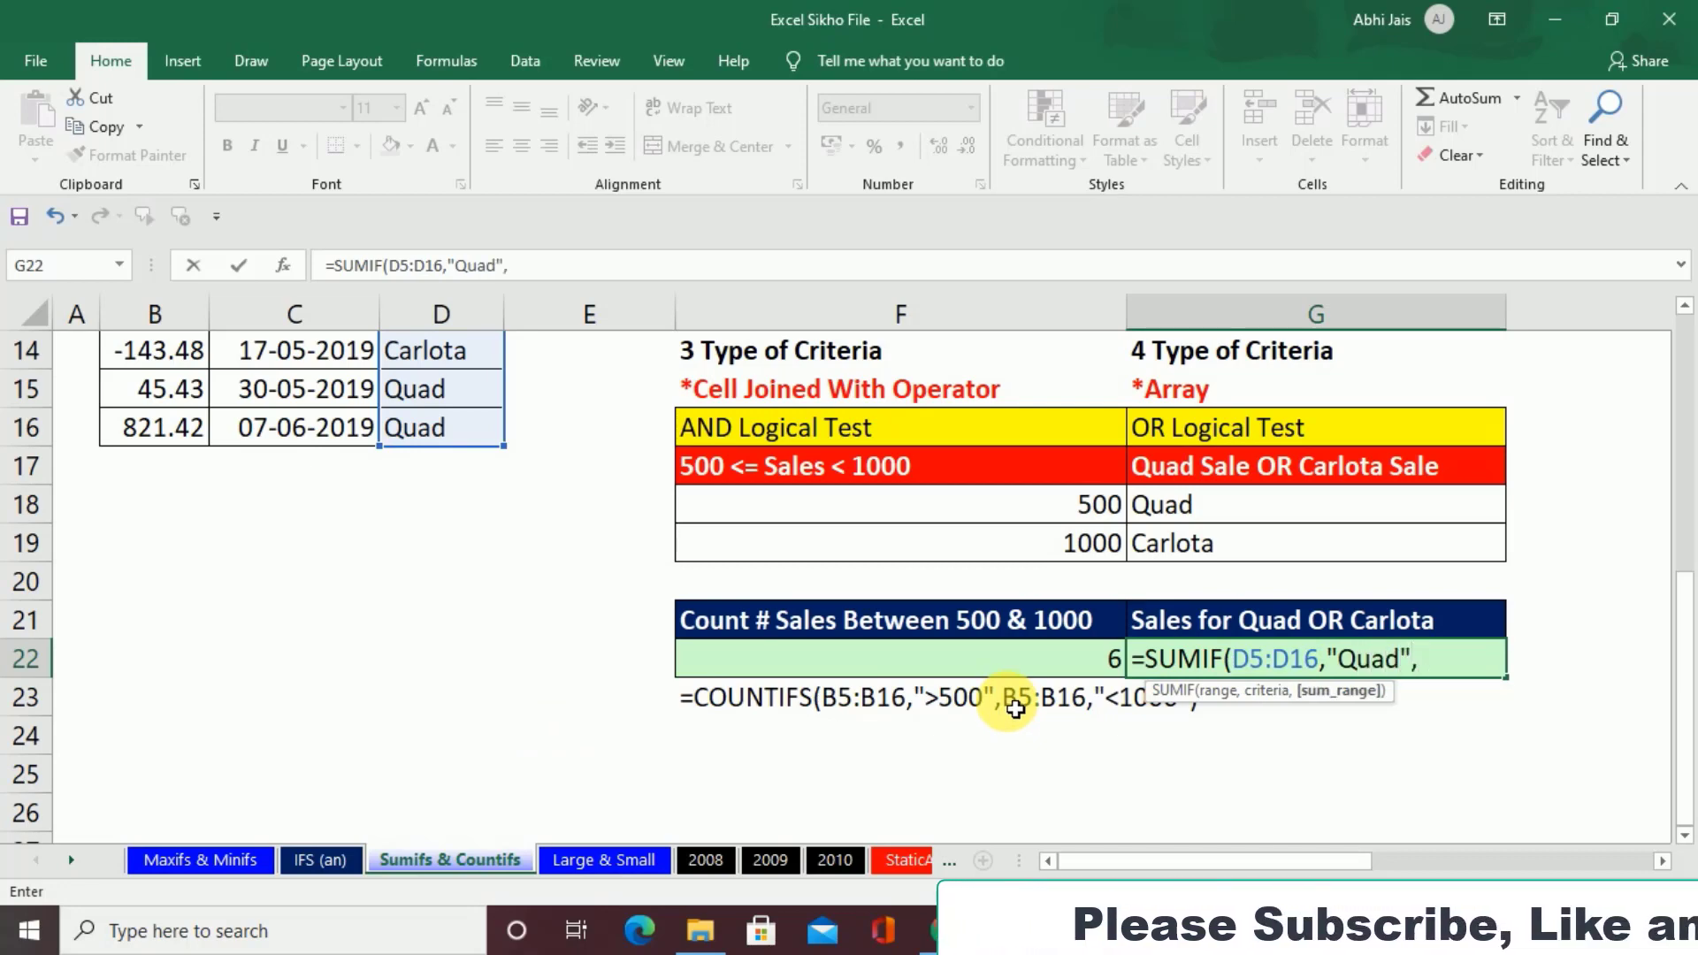
Step: Complete the first SUMIF in G22 with the criterion "Quad" and the Sales values B5:B16 as the sum range, followed by a plus sign
scroll(637, 561, "up", 3)
scroll(182, 504, "up", 2)
left_click_drag(179, 509, 174, 791)
type(")+")
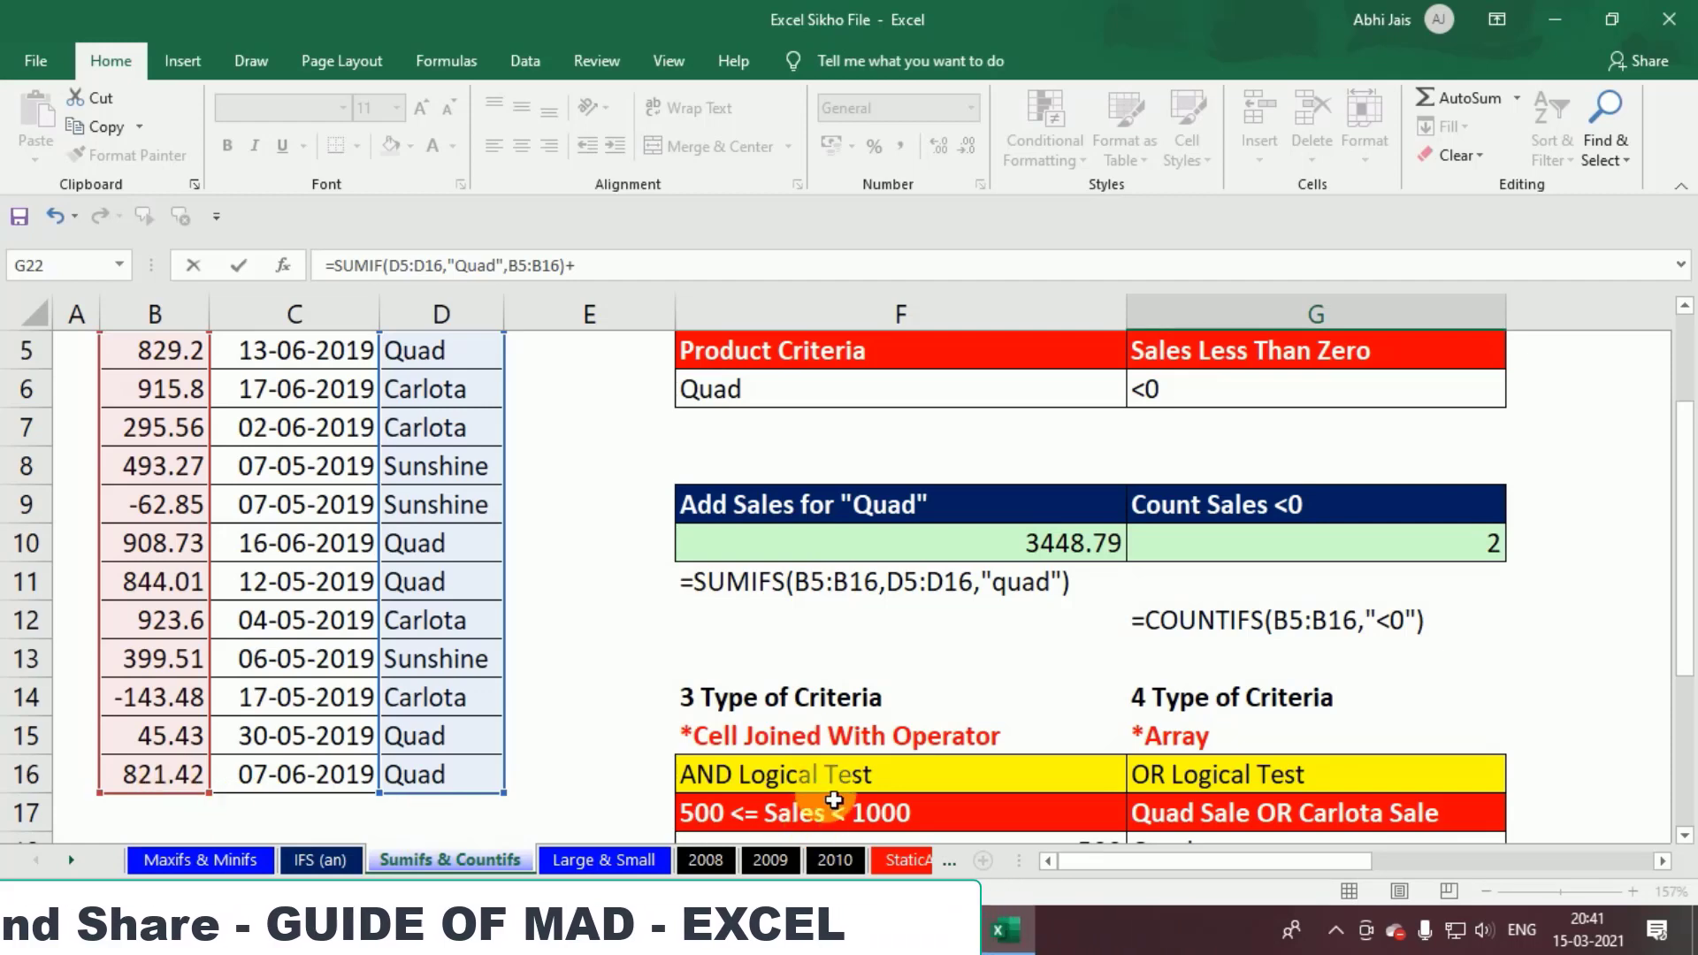
Step: Add a second SUMIF to the G22 formula, with the Product values D5:D16 as its range
scroll(834, 800, "down", 3)
scroll(834, 799, "down", 1)
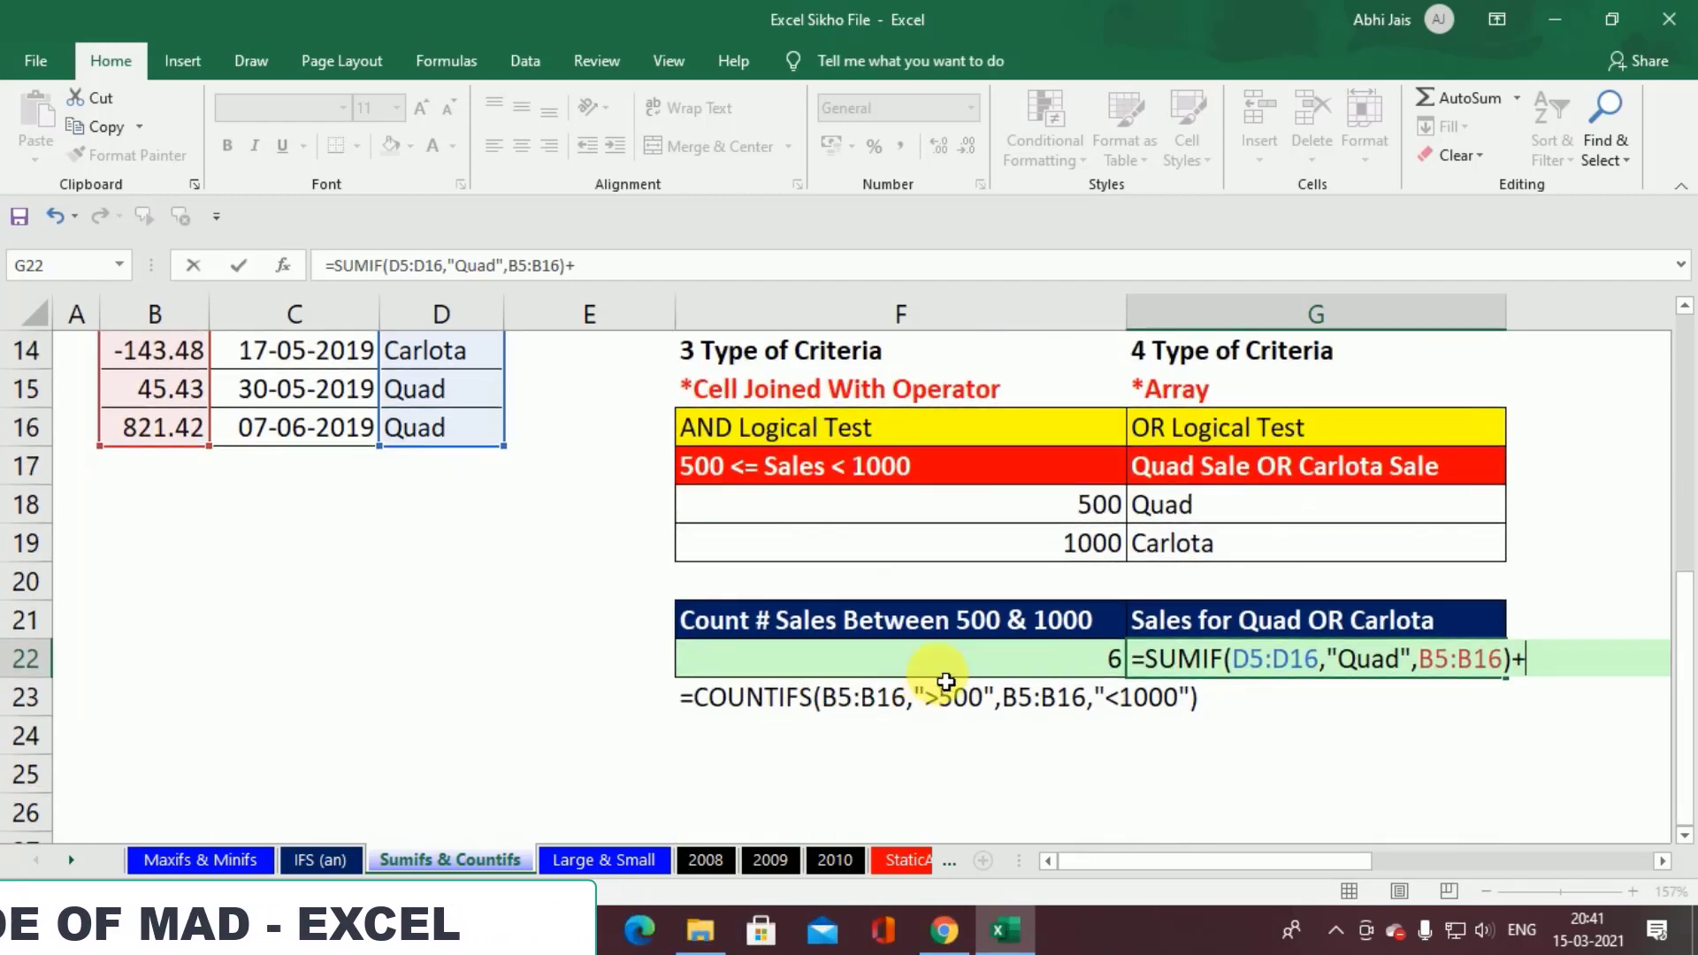
type("sumif(")
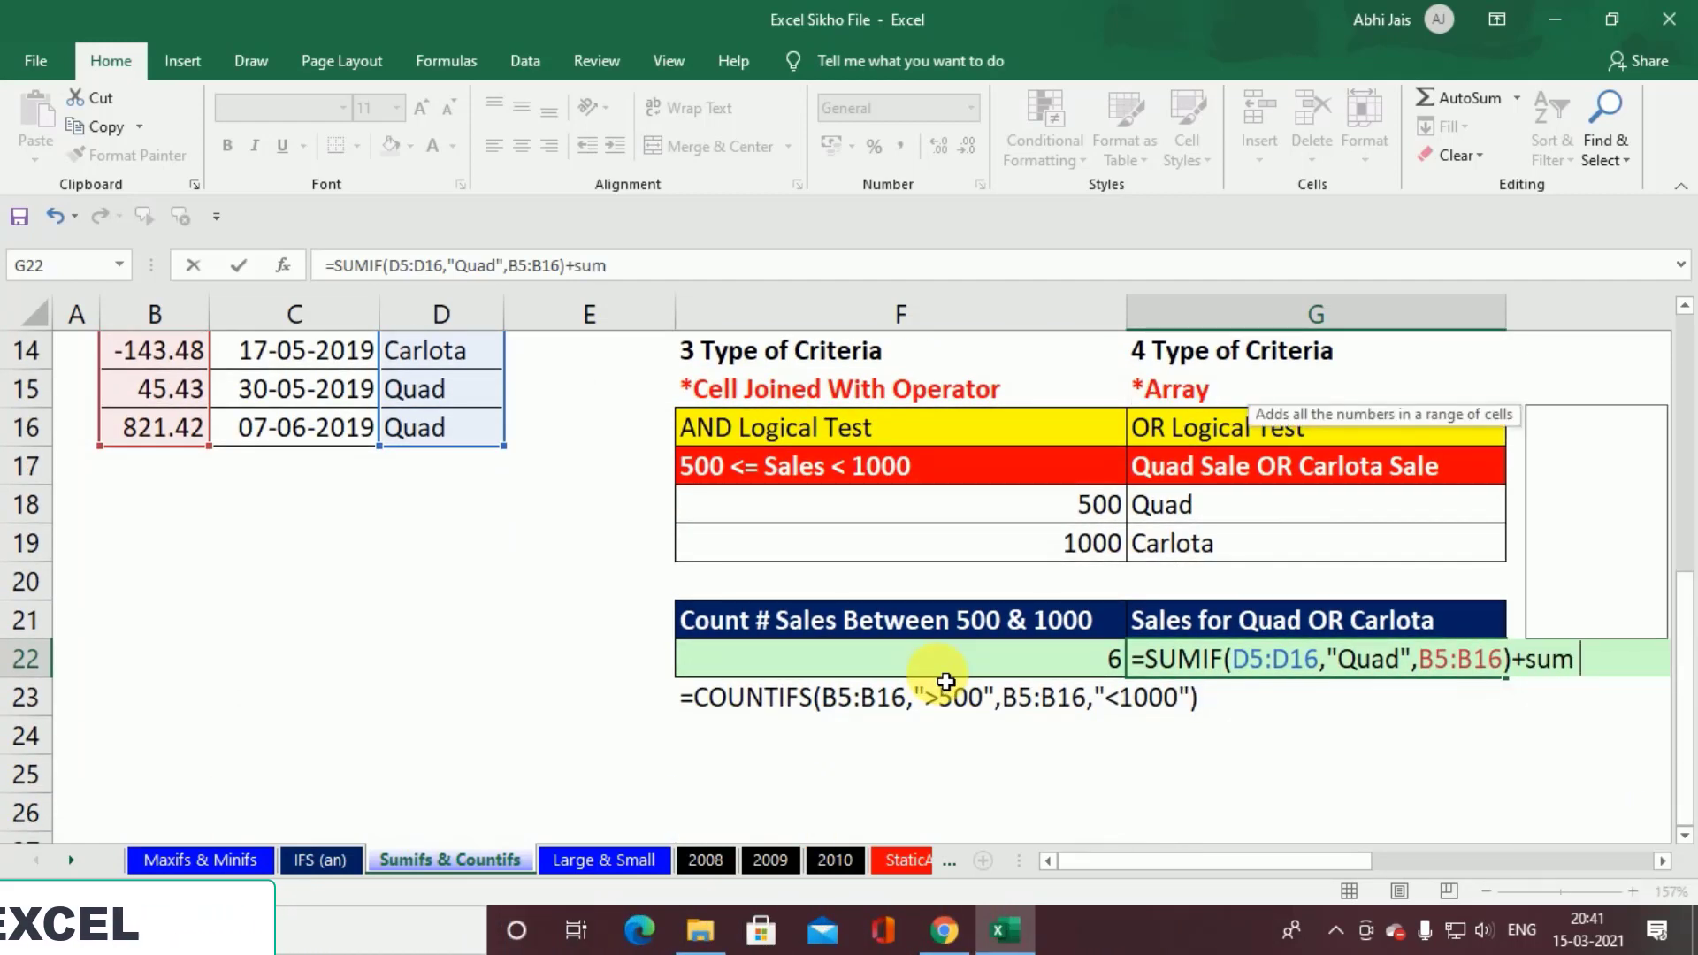
scroll(898, 670, "up", 5)
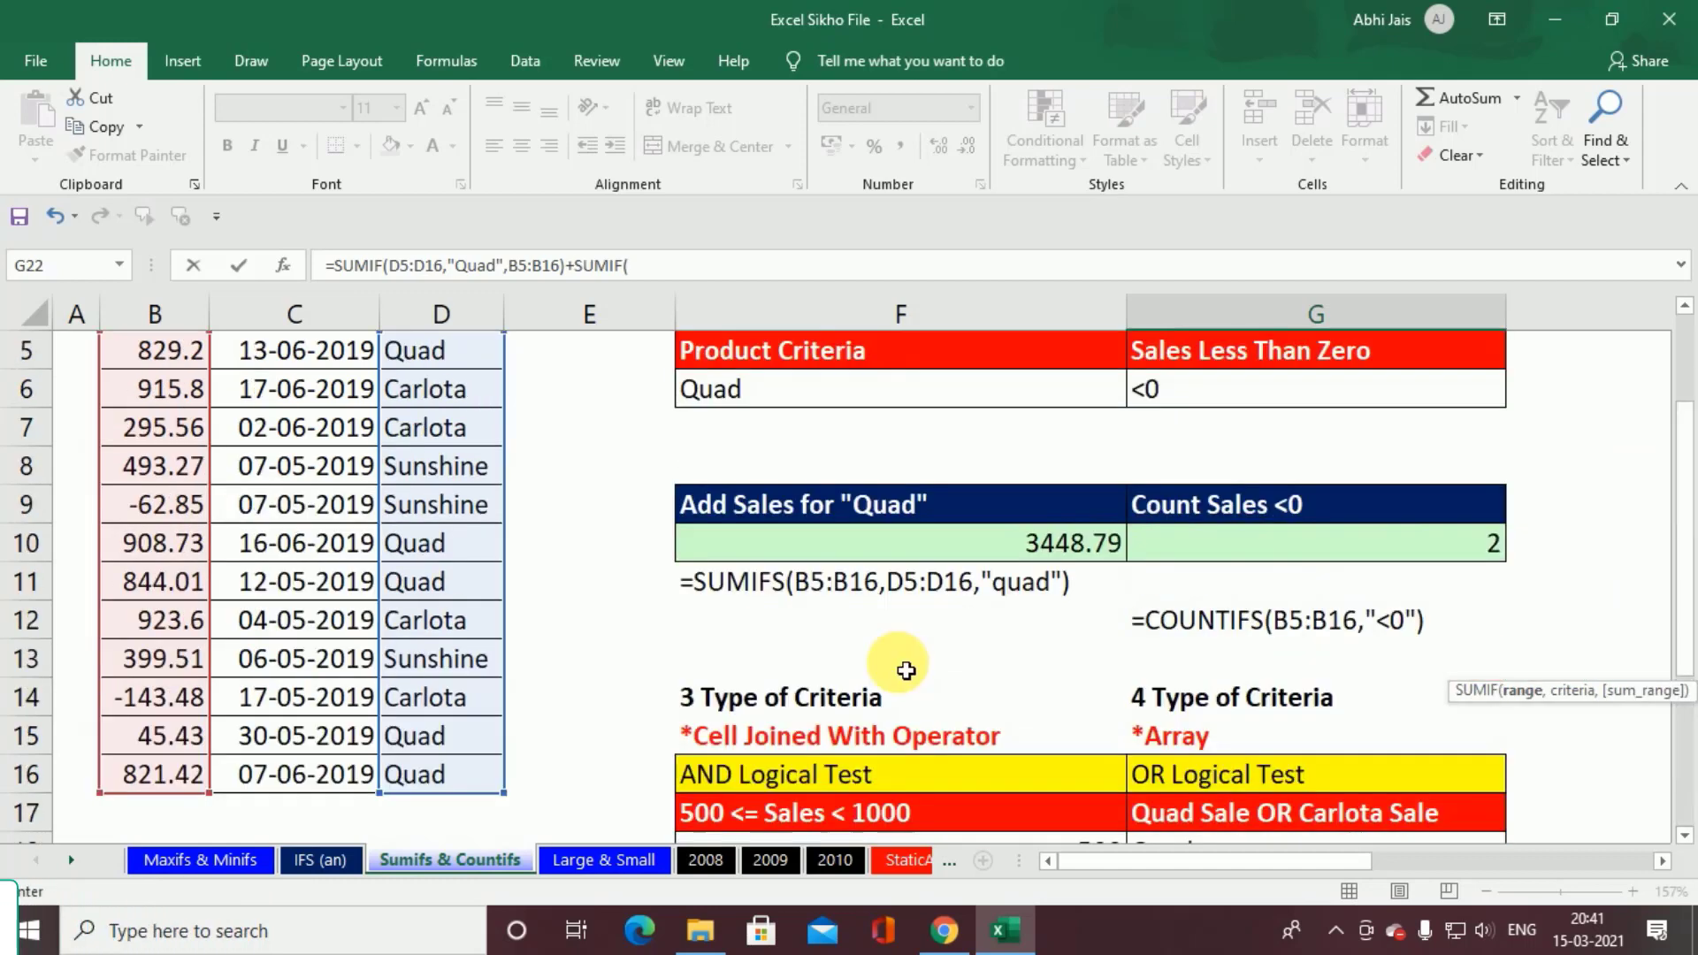
left_click_drag(467, 520, 446, 782)
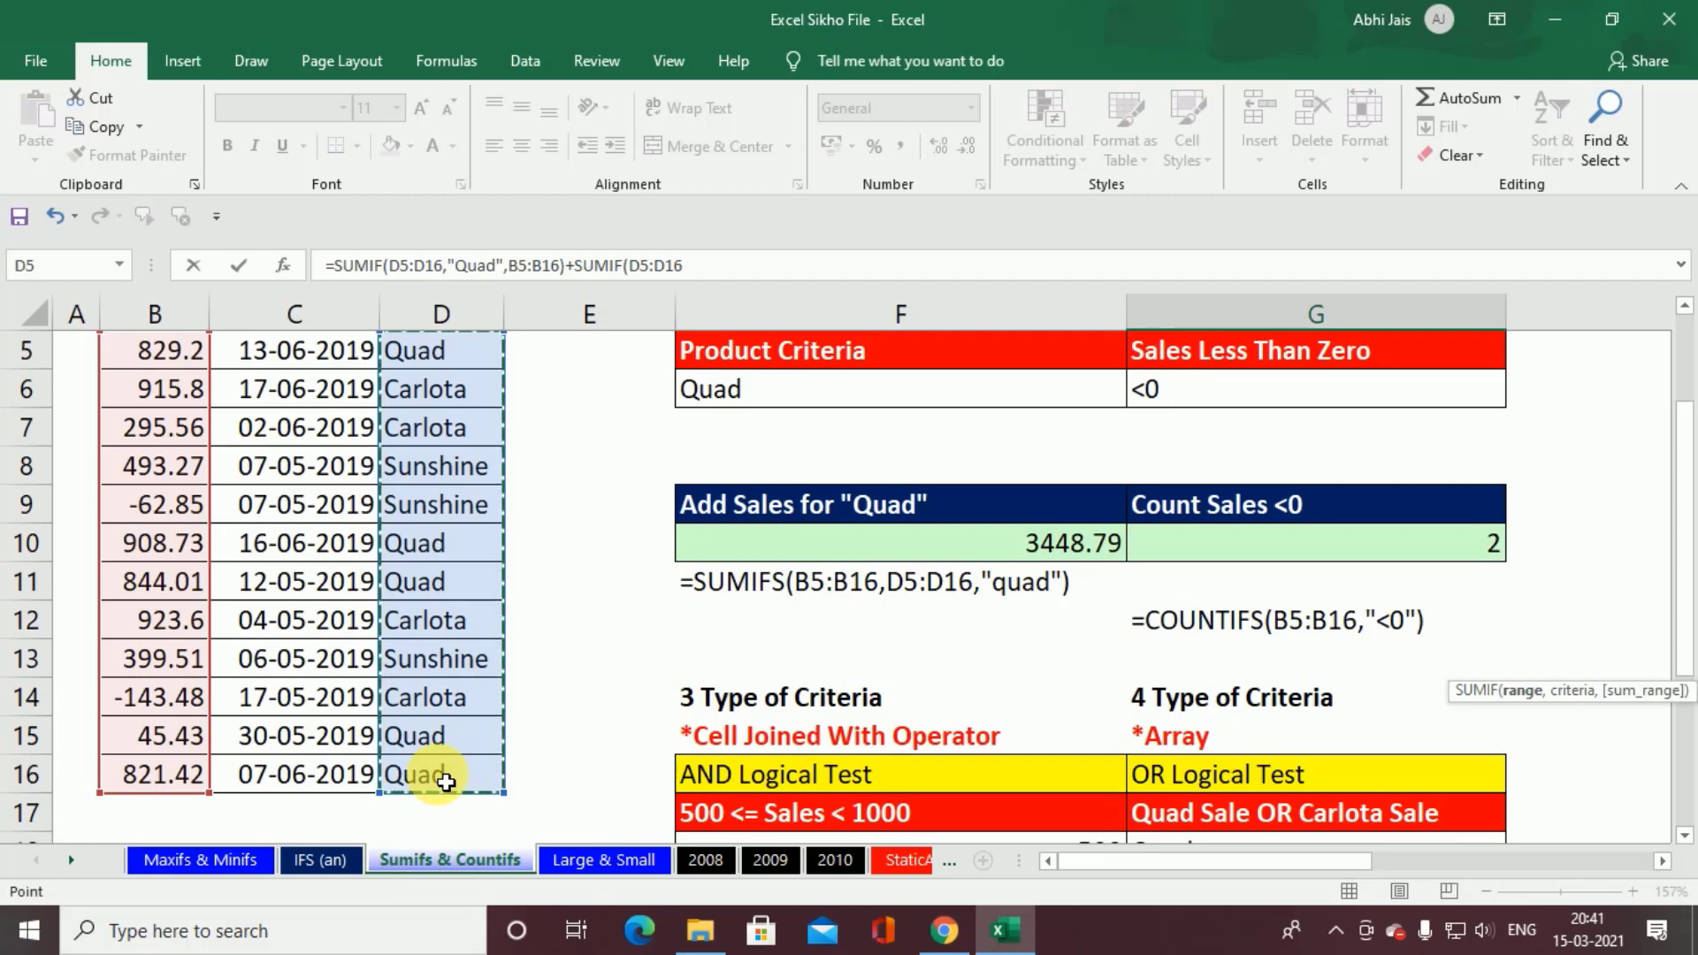
scroll(619, 760, "down", 3)
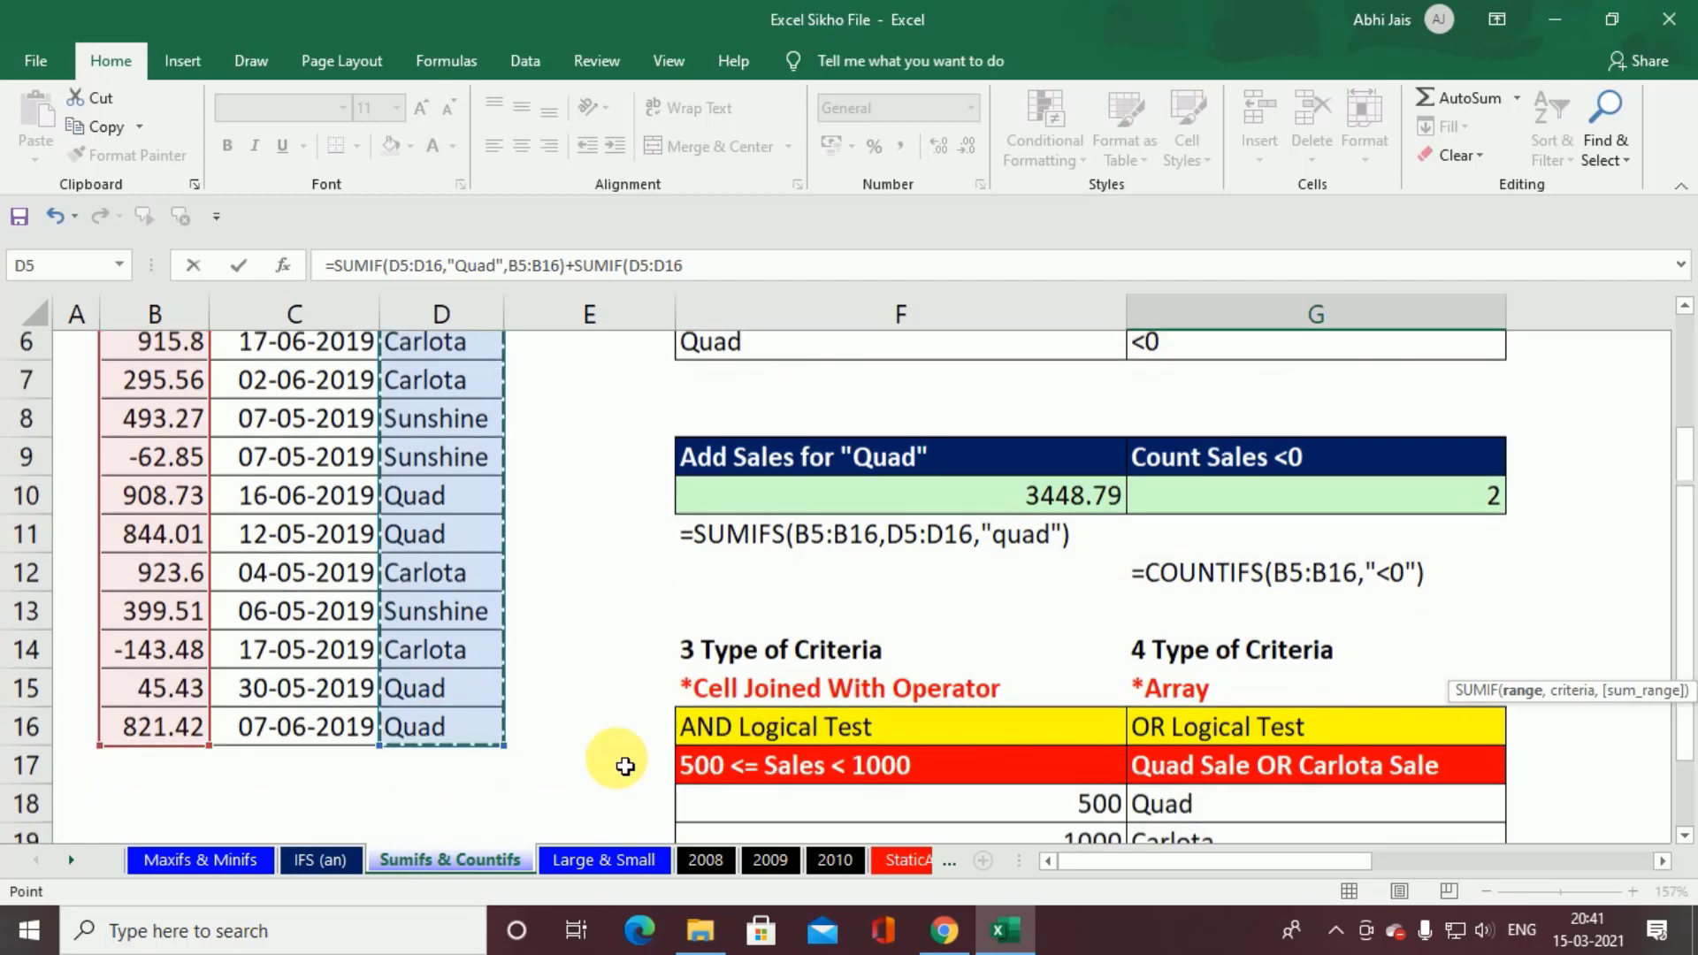
type(",")
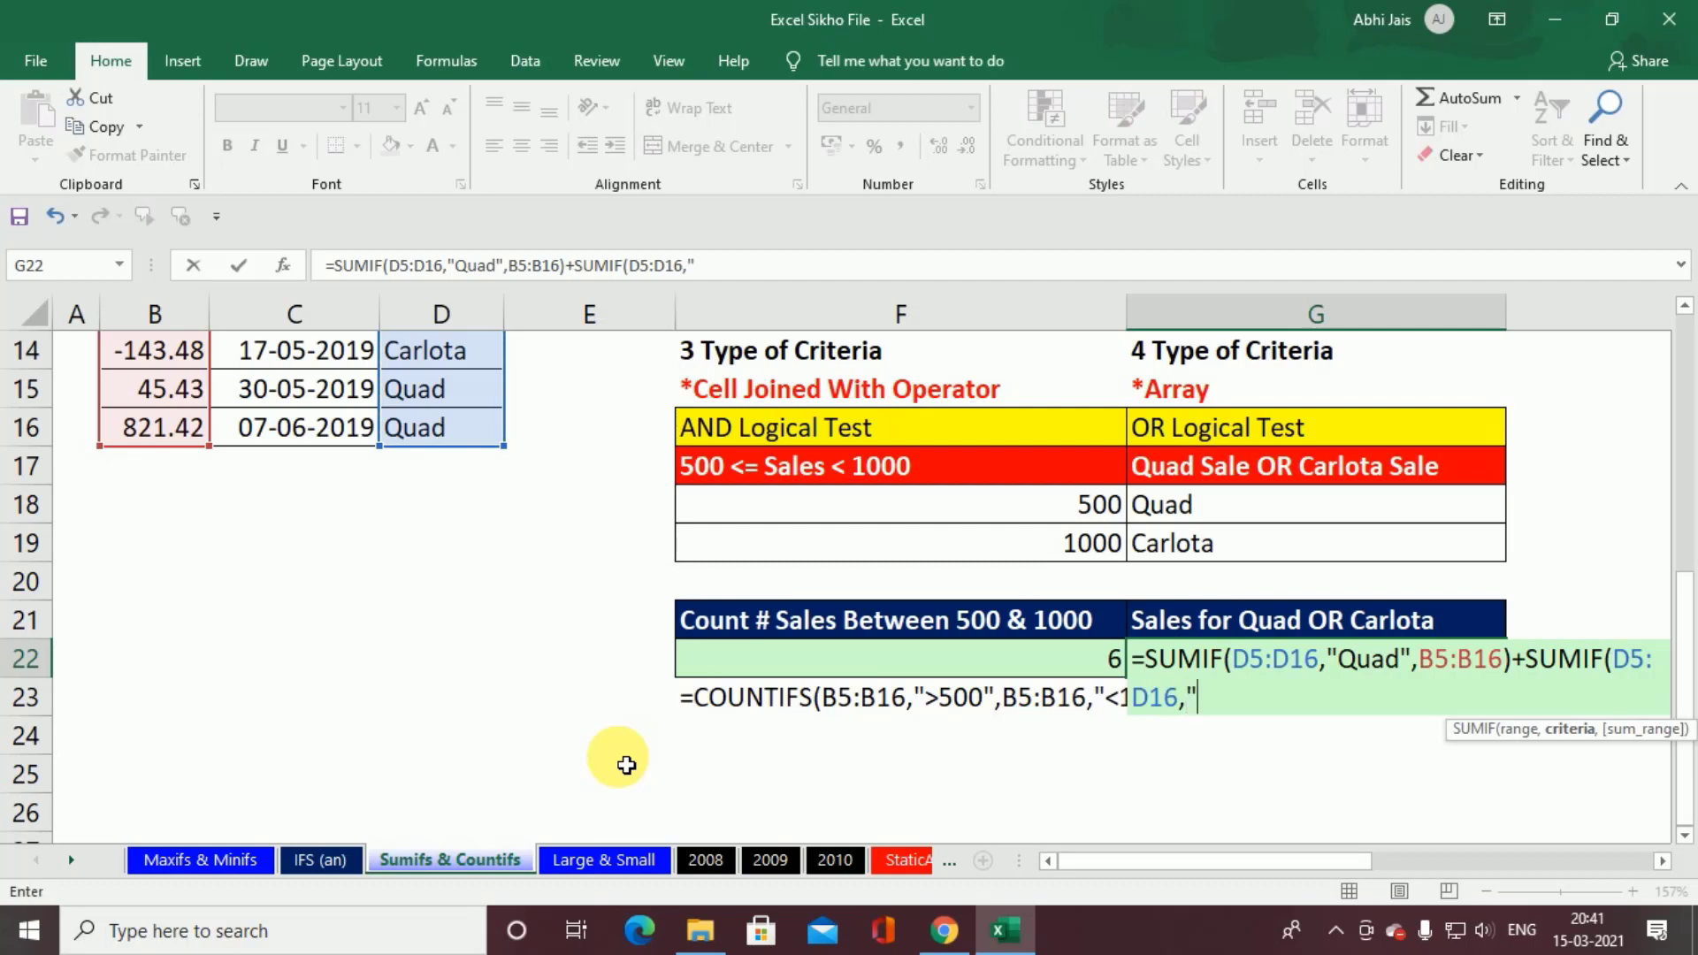
type("\"C")
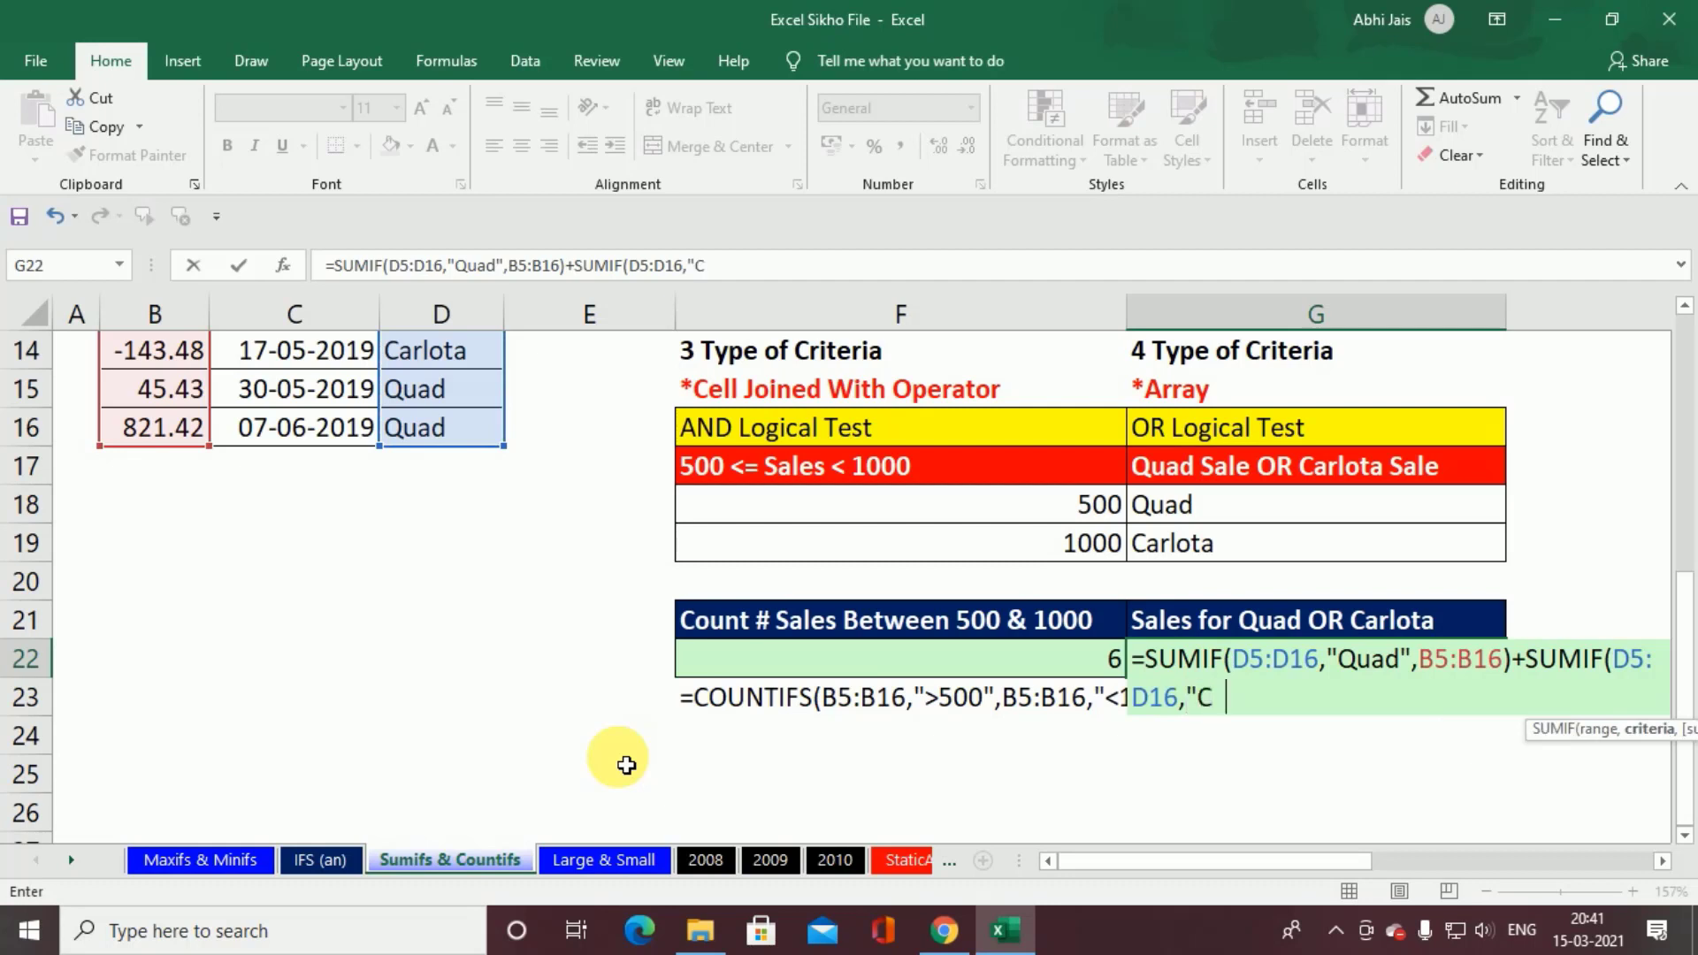
type("arlo")
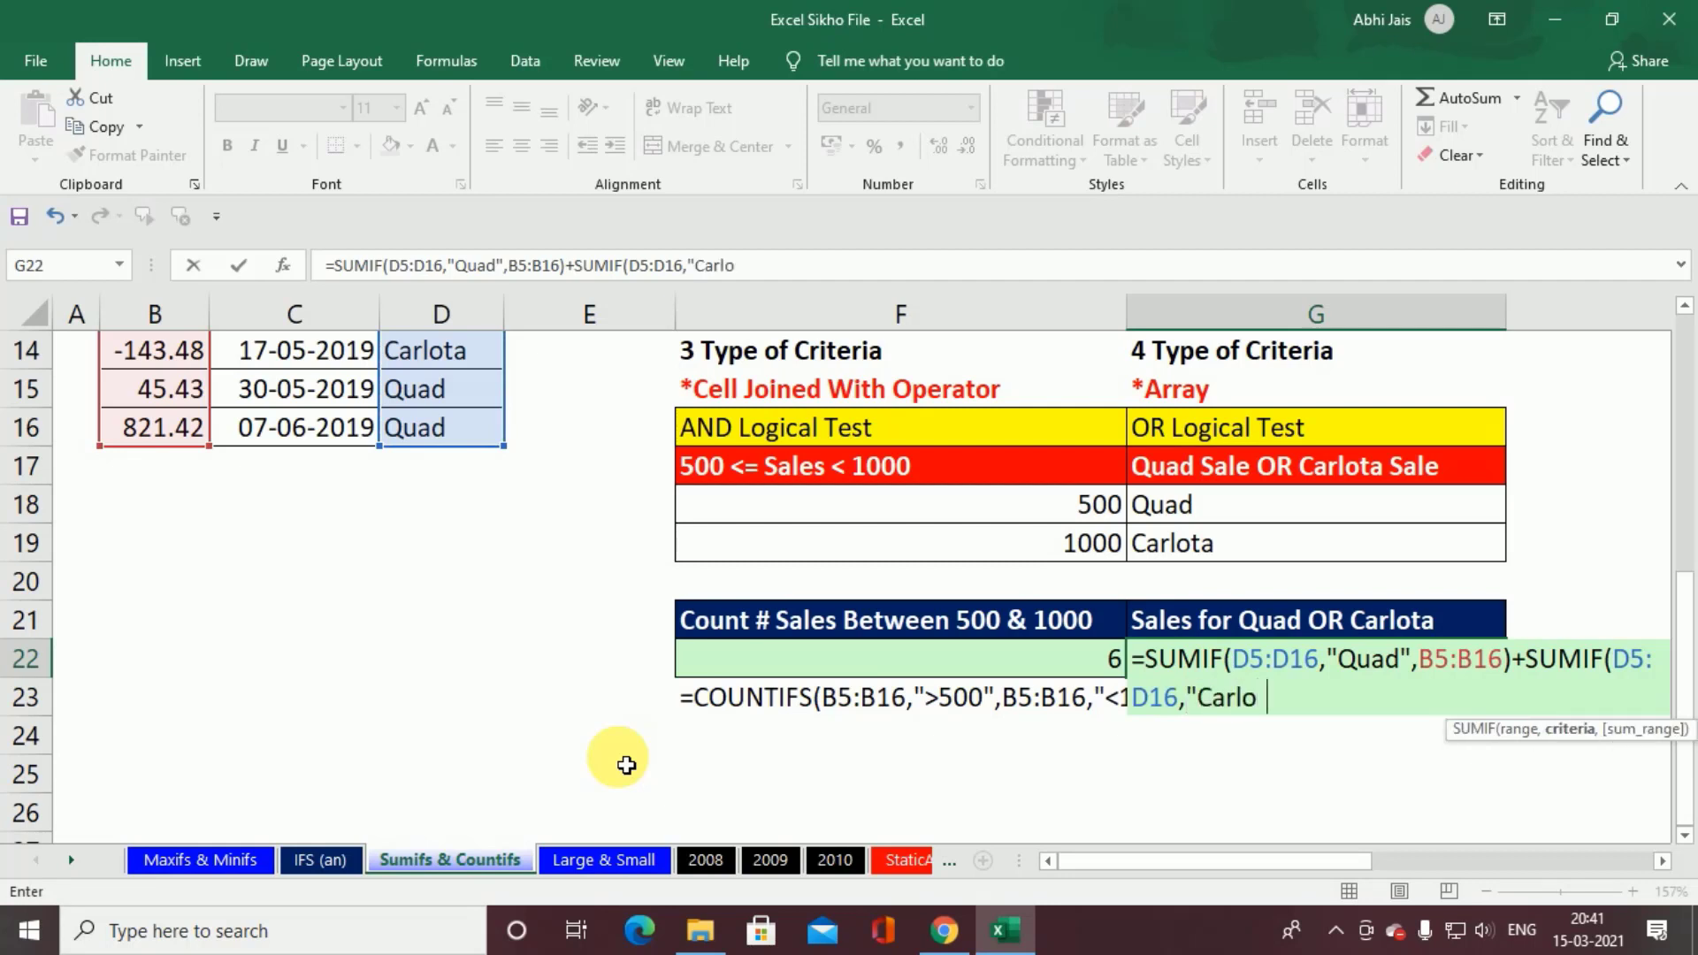
type("ta\",")
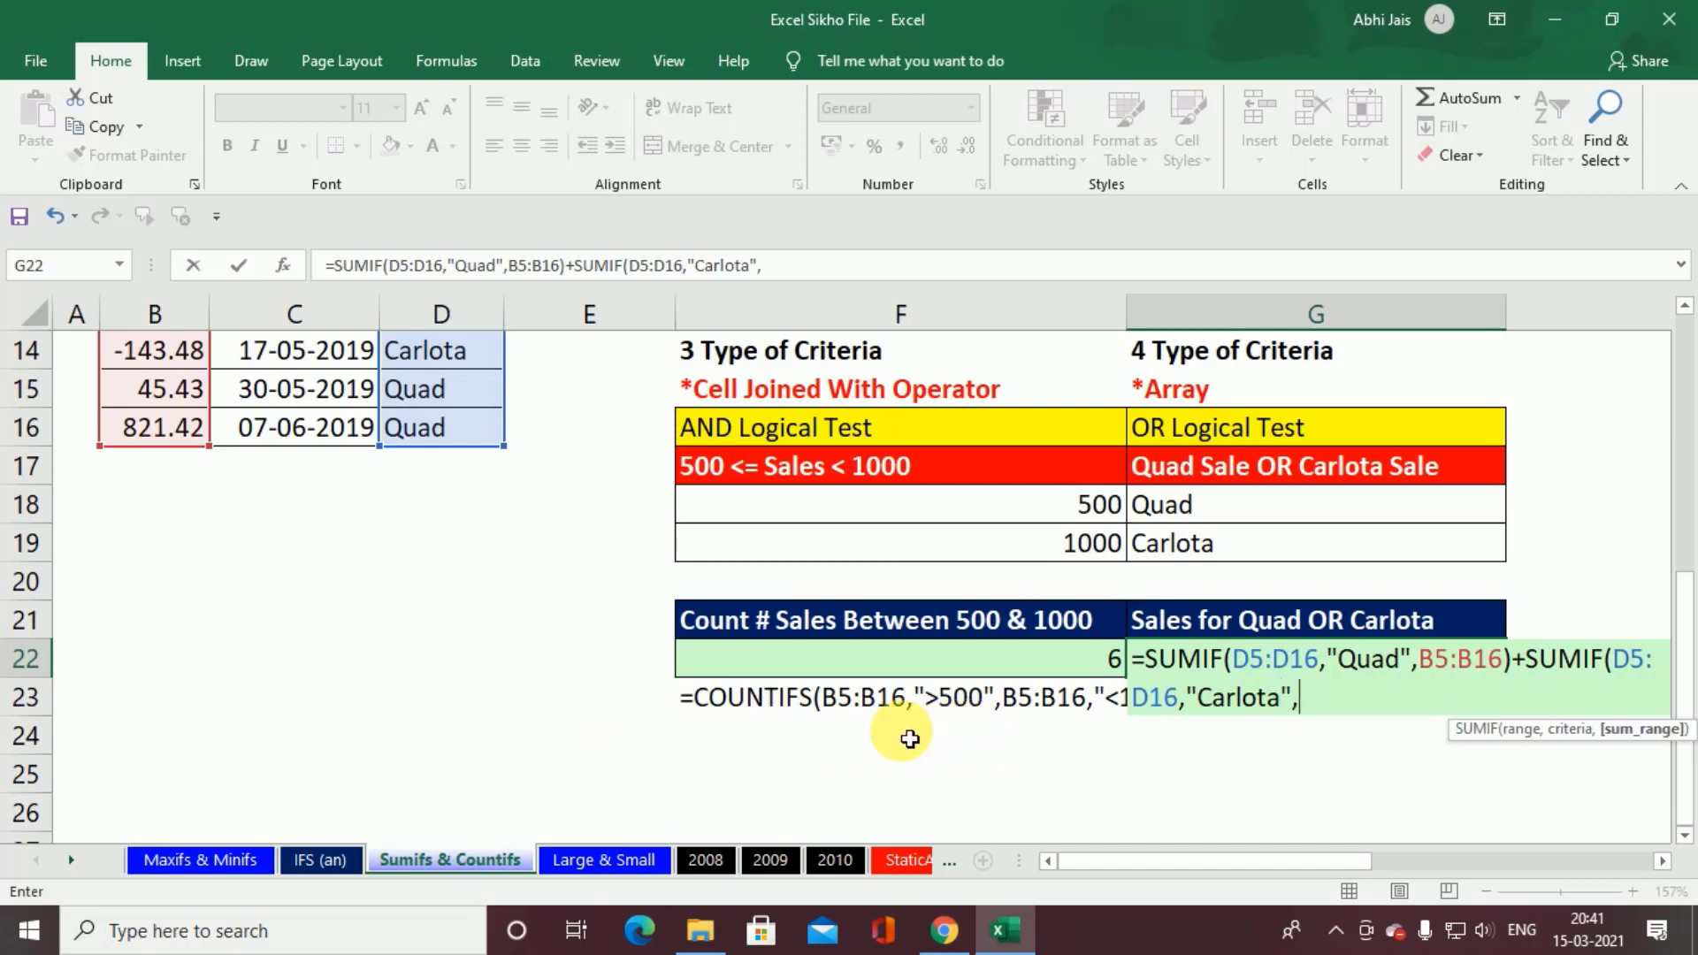
Step: Give the second SUMIF in G22 the criterion "Carlota" and the Sales values B5:B16 as the sum range
scroll(619, 654, "up", 4)
left_click_drag(172, 509, 174, 793)
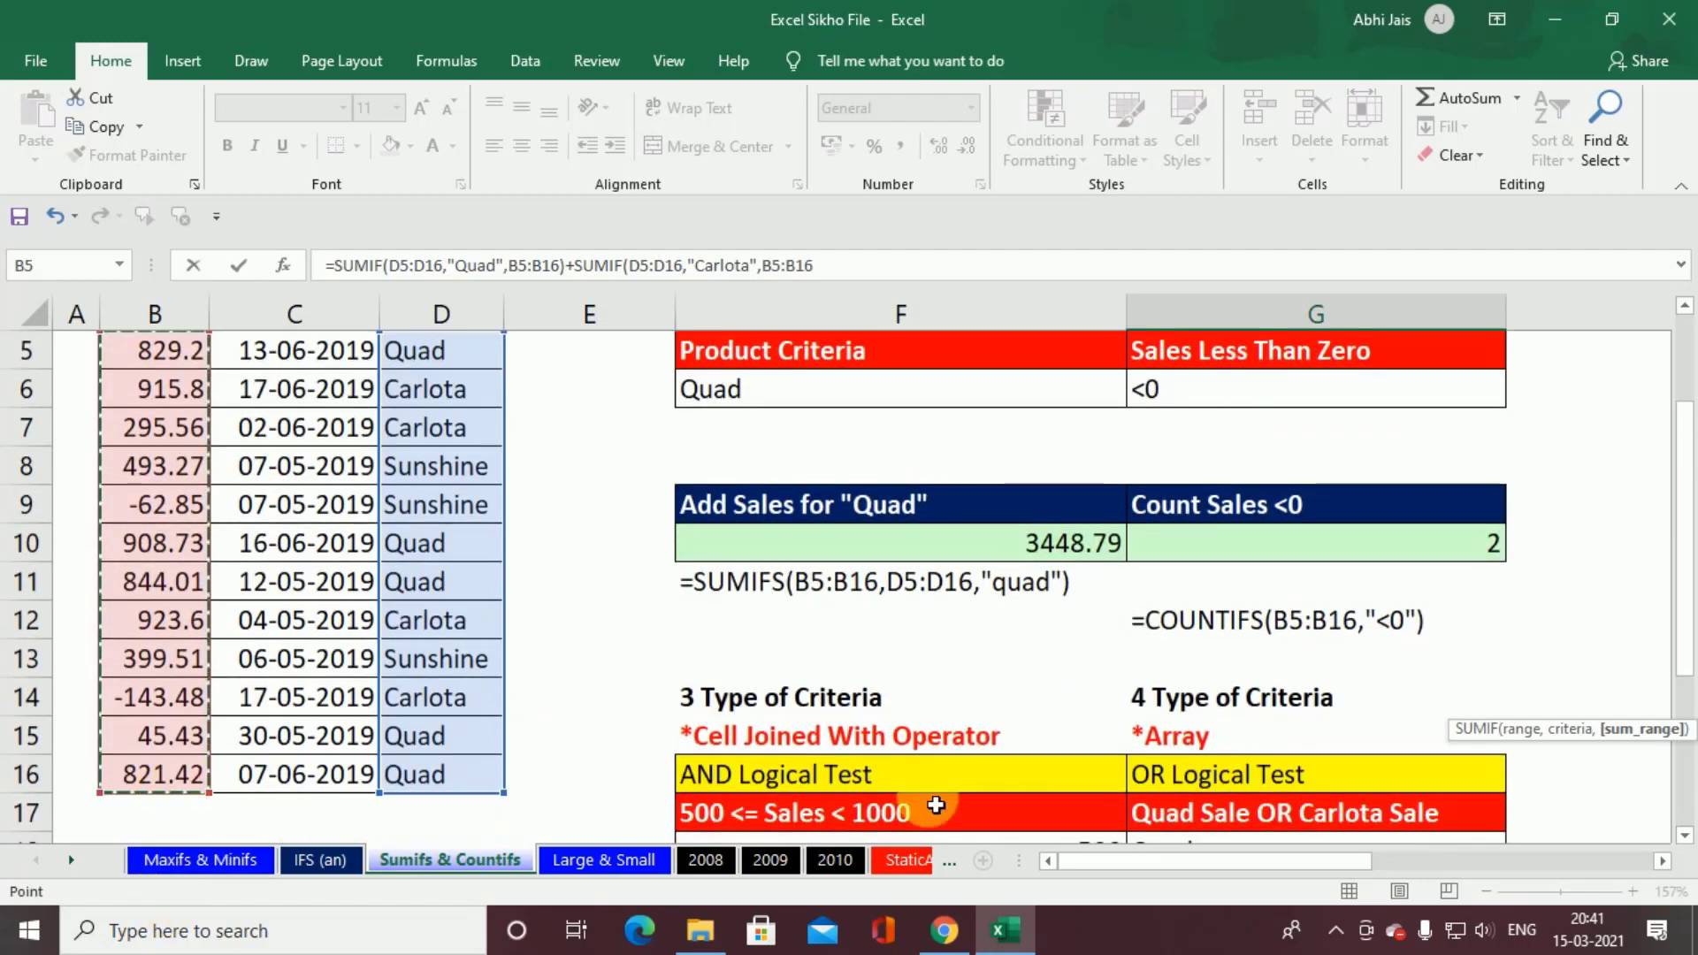